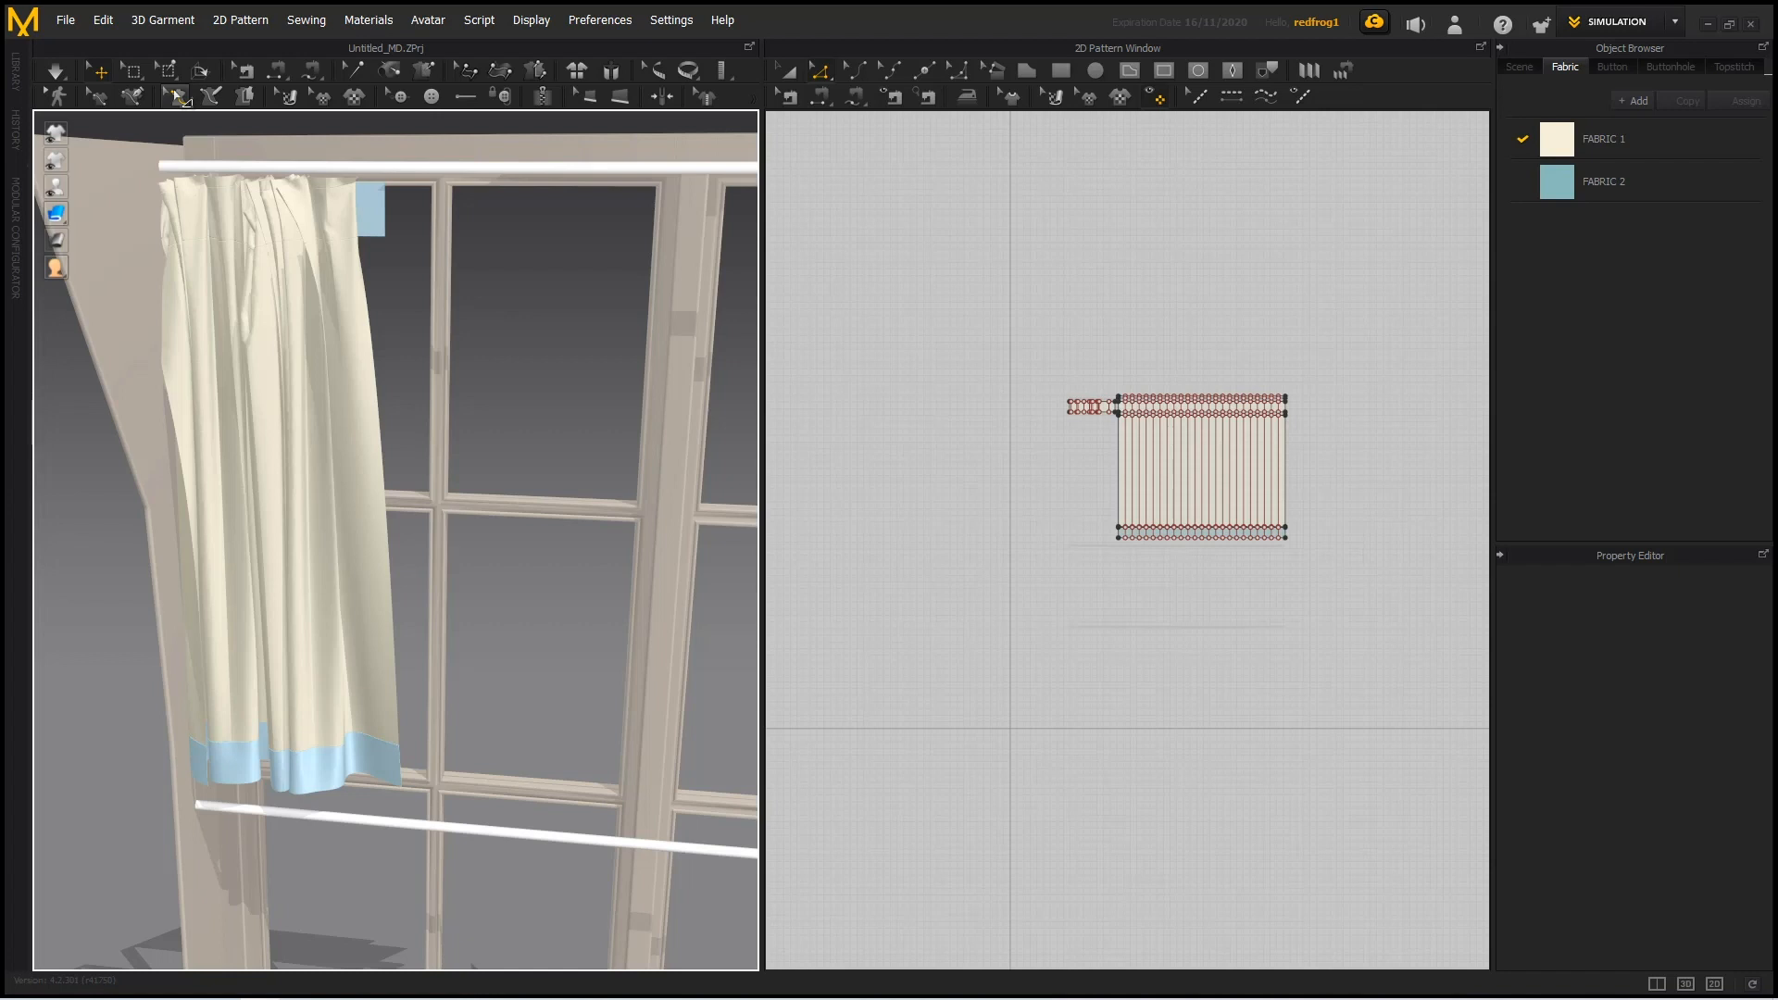
Select all the curtain patterns, including the small separate strip, and convert their mesh with Remeshing (Beta).
left_click(170, 73)
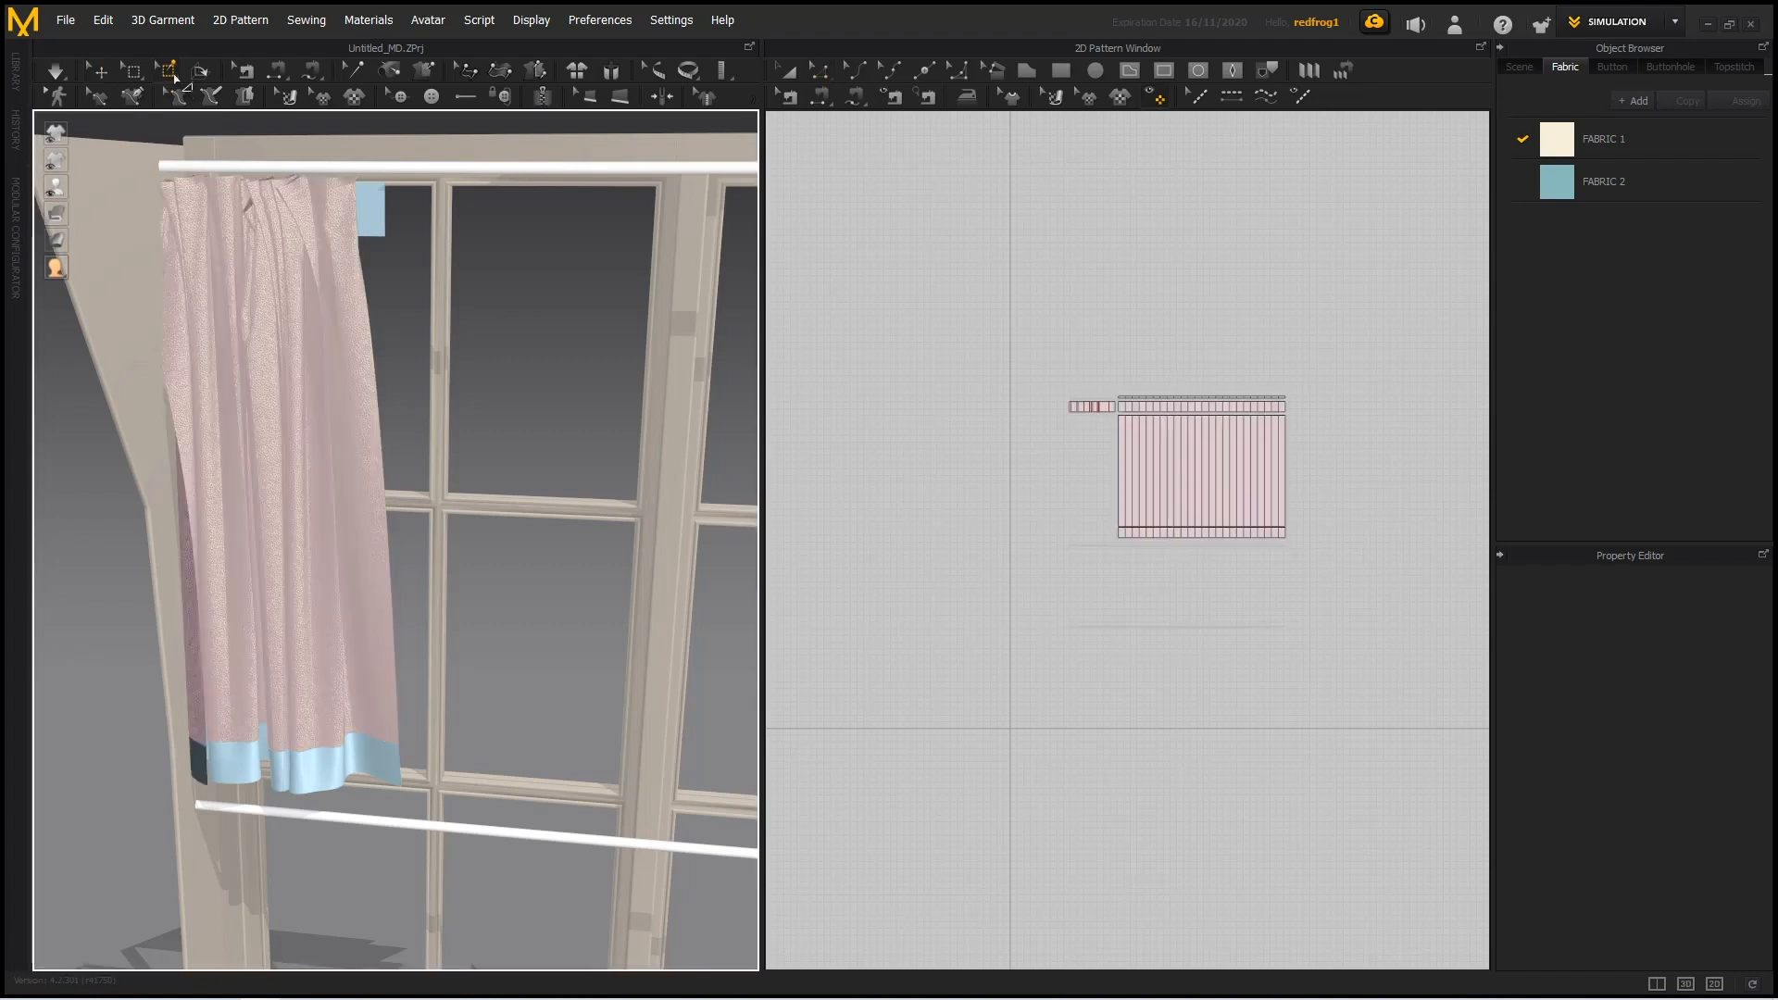
left_click(100, 71)
key("z")
left_click_drag(1028, 306, 1372, 663)
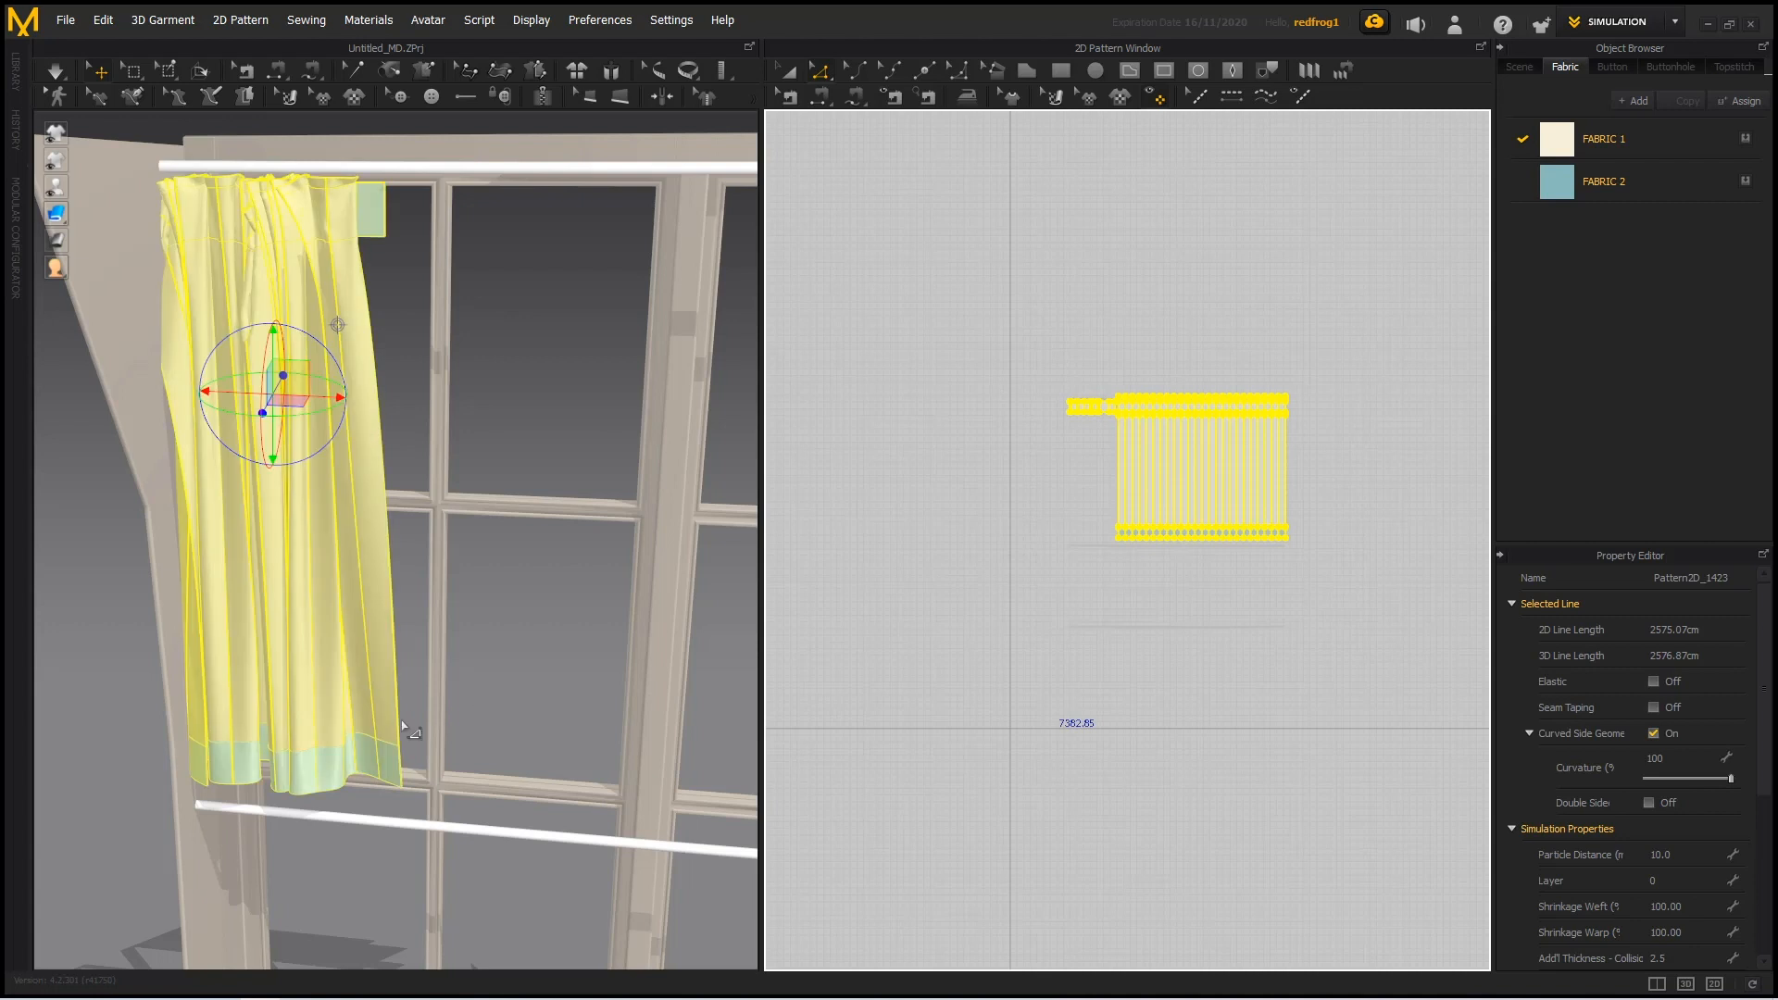
right_click(364, 768)
left_click(457, 129)
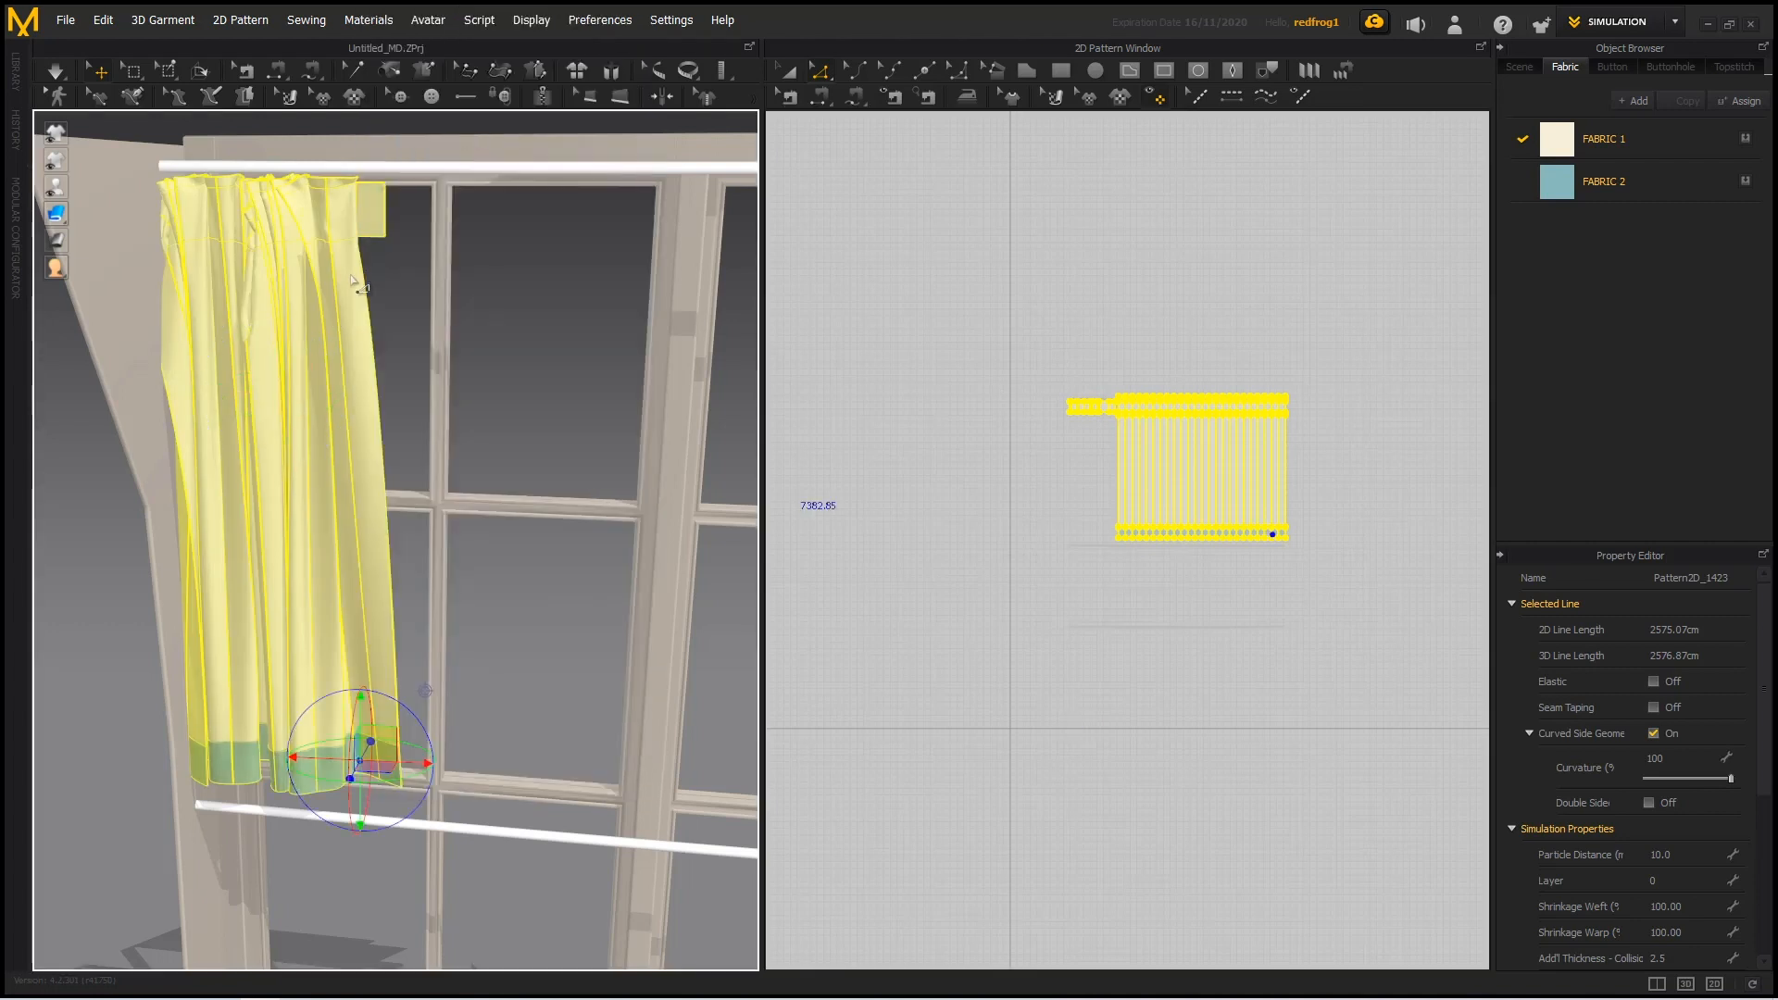
right_click(347, 276)
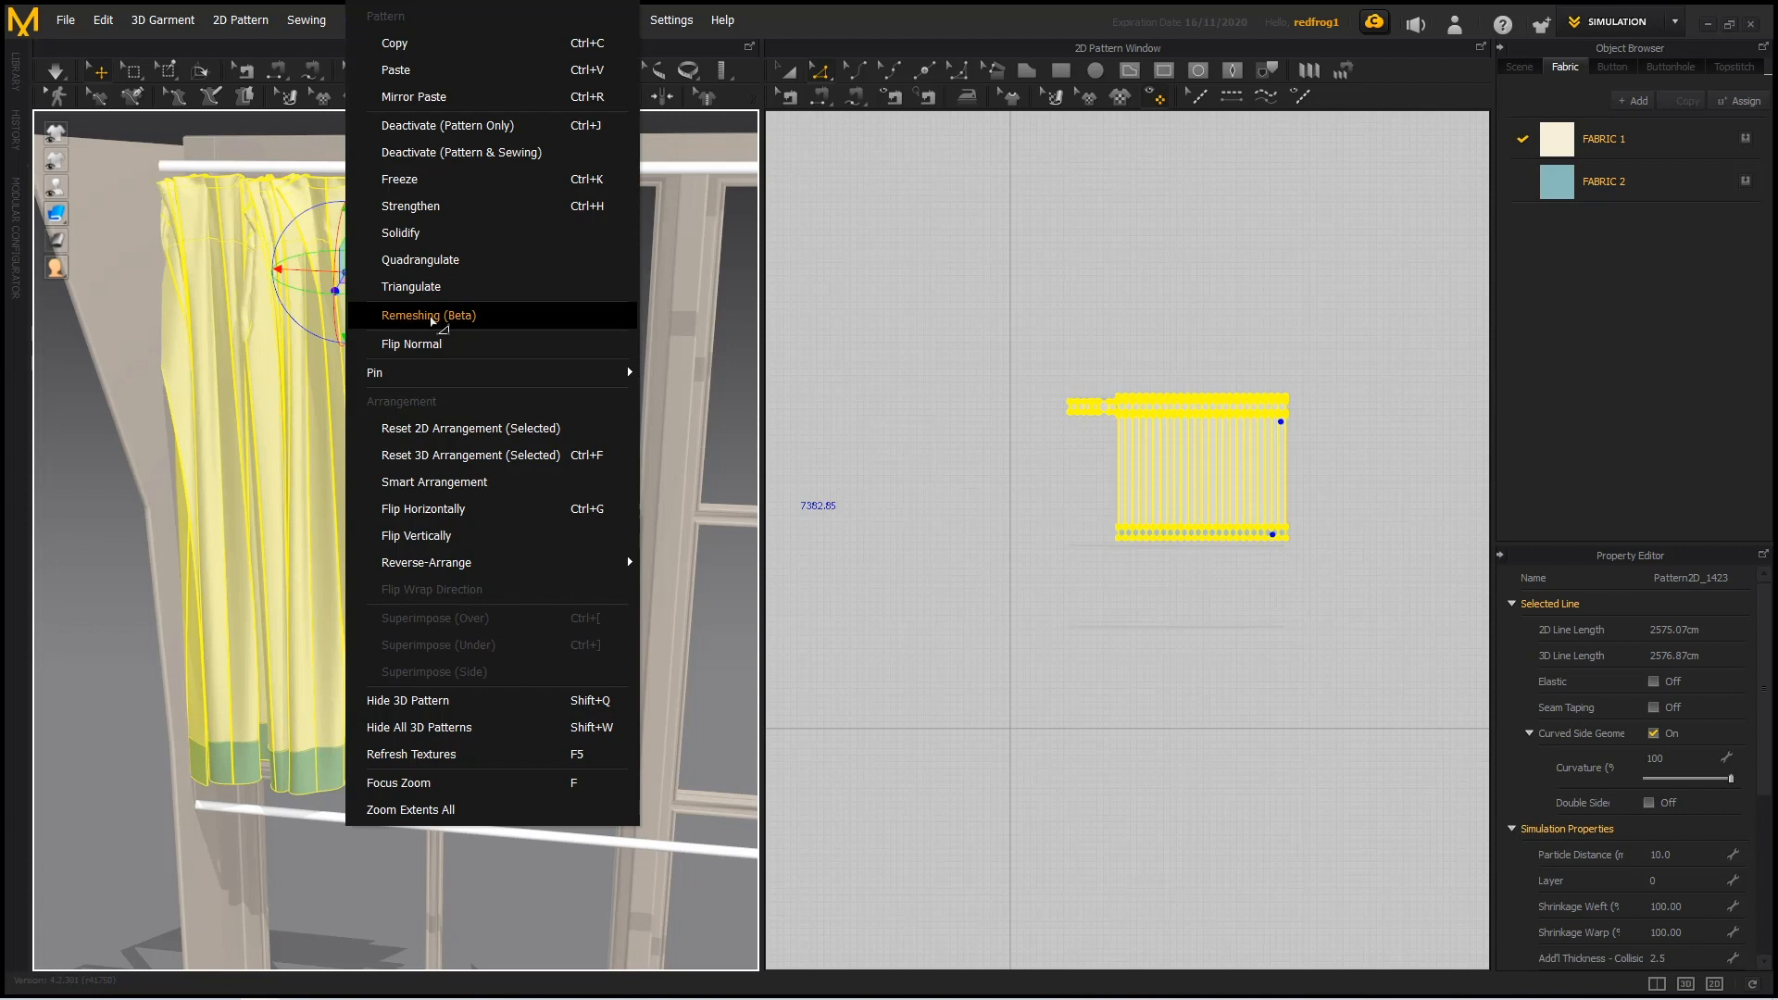
left_click(432, 316)
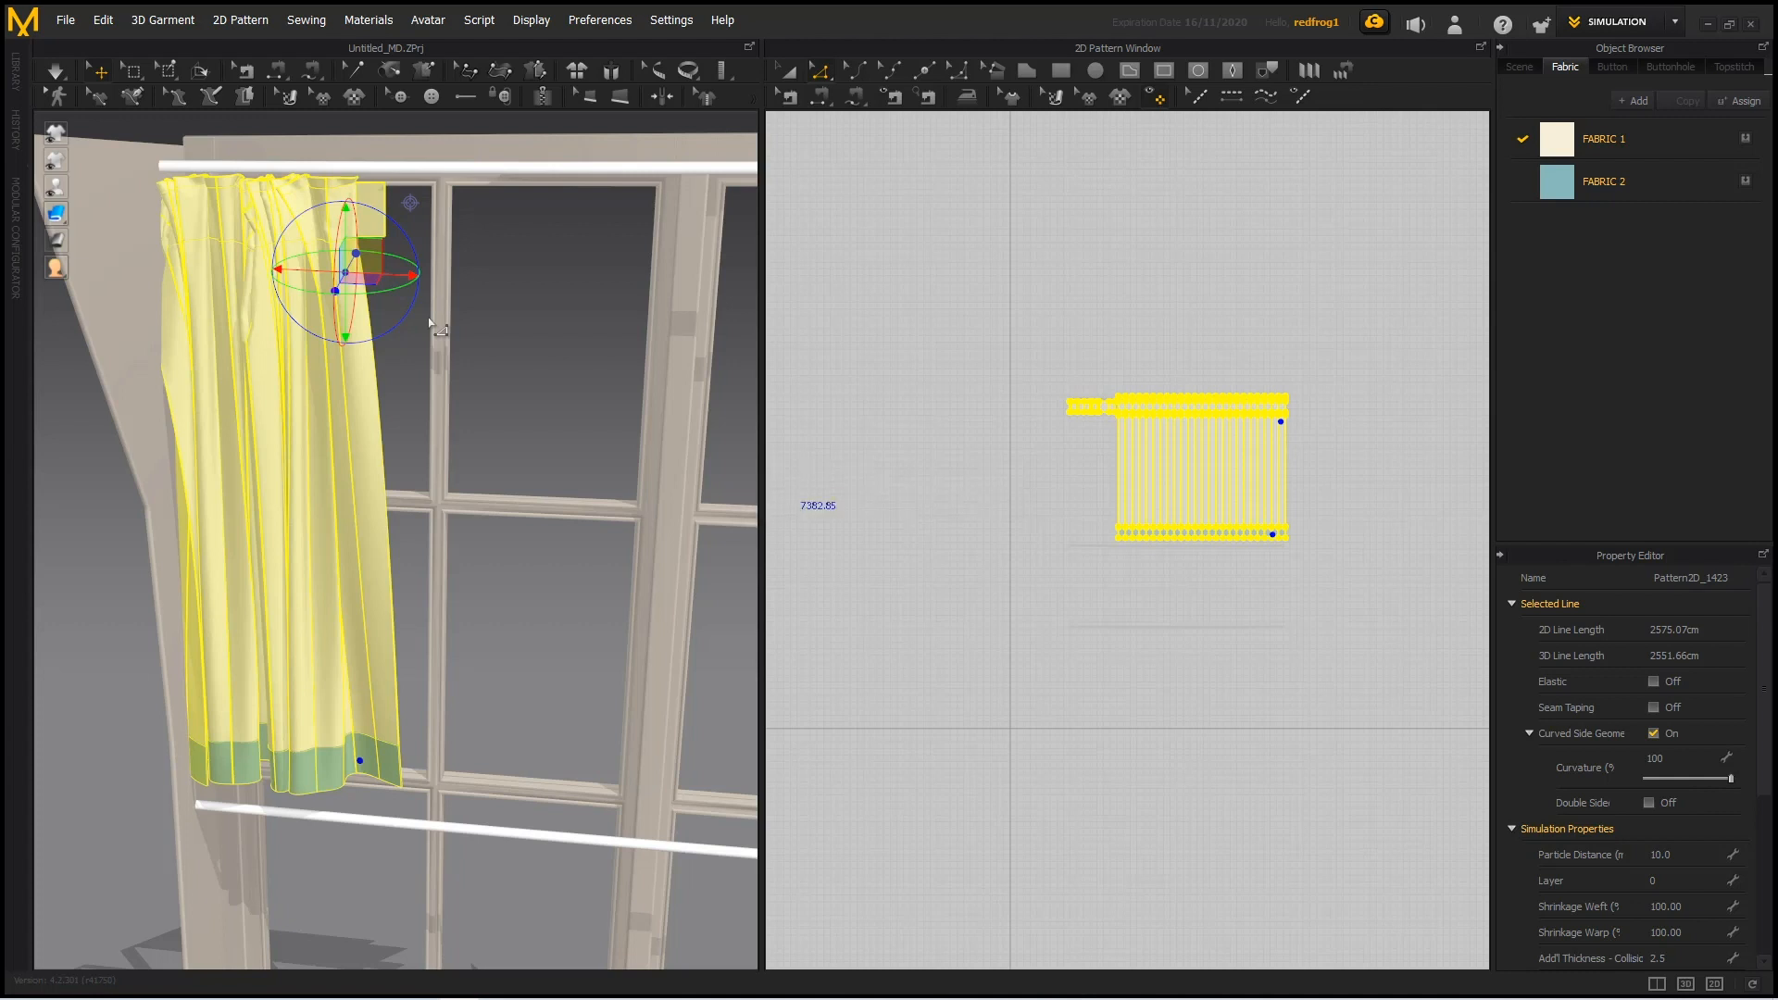
key("ctrl+a")
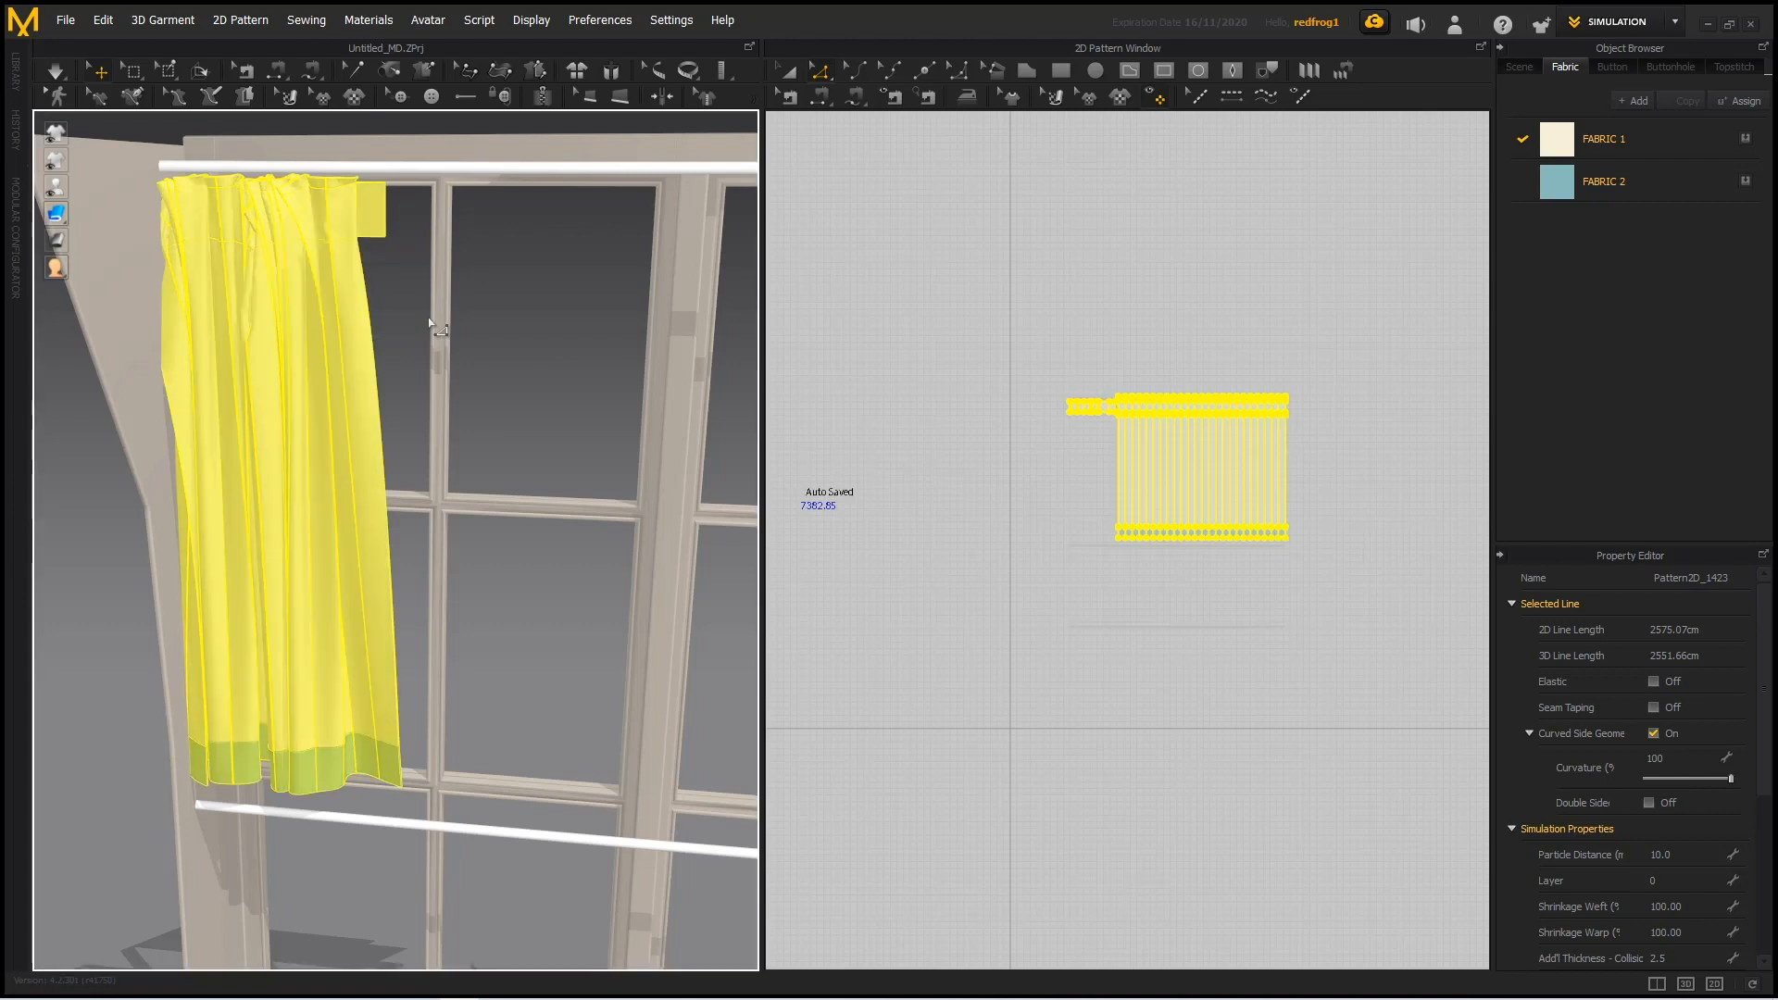
left_click(491, 315)
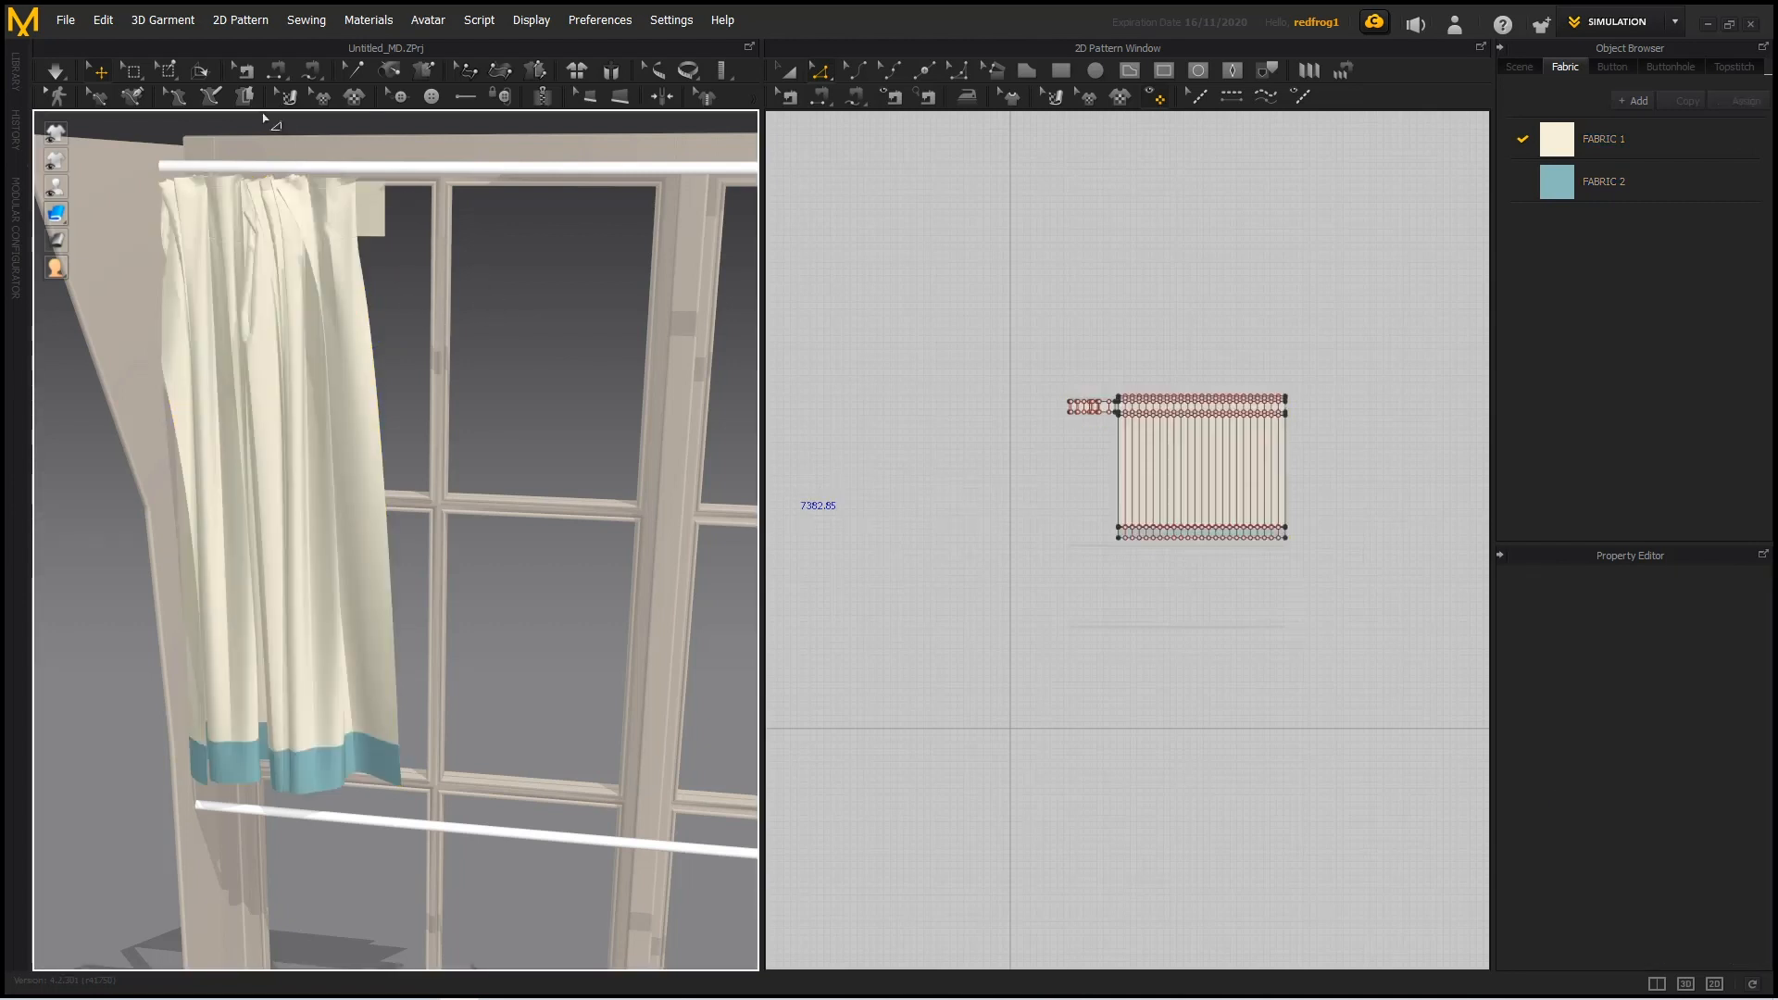
Display the curtain's mesh in the 3D view and examine the remeshed topology up close and from different angles.
left_click(170, 71)
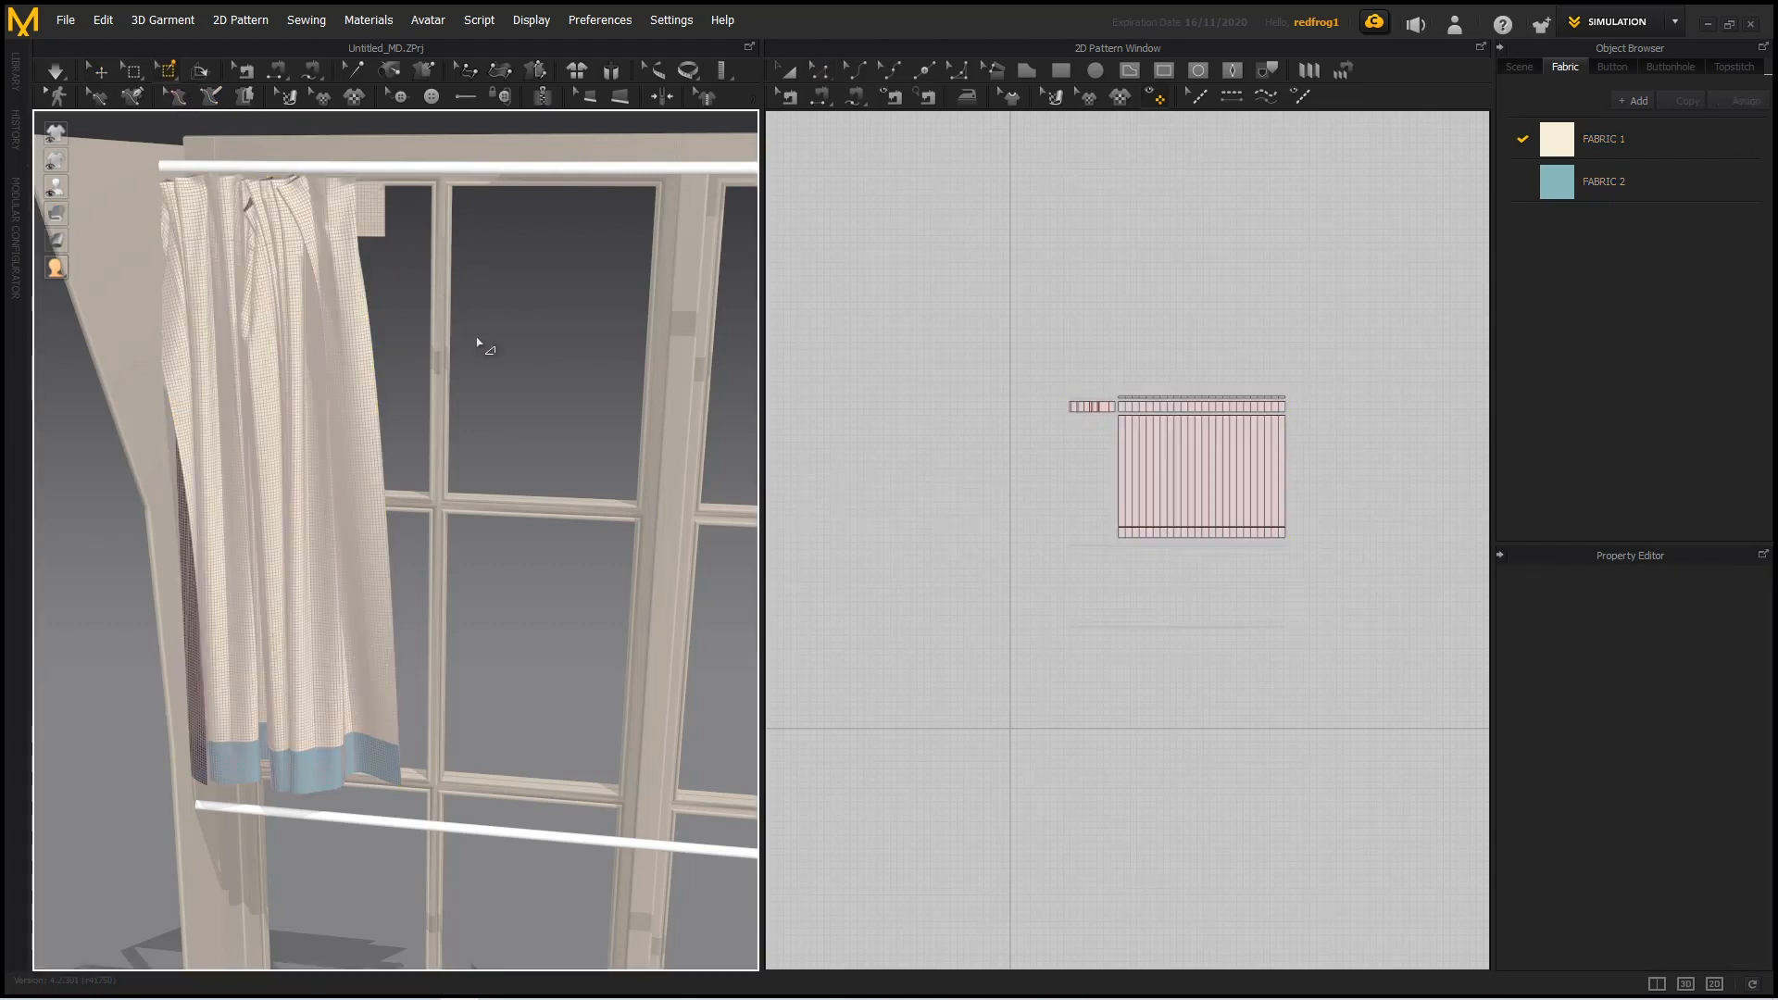
mouse_move(361, 326)
right_mouse_down()
mouse_move(445, 320)
mouse_move(353, 321)
mouse_move(370, 345)
right_mouse_up()
scroll(382, 381, "up", 3)
middle_click_drag(383, 386, 440, 727)
scroll(367, 380, "up", 2)
scroll(366, 380, "up", 2)
scroll(450, 691, "up", 1)
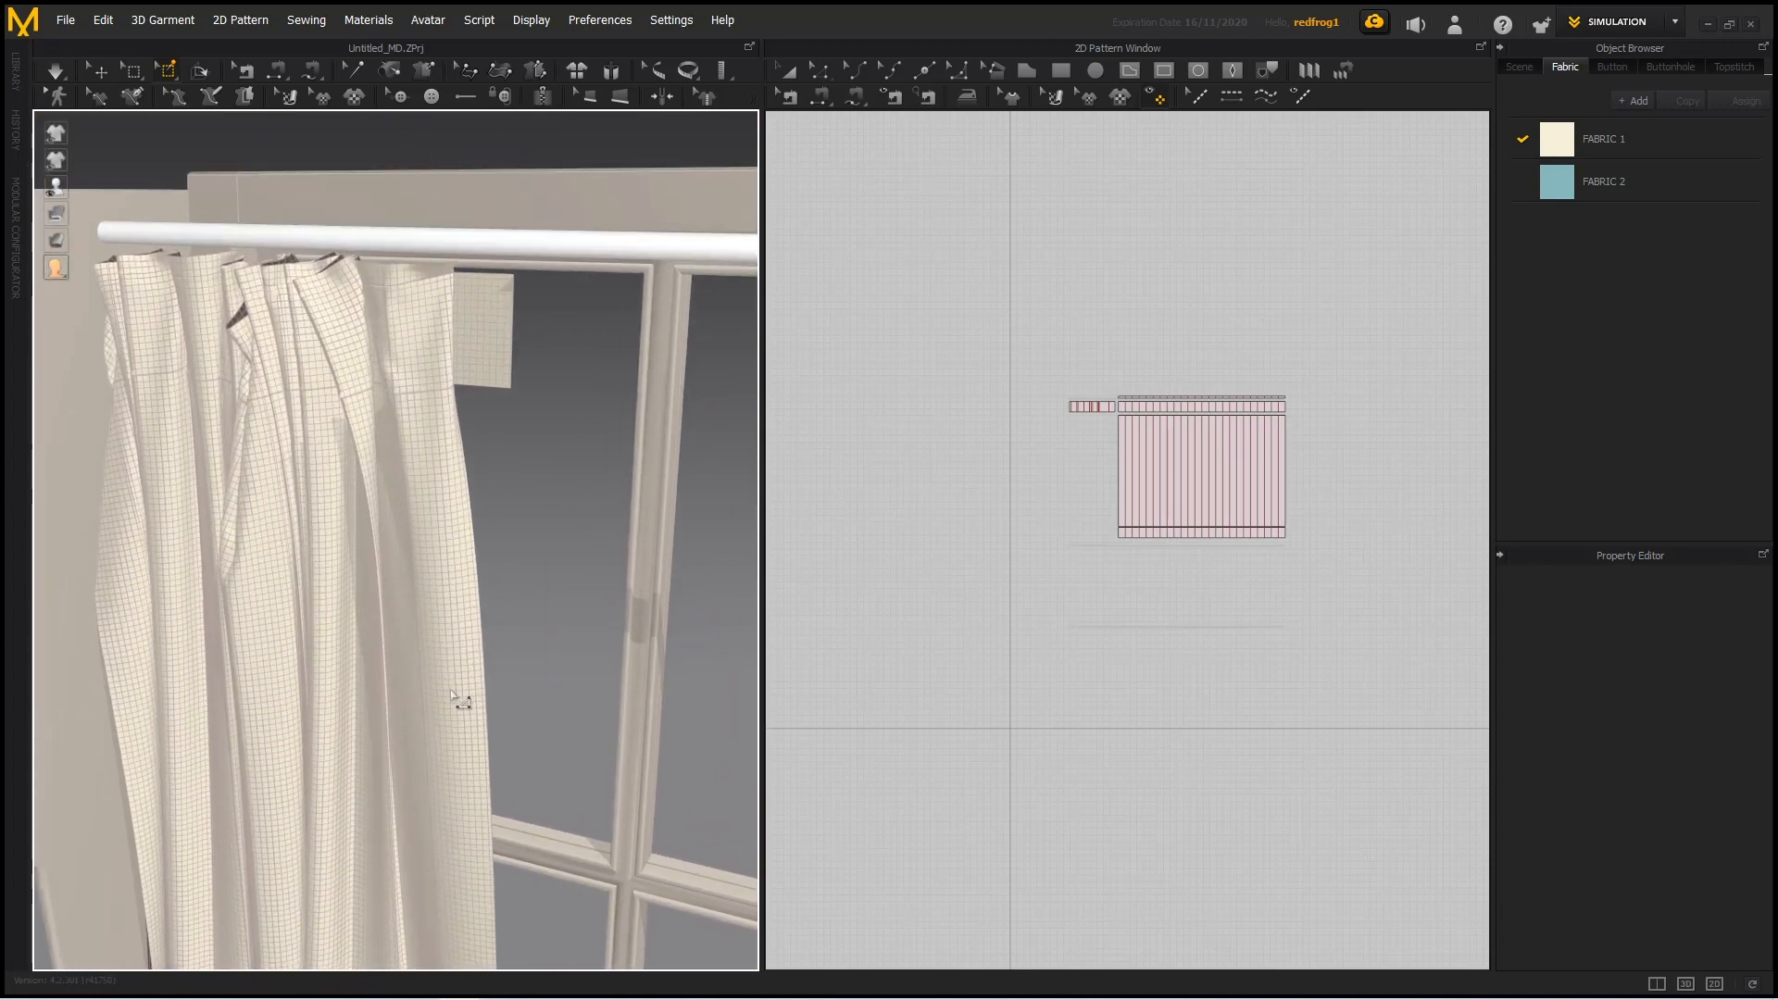
scroll(420, 656, "down", 6)
middle_click_drag(417, 635, 410, 461)
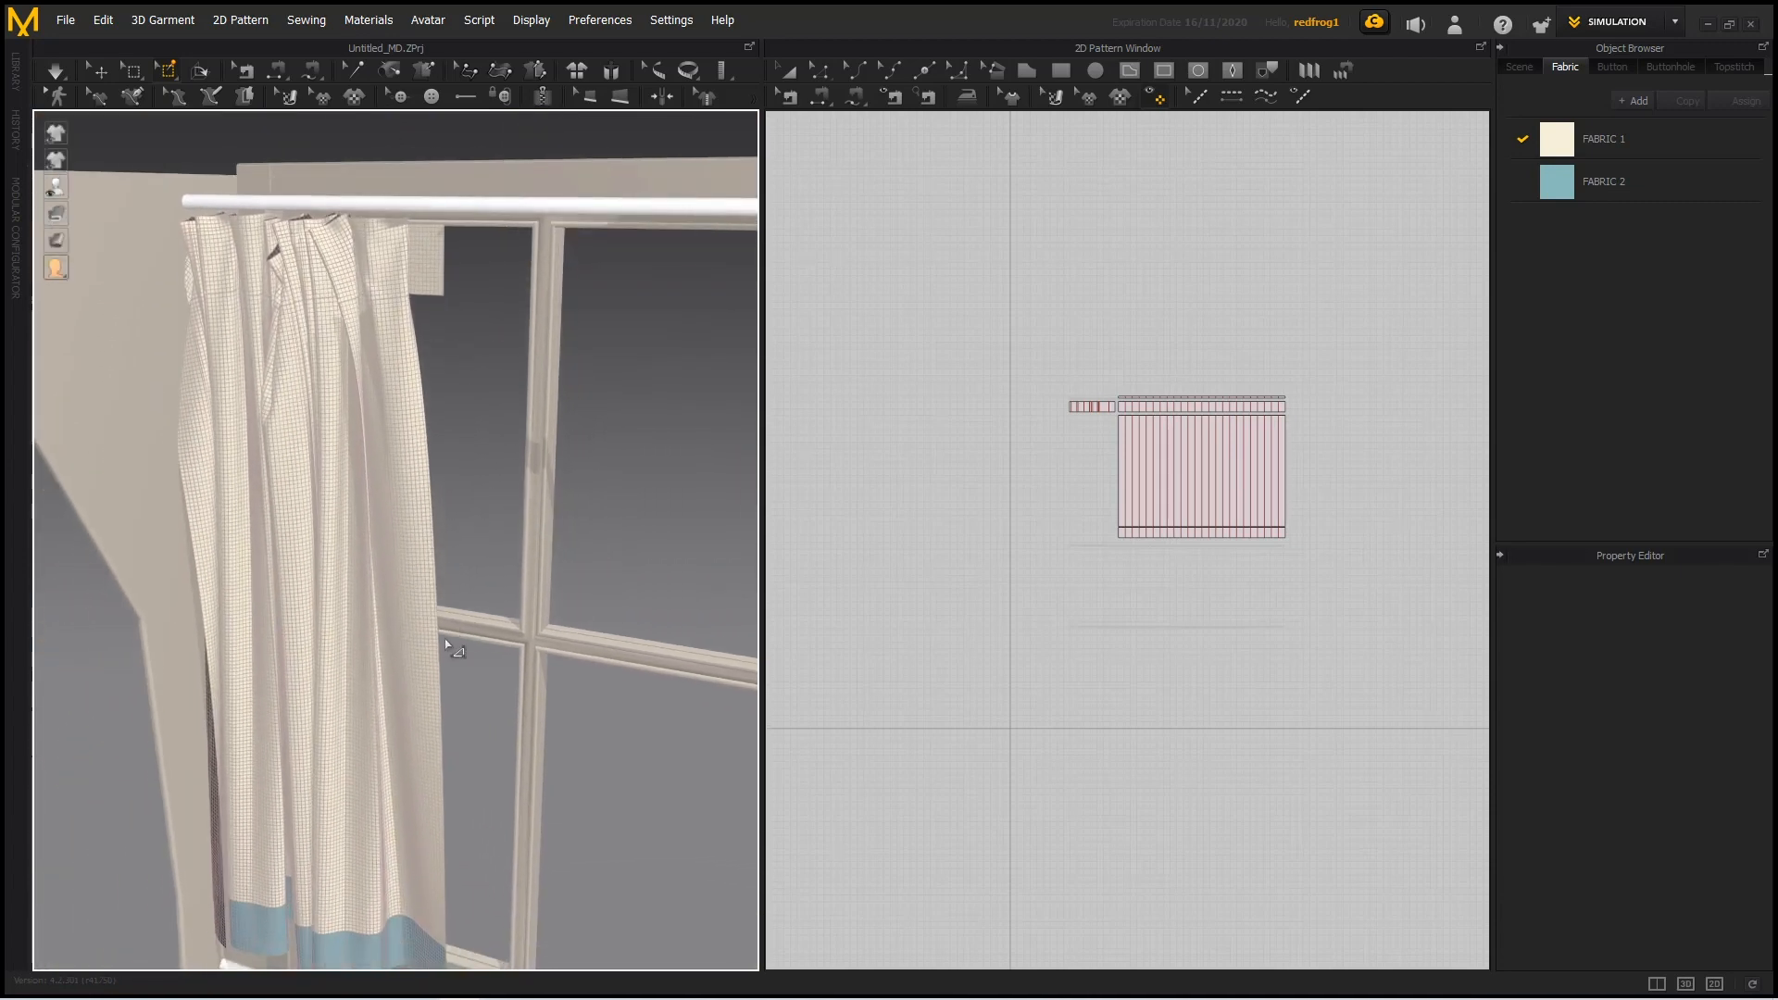
right_click_drag(448, 648, 426, 612)
scroll(424, 612, "down", 2)
scroll(463, 600, "up", 1)
middle_click_drag(459, 705, 489, 638)
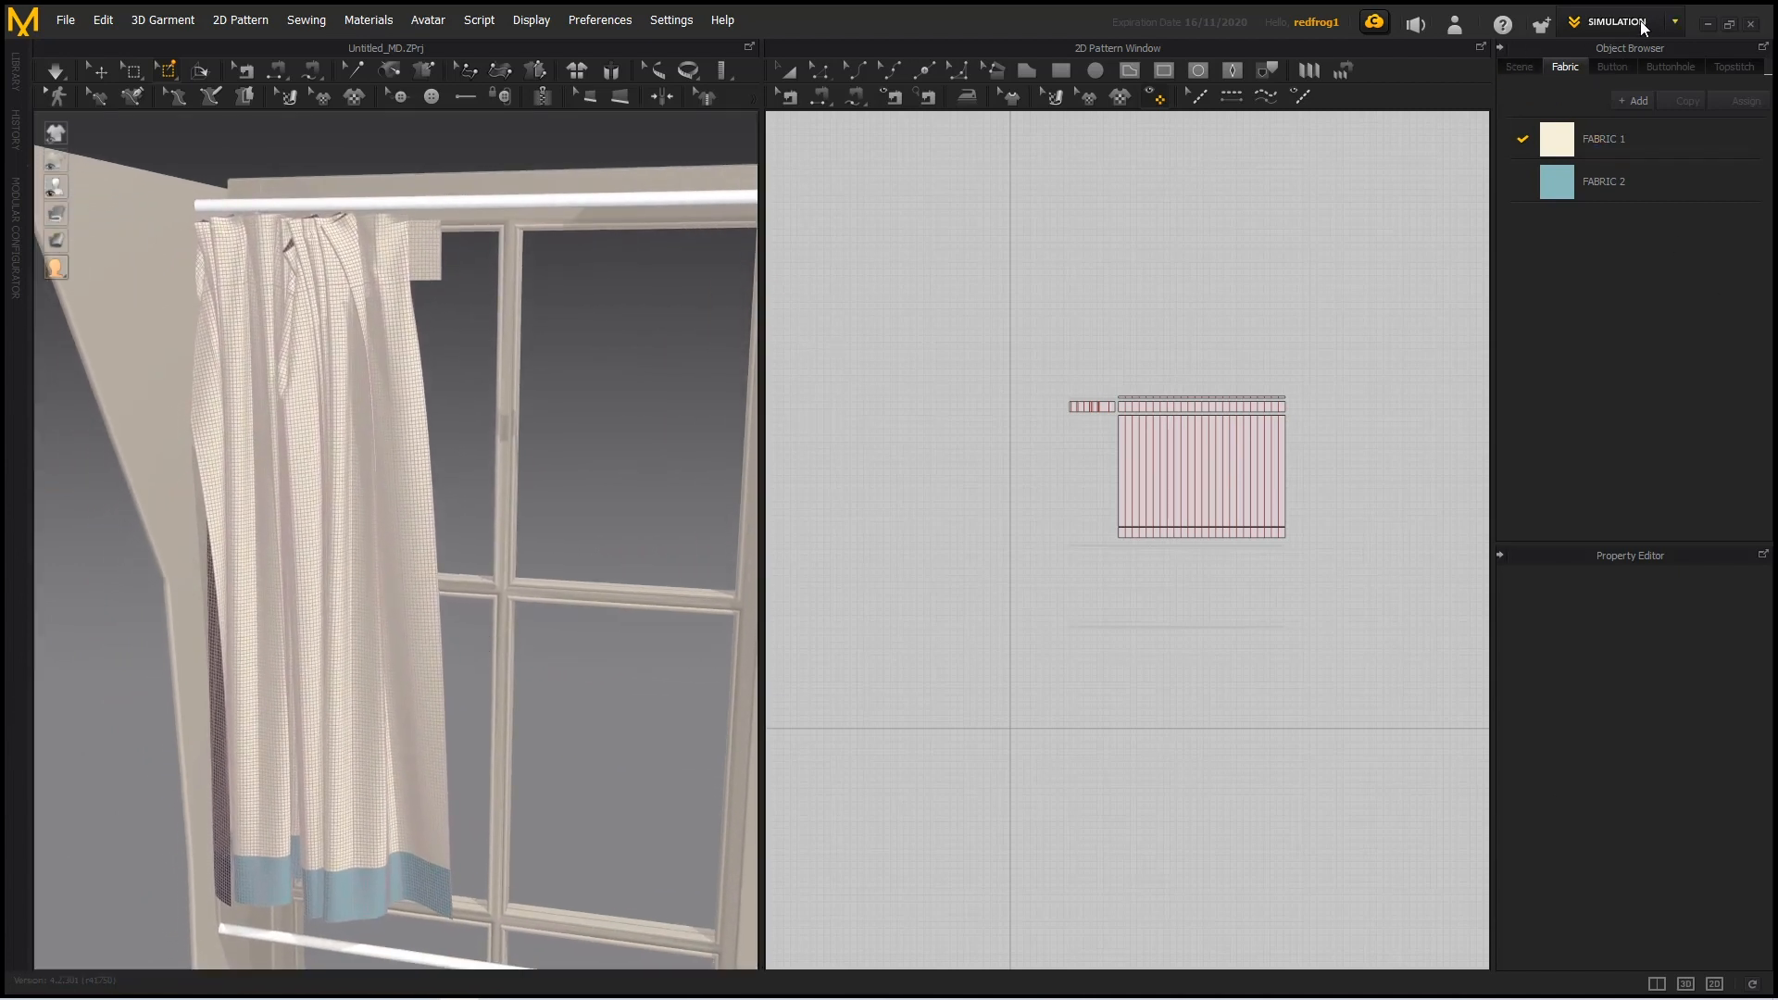
Switch to the UV Editor and fit the pattern UVs to the unified 0-1 space.
left_click(1676, 22)
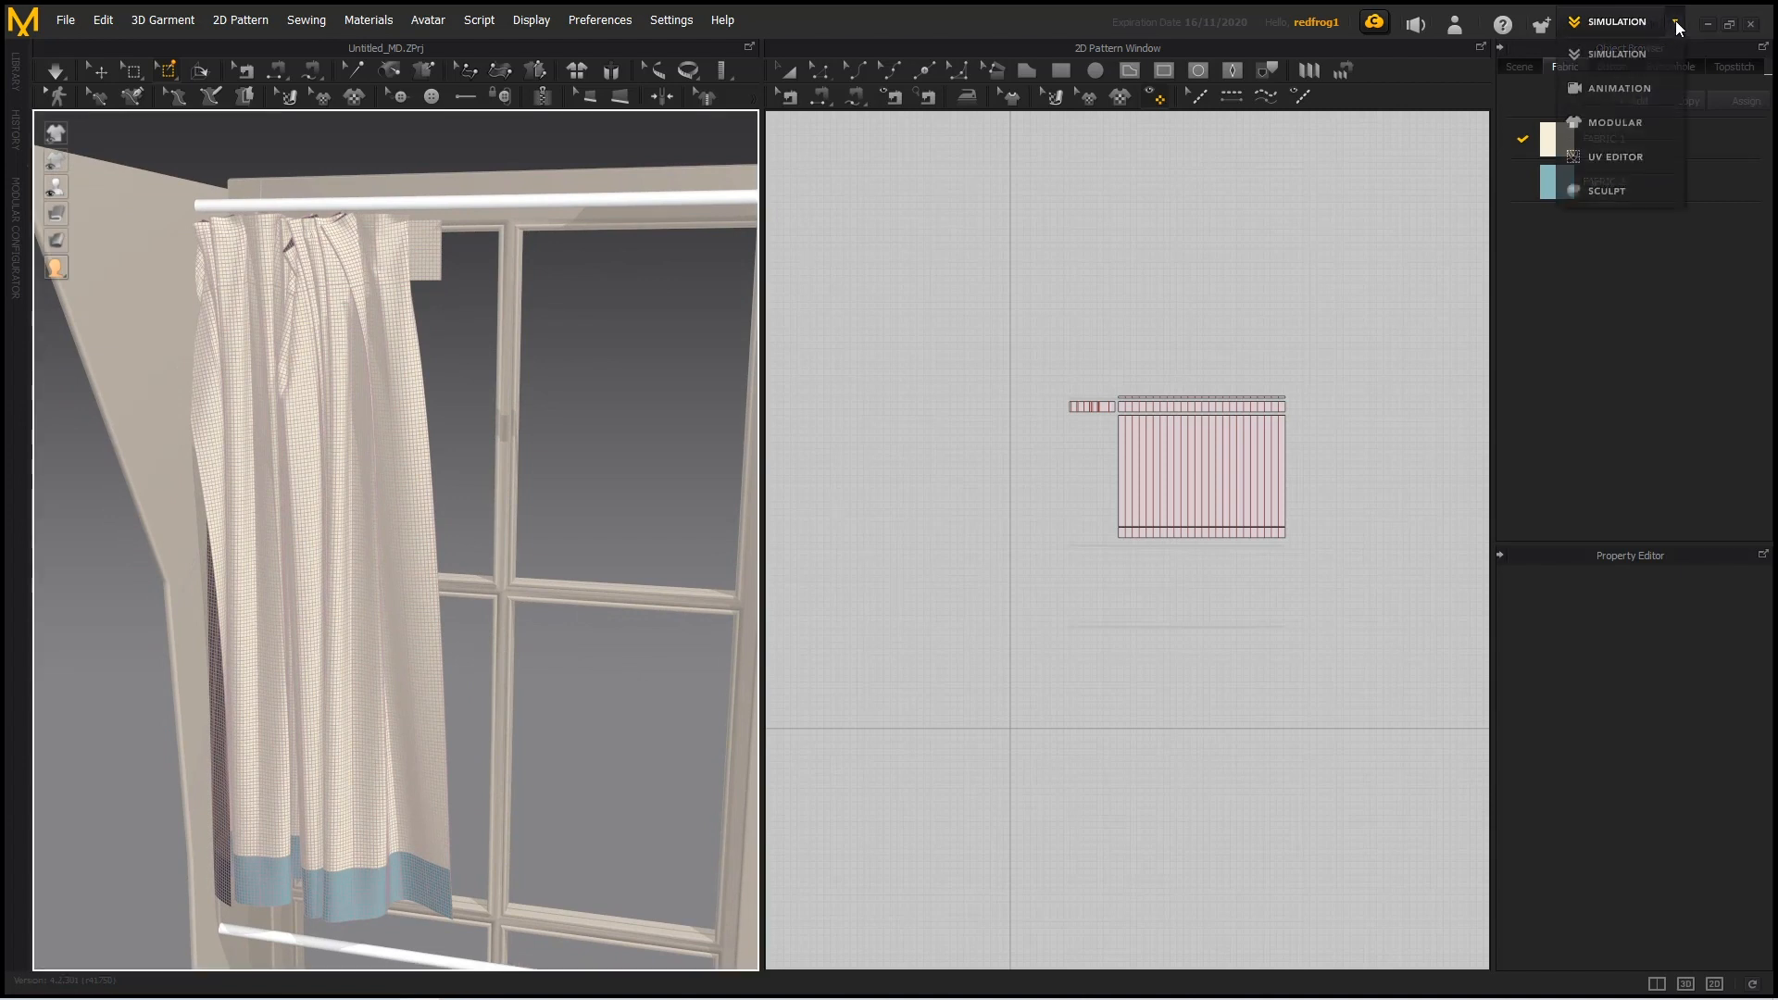
left_click(1619, 157)
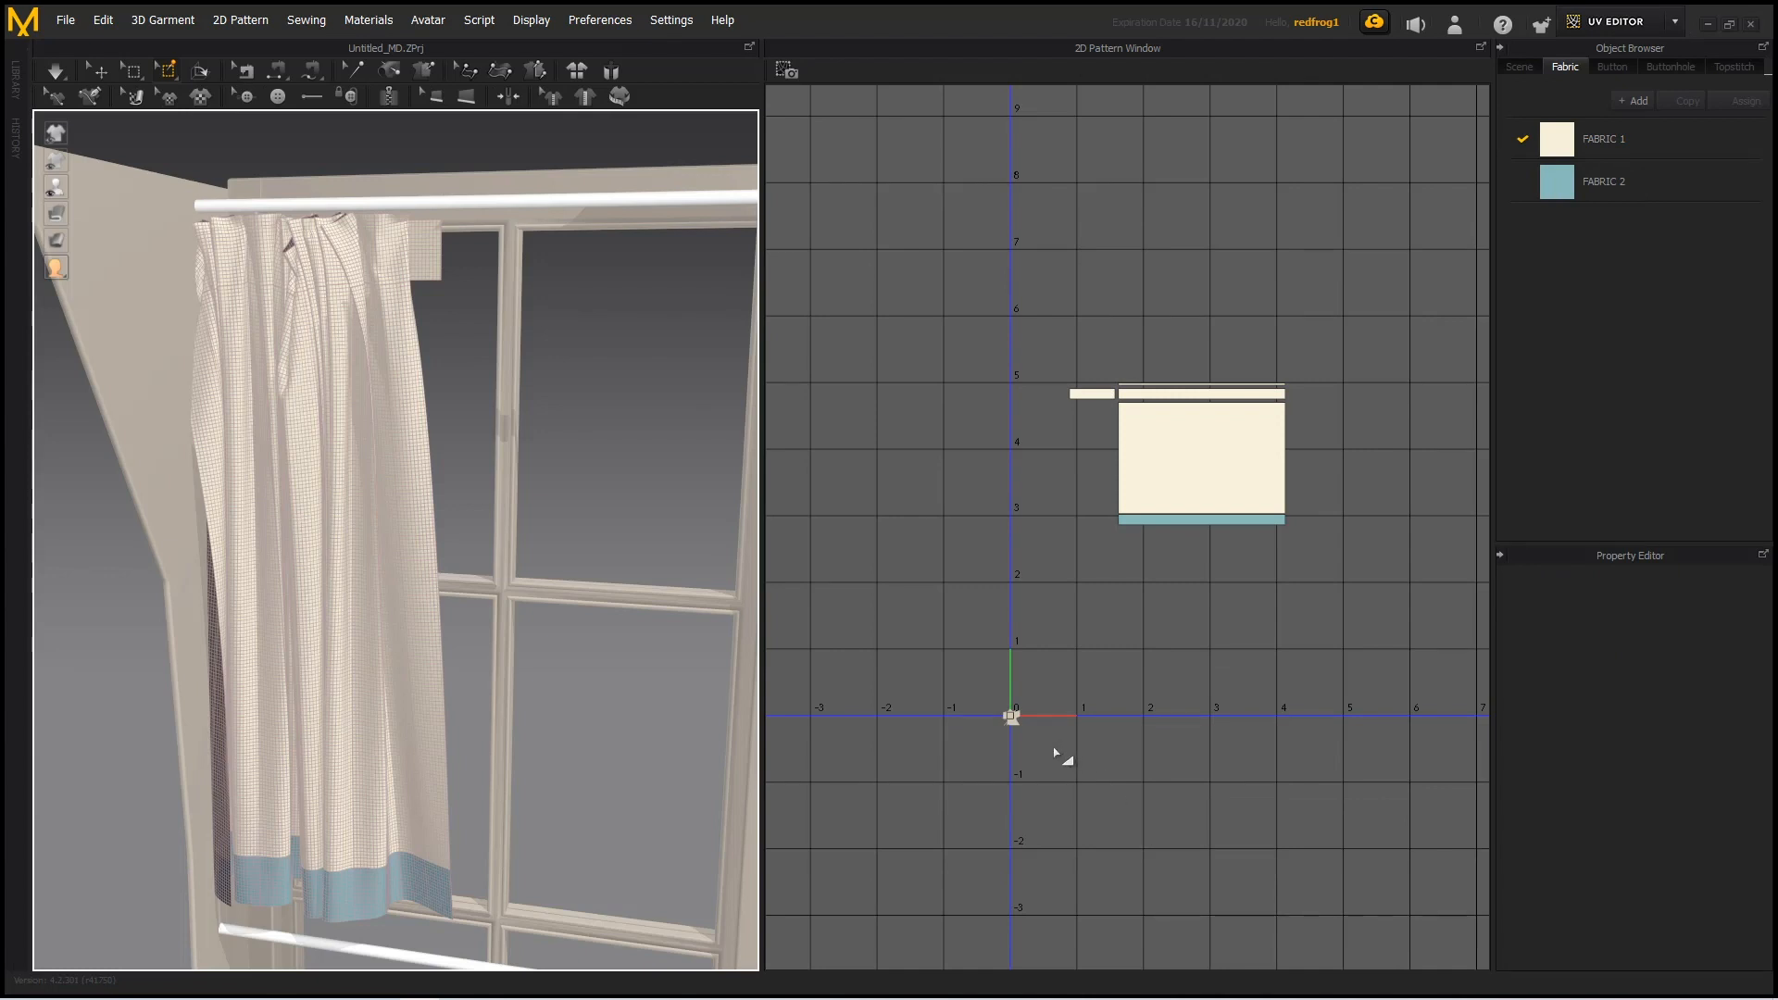
scroll(1016, 754, "up", 4)
scroll(1007, 718, "up", 4)
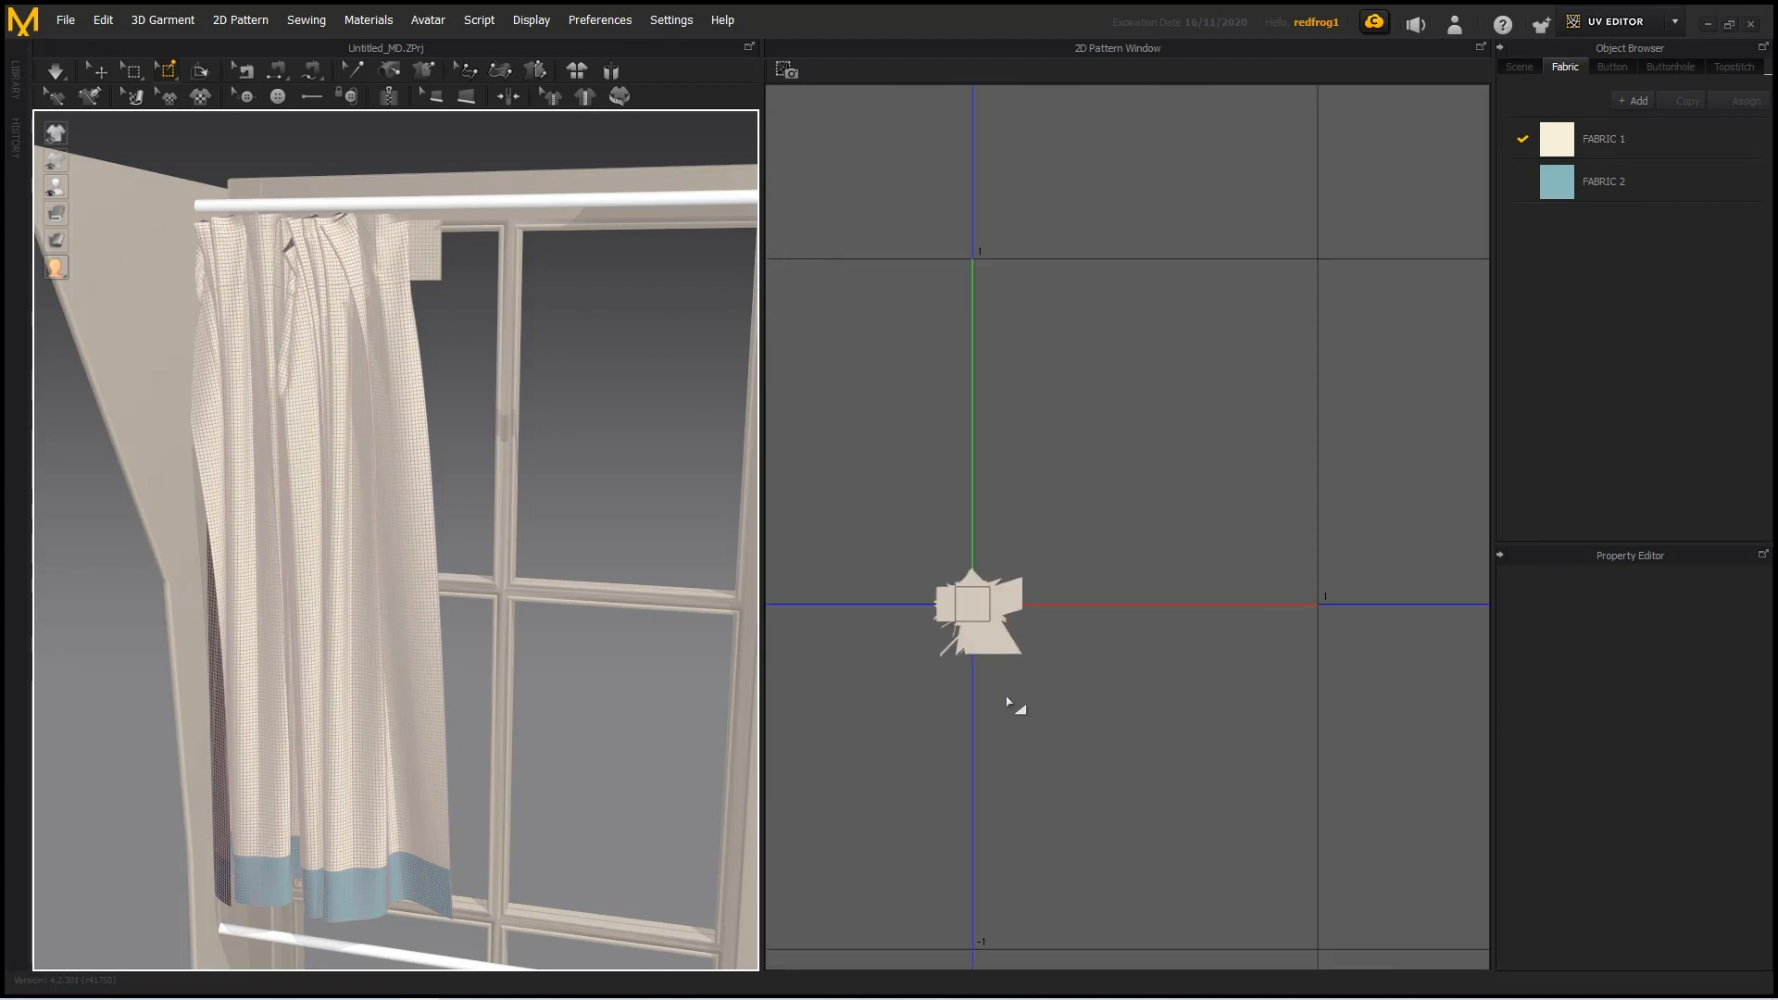
scroll(1014, 704, "down", 6)
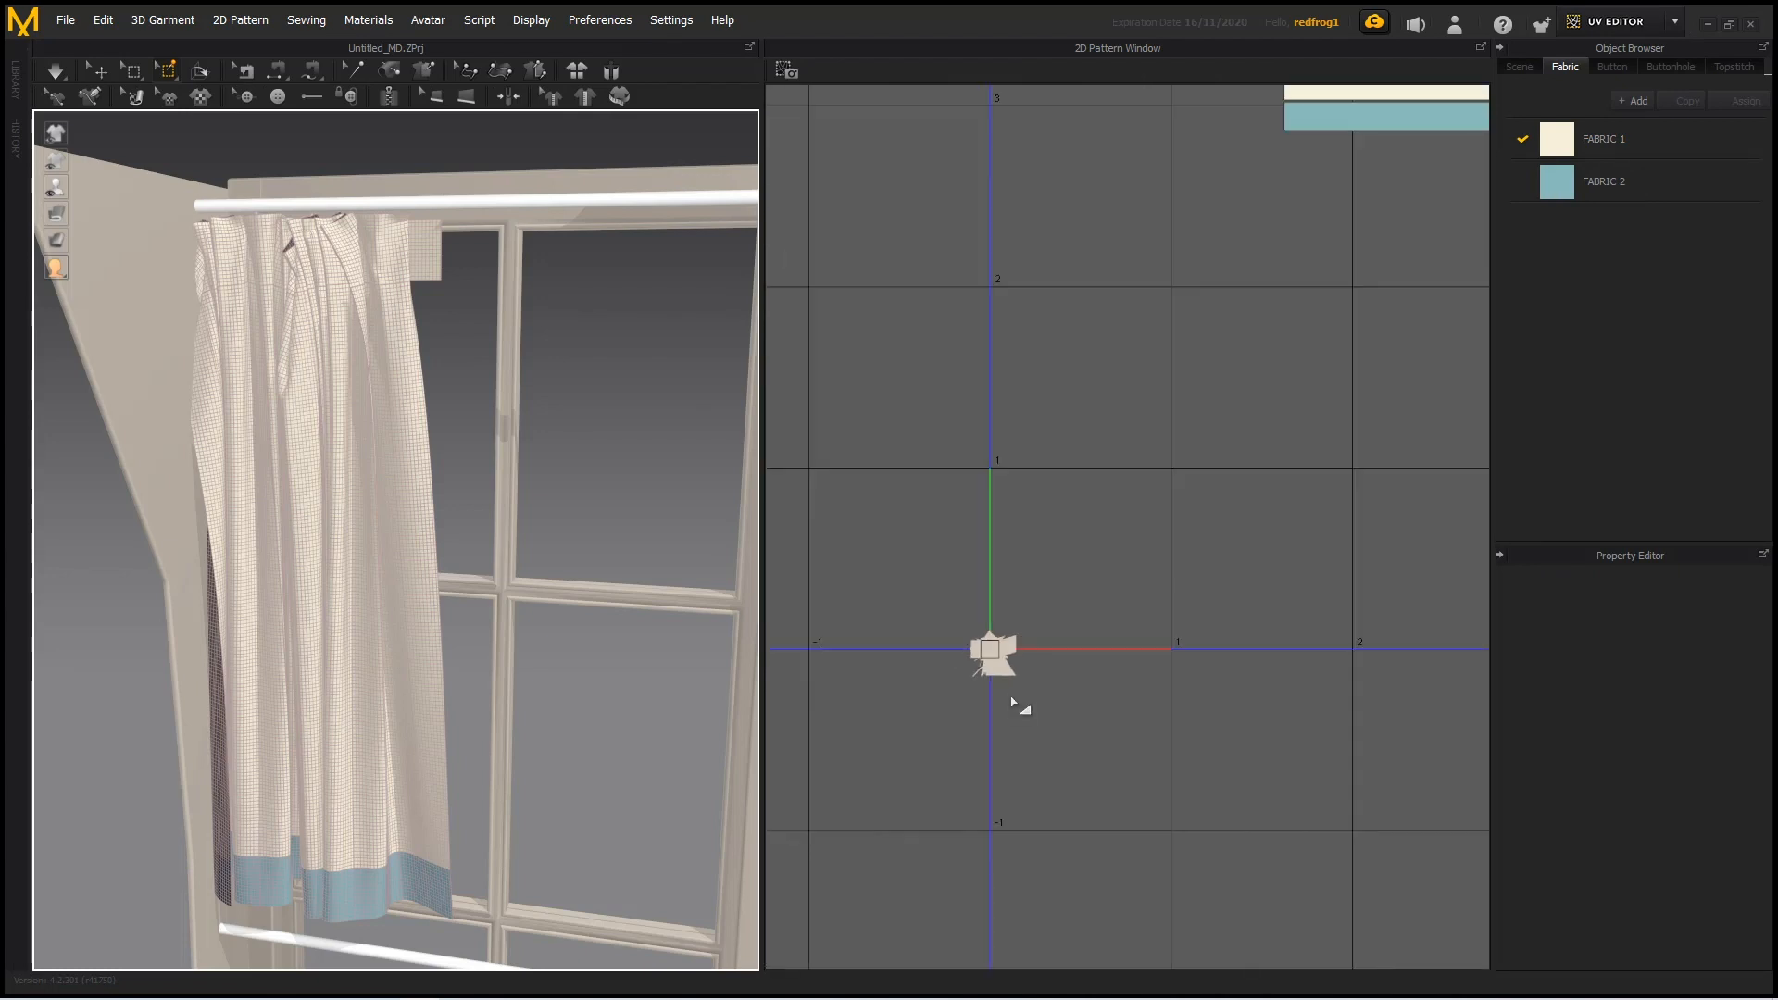
right_click(1354, 532)
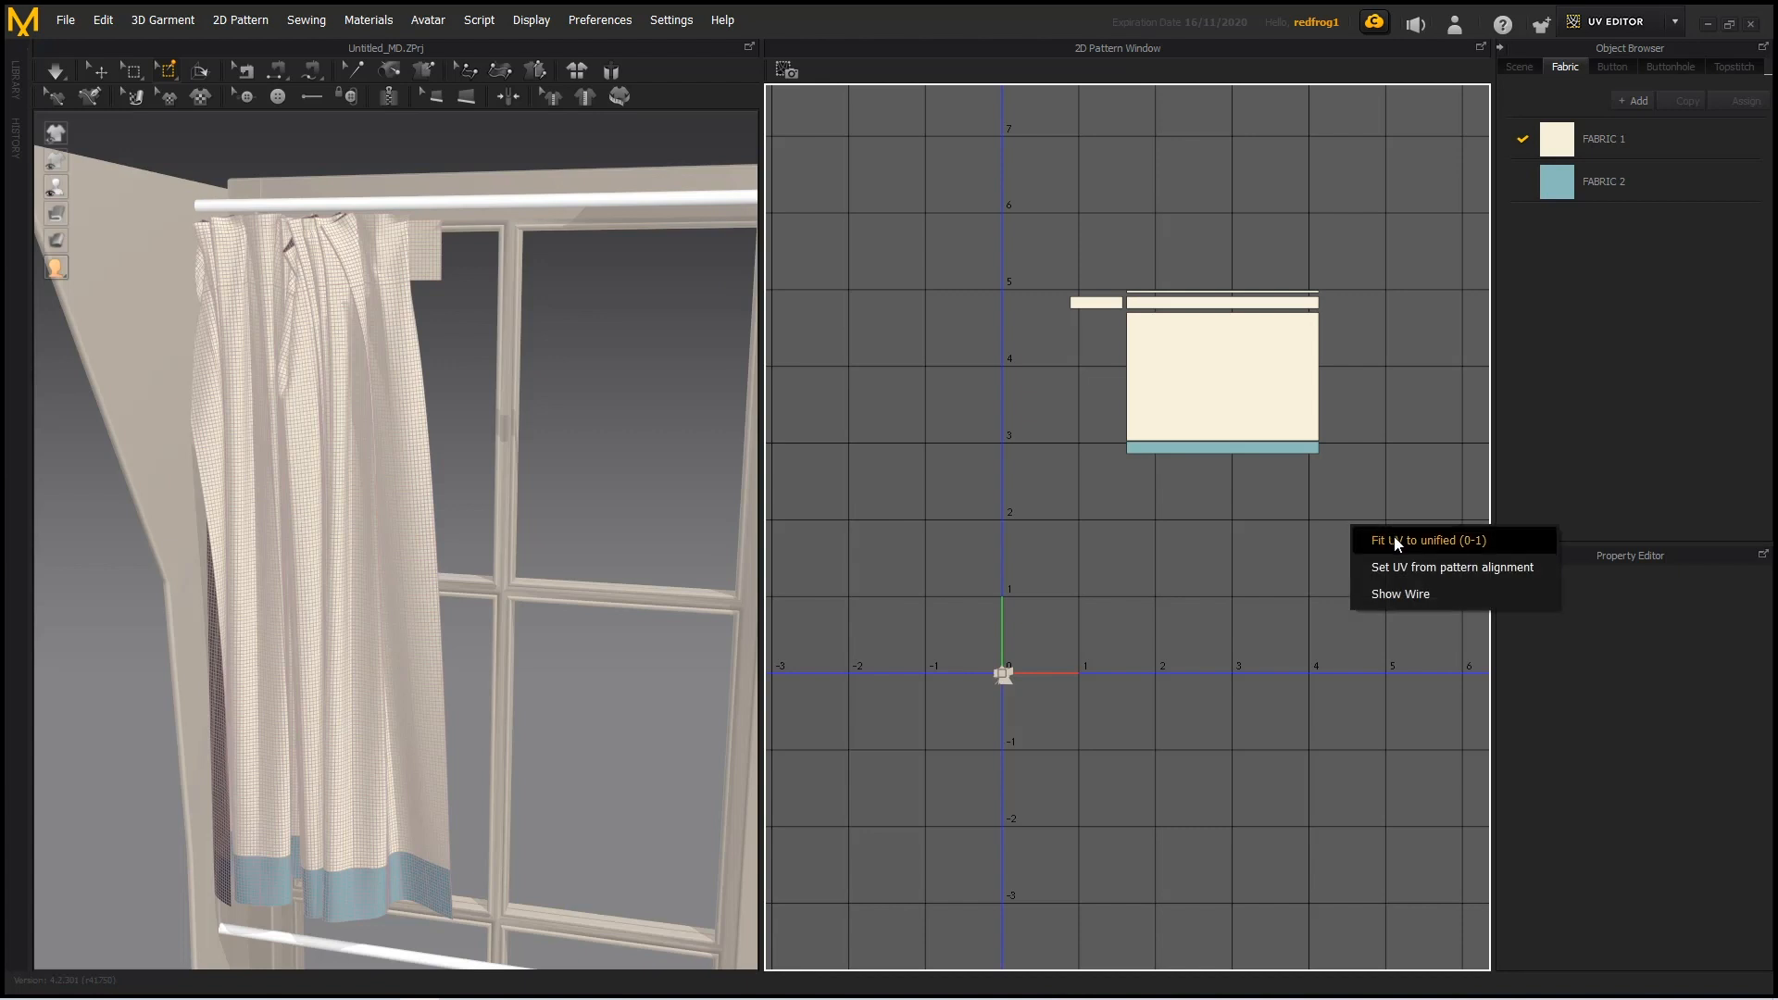
left_click(1397, 544)
scroll(1056, 678, "up", 5)
scroll(1054, 676, "up", 3)
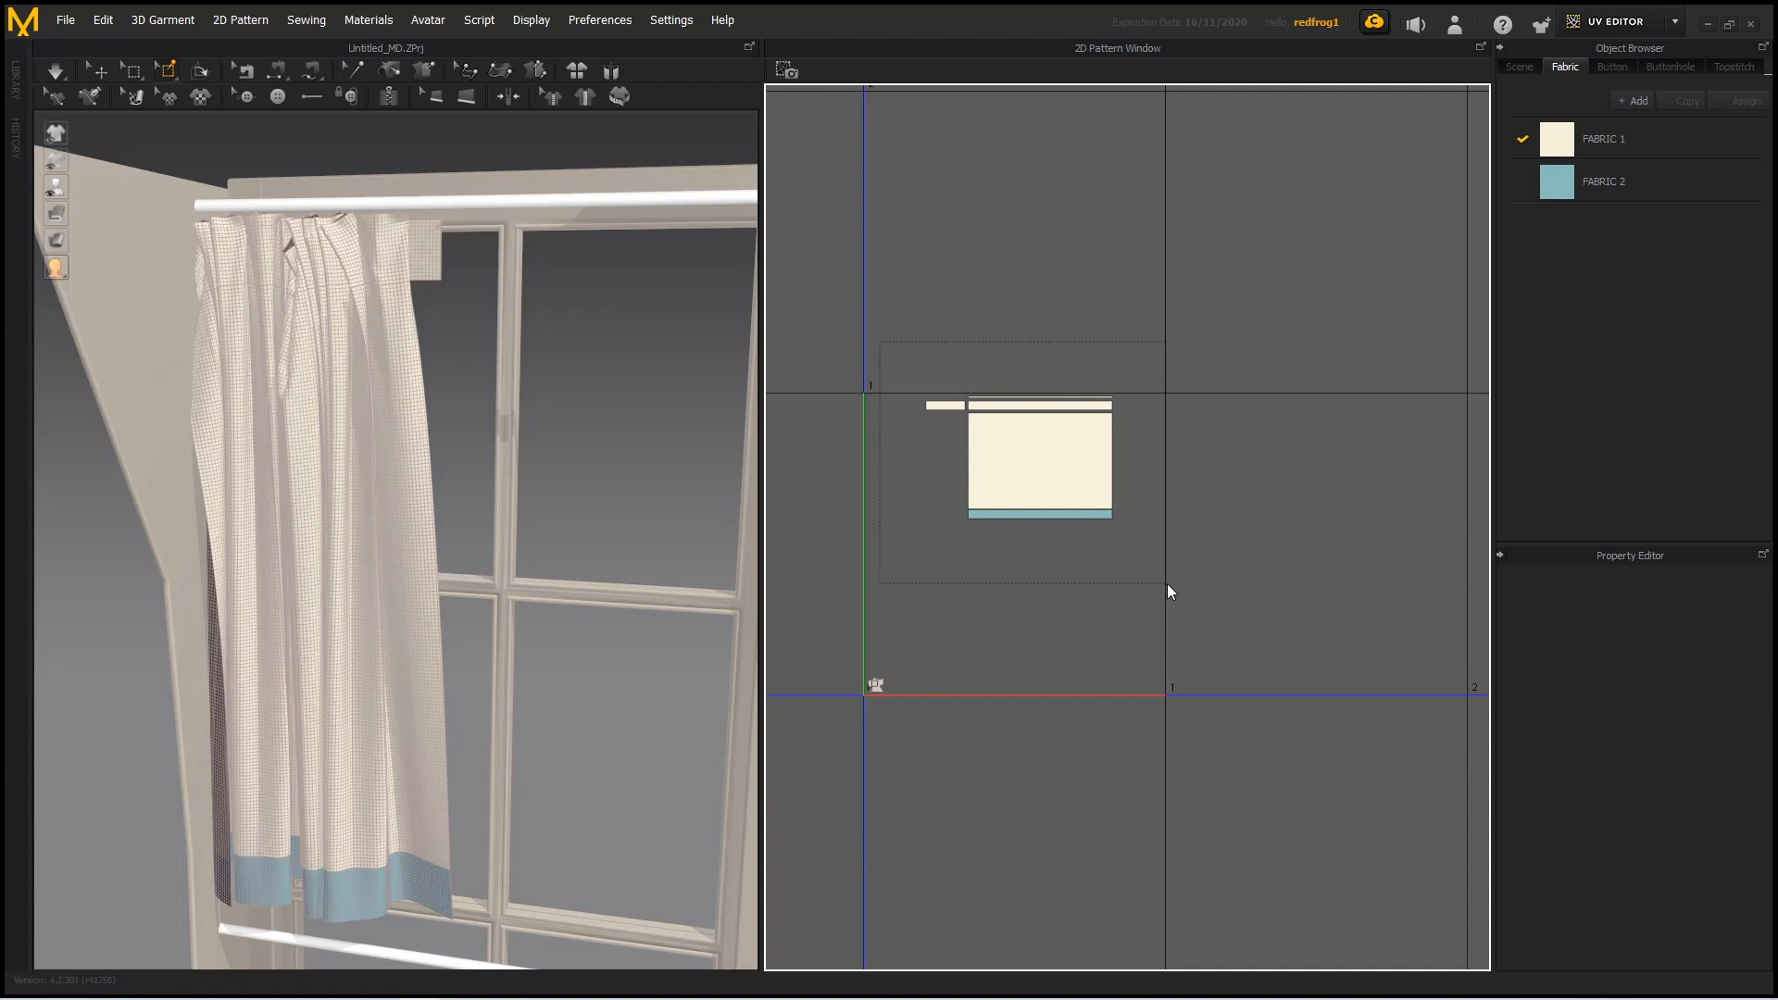
Select all the curtain UV islands, enlarge them together and shift them within the 0-1 tile.
key("ctrl+a")
left_click_drag(1155, 554, 1217, 600)
left_click_drag(1155, 492, 1113, 500)
left_click(1141, 718)
Move the small strip's UV island directly beneath the blue hem island.
left_click(911, 419)
left_click_drag(918, 430, 998, 610)
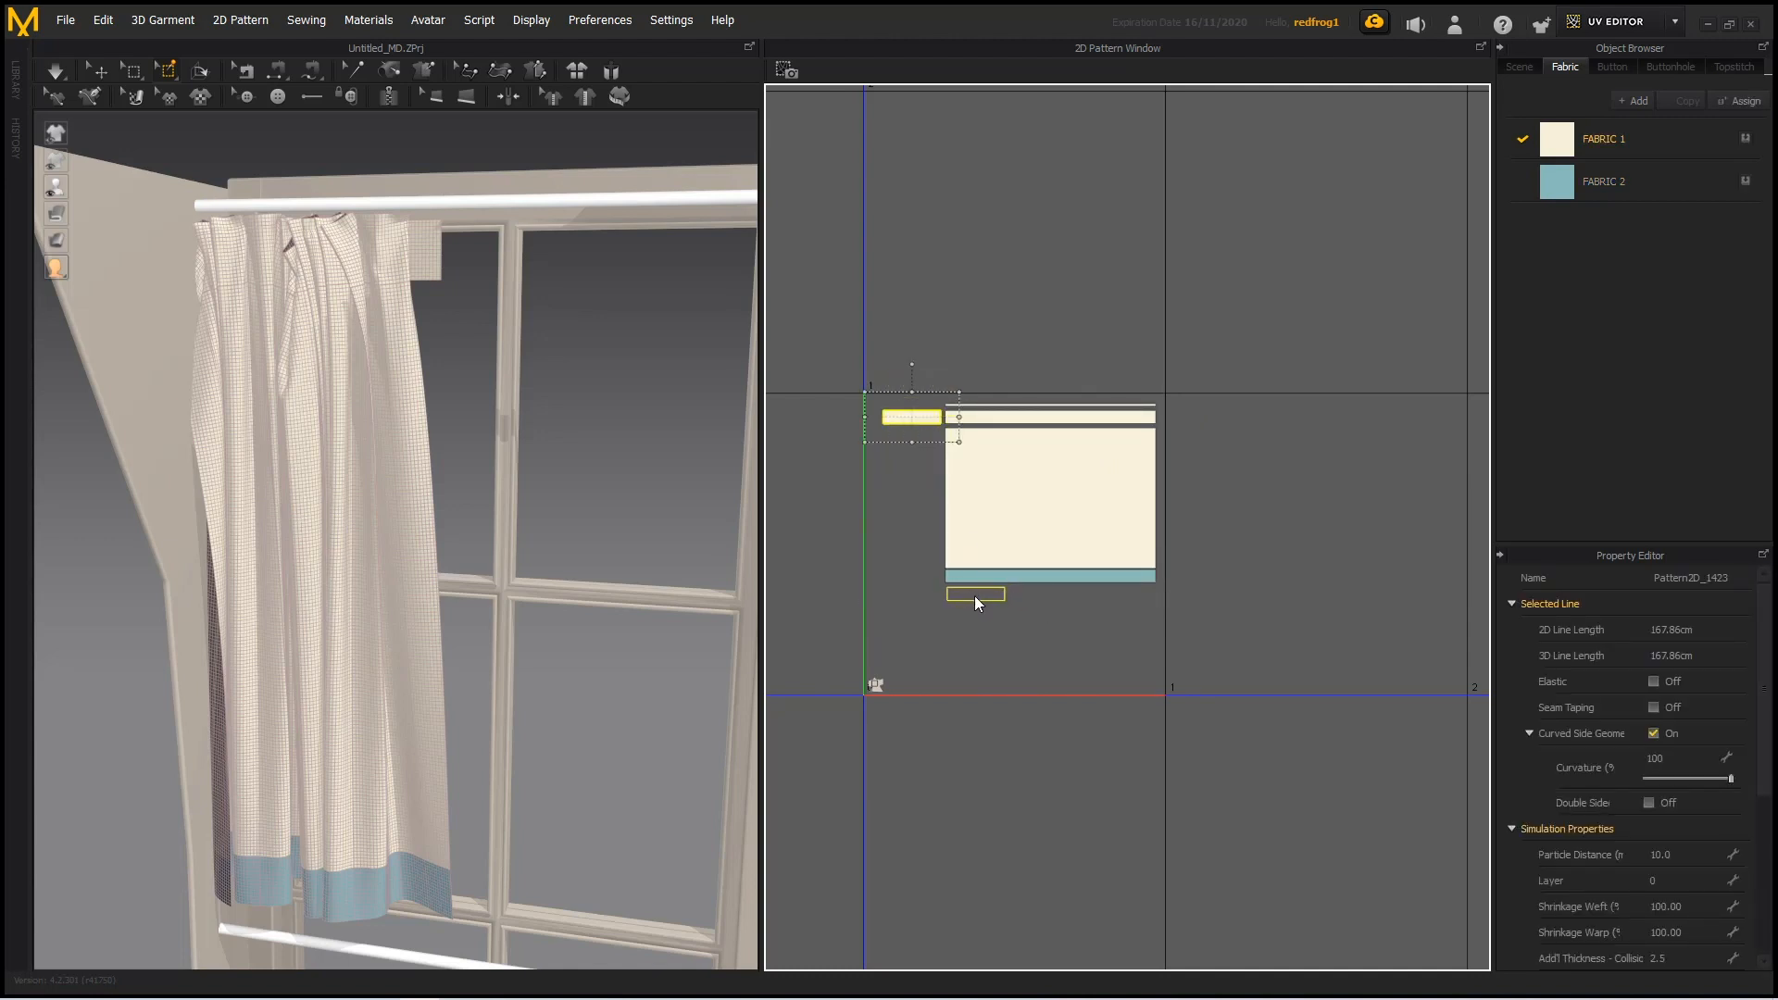
left_click_drag(974, 603, 973, 603)
Scale all the curtain UV islands up together and align them with the upper-left corner of the 0-1 tile.
left_click_drag(903, 323, 1177, 637)
left_click_drag(925, 630, 847, 713)
left_click_drag(1178, 691, 1185, 695)
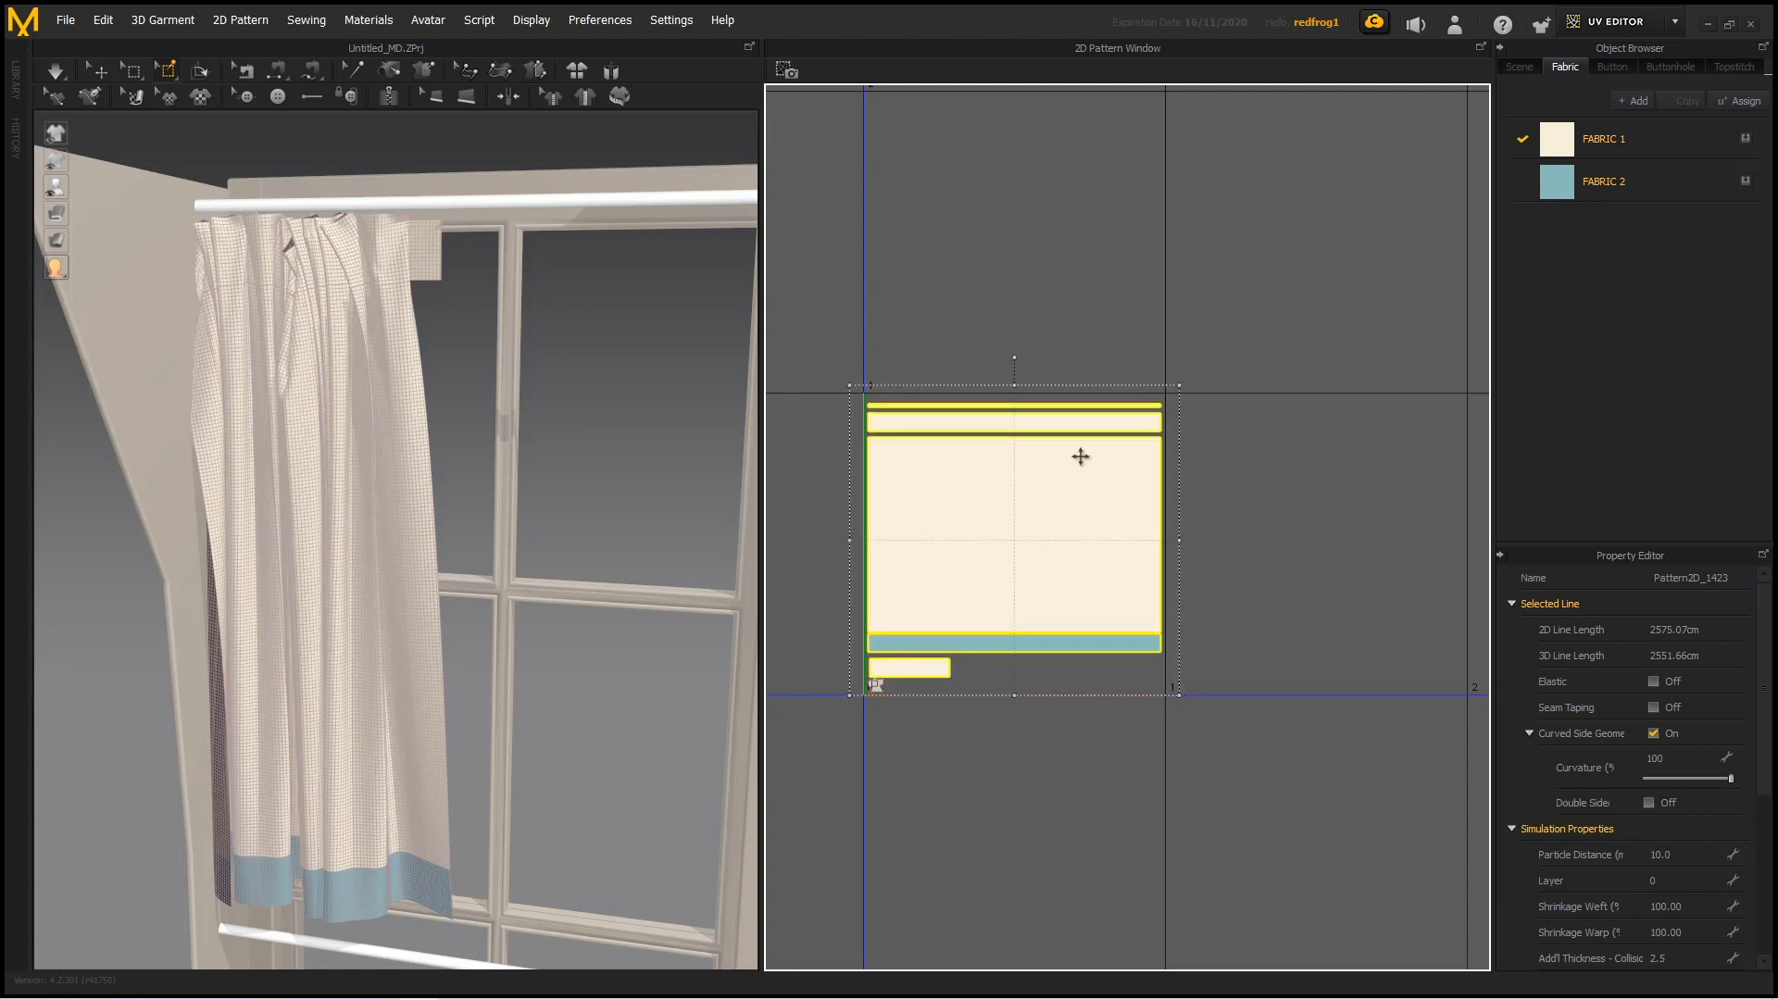
scroll(833, 389, "up", 5)
left_click_drag(879, 476, 869, 430)
left_click(905, 345)
Enlarge all the curtain UV islands slightly so that they span almost the full width of the 0-1 tile.
scroll(1047, 560, "down", 4)
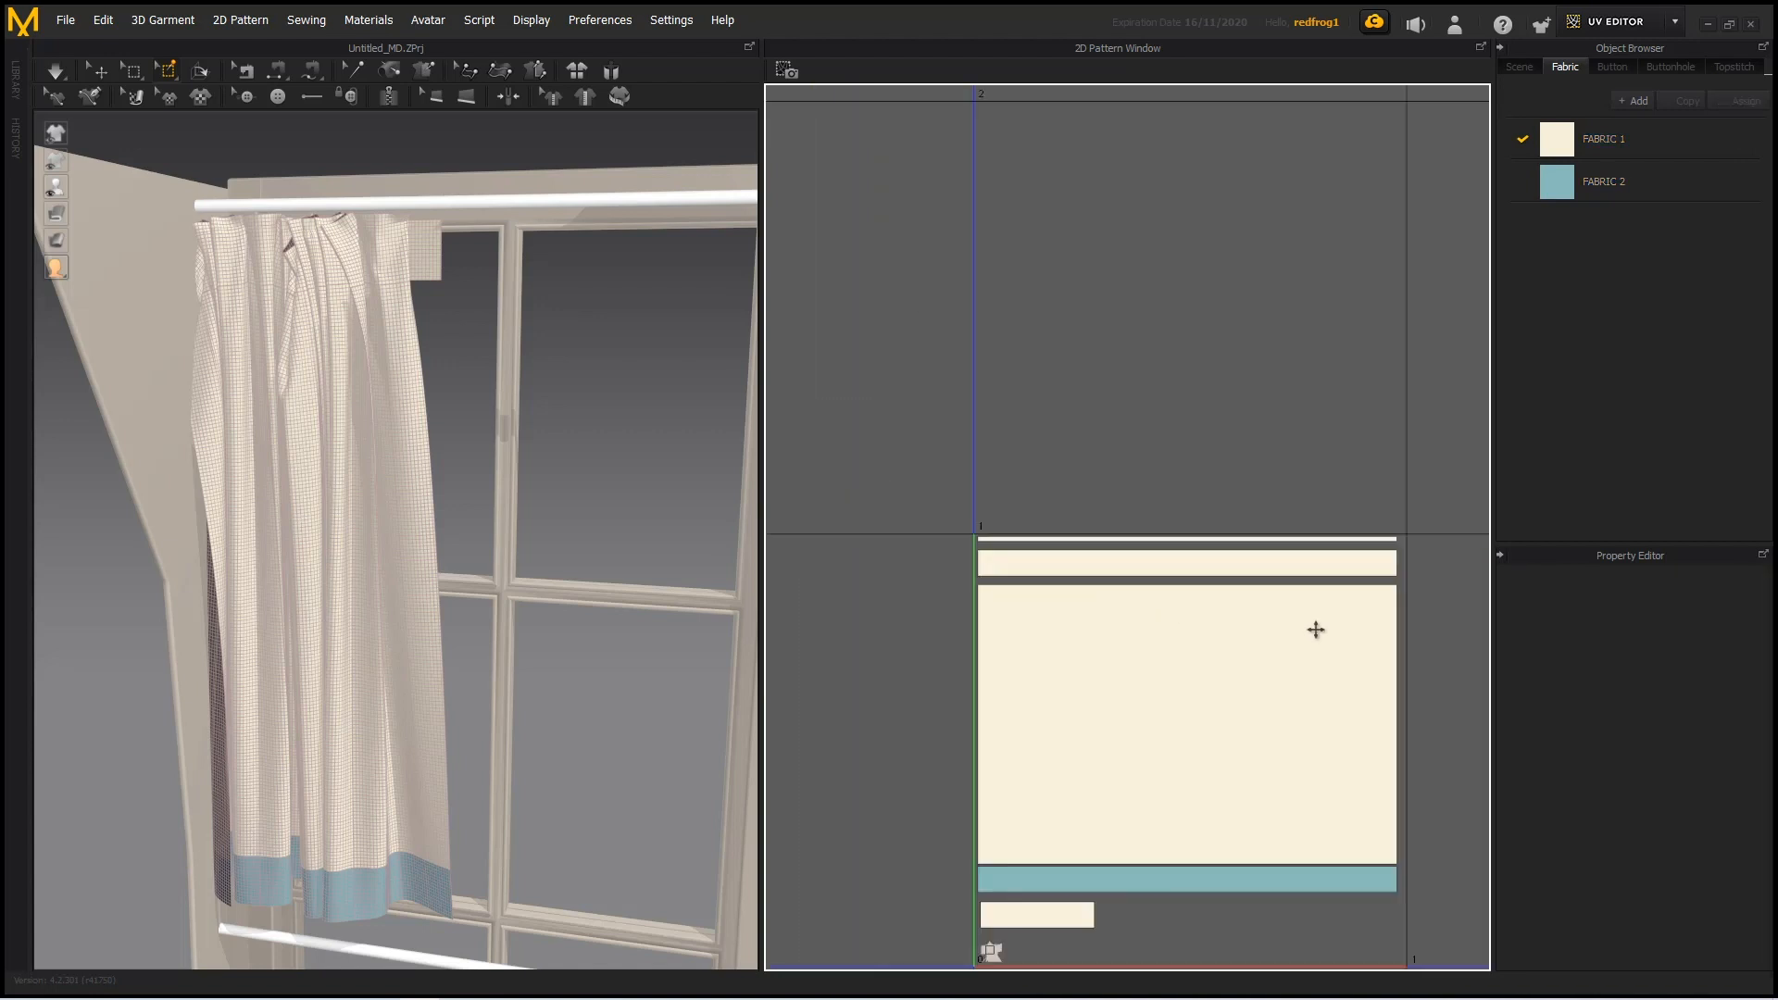
scroll(1316, 630, "down", 2)
scroll(1380, 778, "up", 1)
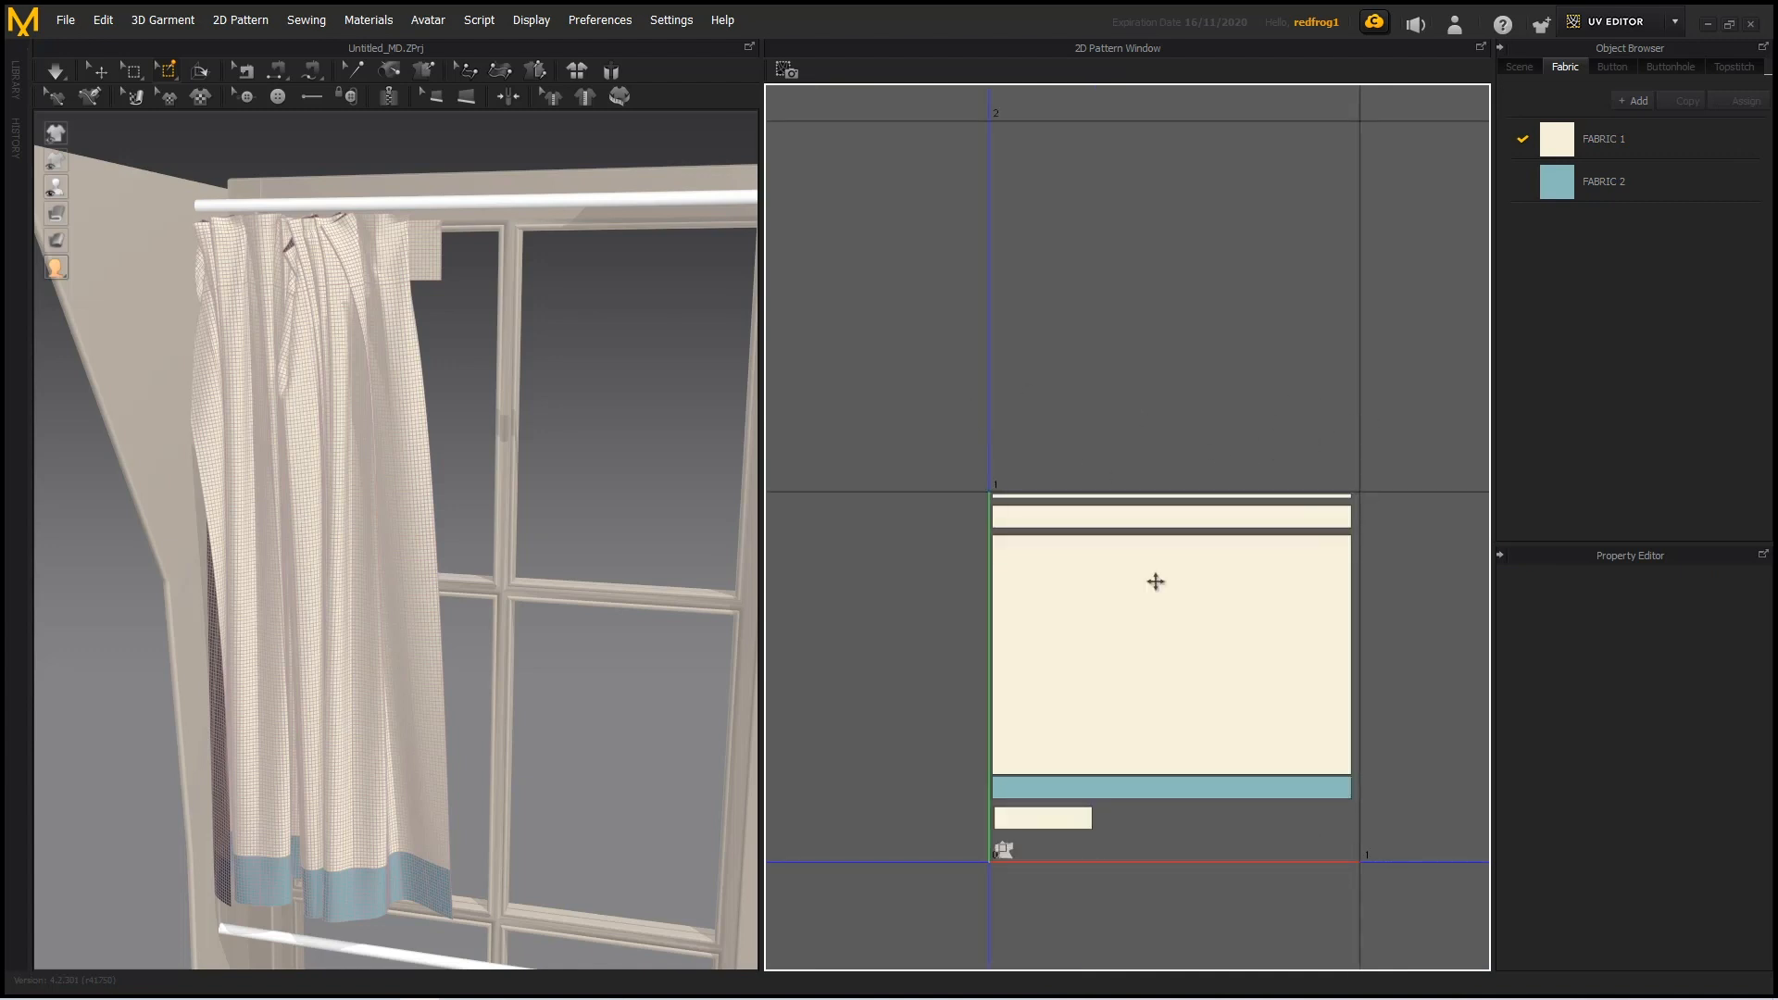
left_click_drag(1411, 835, 1380, 854)
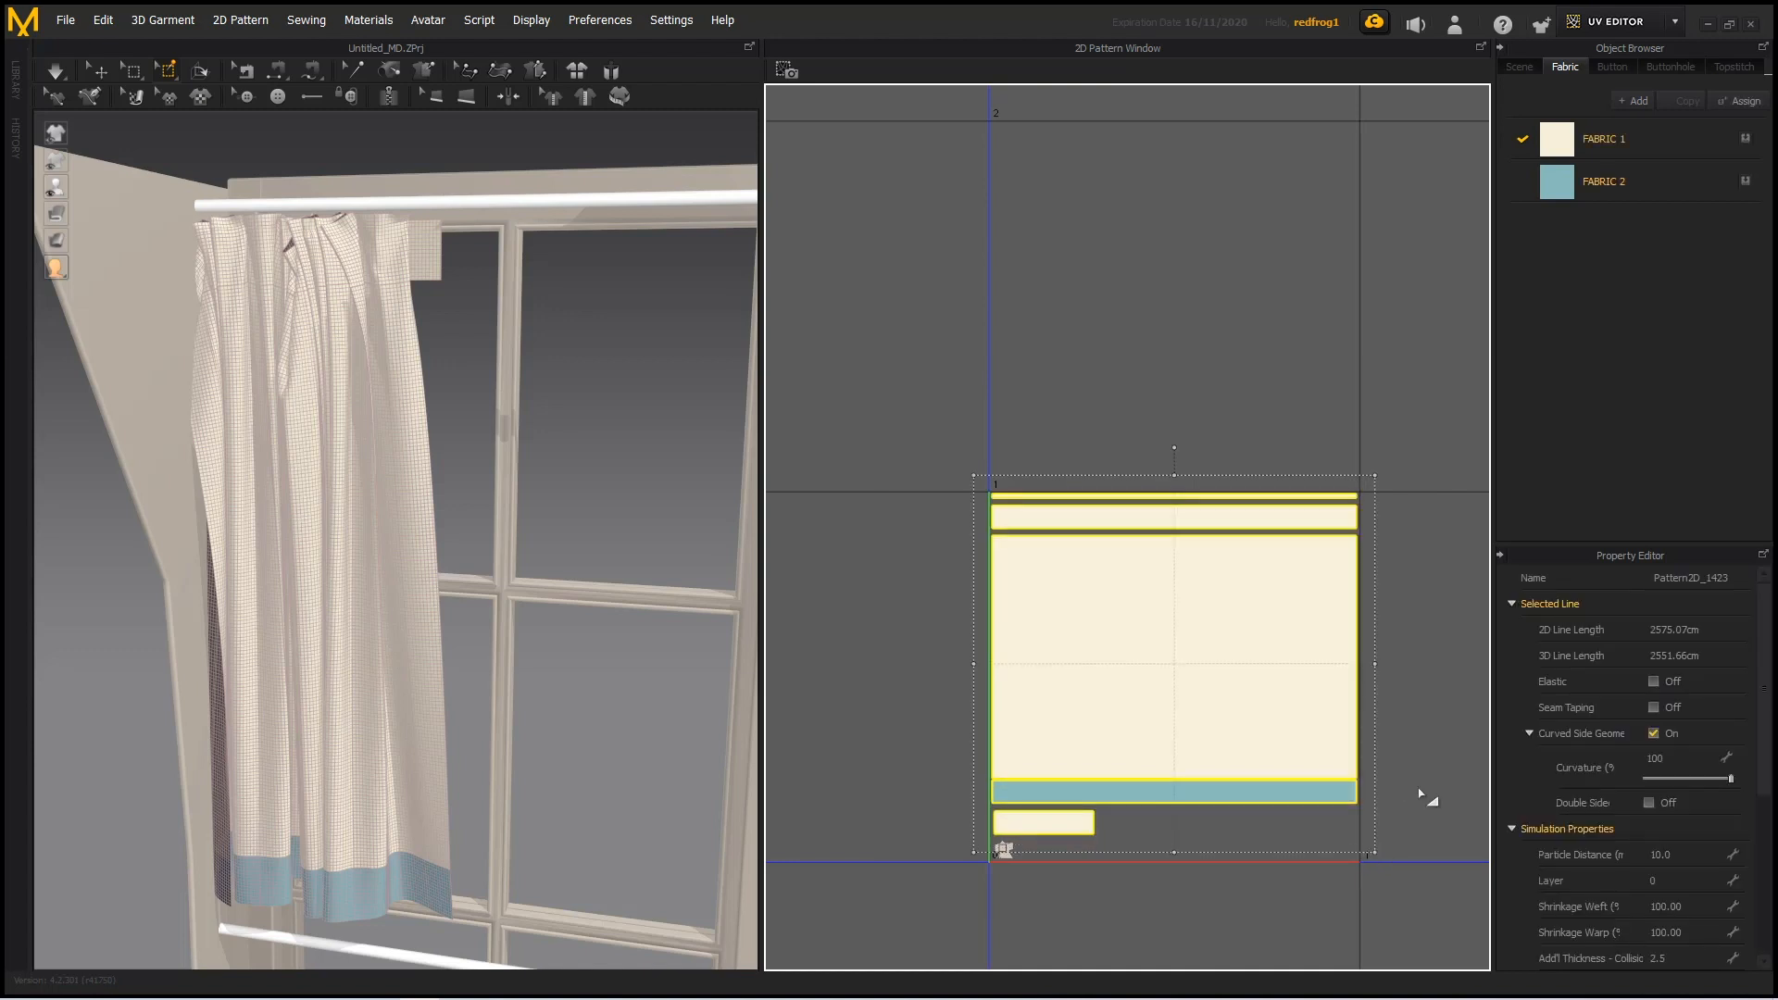
left_click(1414, 865)
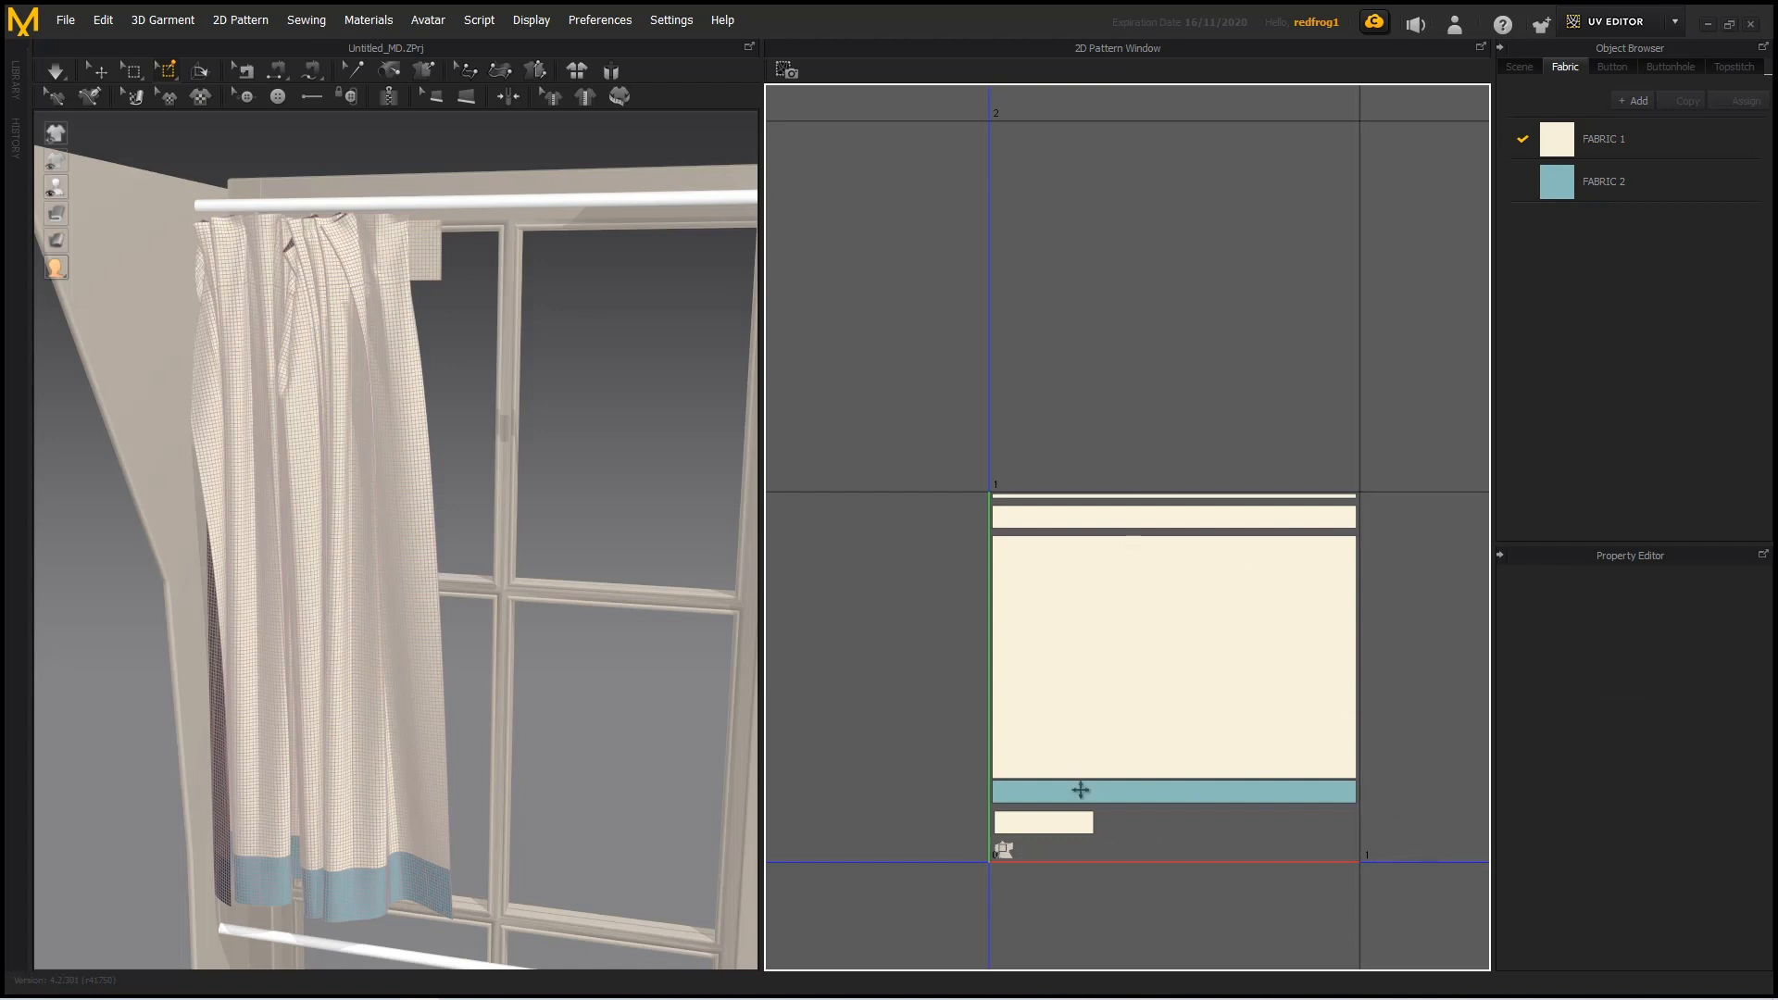
Examine the UV layout's borders and island spacing inside the 0-1 tile.
scroll(1035, 509, "up", 3)
scroll(1059, 741, "down", 3)
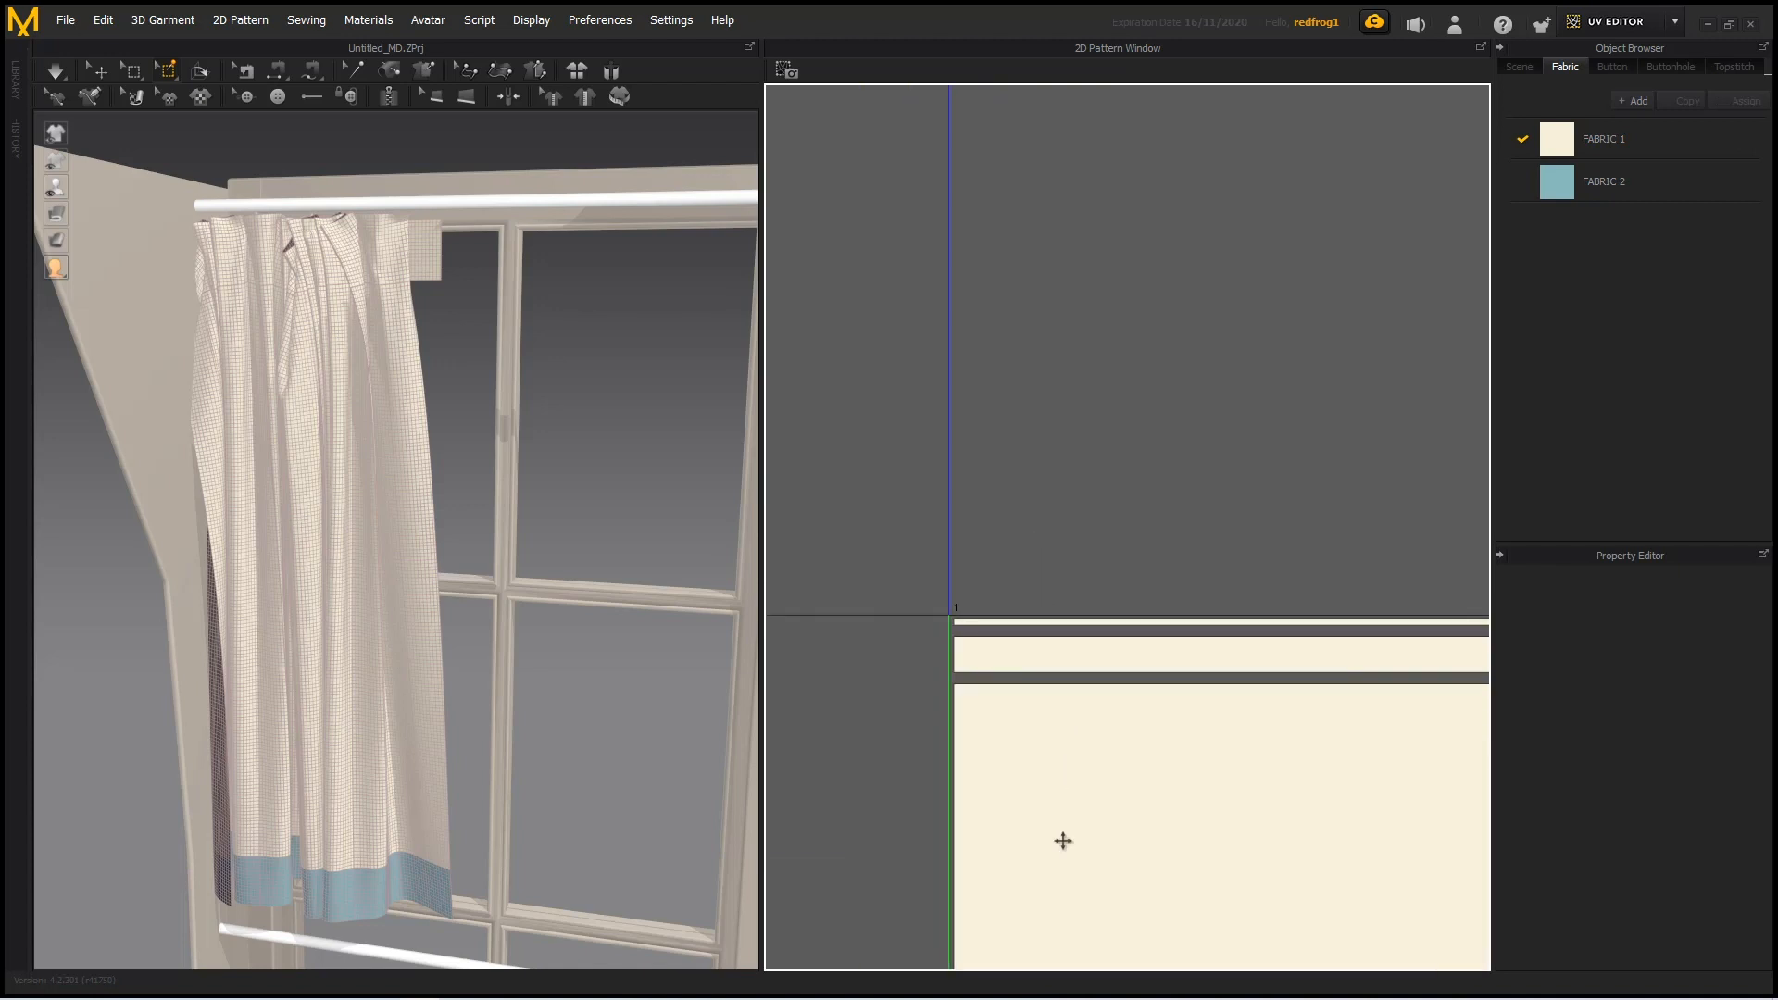
right_click_drag(1100, 639, 1104, 440)
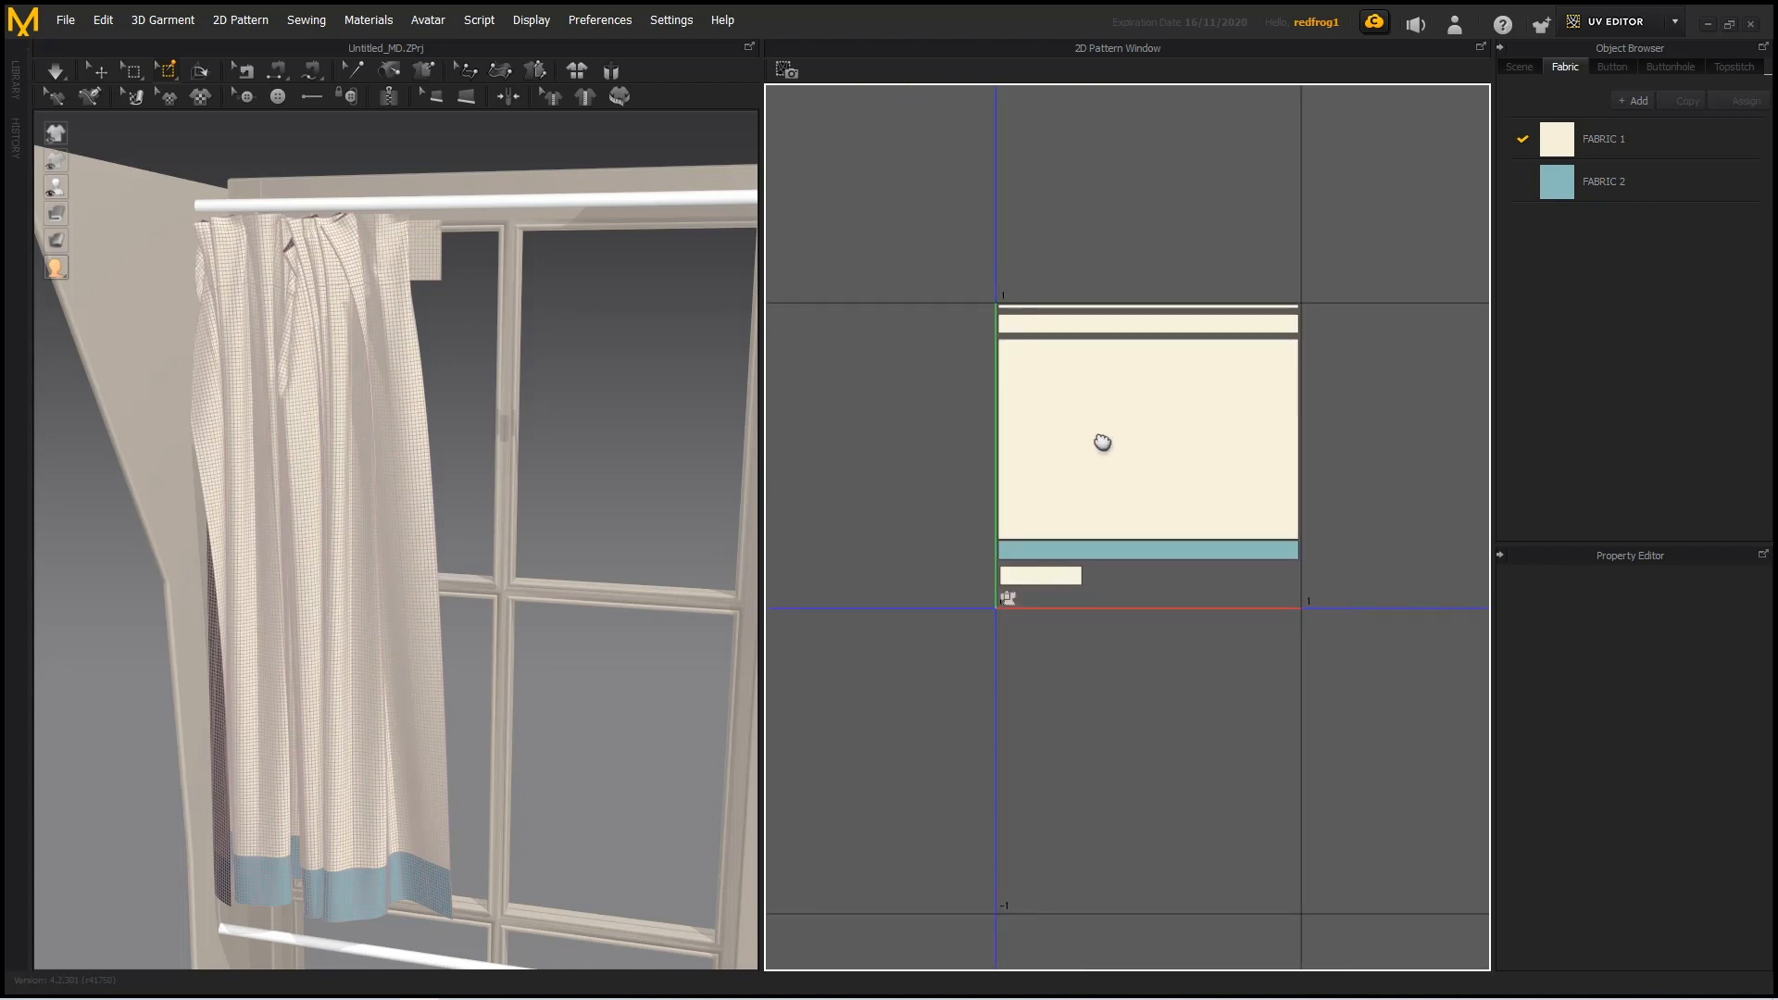
scroll(1028, 647, "up", 3)
right_click_drag(1174, 310, 1167, 326)
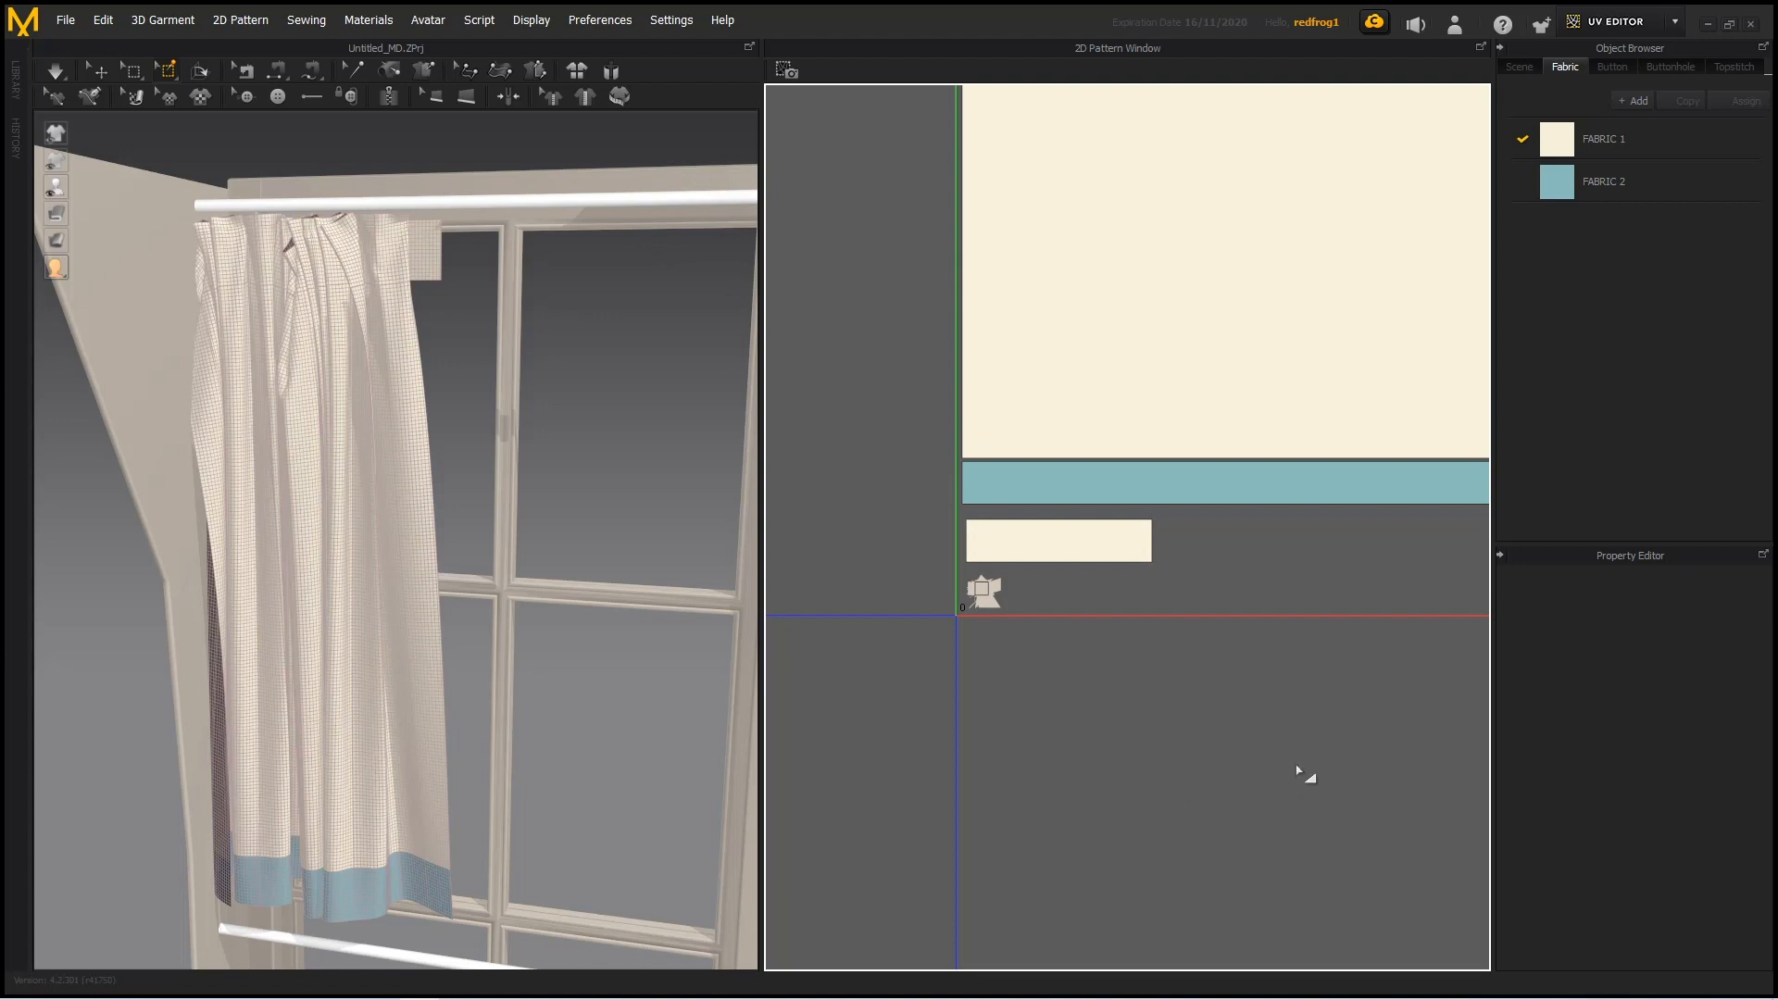
right_click_drag(1310, 413, 1207, 619)
scroll(1200, 625, "down", 3)
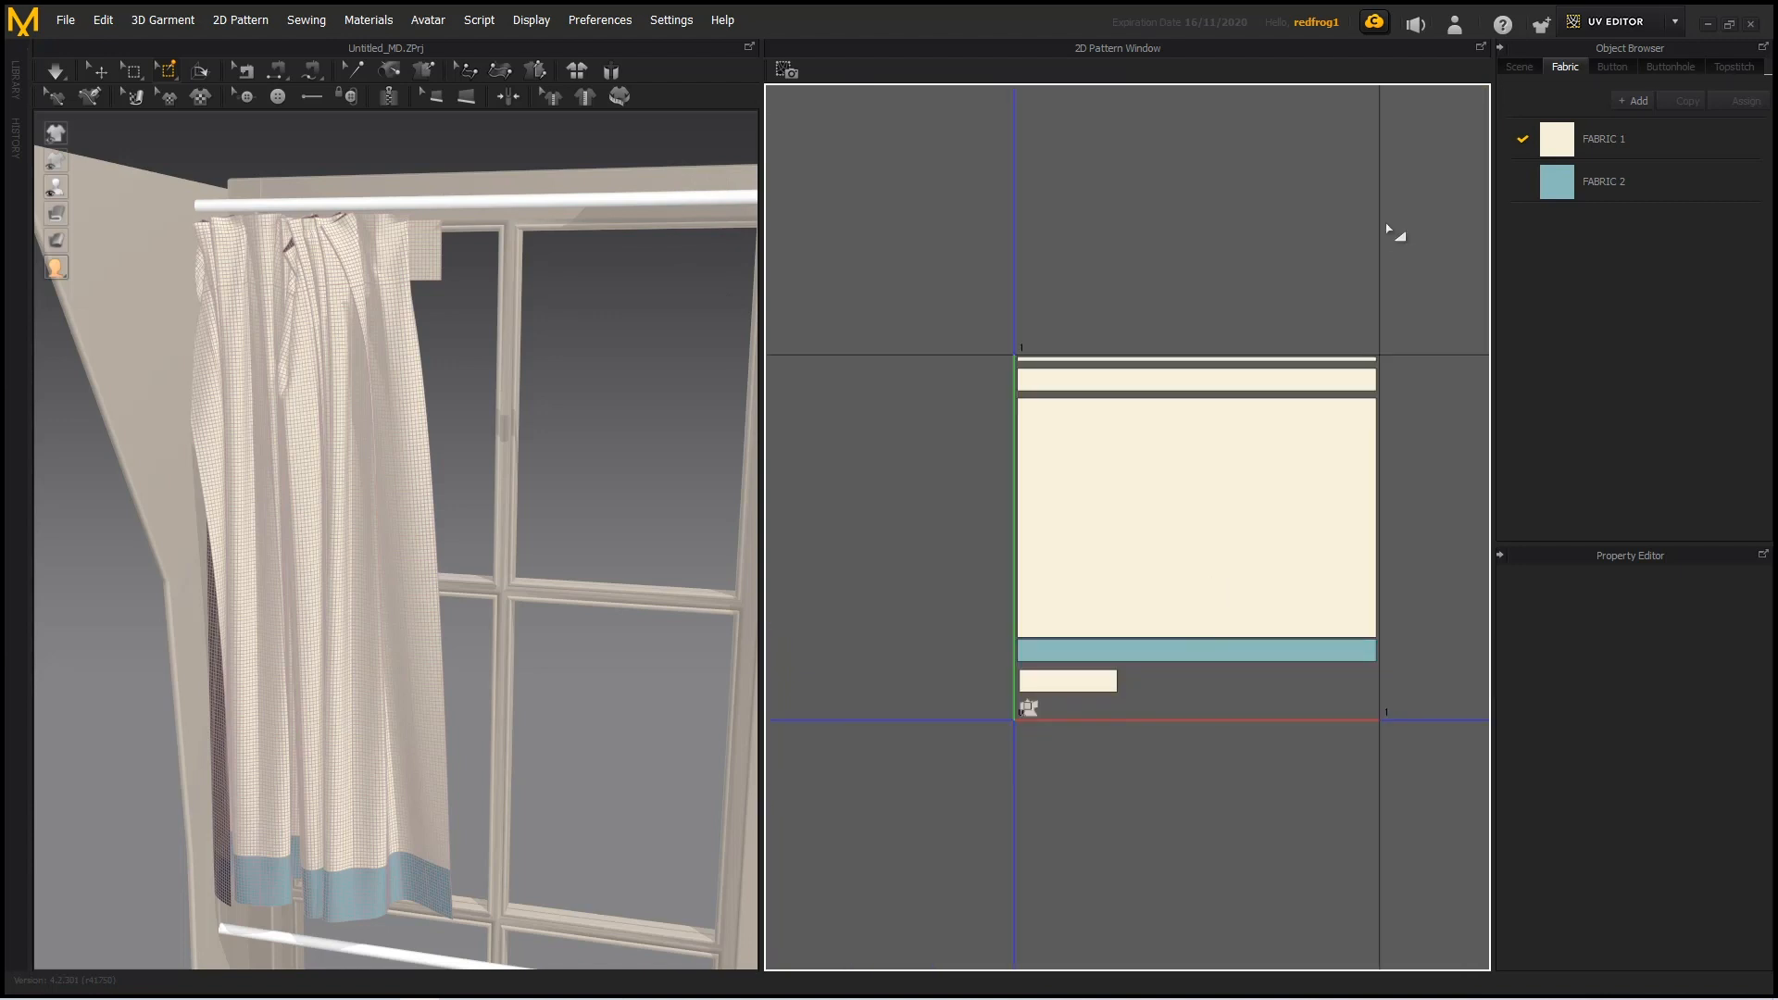
Switch back to Simulation mode and select all the curtain patterns except the small separate strip.
left_click(1625, 25)
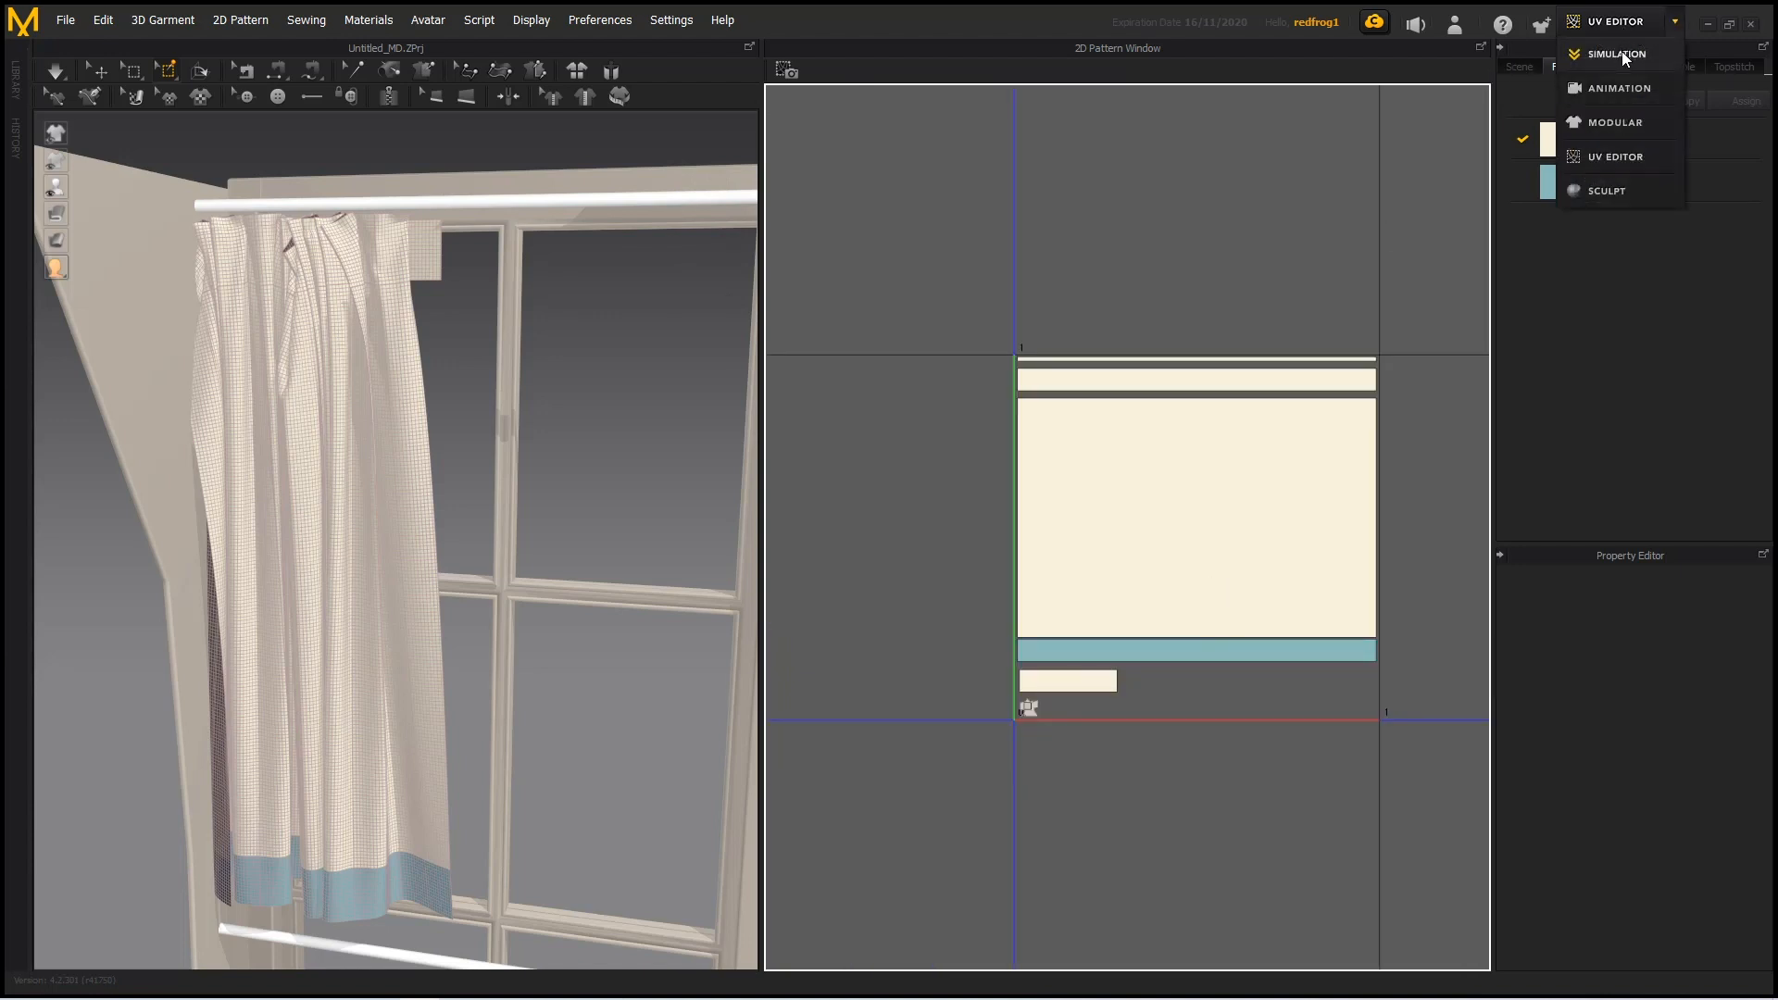
left_click(1621, 54)
scroll(1033, 560, "down", 8)
right_click_drag(1302, 290, 1219, 416)
scroll(1084, 435, "up", 5)
scroll(1084, 451, "down", 3)
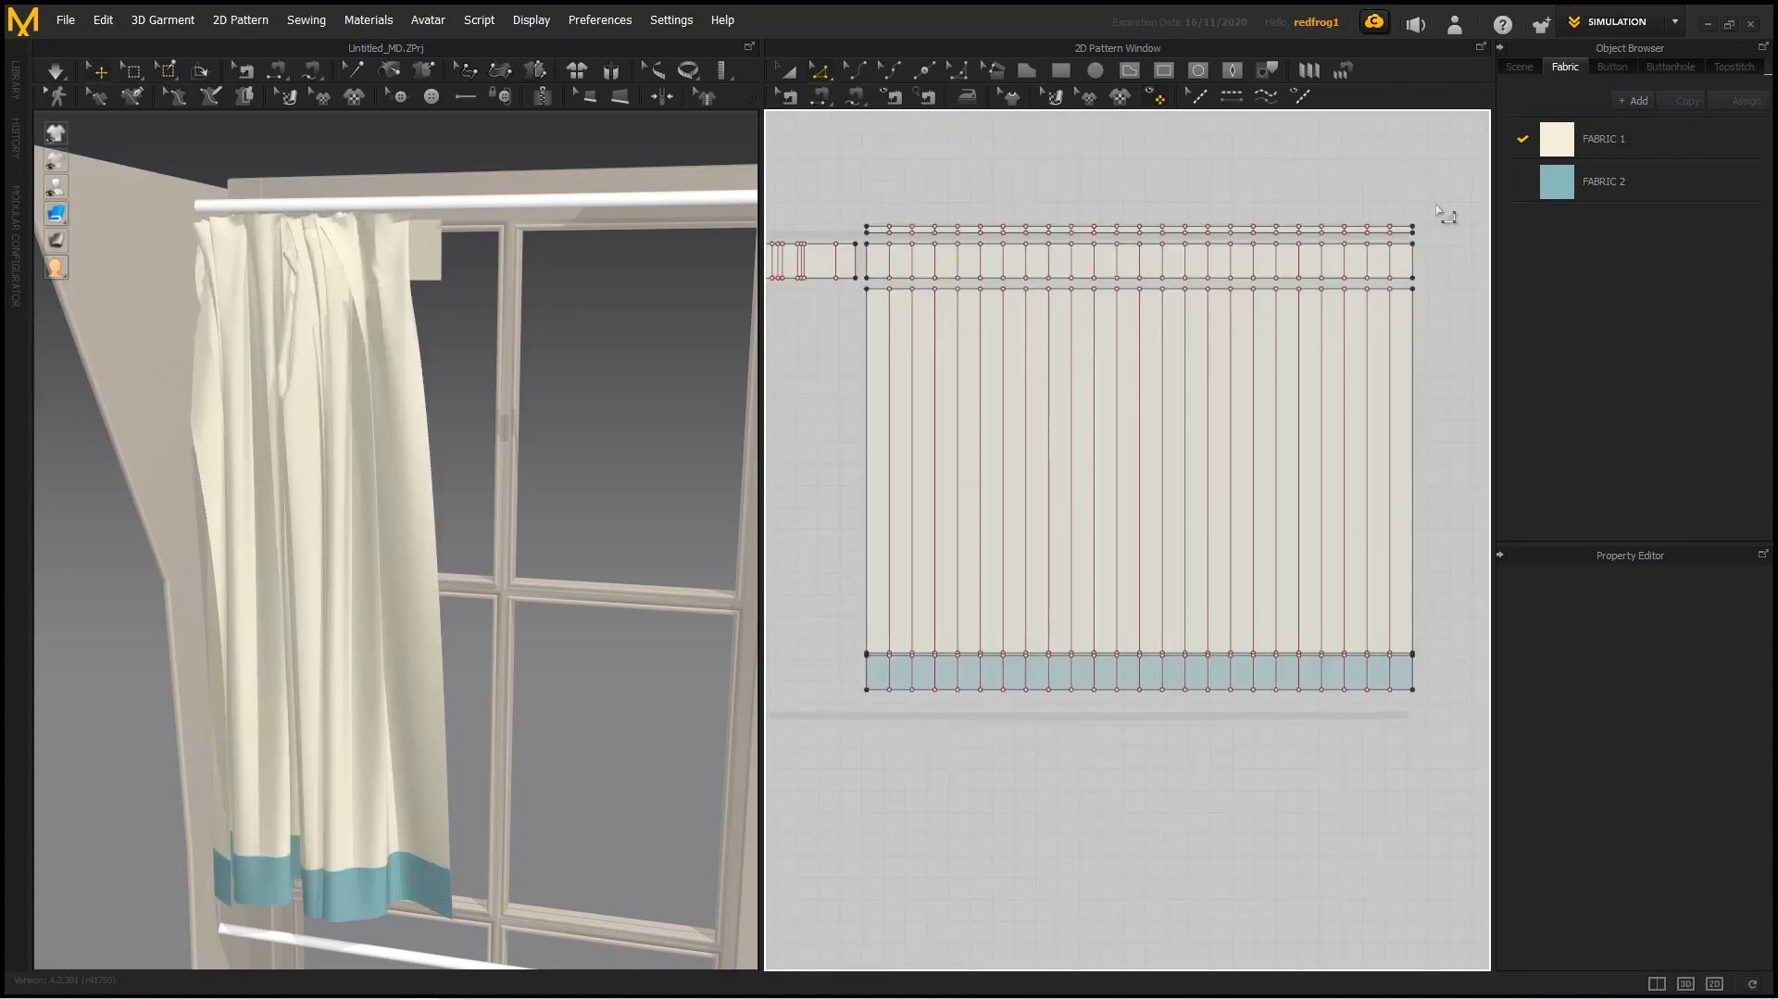
left_click(791, 74)
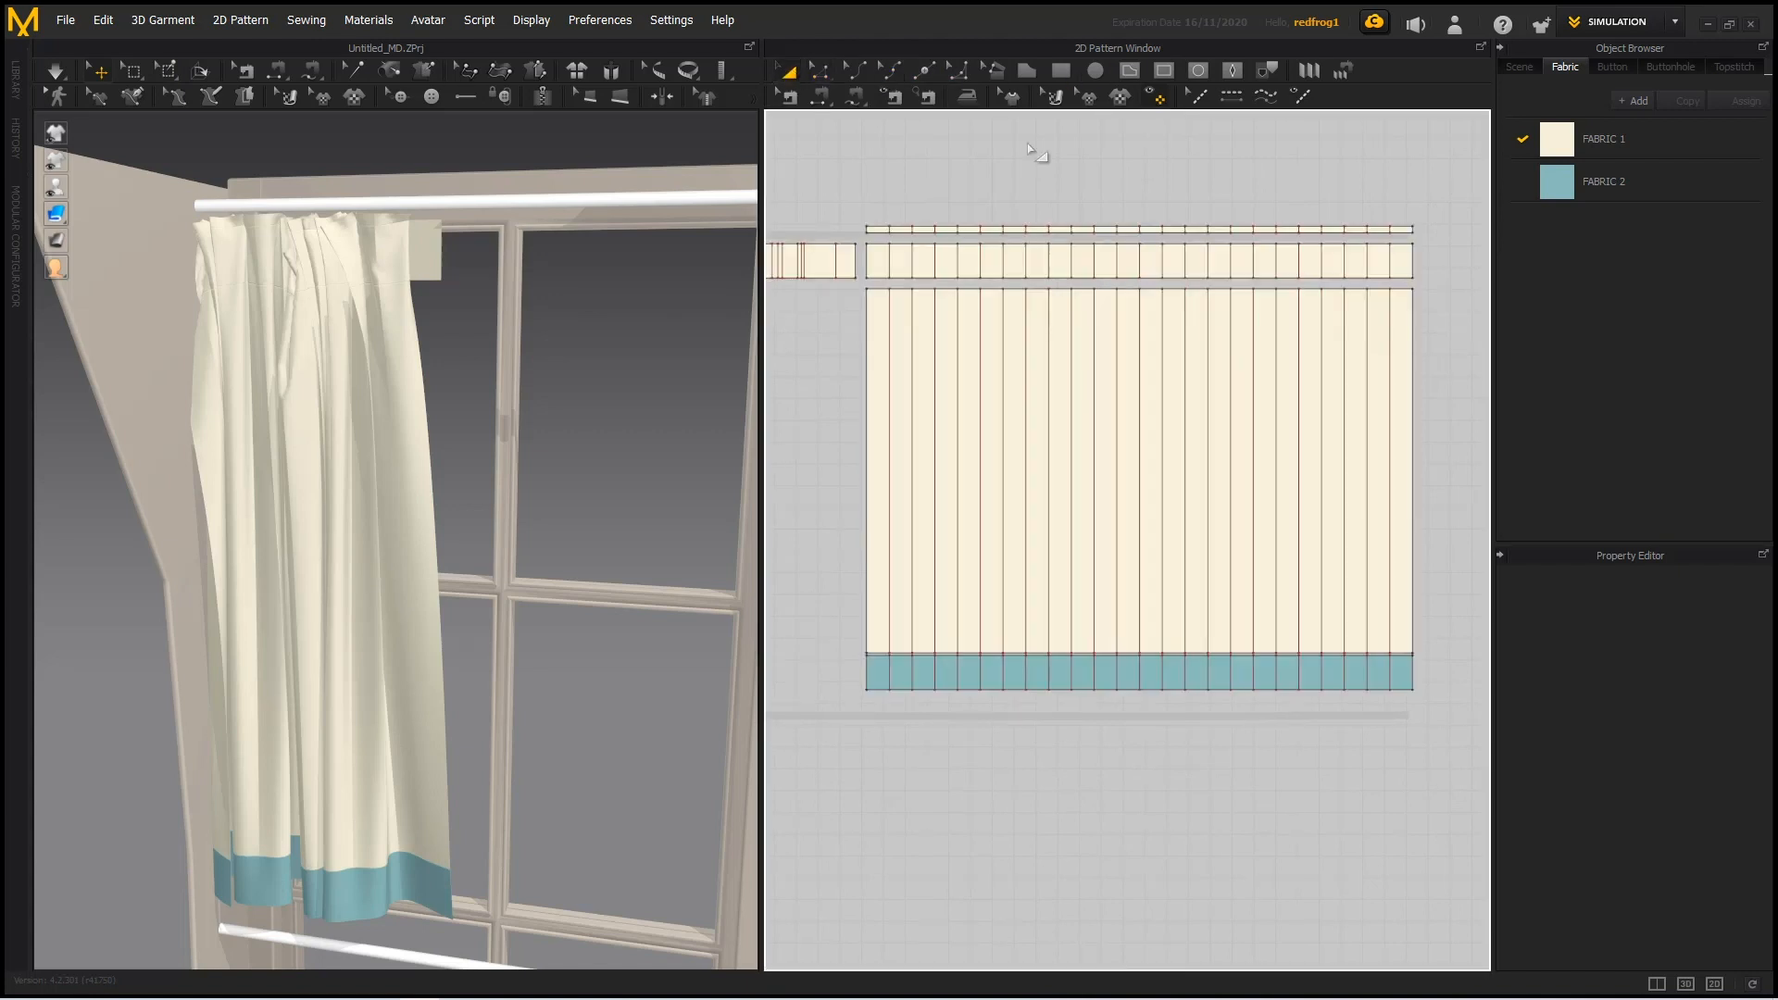
left_click_drag(1462, 177, 863, 783)
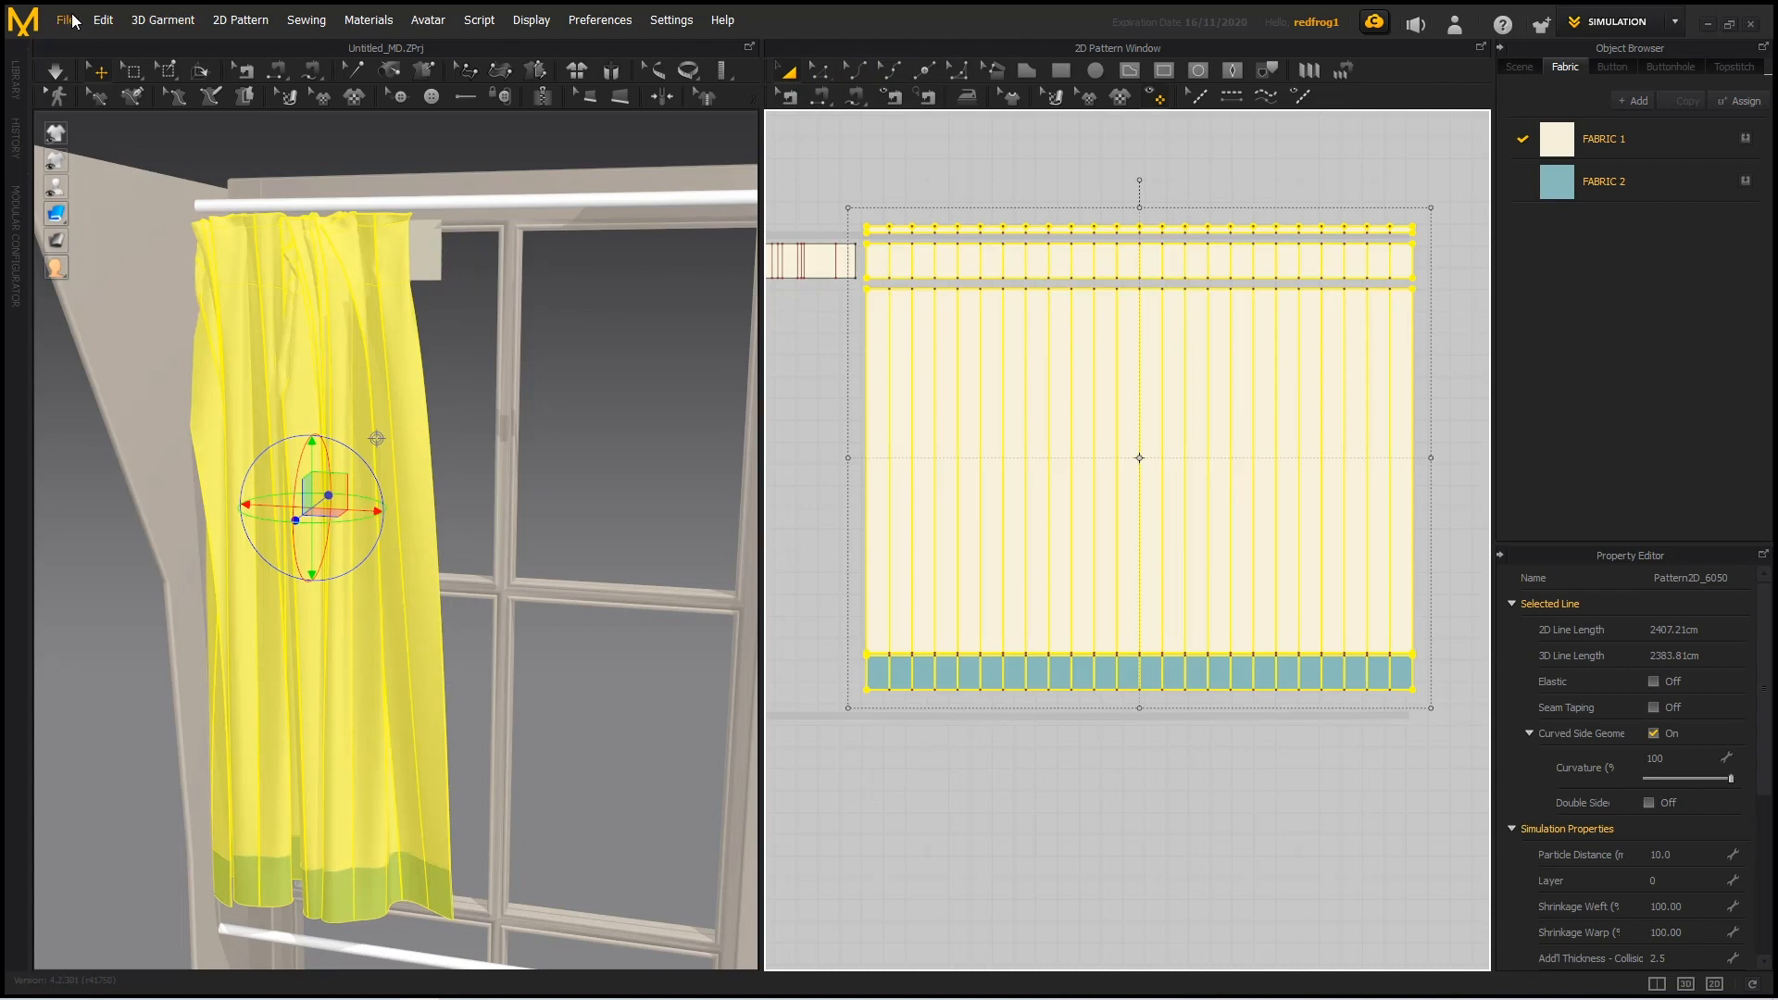
Export the selected patterns as an OBJ file named Curtain_01 in a new MD_Export folder inside Tutorial_Curtains.
left_click(61, 21)
mouse_move(172, 267)
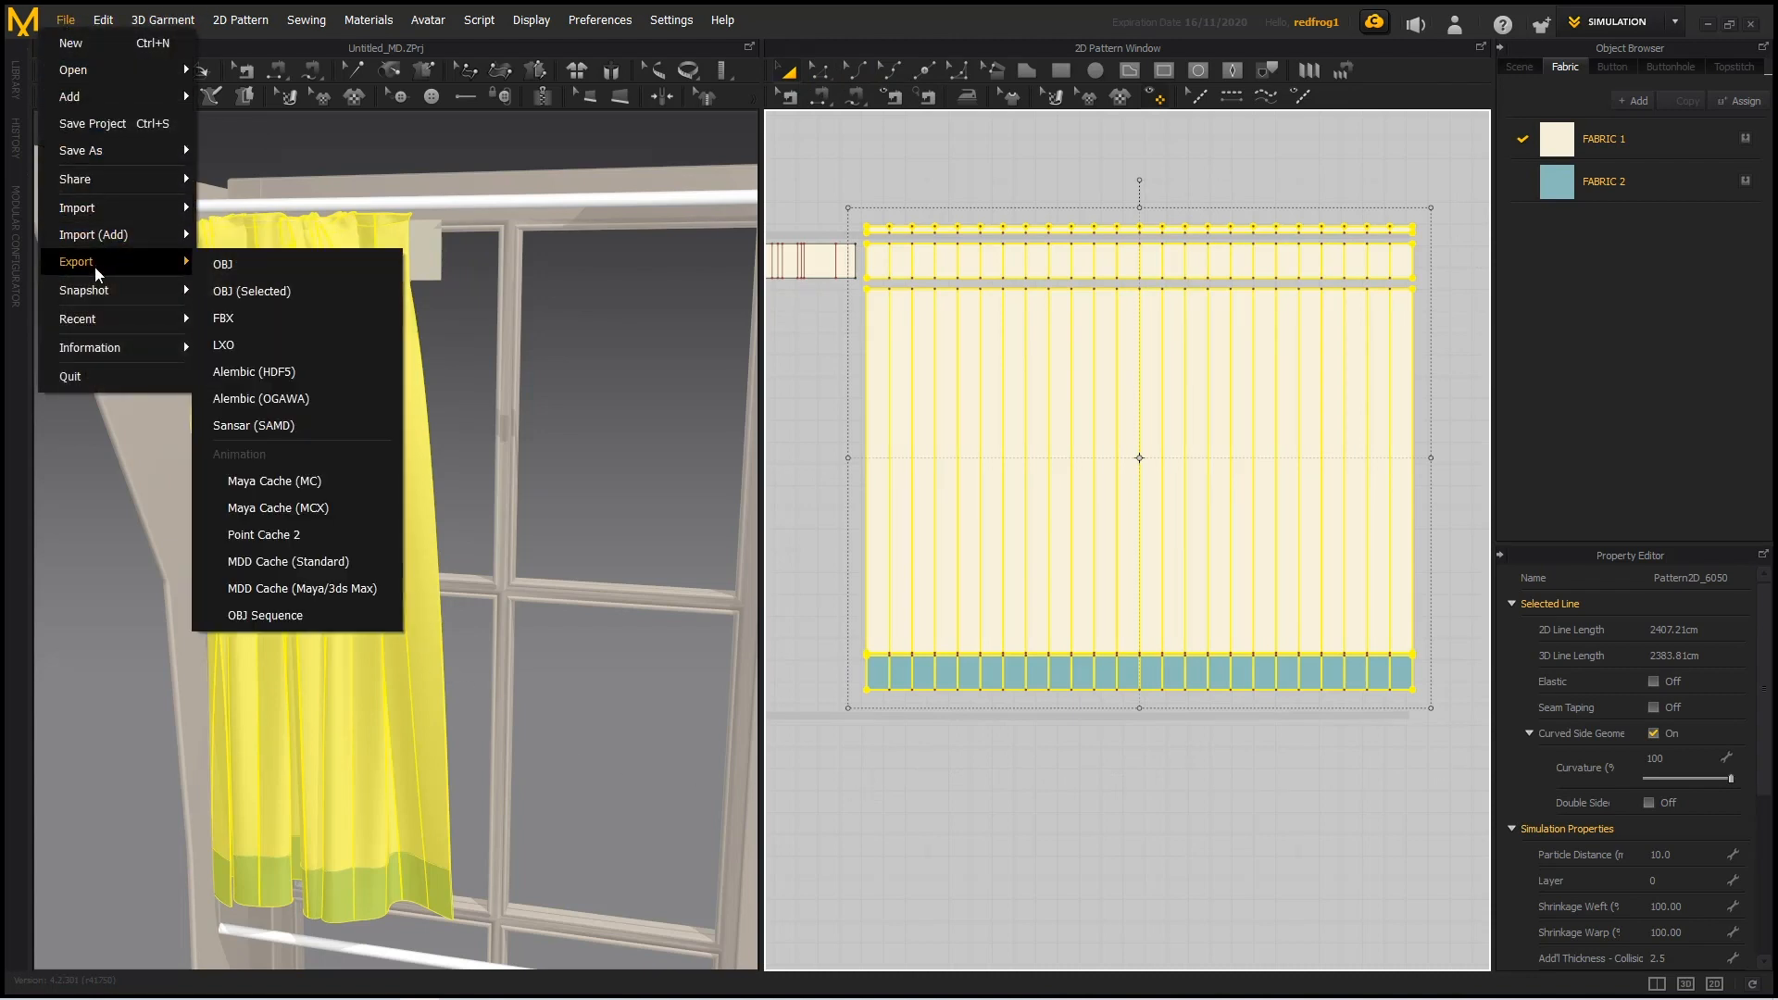
left_click(254, 292)
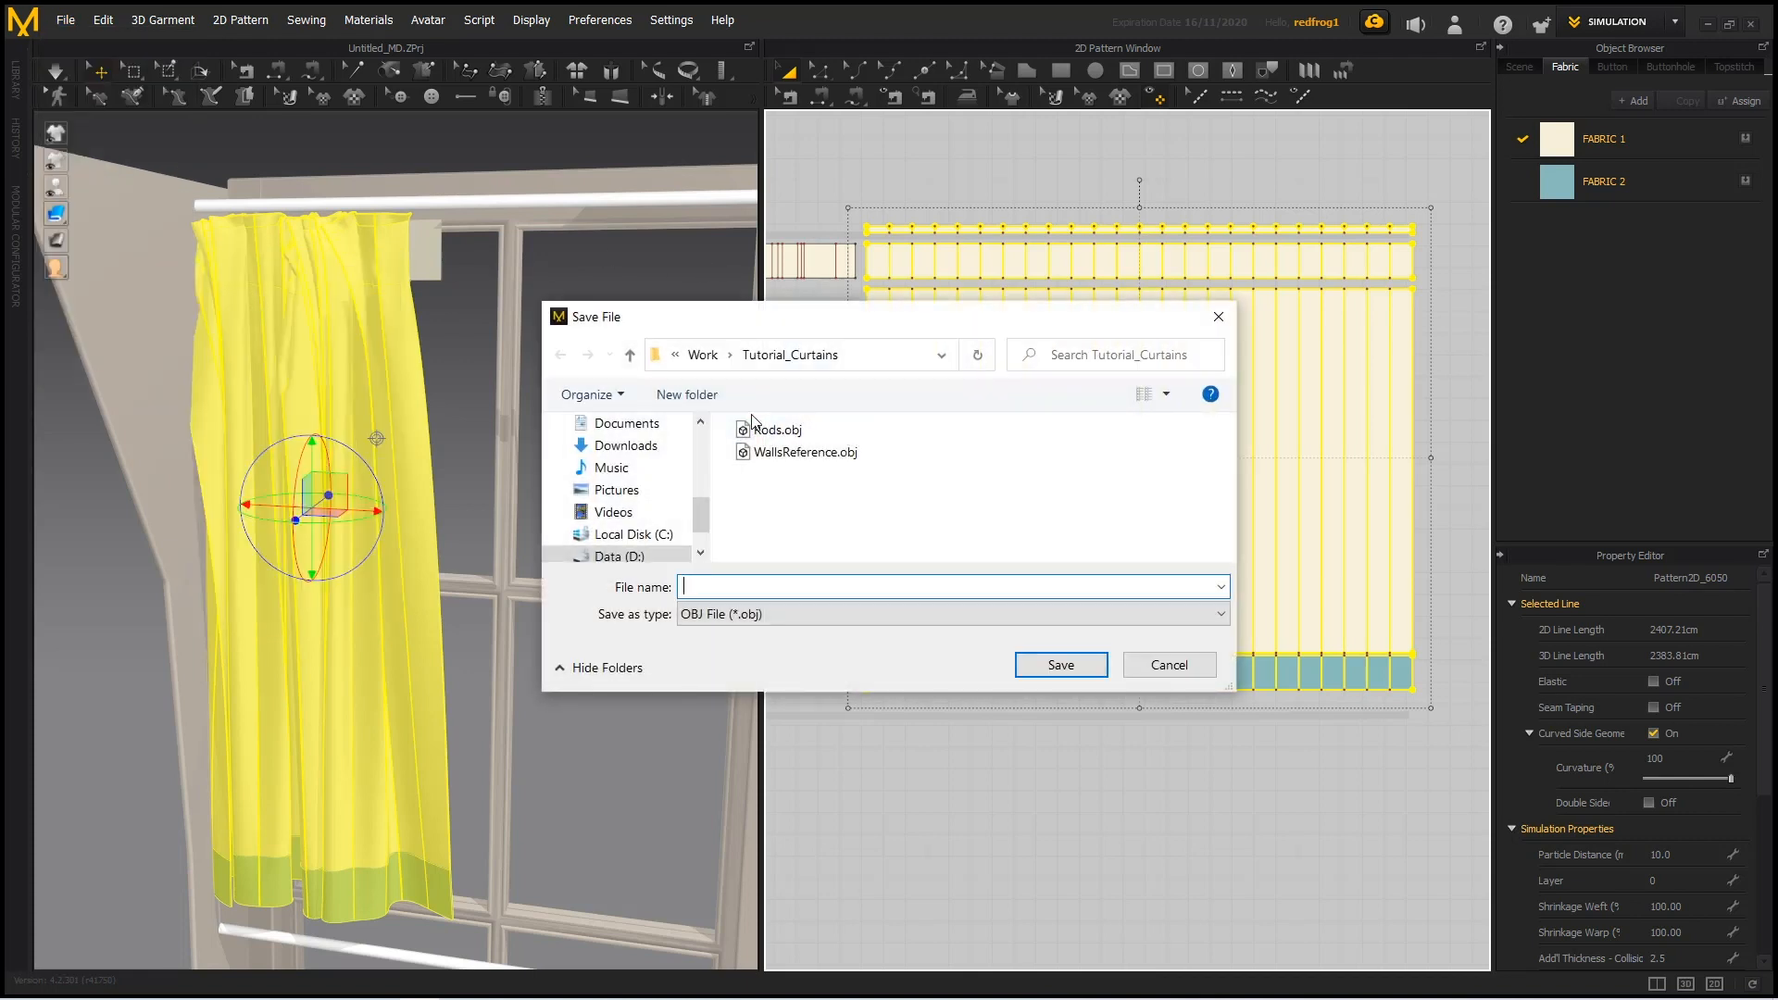
left_click(708, 402)
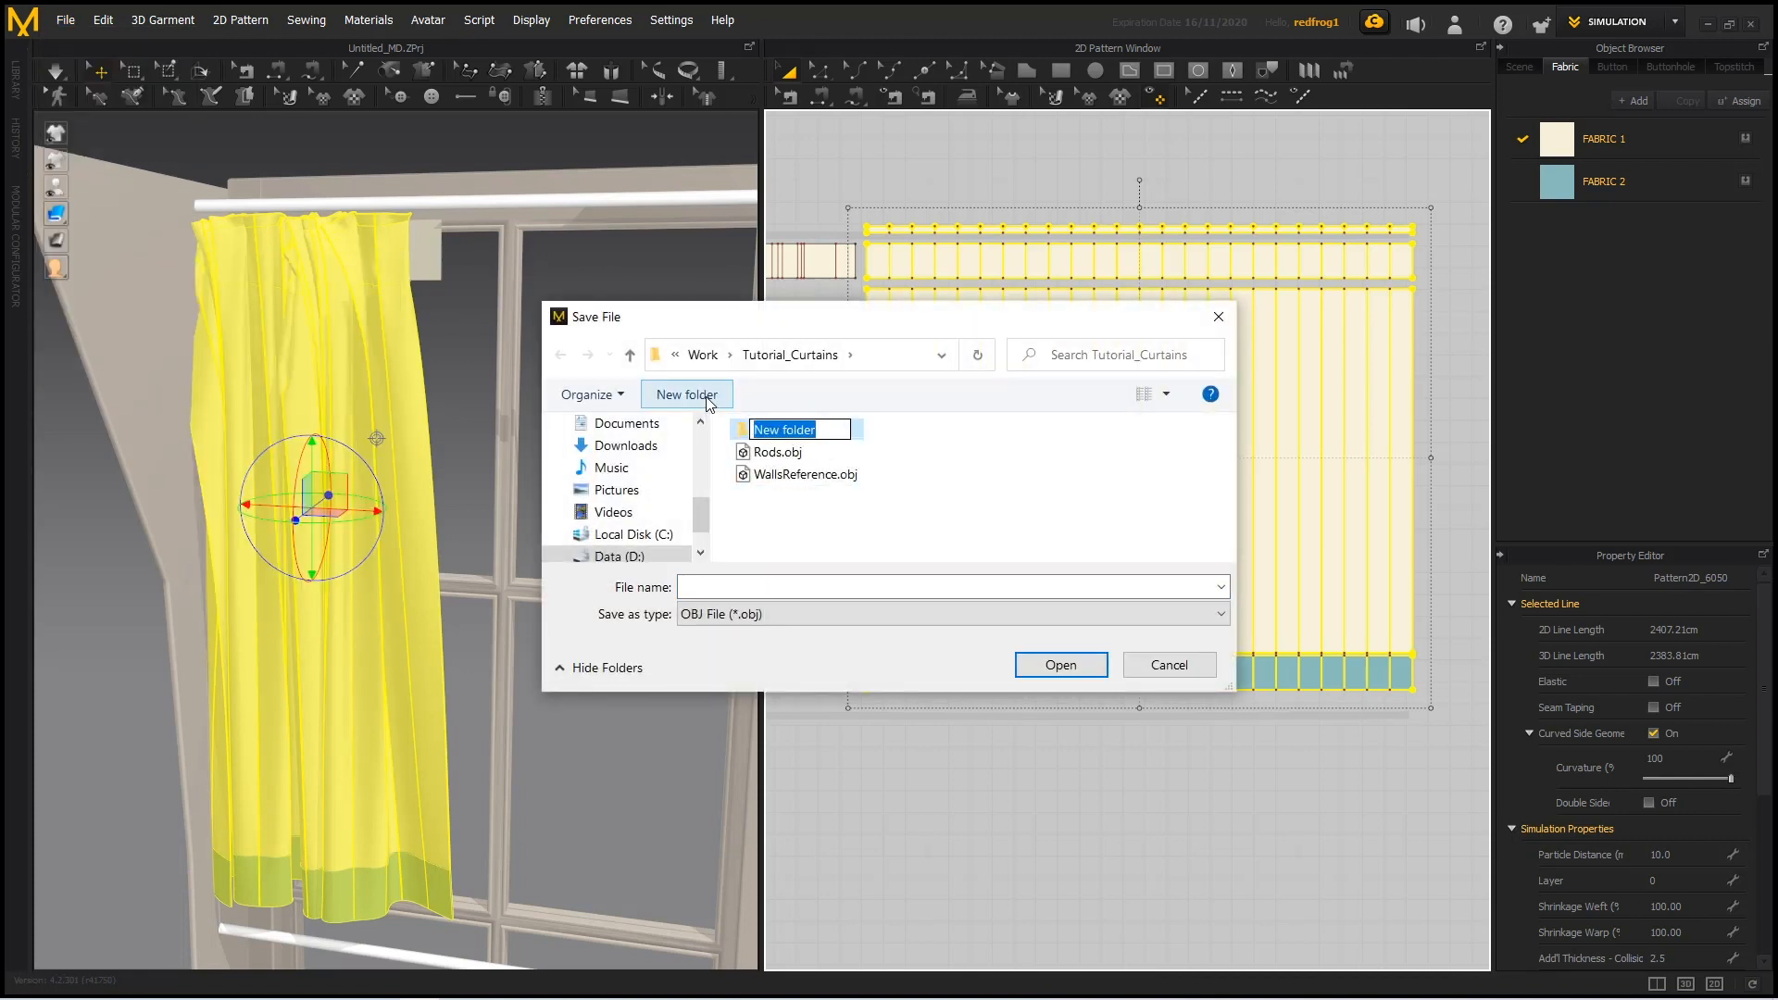
type("MD_Export")
key("Return")
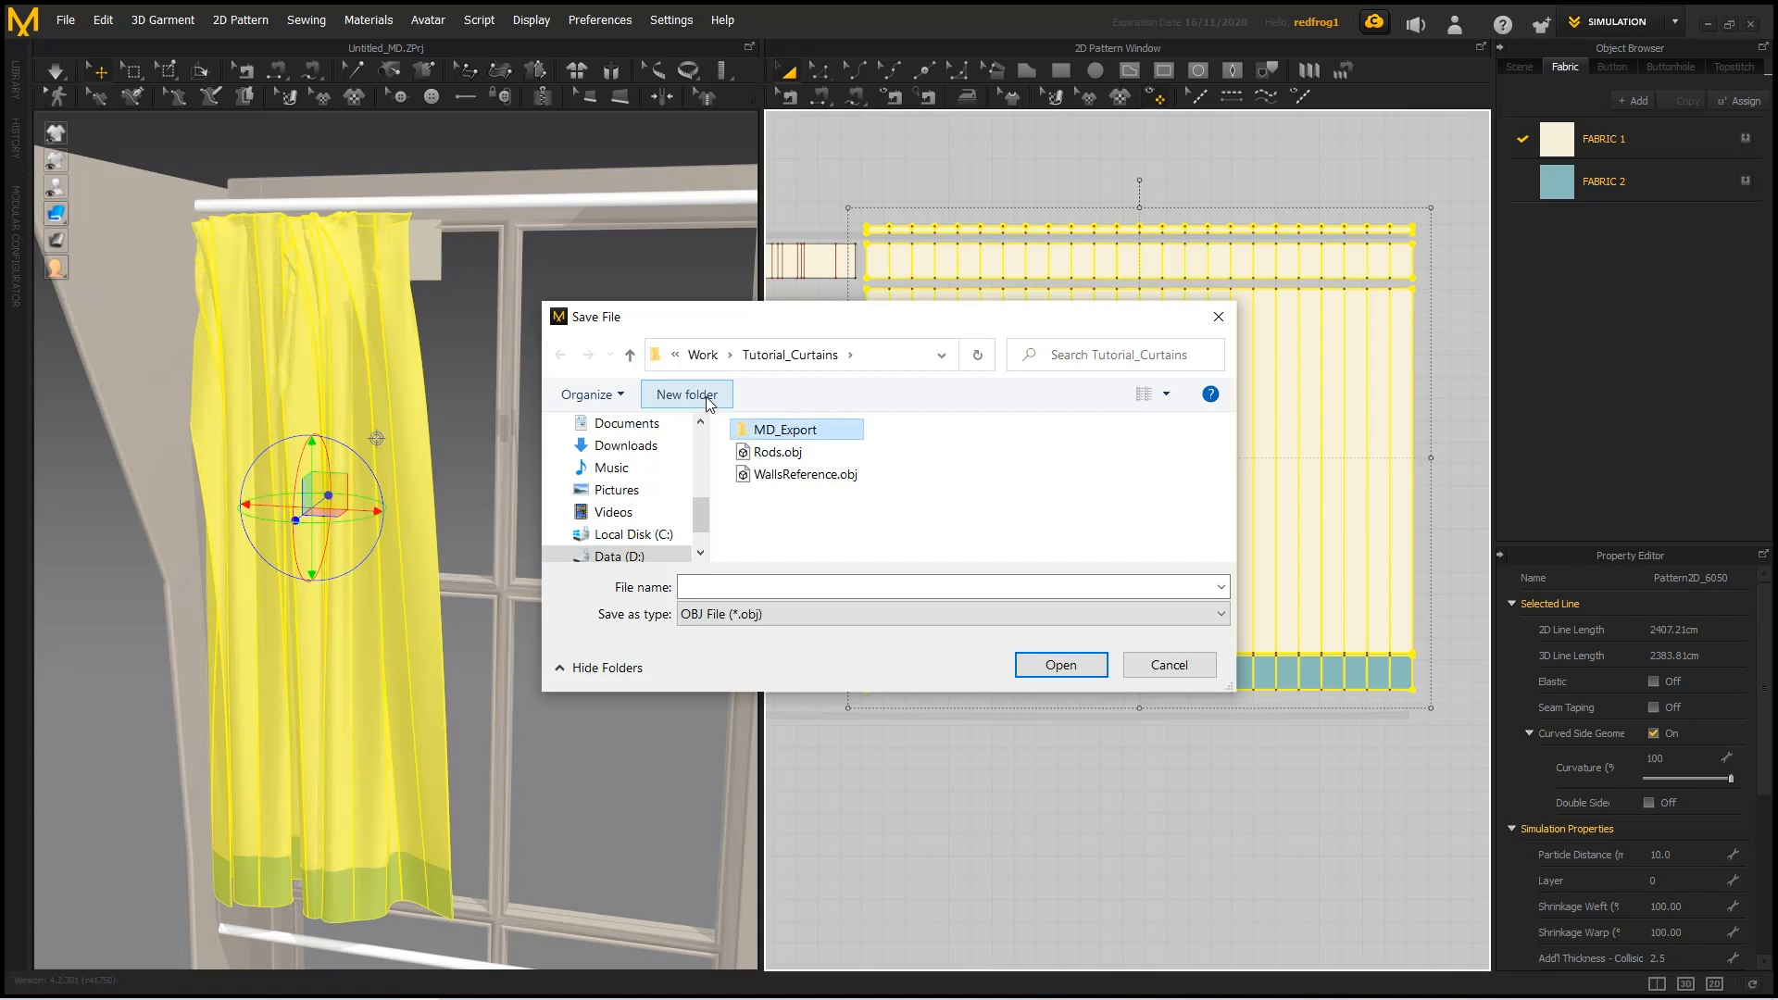
key("Return")
left_click(780, 586)
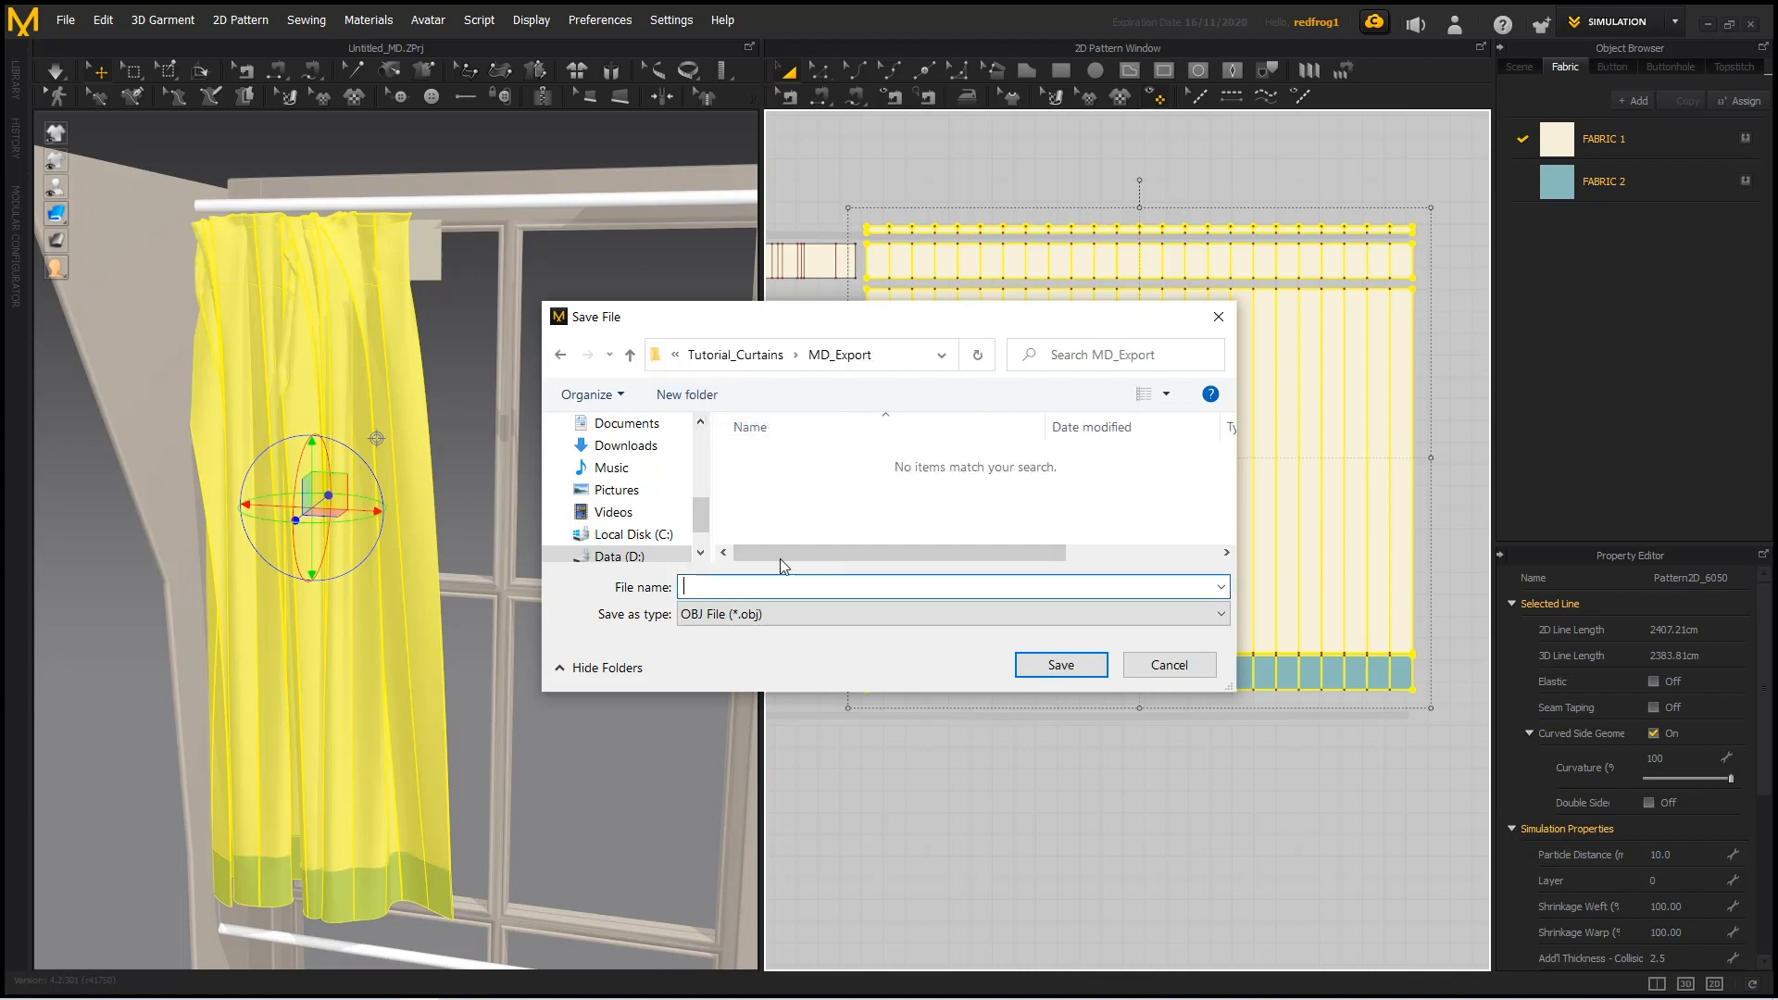
type("Curtain_01")
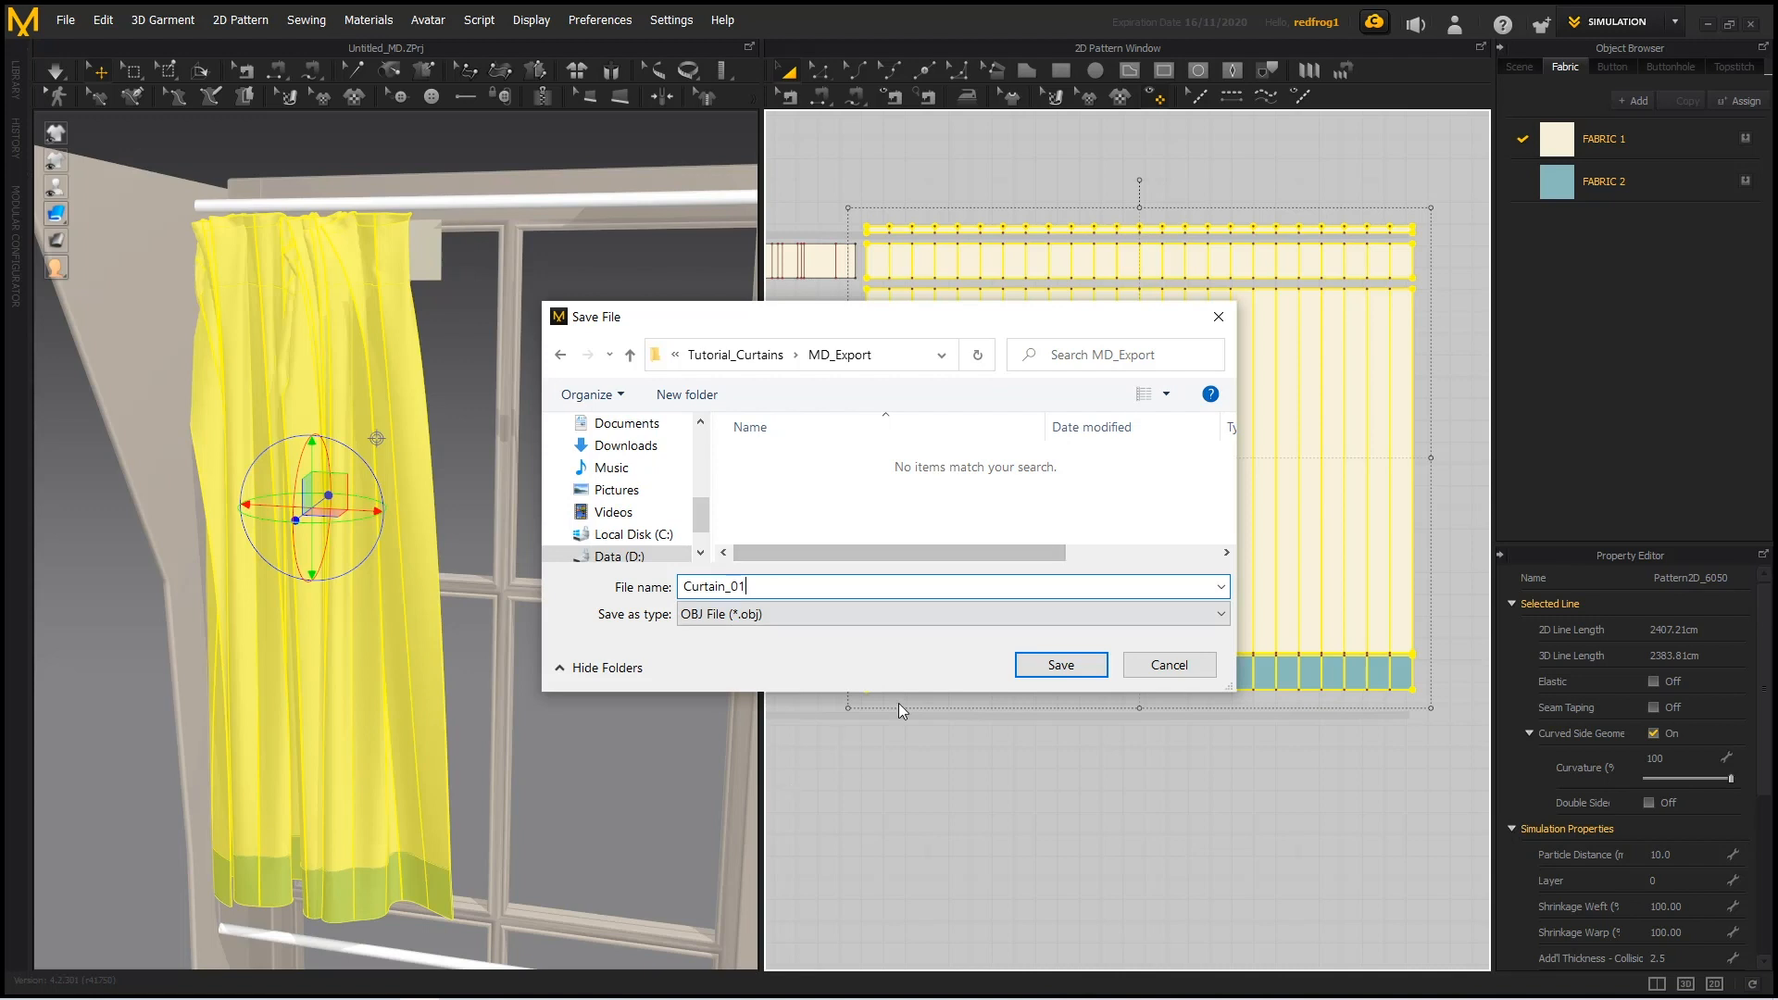
left_click(1049, 669)
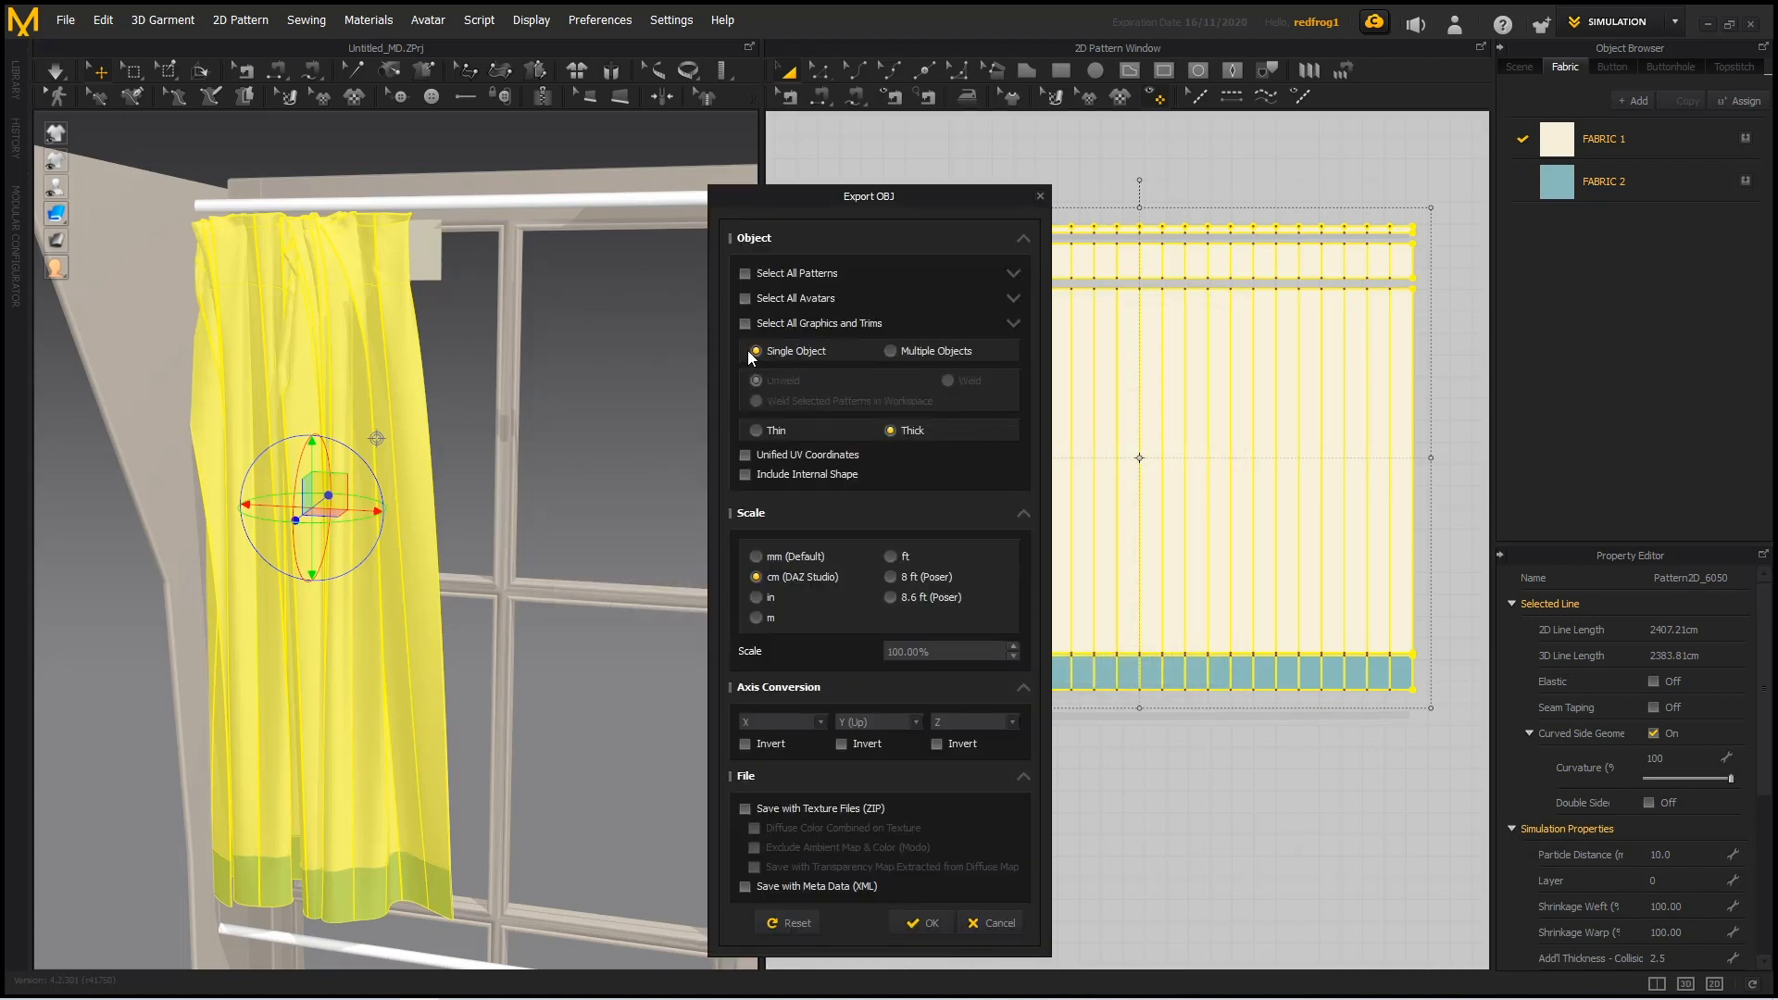
Export the OBJ as a single, welded, thin object in centimetres with Unified UV Coordinates enabled.
left_click(757, 431)
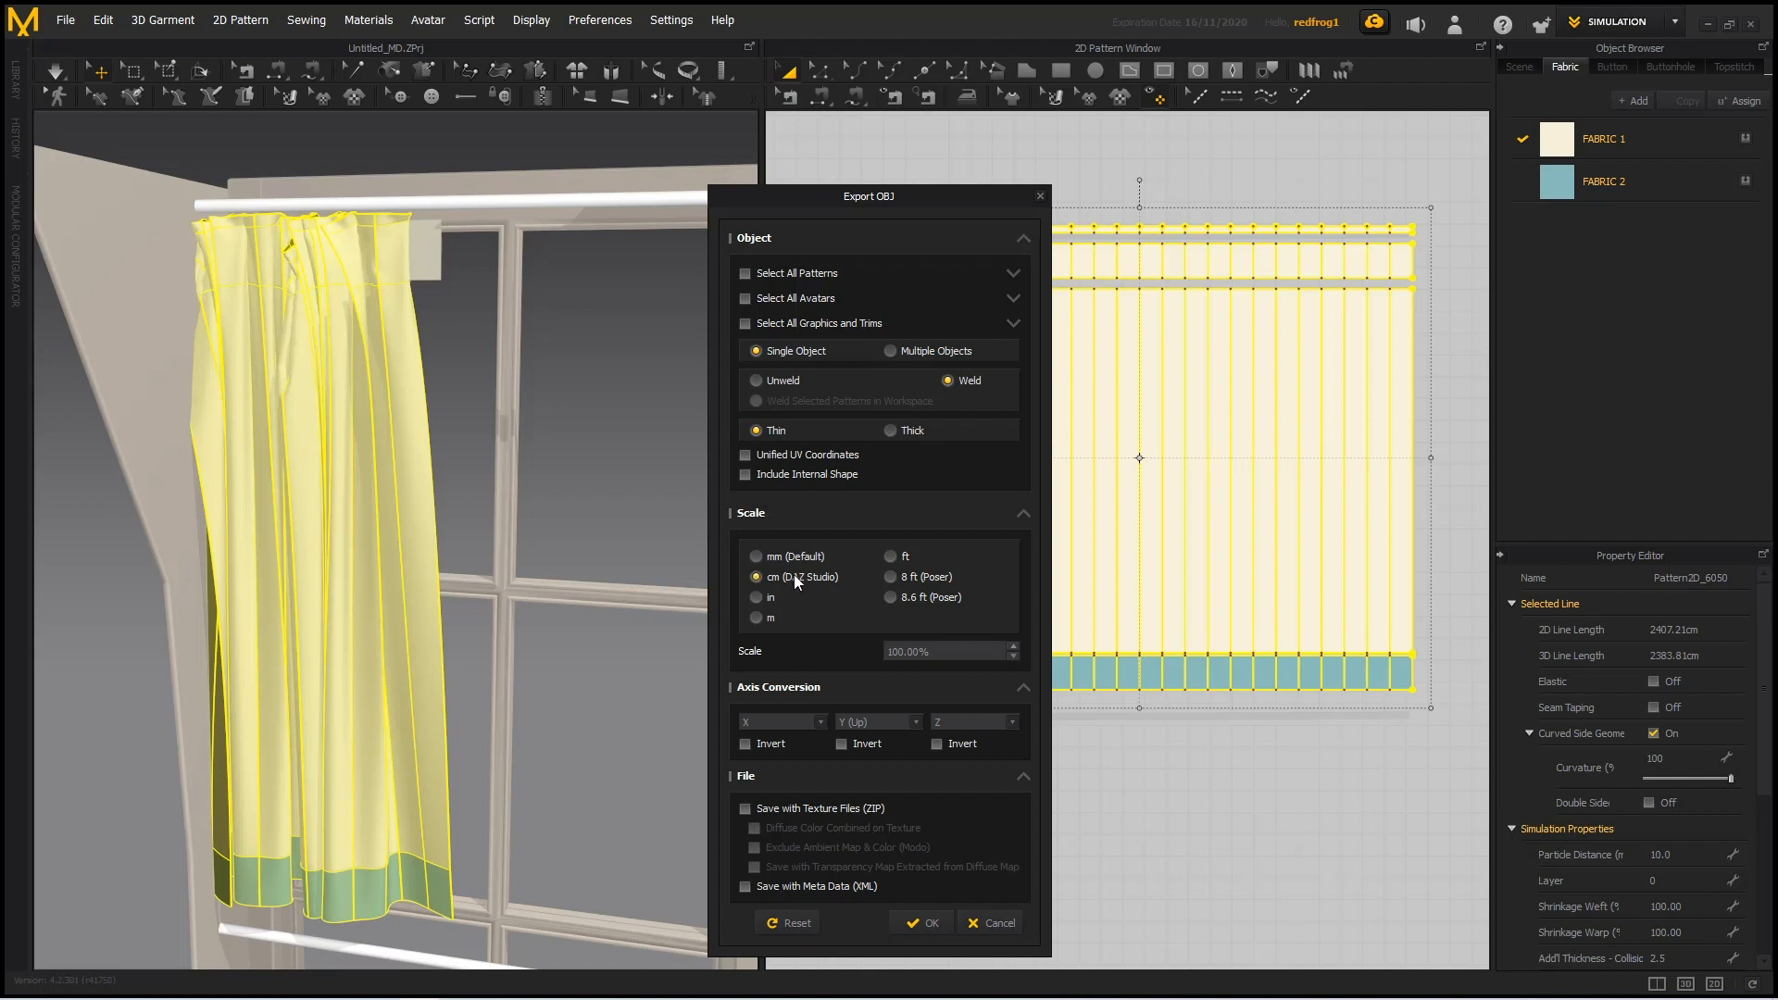
left_click_drag(935, 196, 931, 114)
left_click(738, 360)
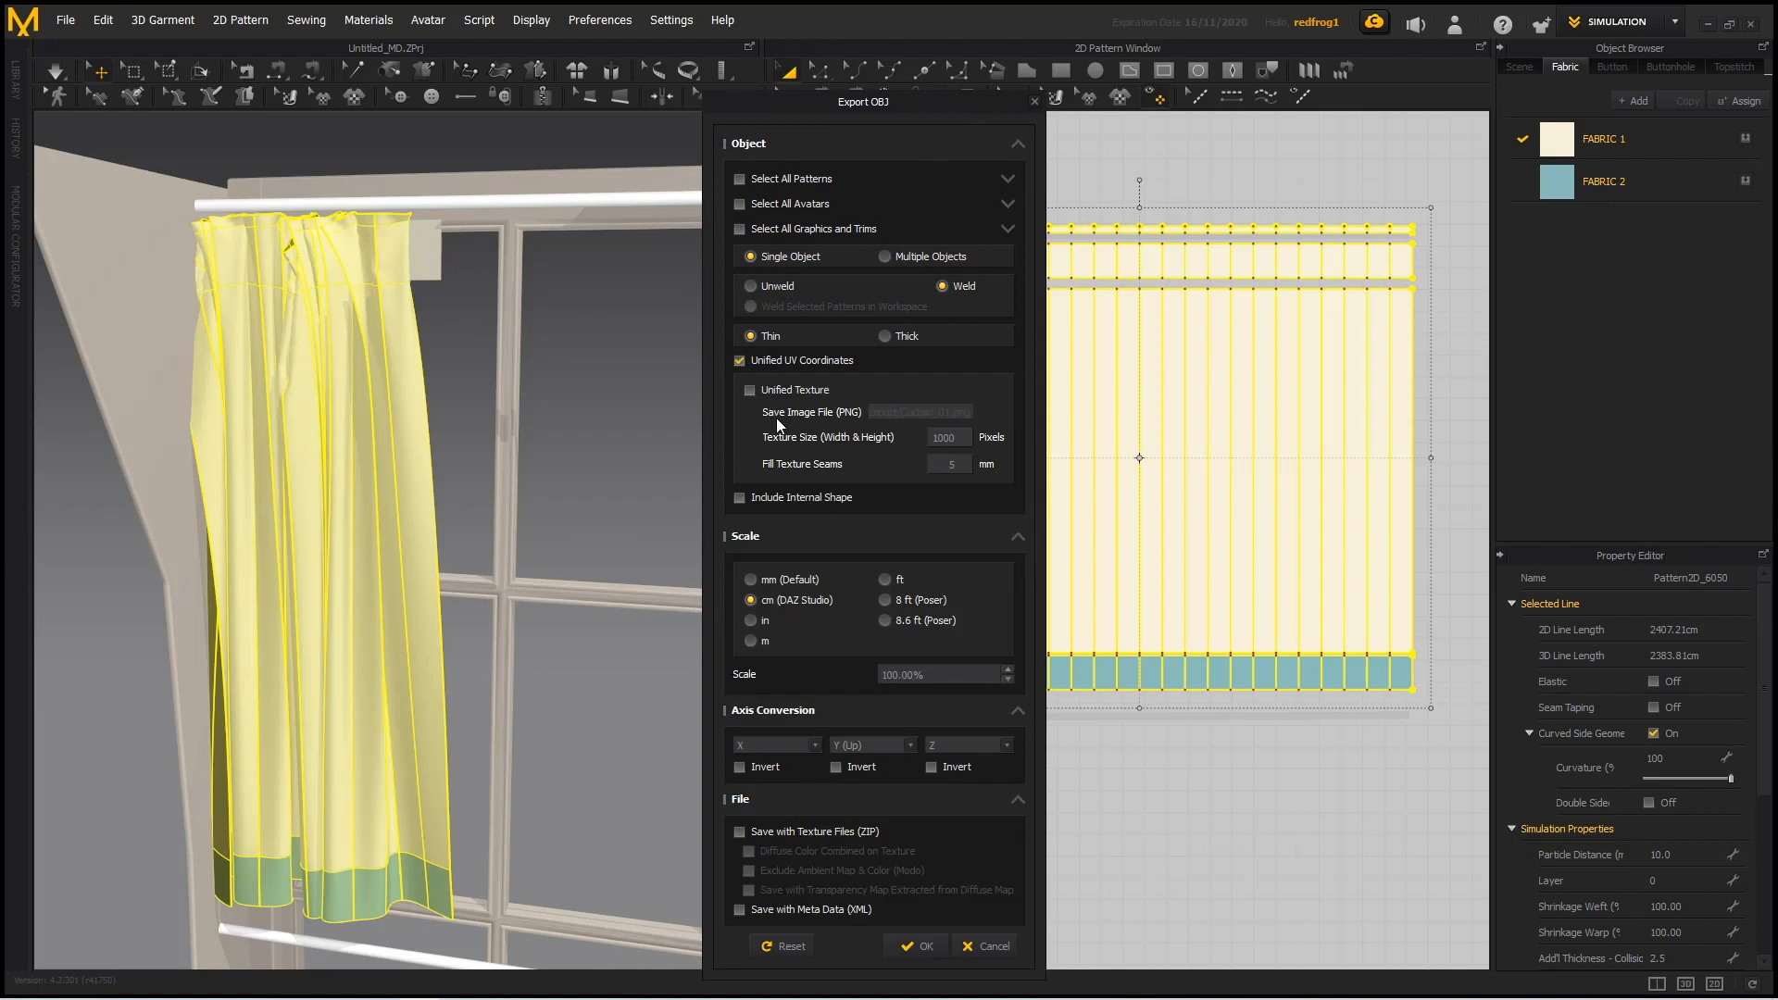
left_click(923, 947)
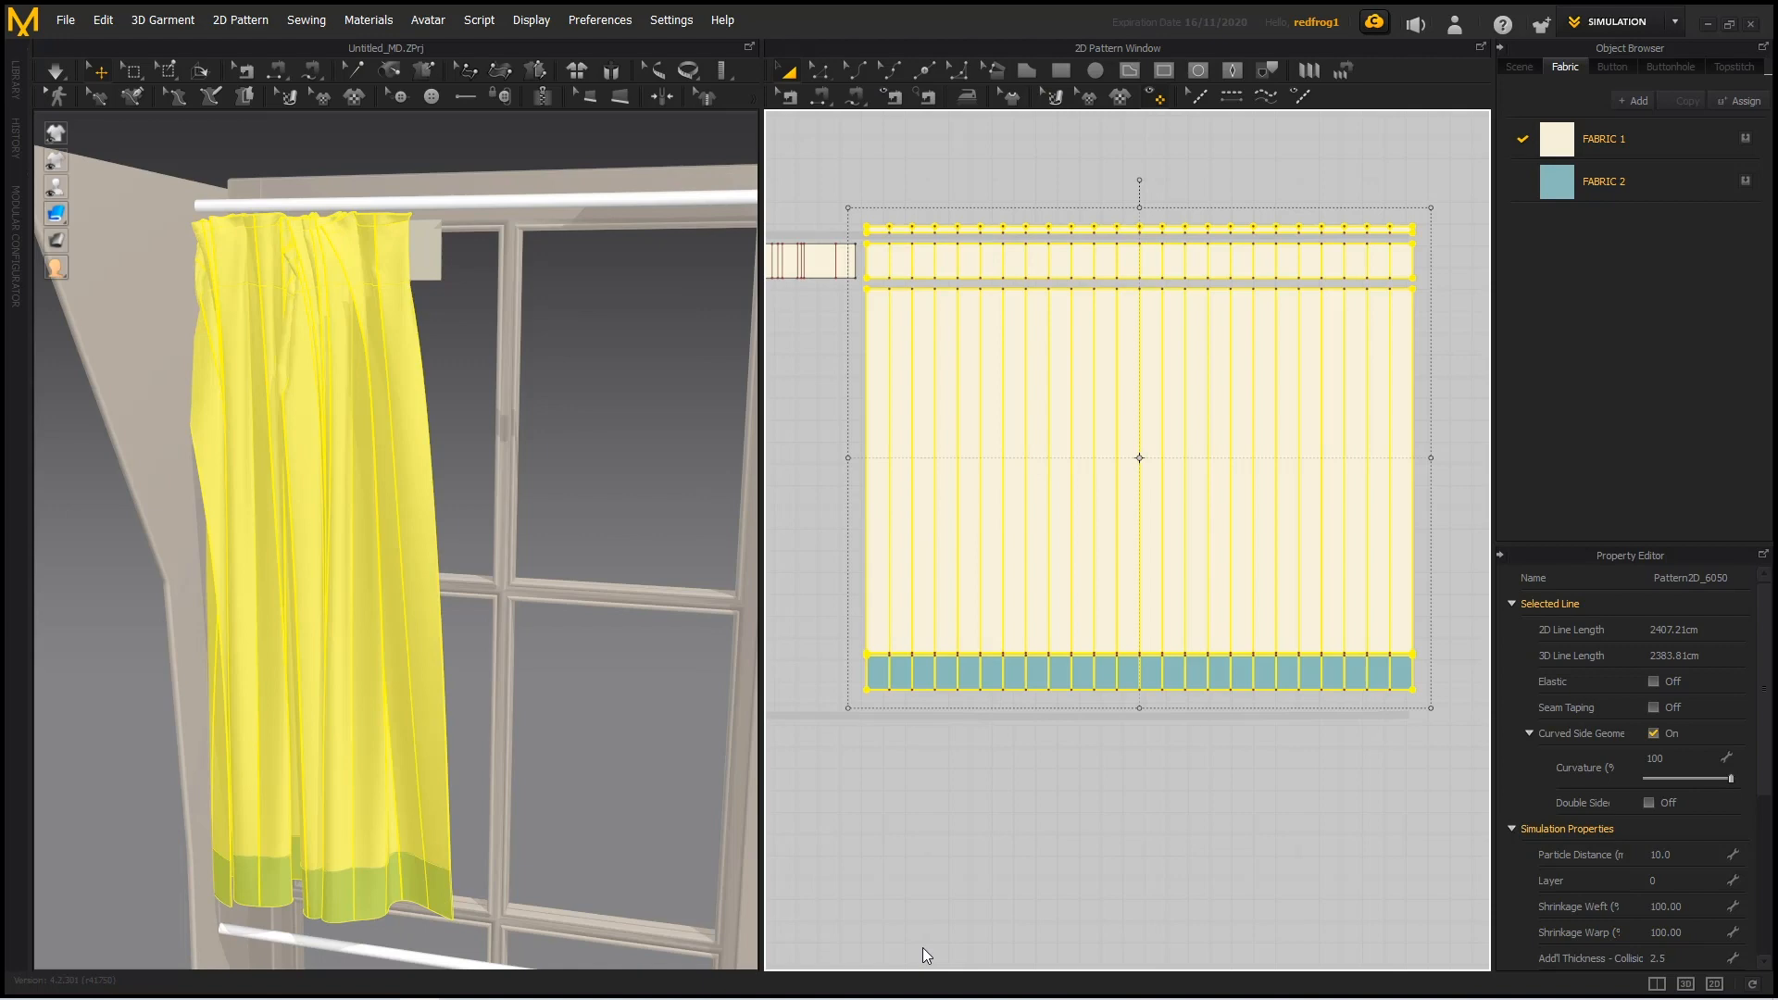
Switch to ZBrush and import Curtain_01.obj from the MD_Export folder into the PolyMesh3D tool.
left_click(626, 813)
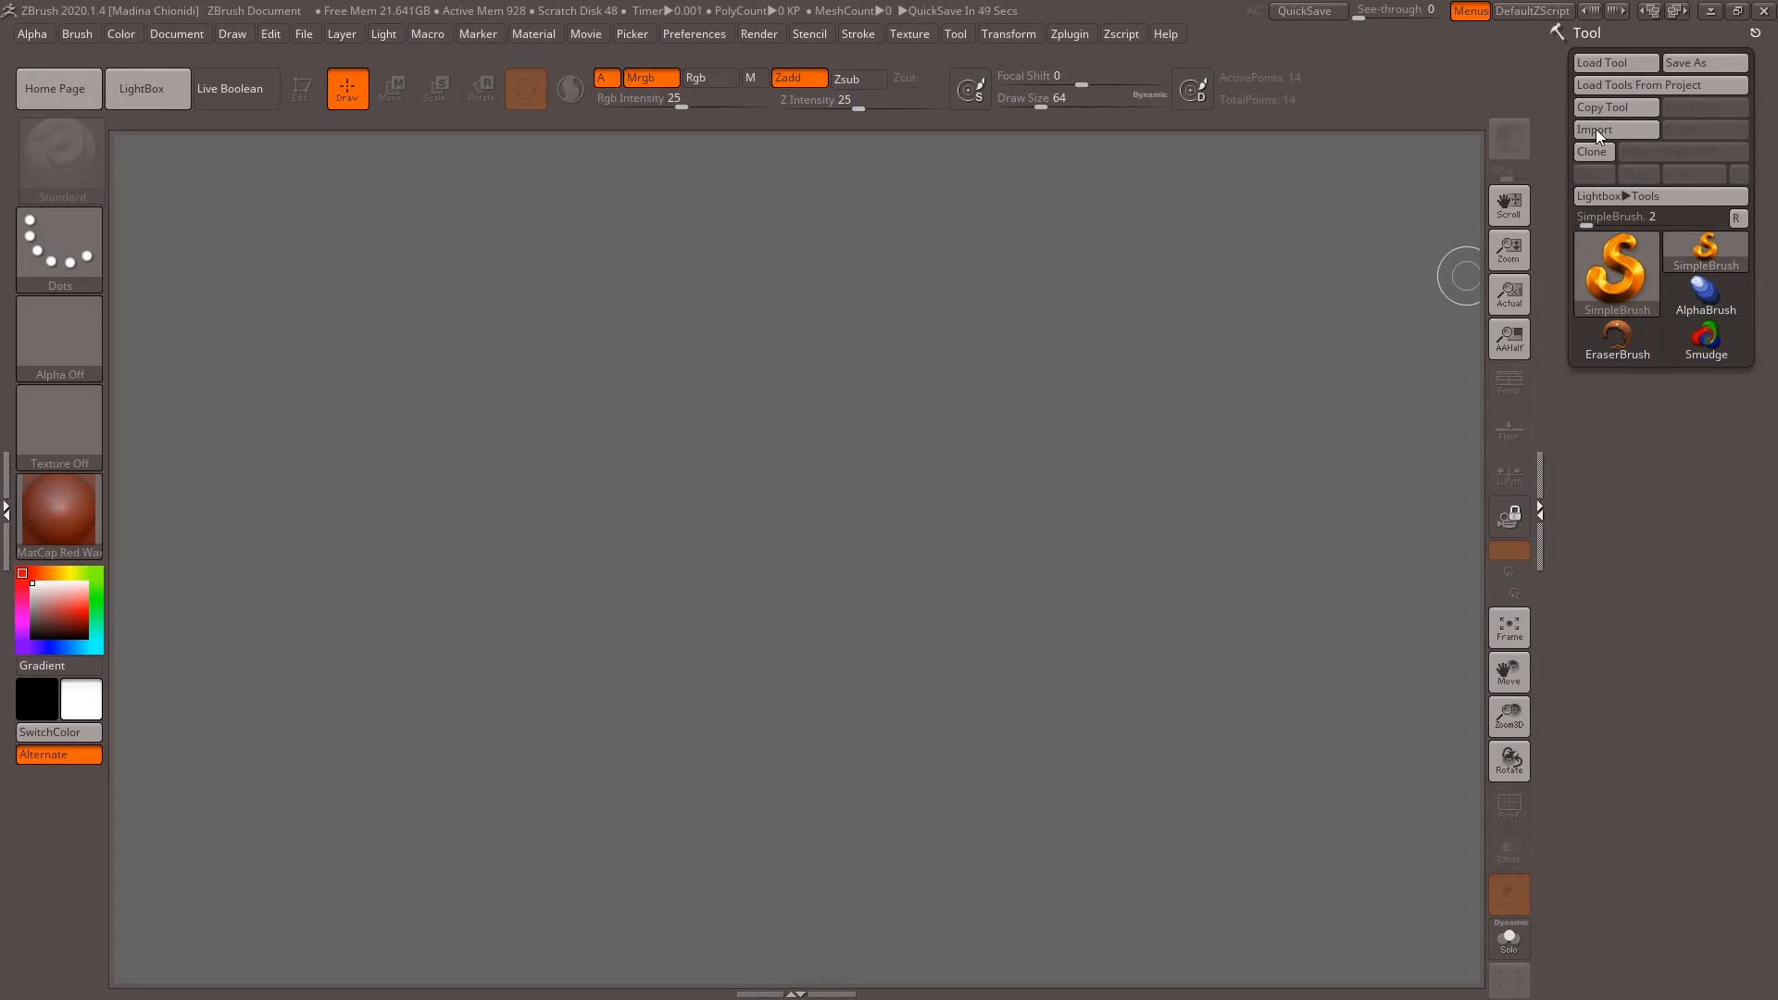
left_click(1631, 126)
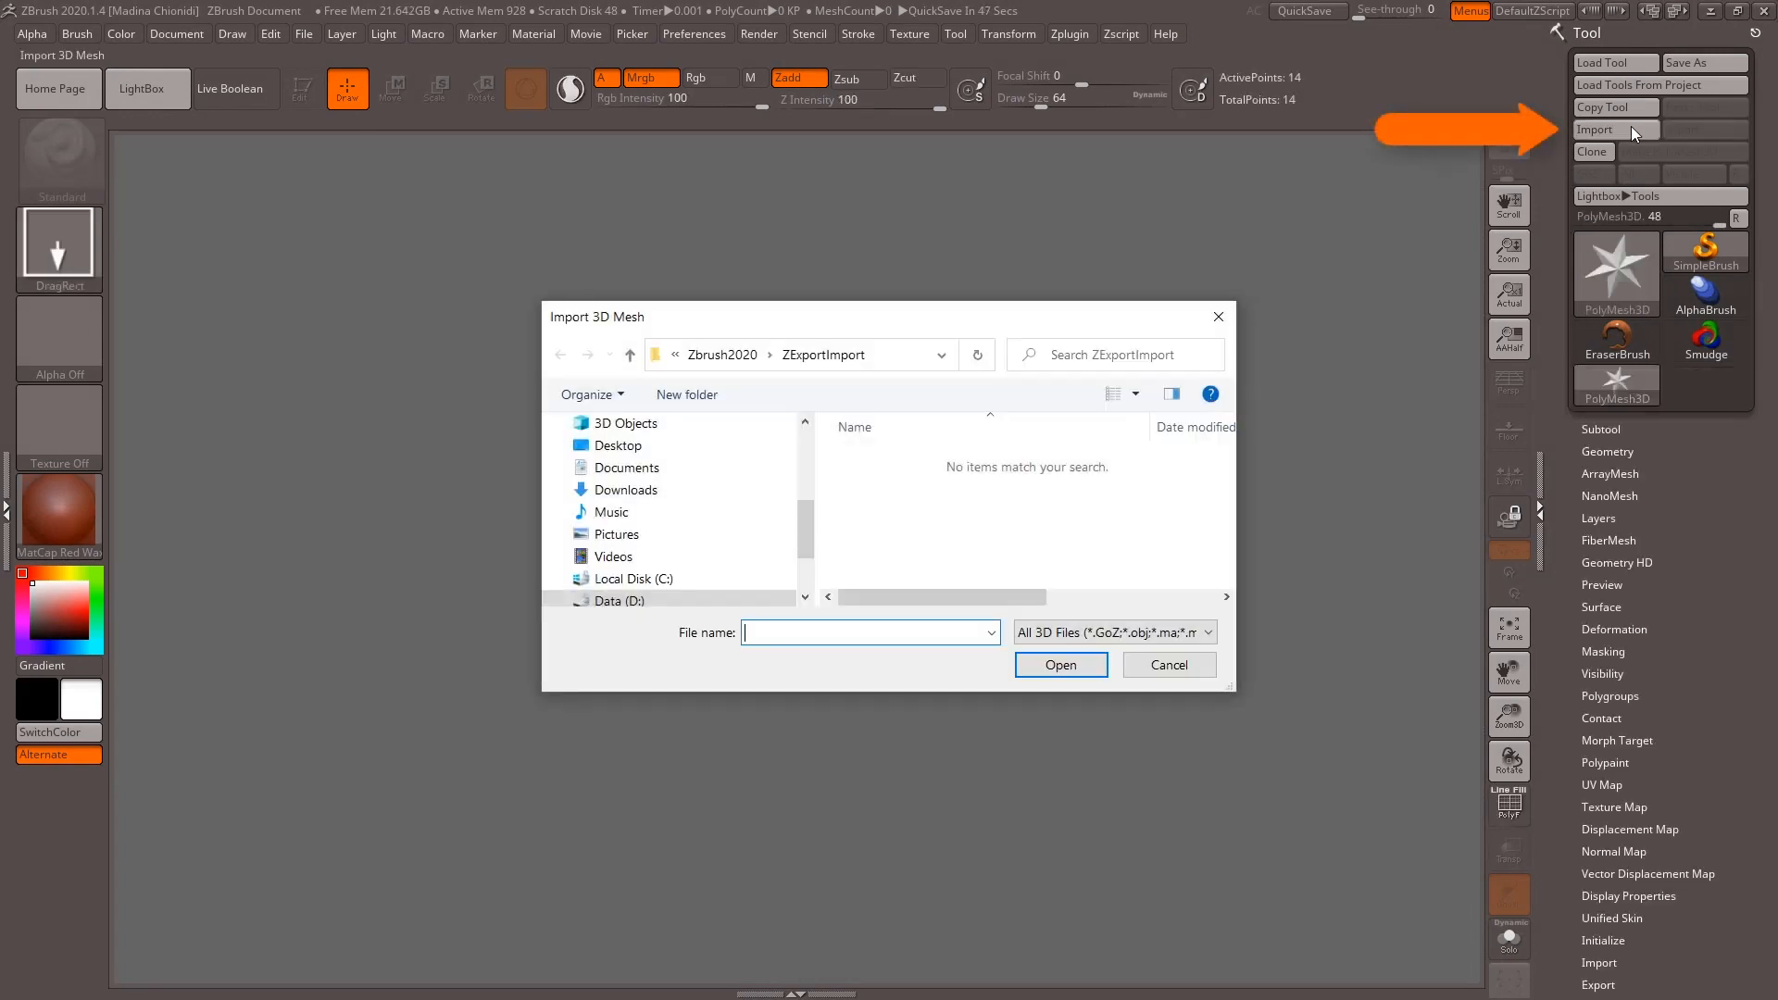
scroll(730, 491, "up", 3)
scroll(734, 489, "up", 1)
left_click(642, 468)
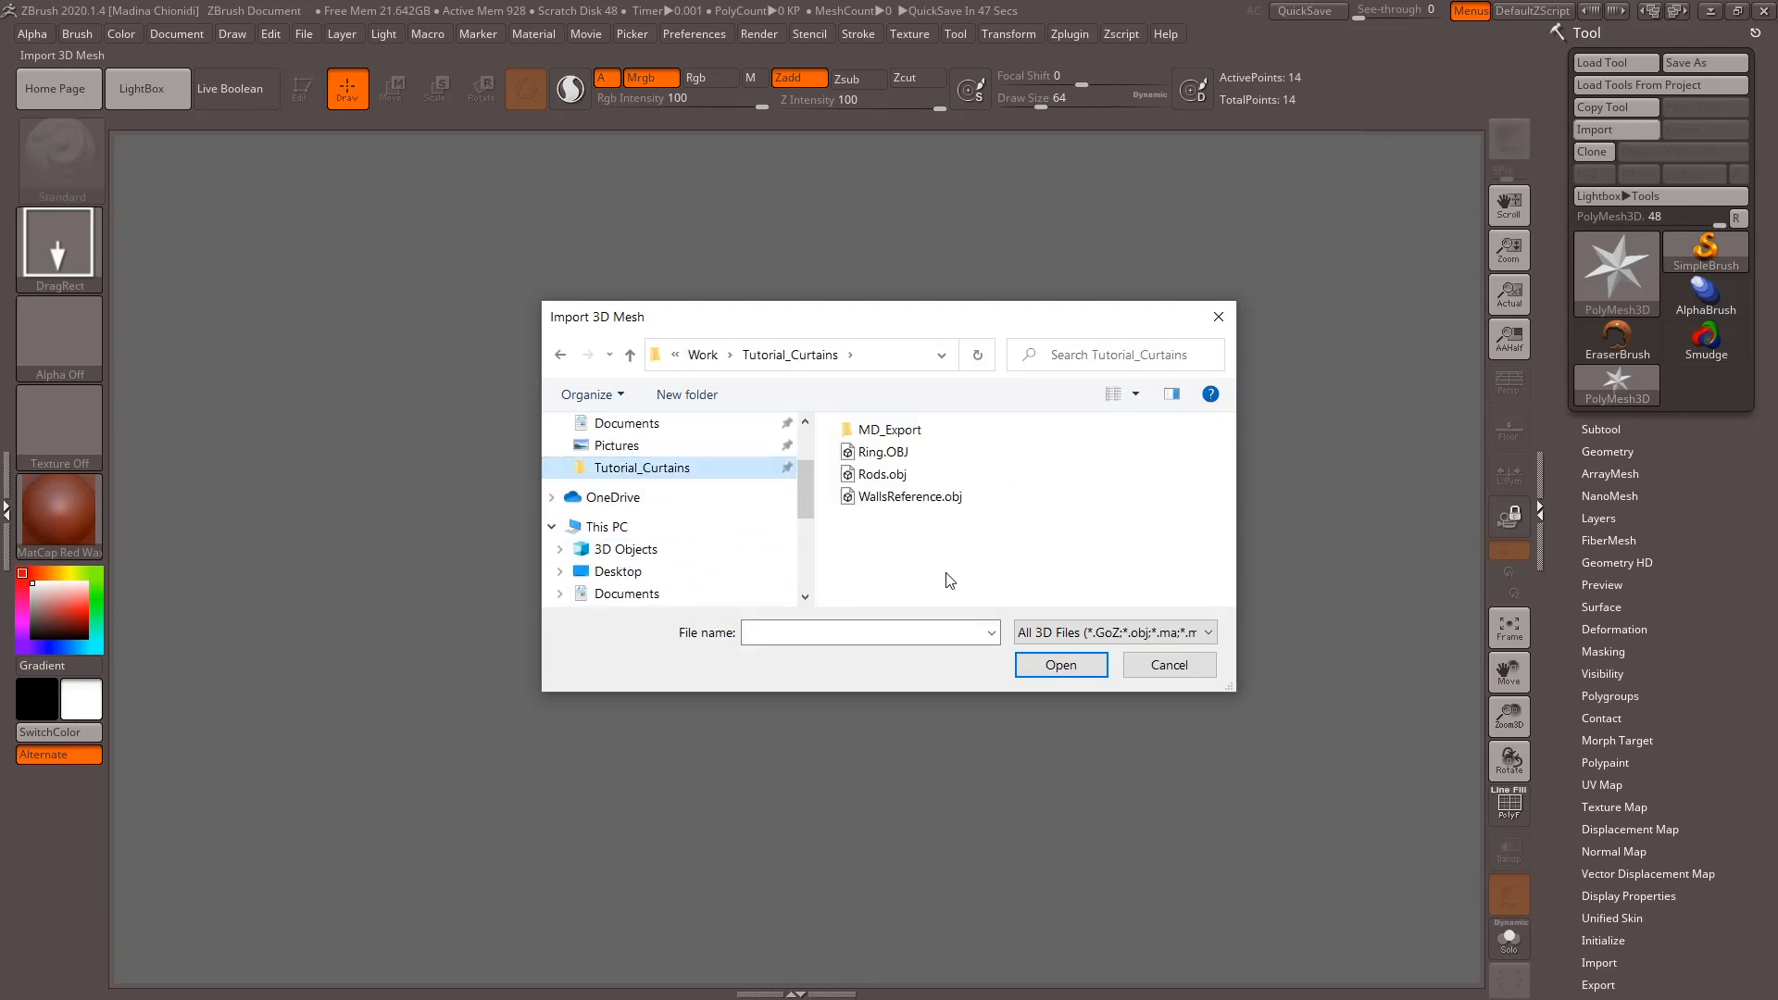
double_click(884, 430)
left_click(894, 488)
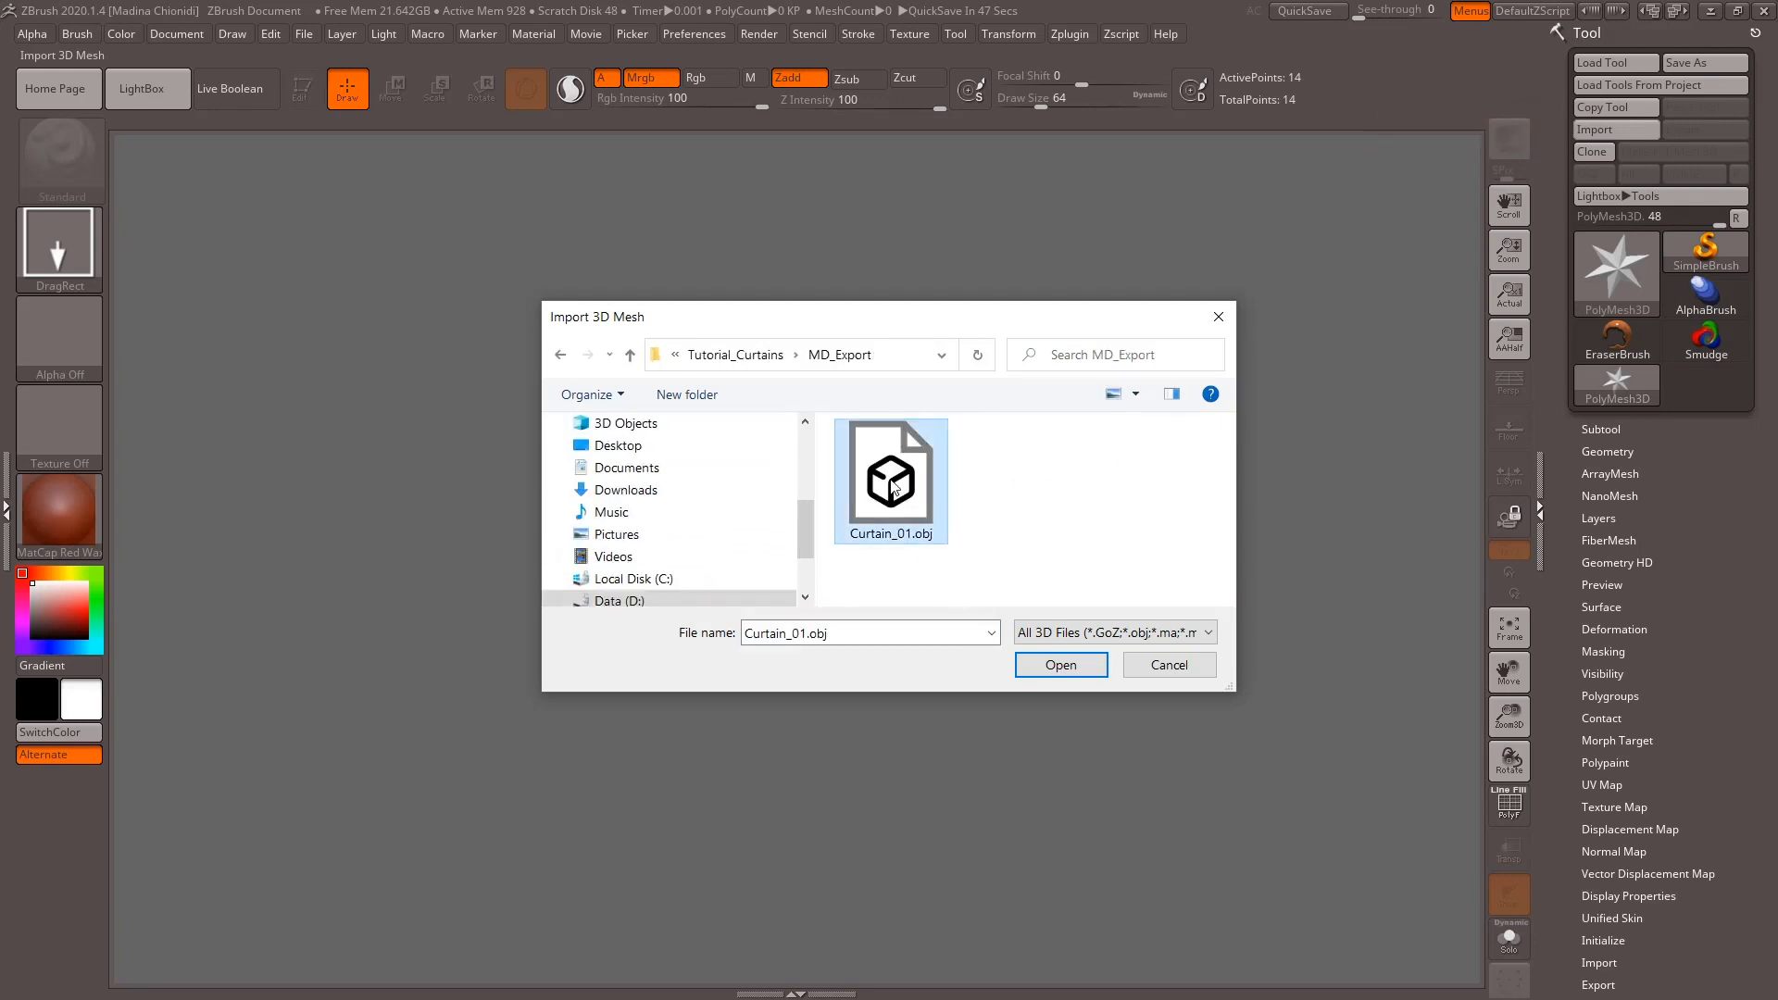
left_click(1079, 665)
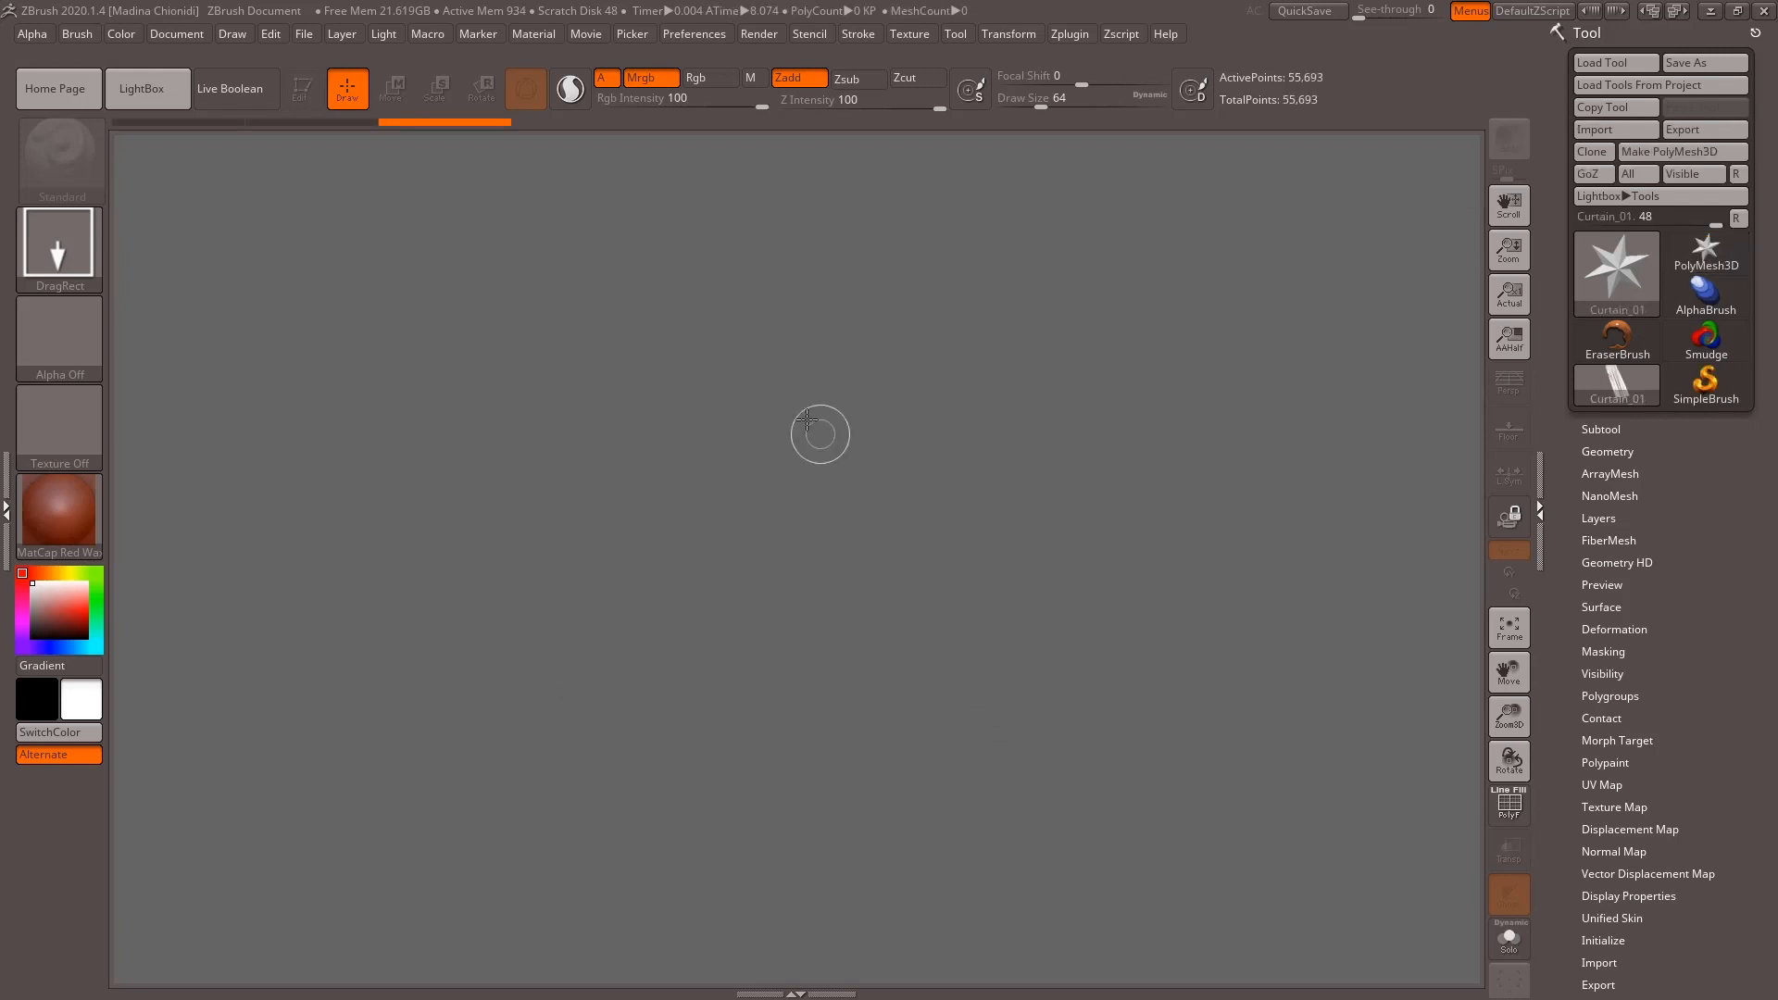
Place the curtain on the canvas in Edit mode and assign it the MatCap White01 material.
left_click_drag(799, 366, 804, 546)
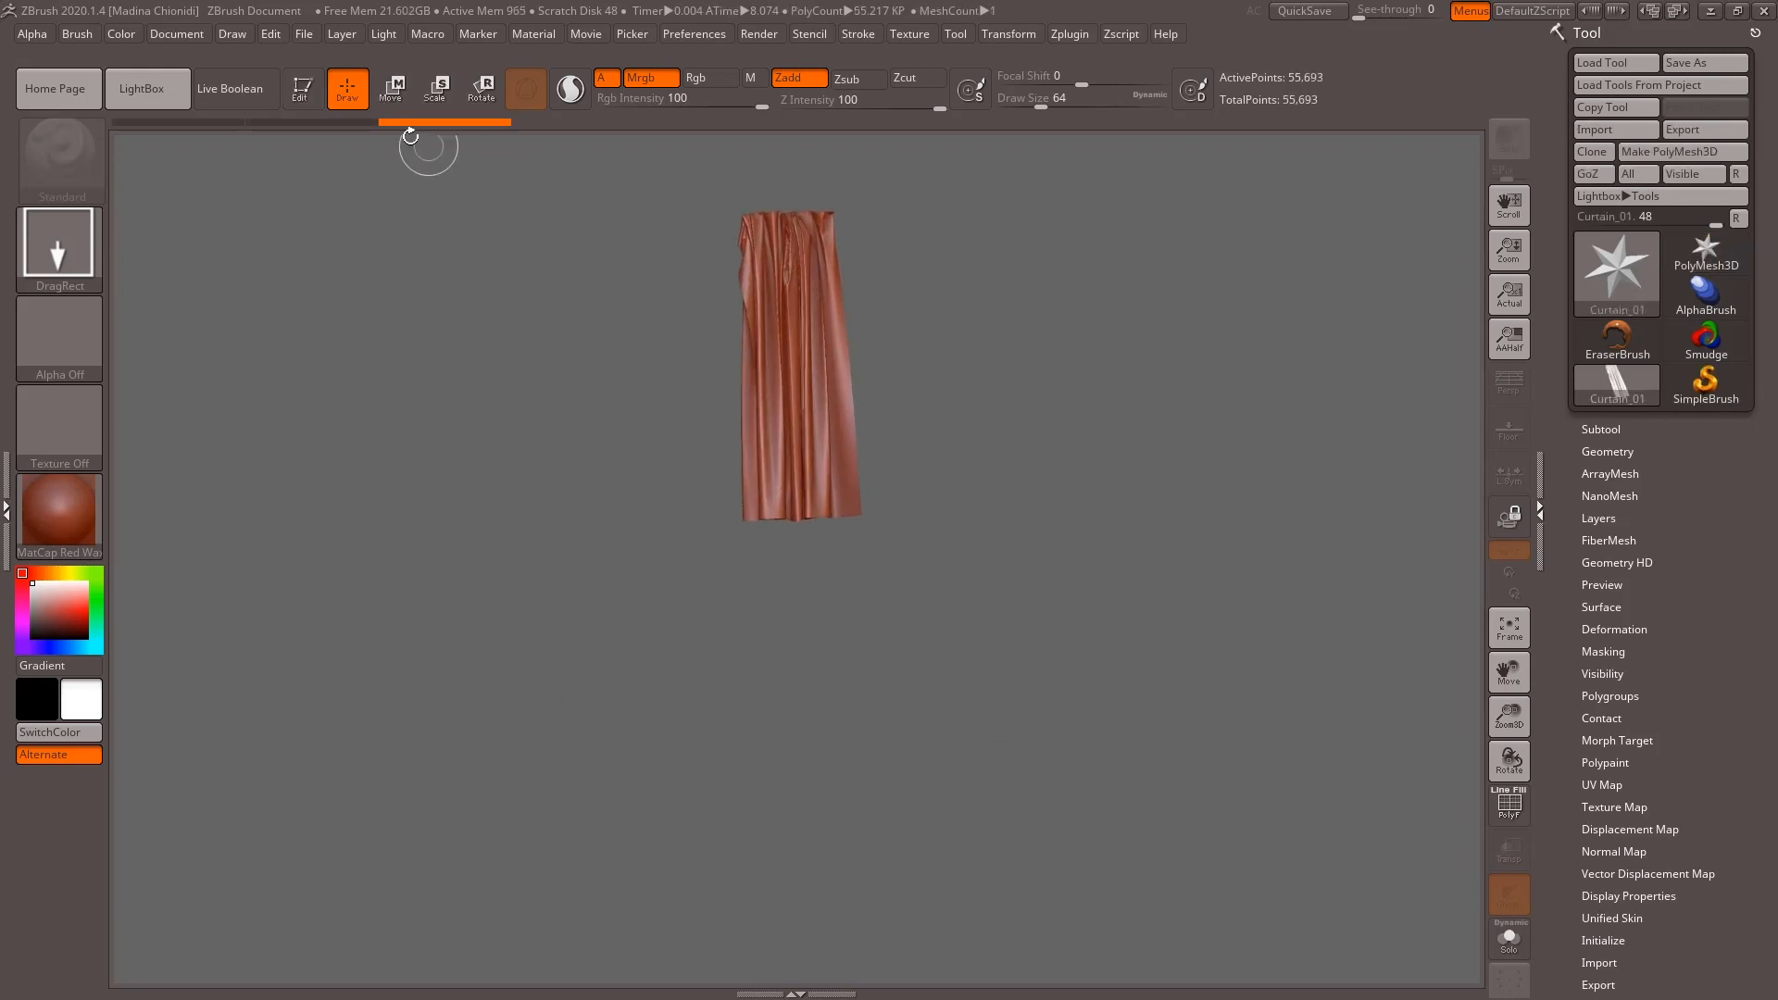
left_click(298, 96)
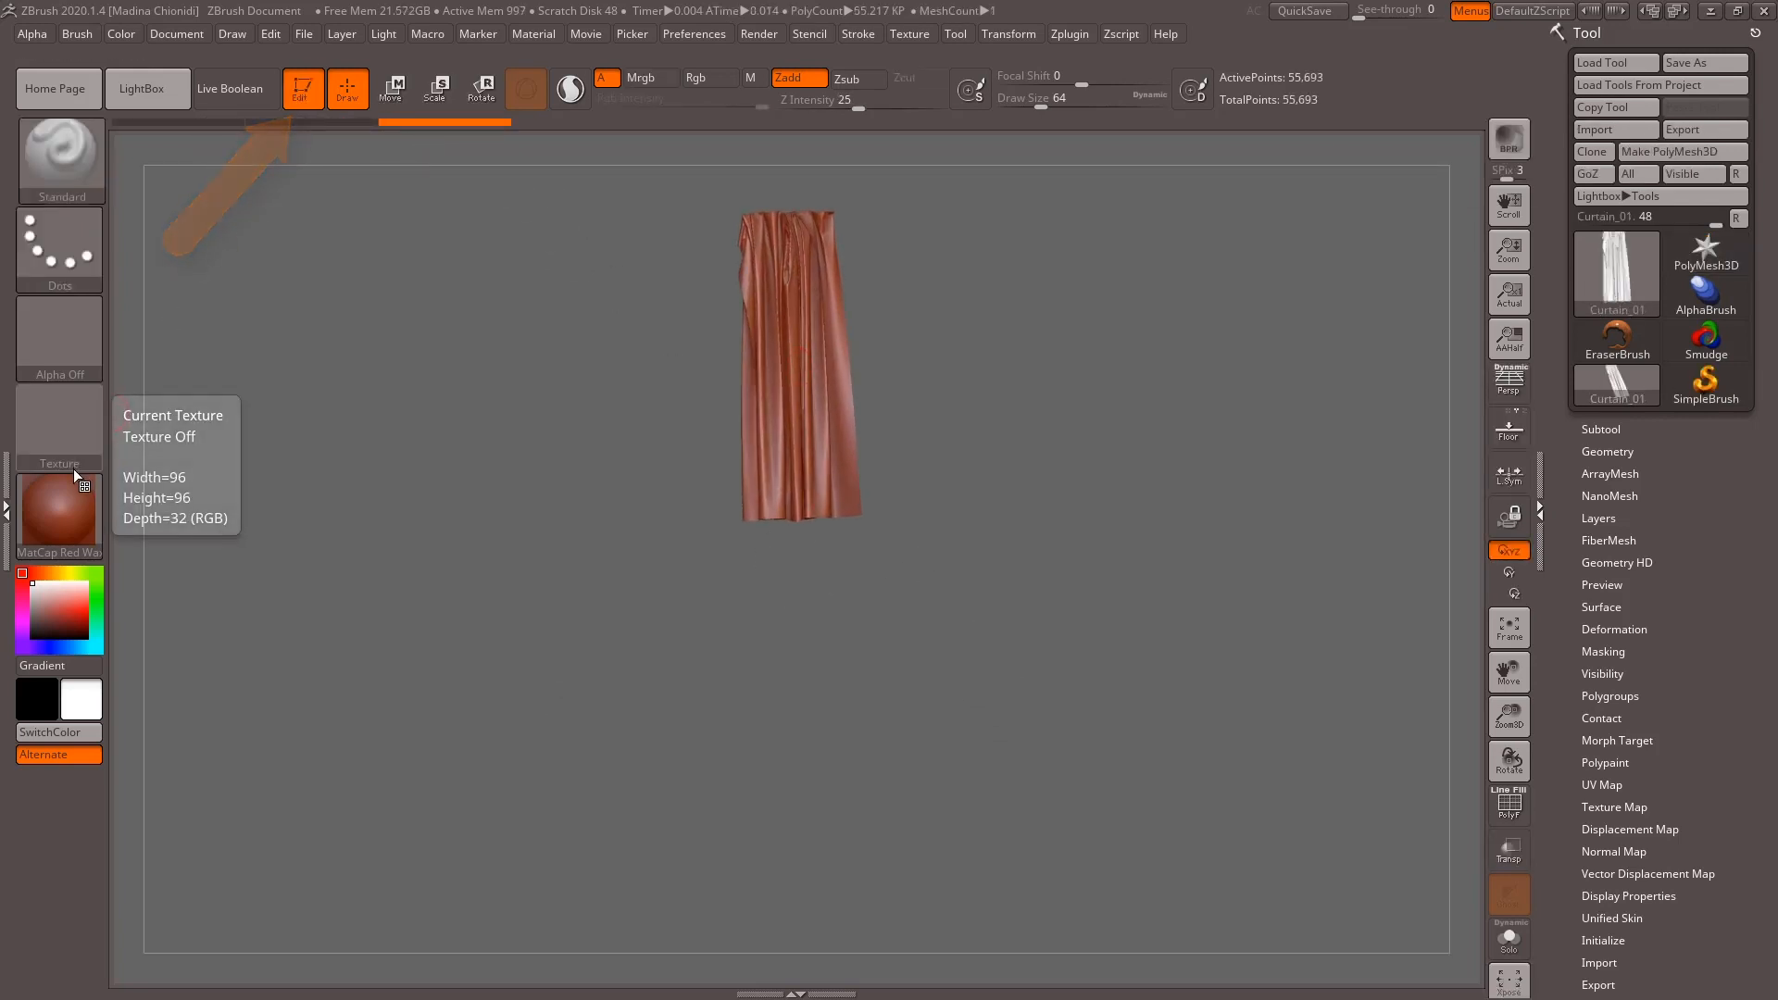
left_click(64, 493)
left_click(527, 356)
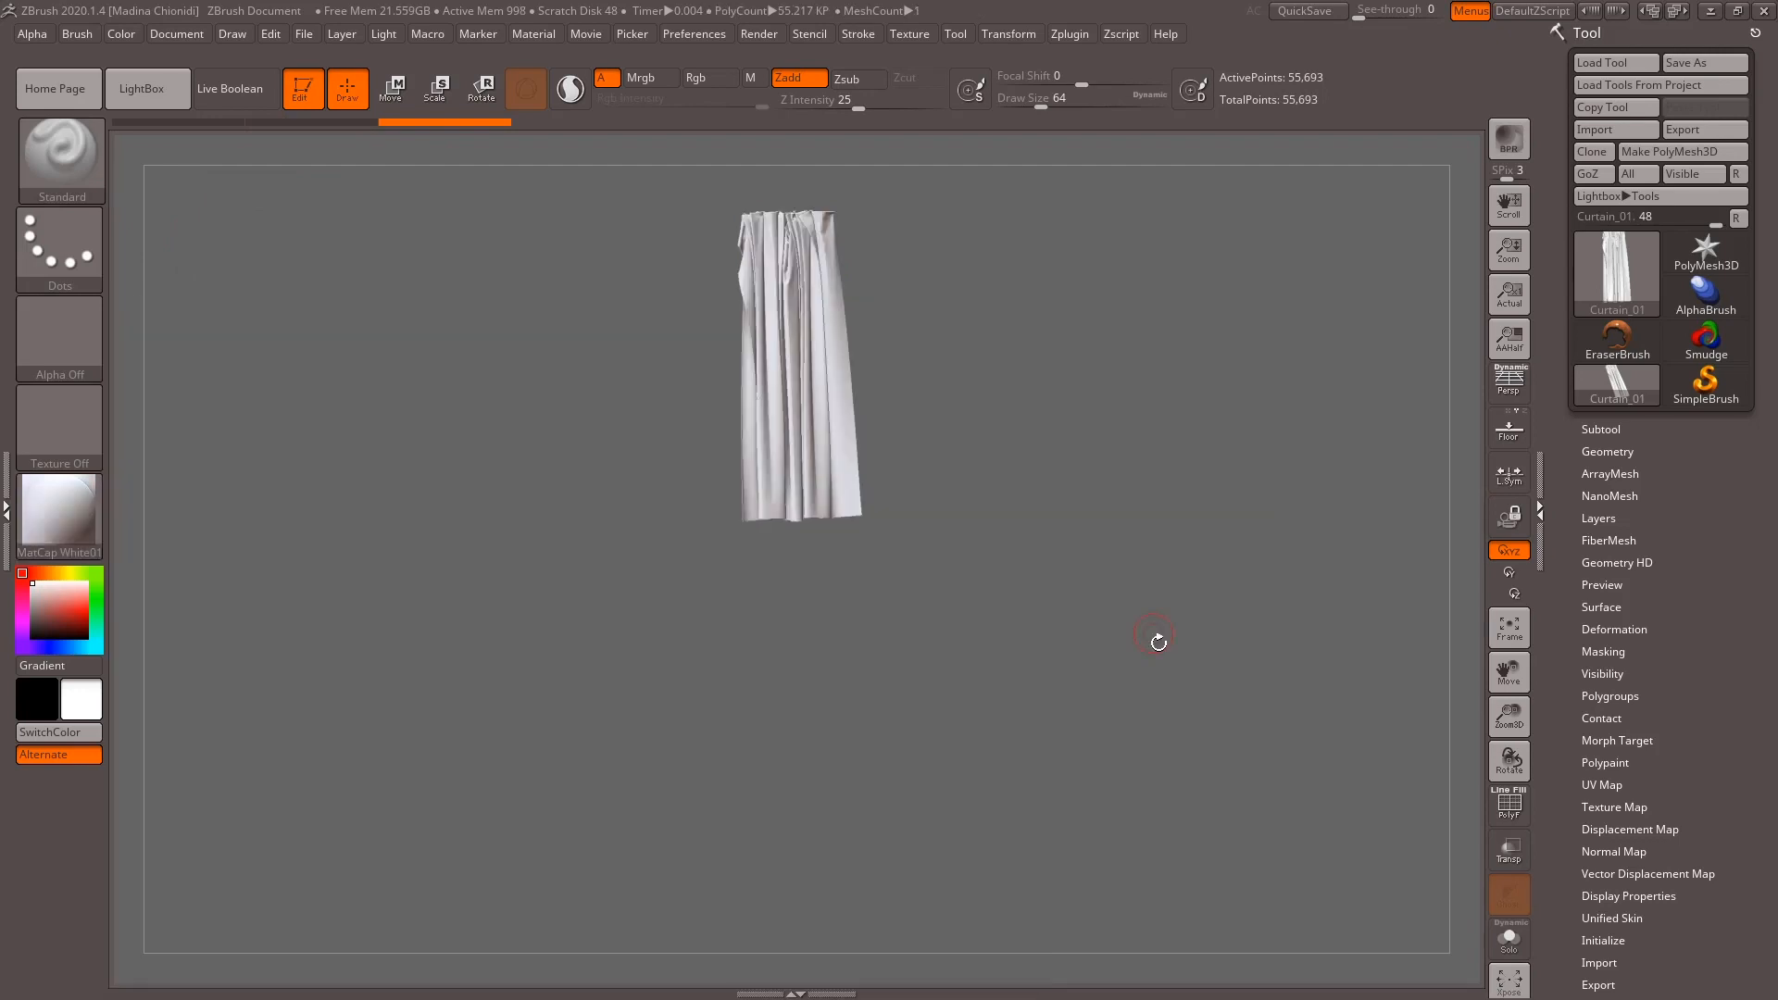
left_click_drag(1197, 528, 1226, 647, "alt")
left_click_drag(1245, 553, 1284, 660, "alt")
left_click_drag(1292, 588, 1284, 605)
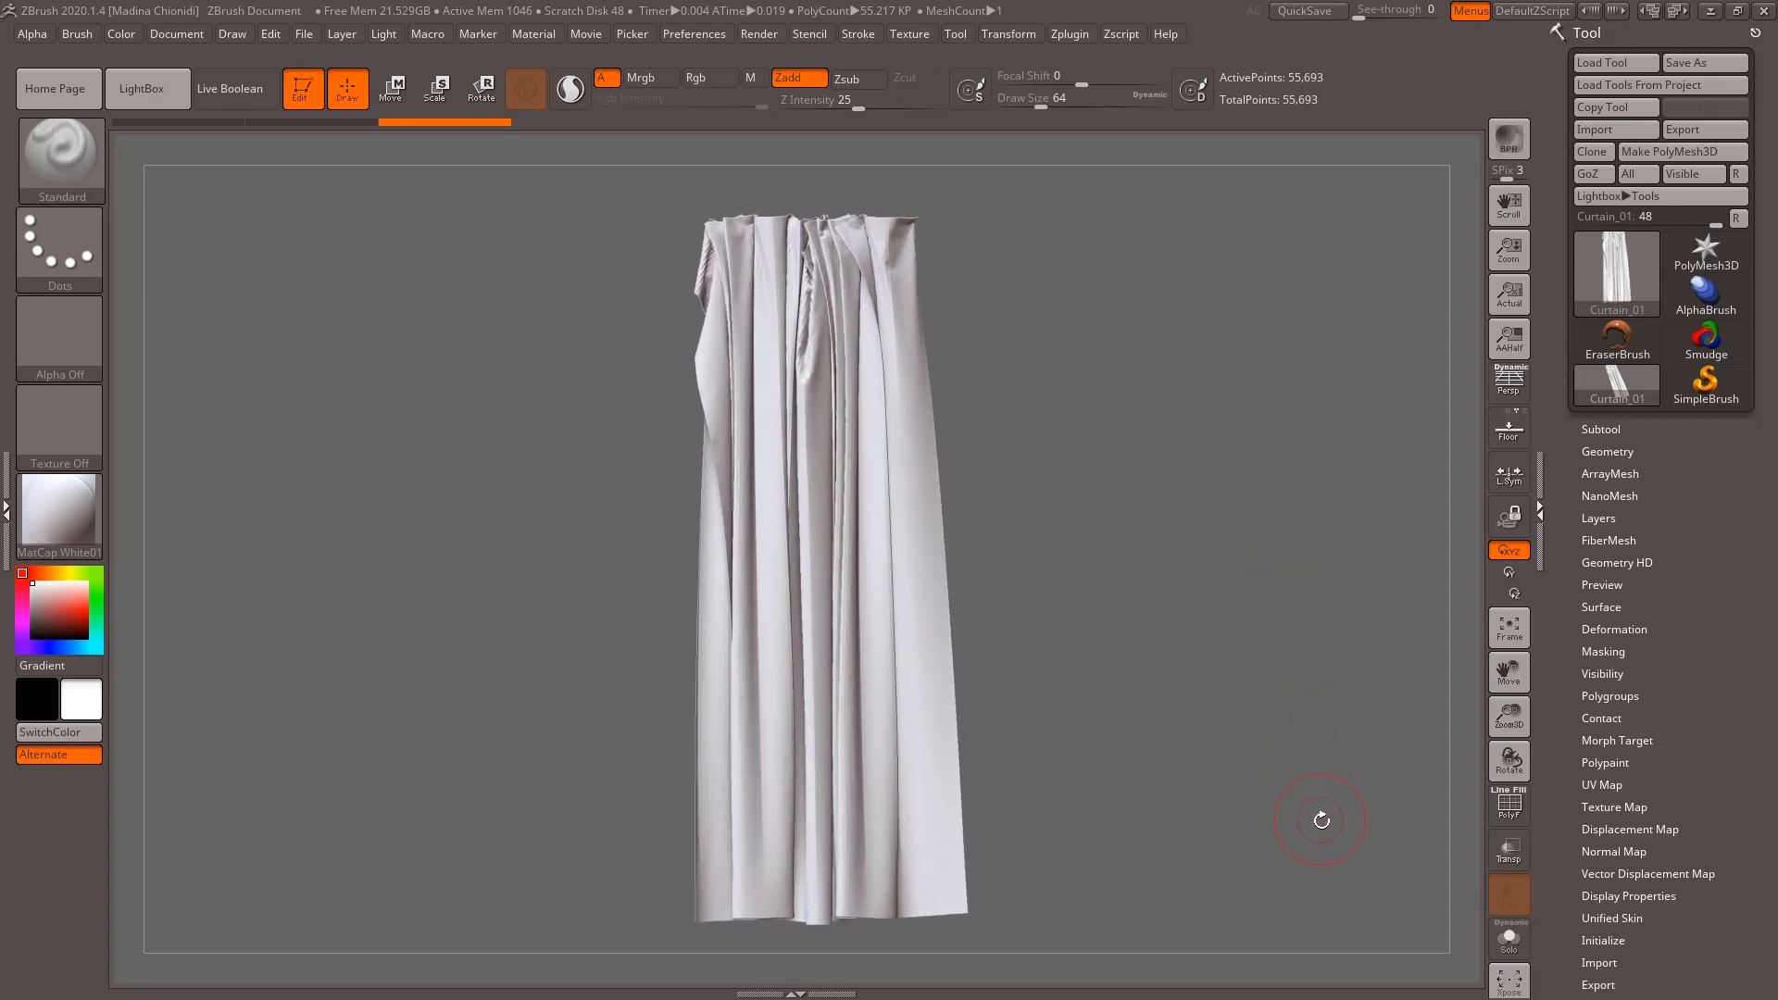
Try out the Double sided display property on the back of the curtain and turn it off again.
left_click_drag(1338, 777, 1222, 704)
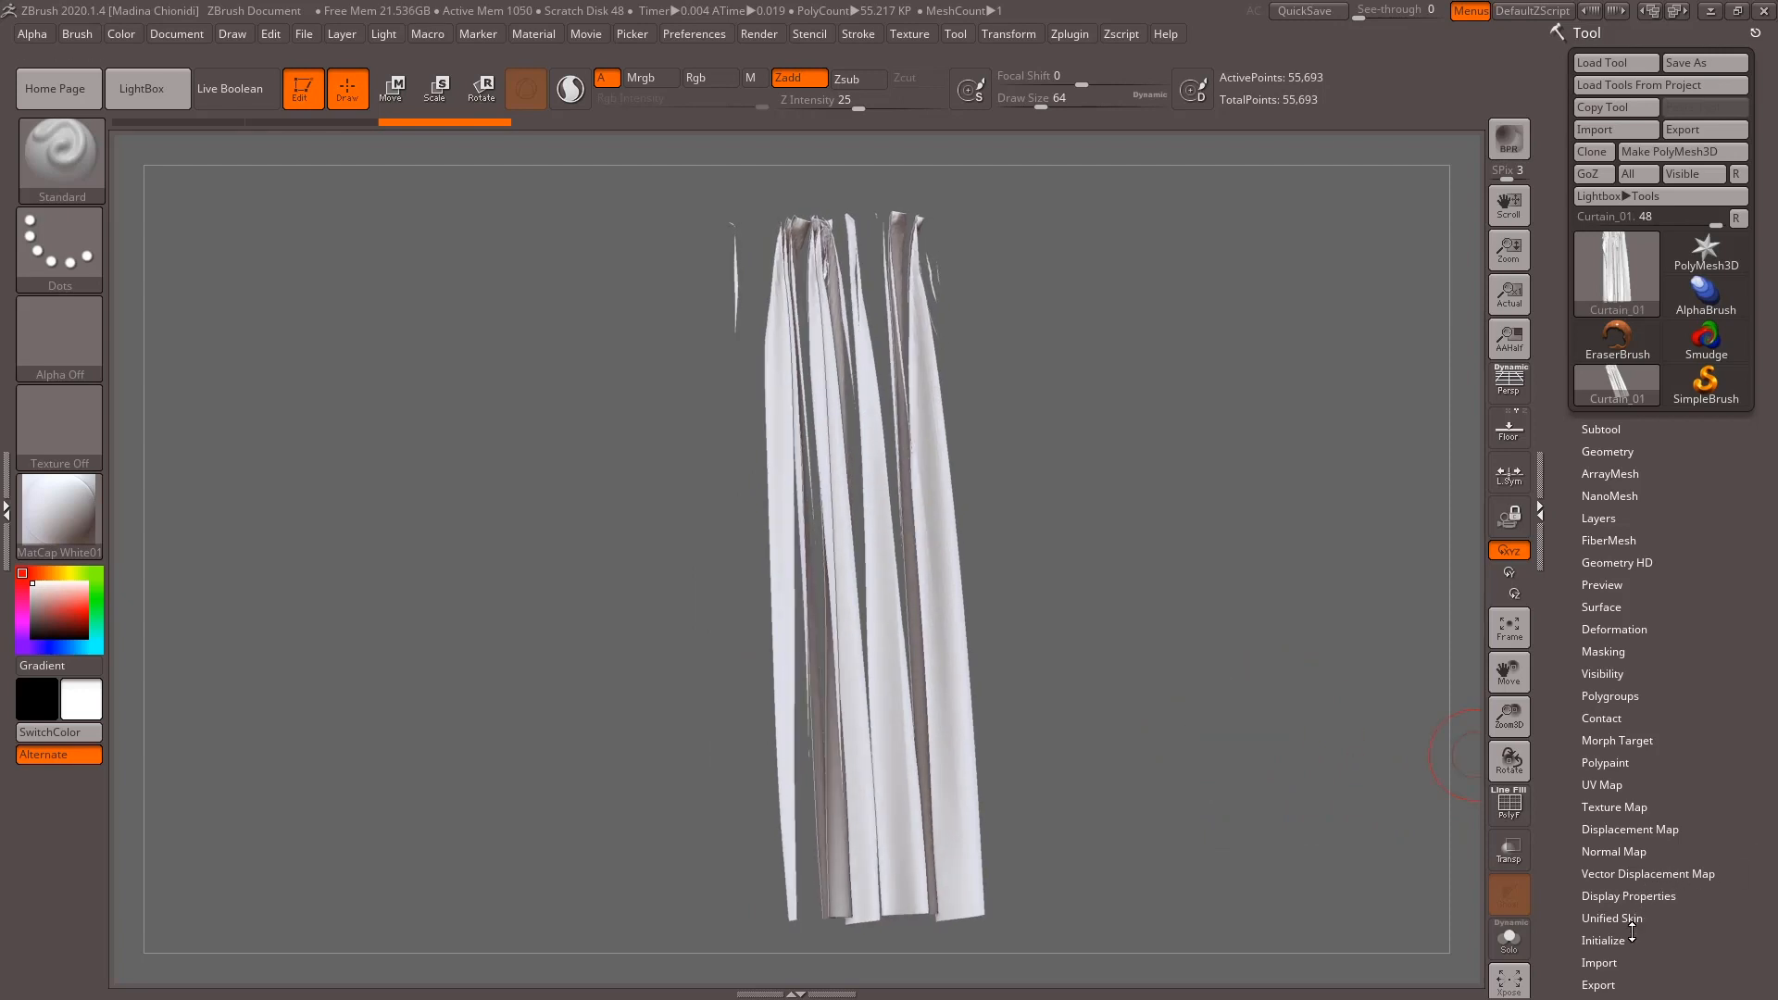
left_click(1628, 896)
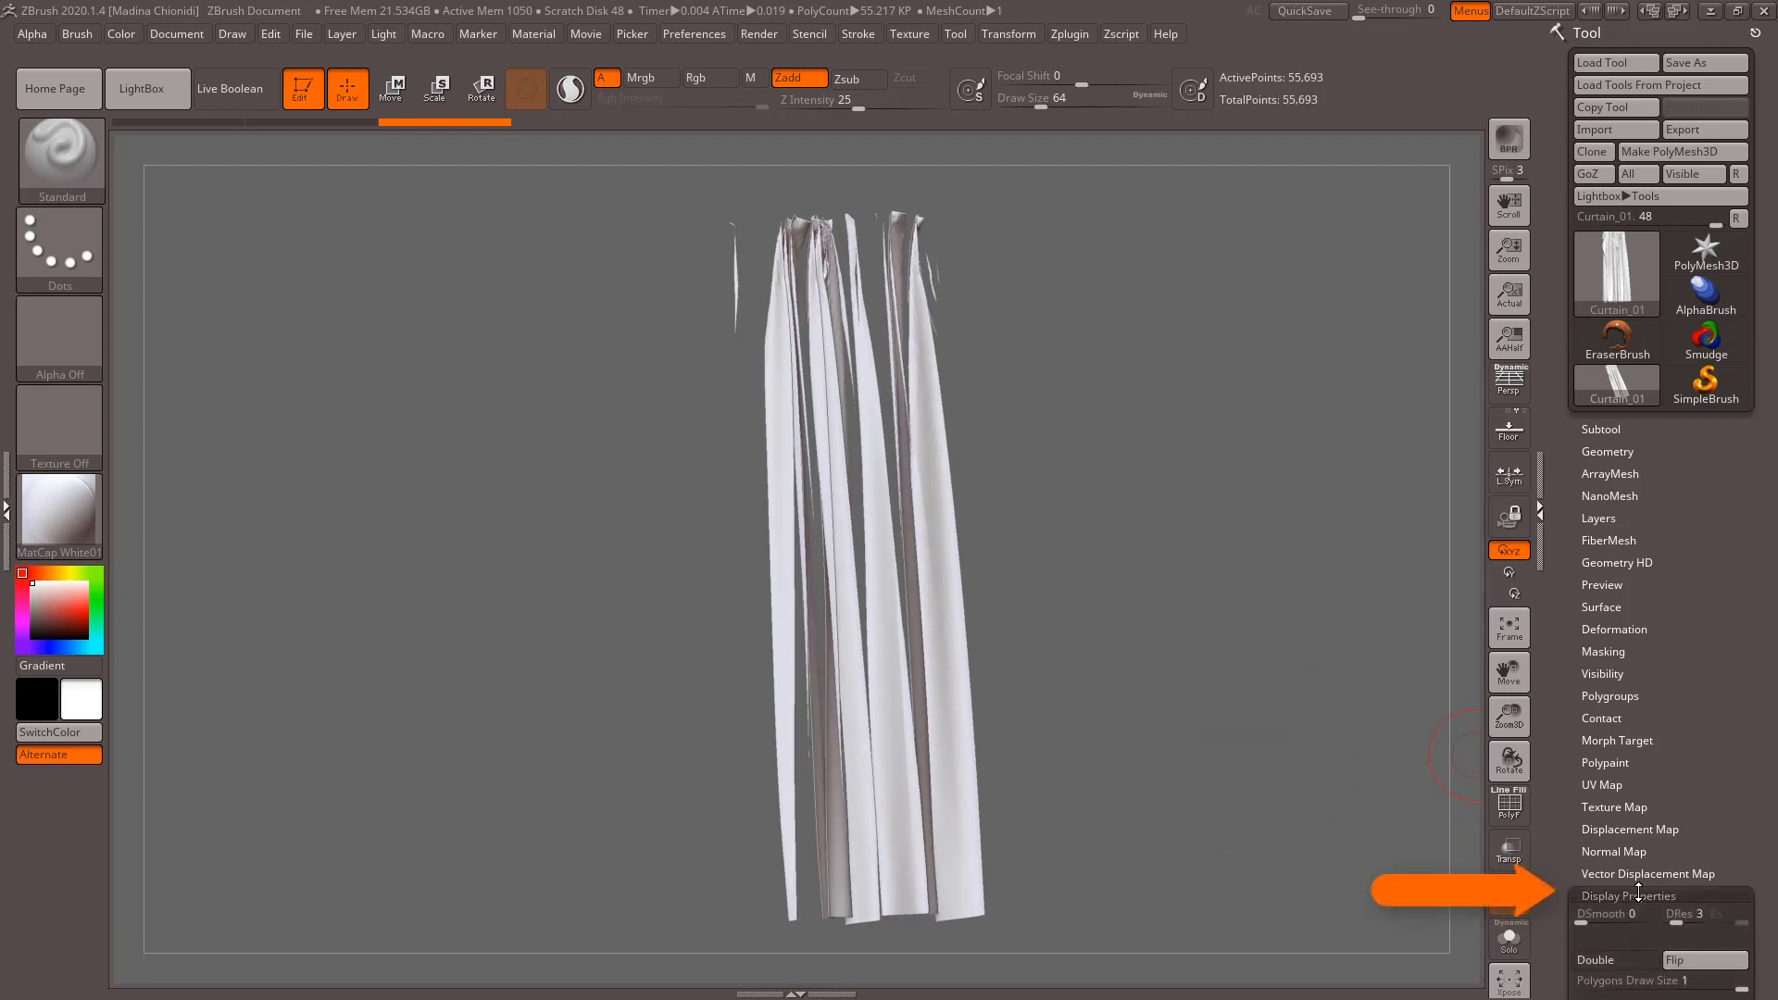
left_click(1612, 961)
left_click_drag(1159, 742, 1198, 722)
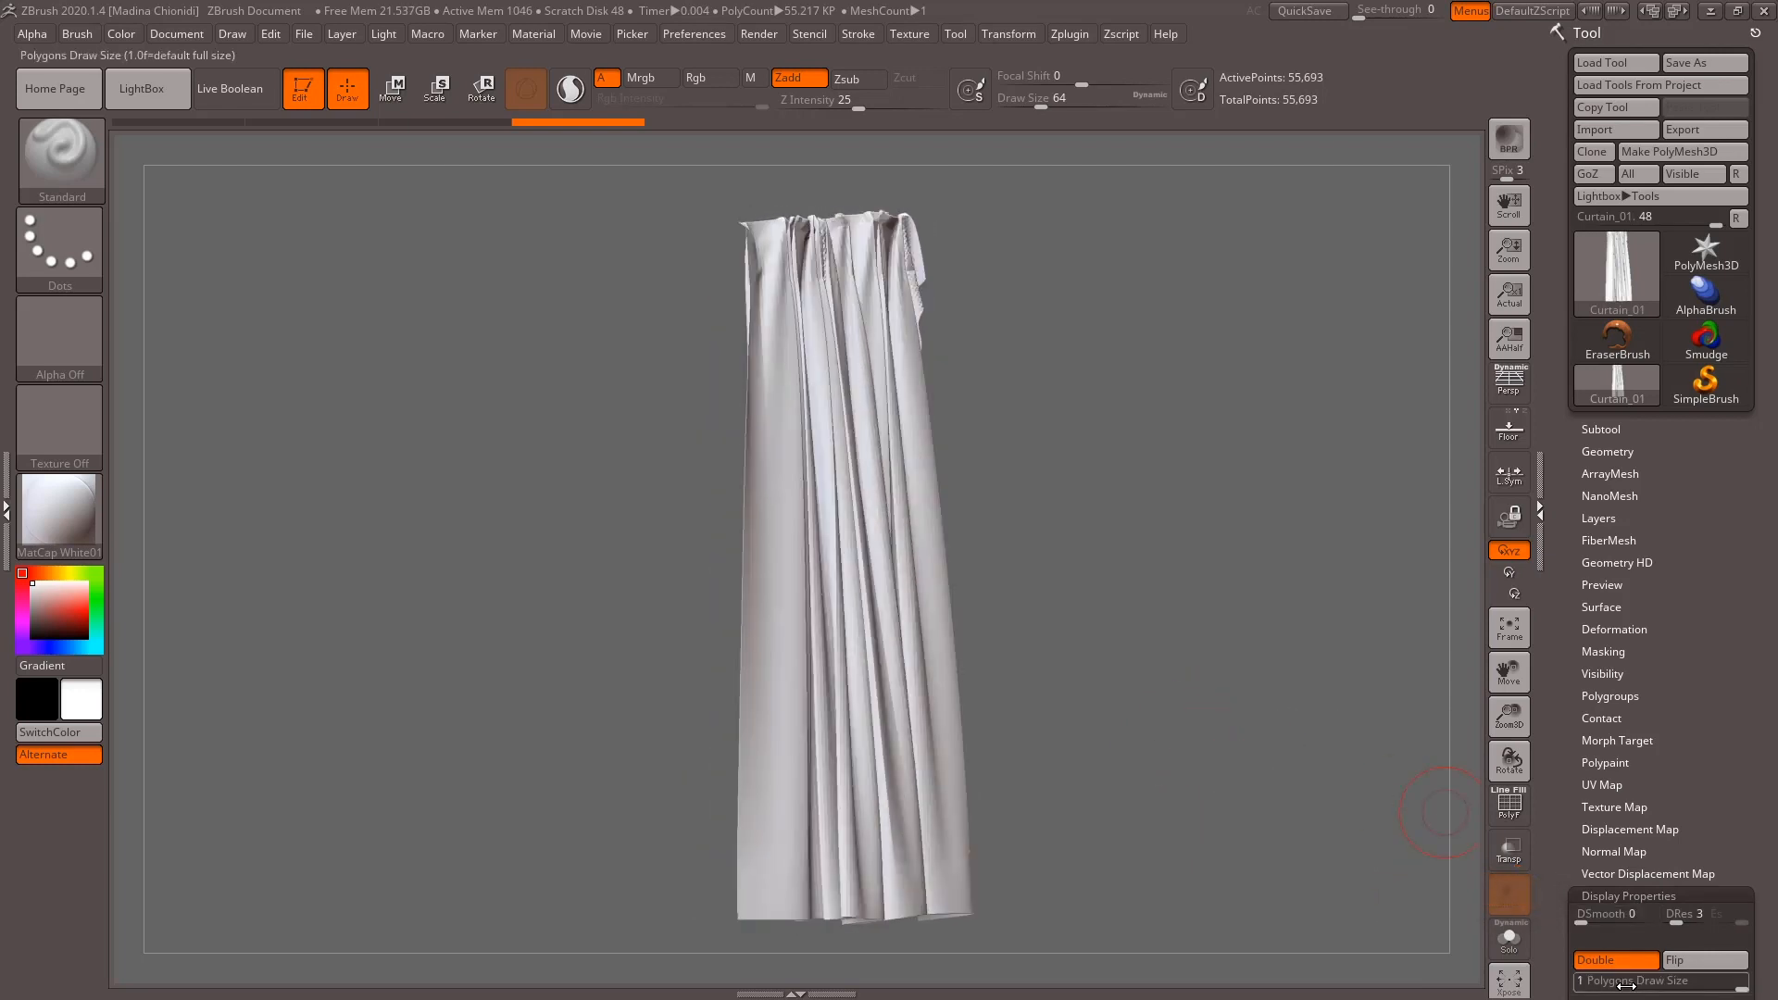
left_click(1631, 963)
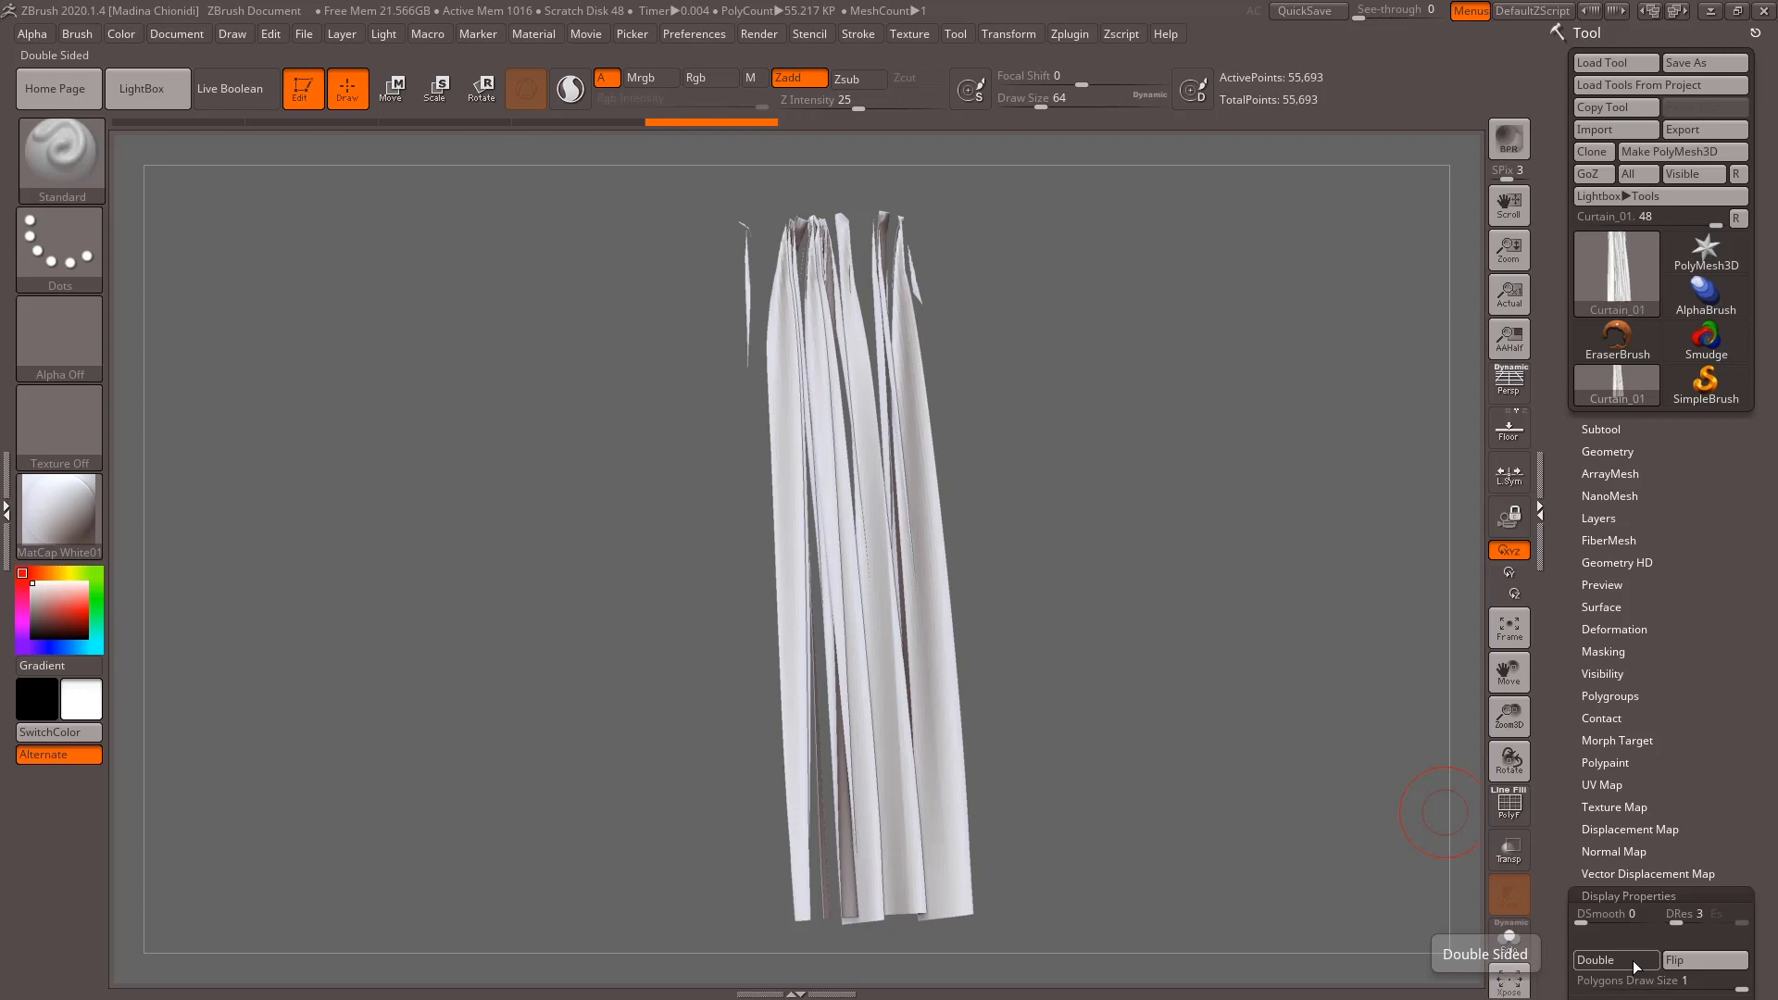
Turn on the polyframe display to show the curtain's wireframe and polygroup colour.
left_click_drag(1166, 540, 1288, 536)
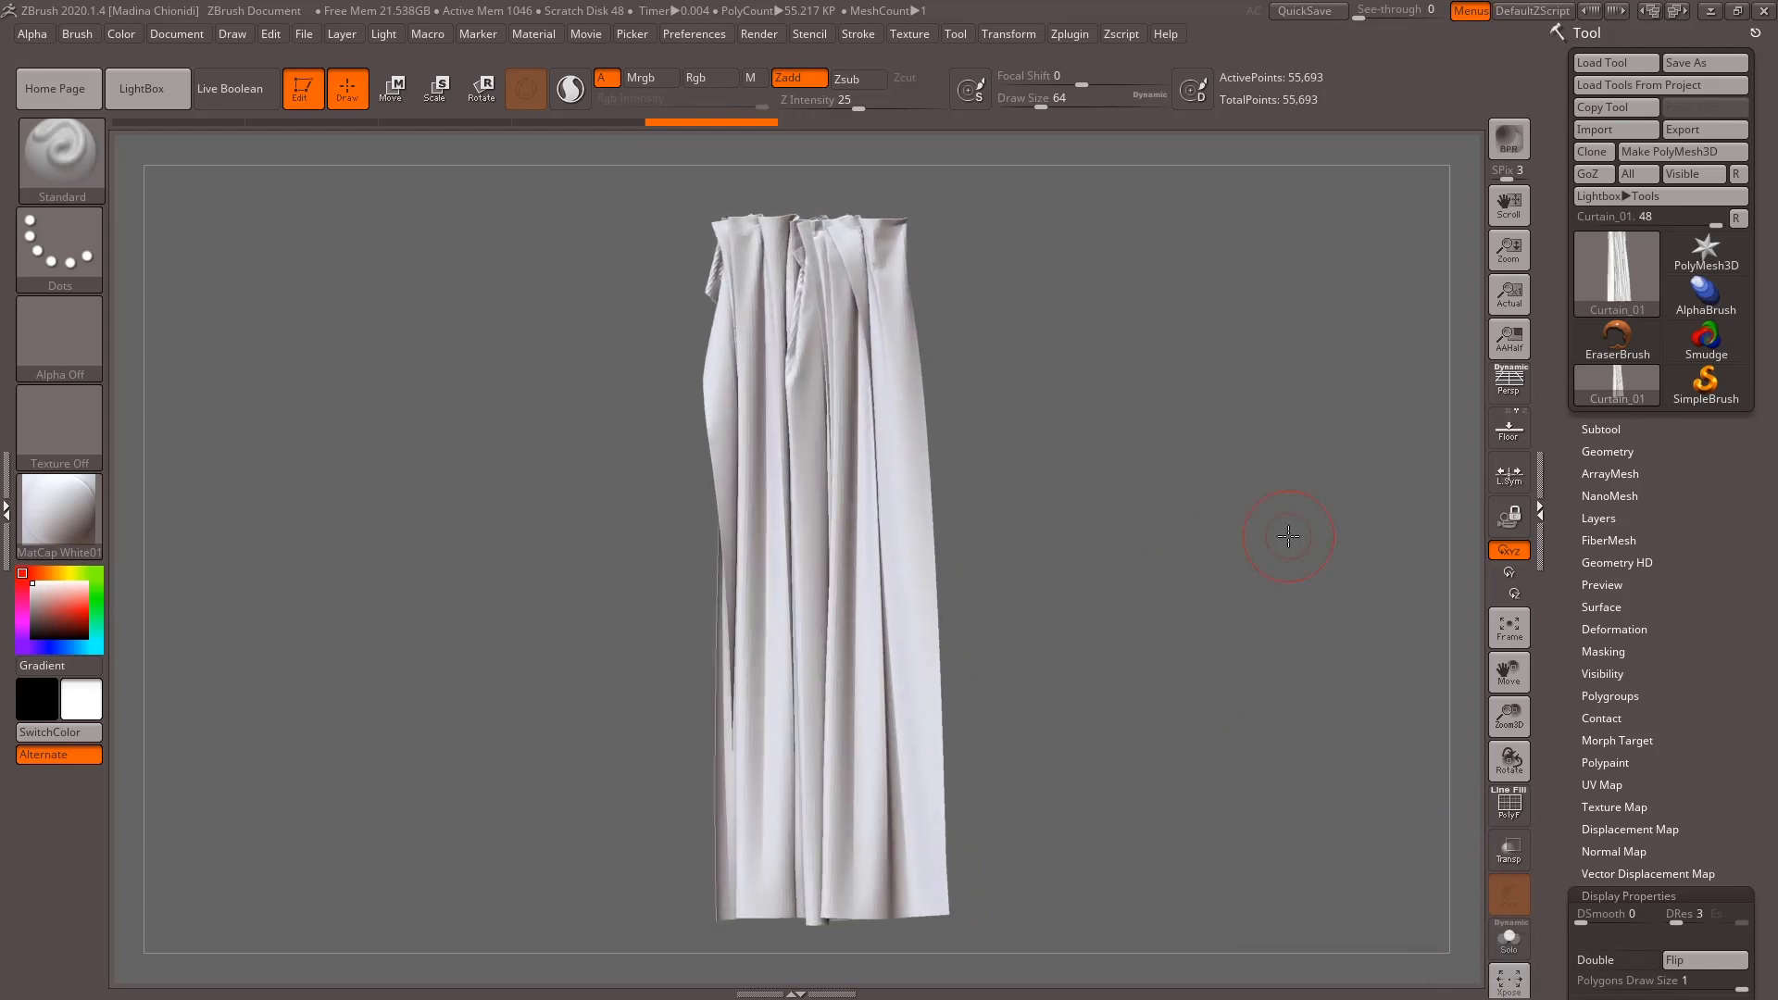
left_click(1506, 805)
left_click_drag(1273, 655, 1317, 683)
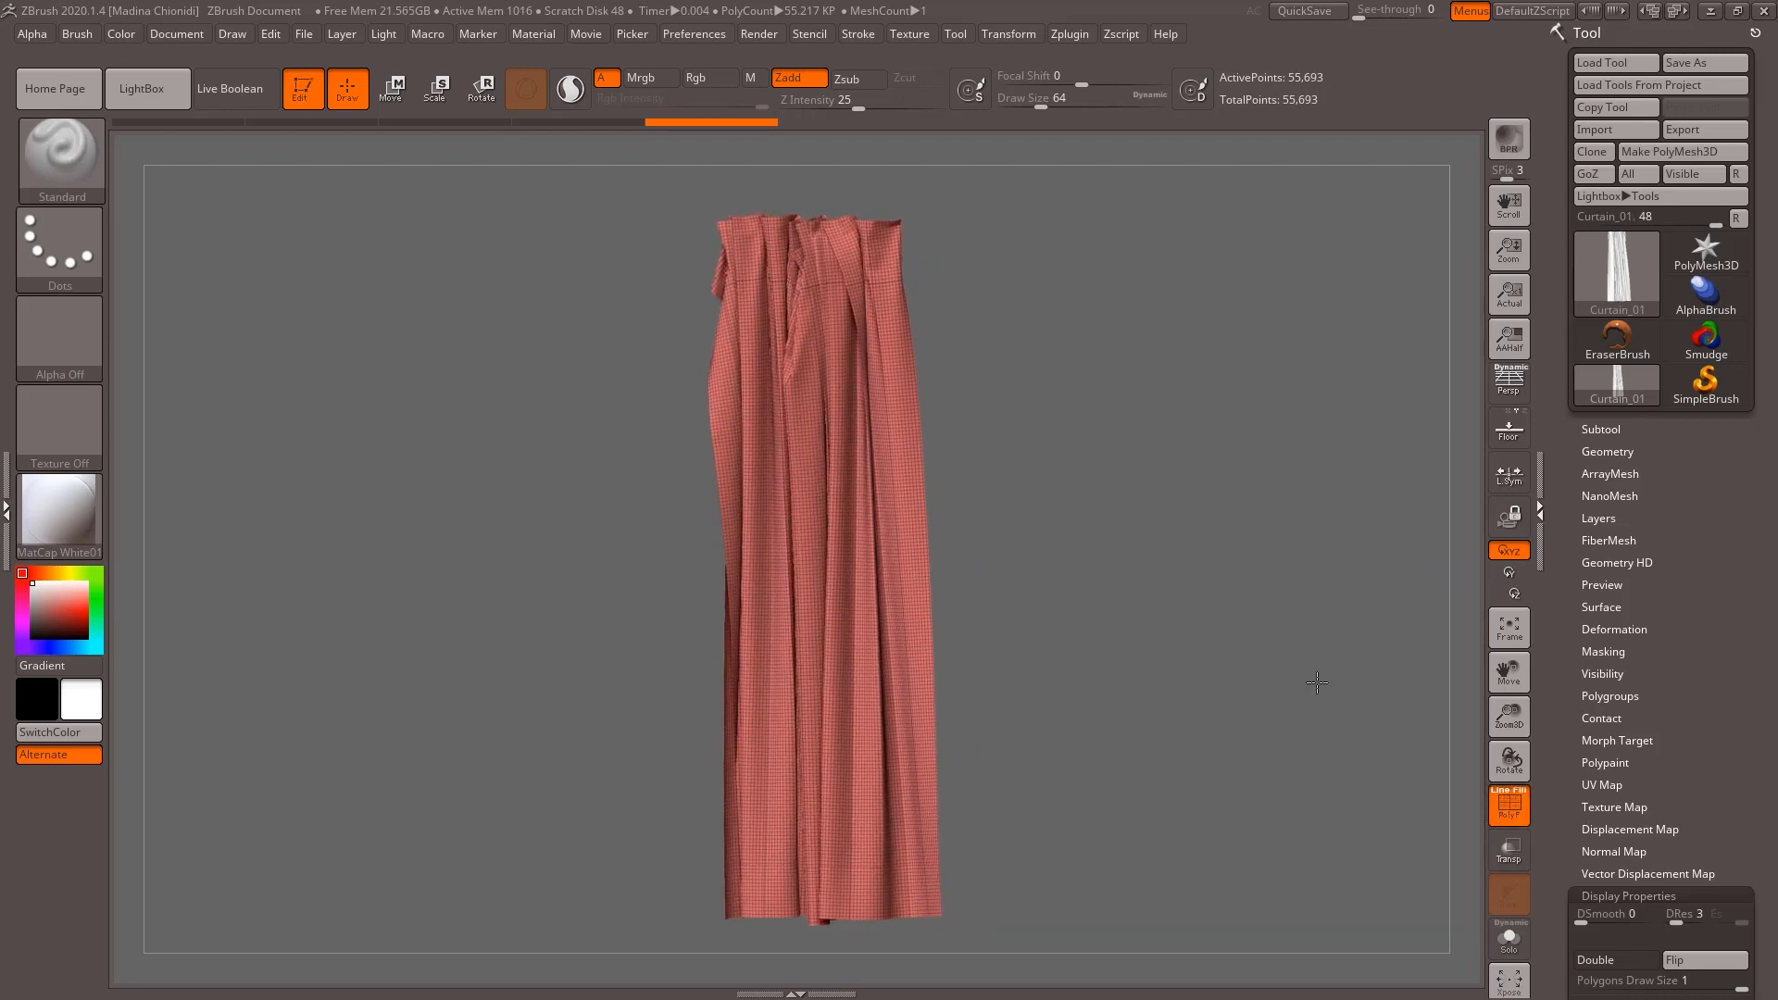
Configure Panel Loops in the EdgeLoop settings with Polish 0, RegroupPanels and RegroupLoops enabled, and Elevation 0.
left_click(1610, 452)
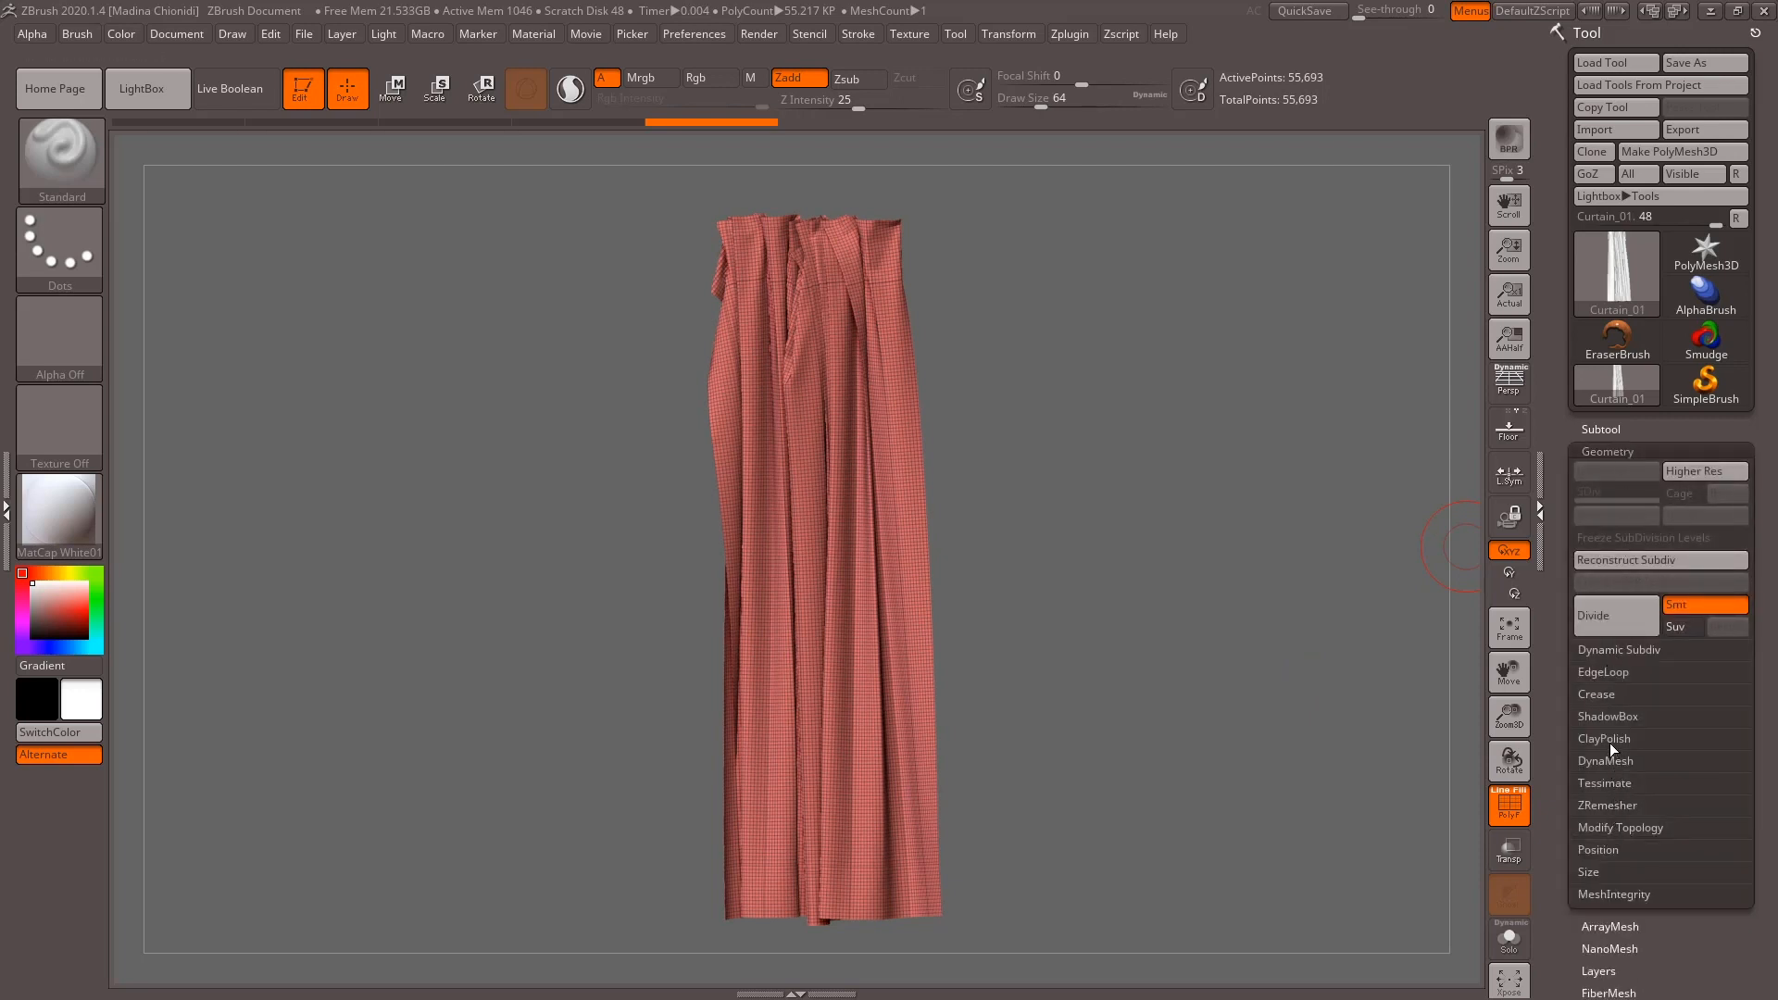
left_click(1608, 671)
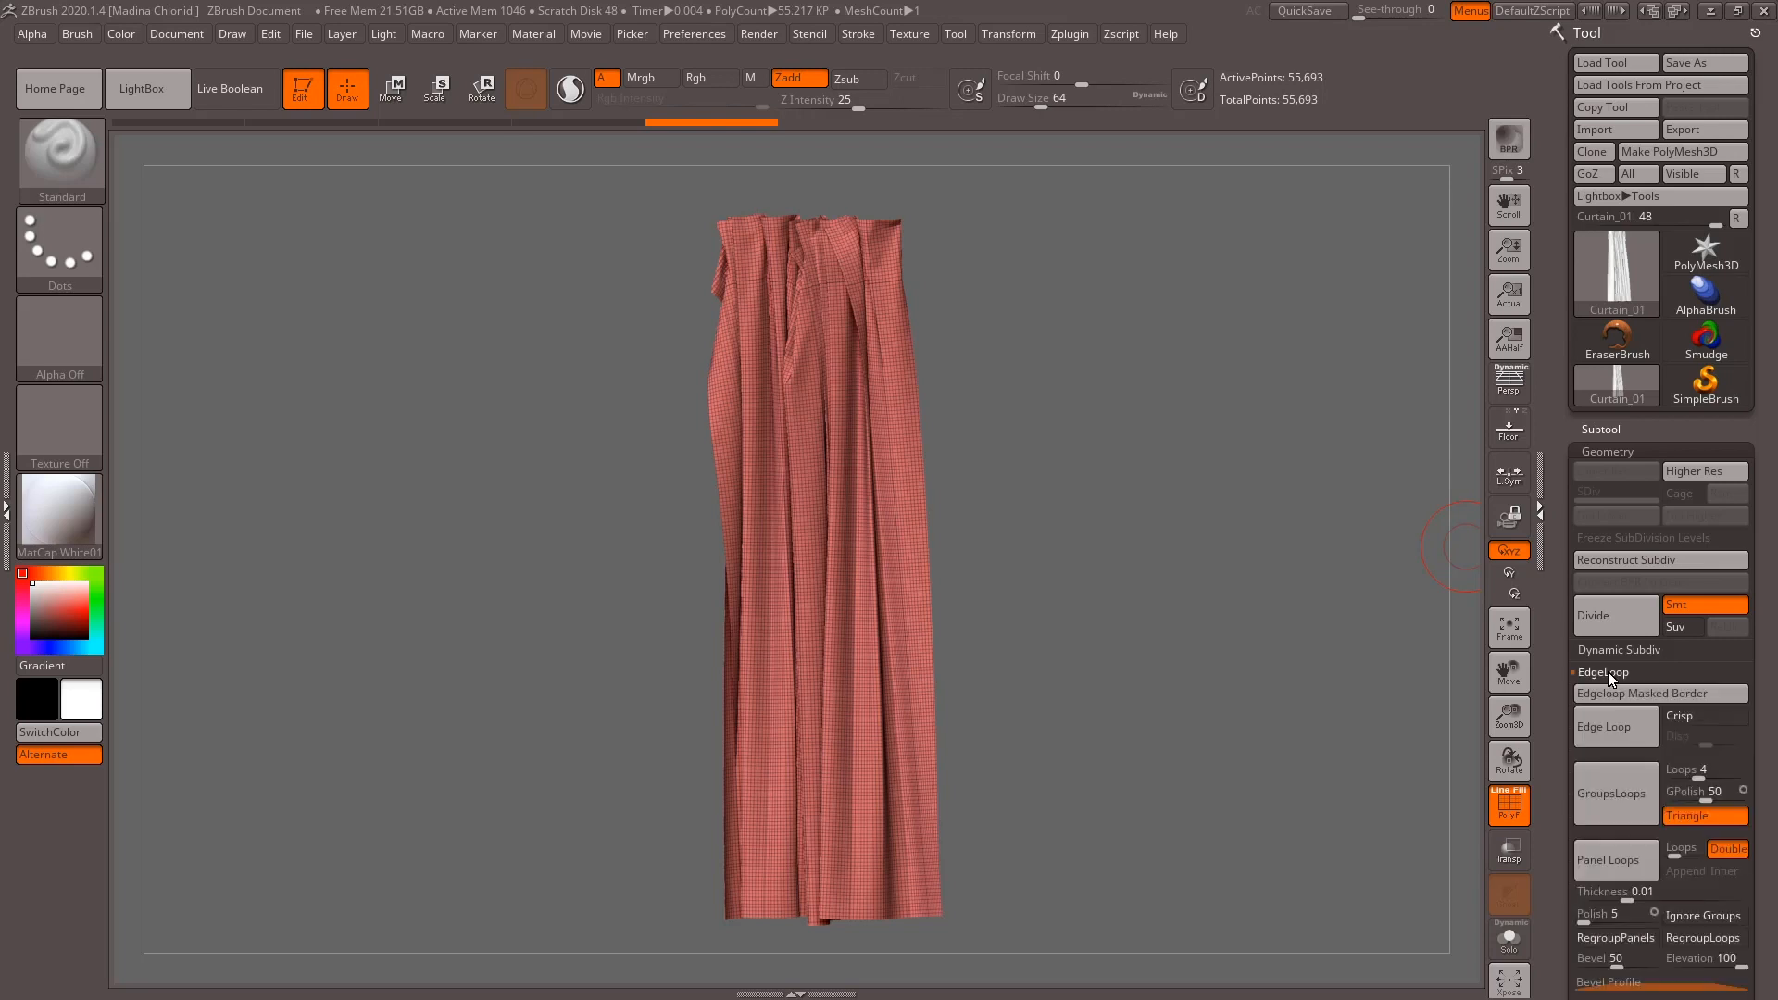
left_click_drag(1766, 681, 1766, 423)
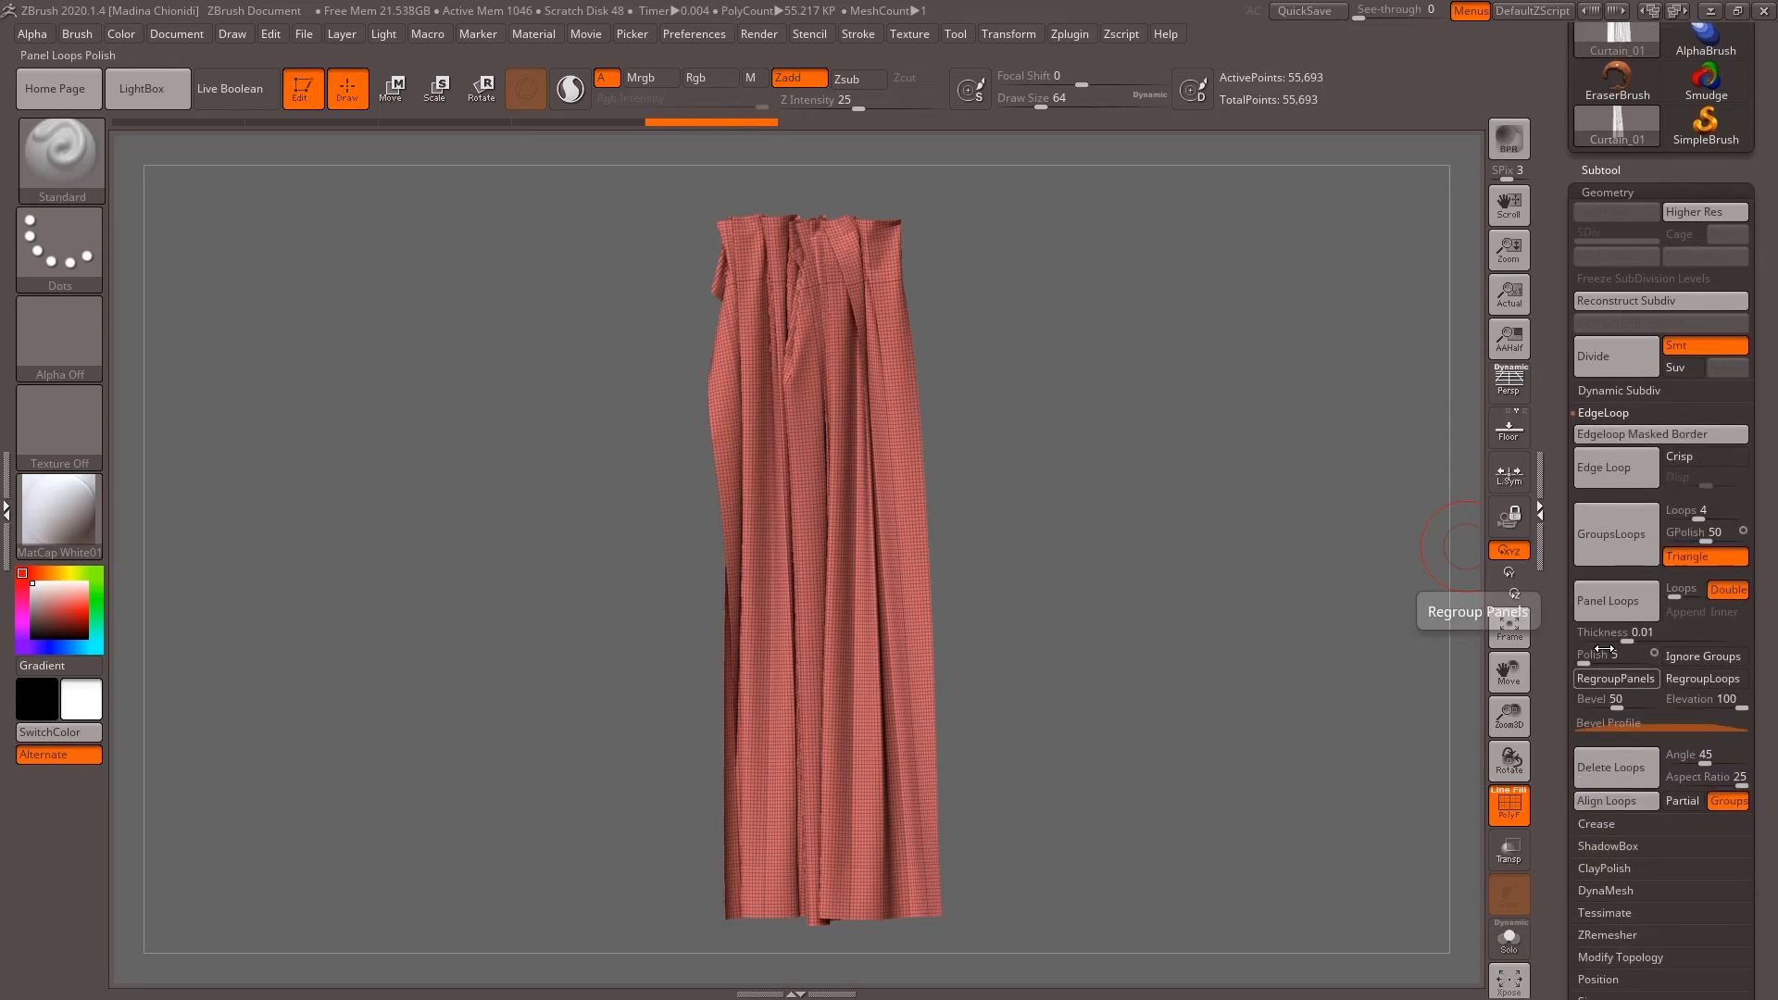
left_click_drag(1589, 654, 1578, 655)
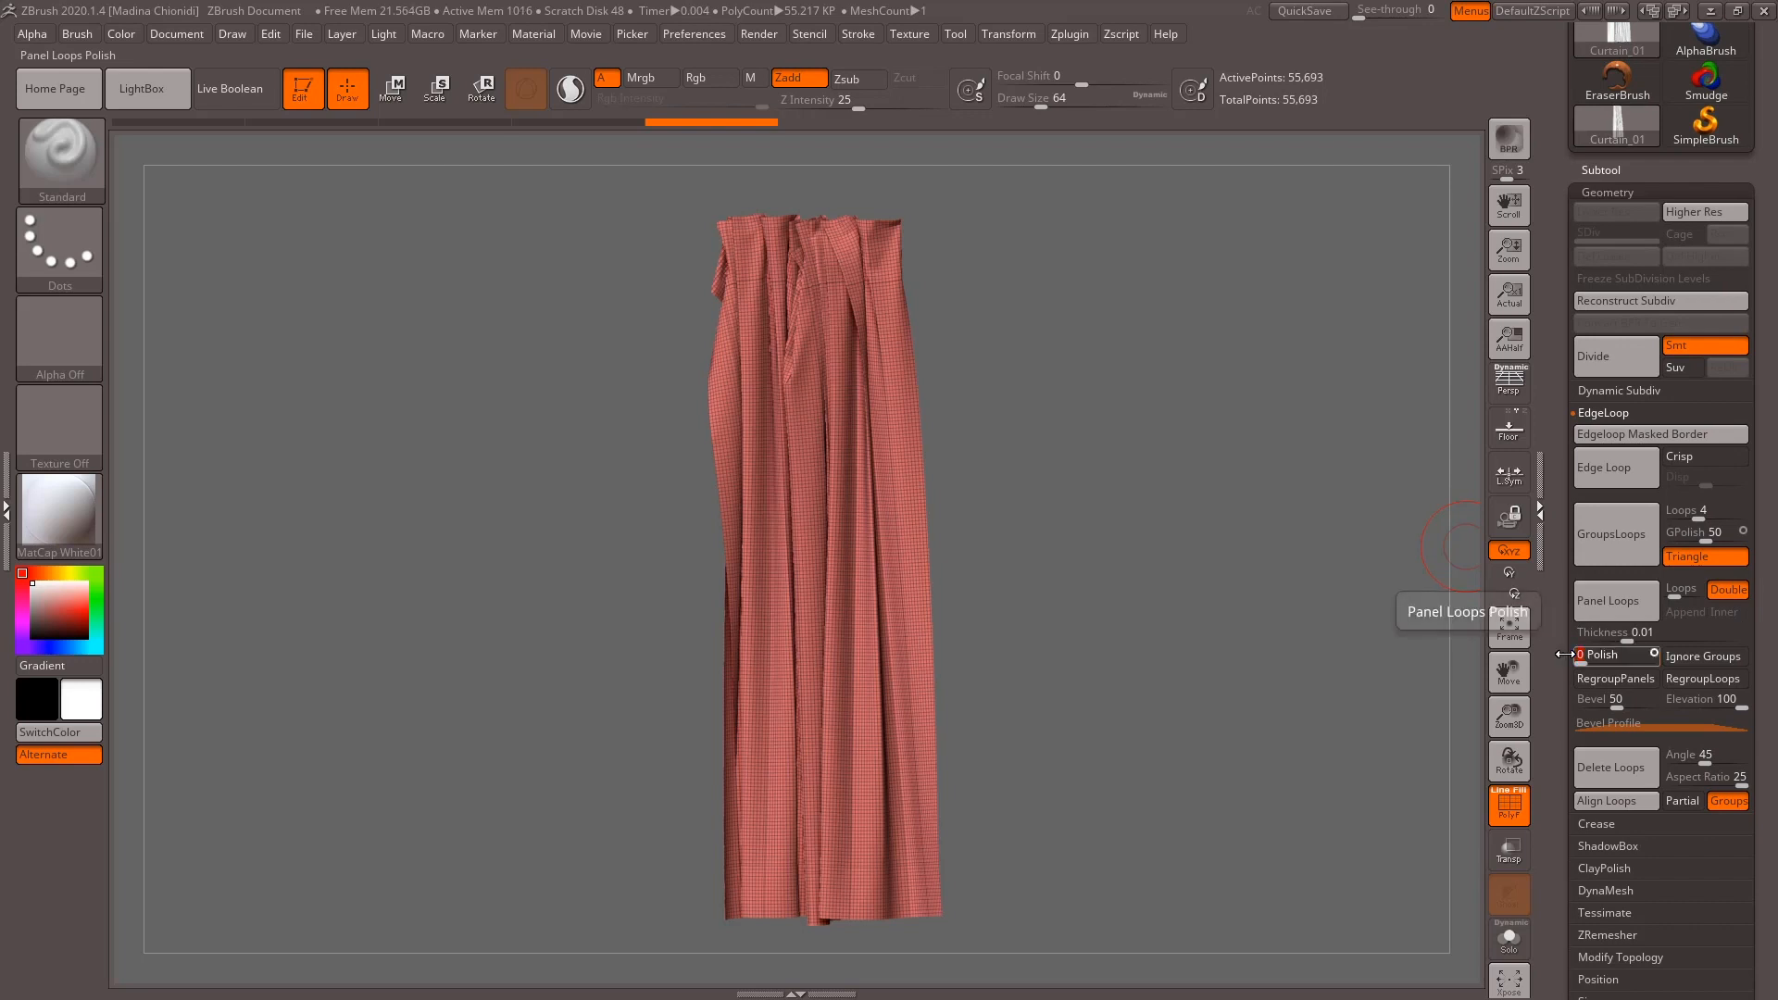
left_click(1619, 679)
left_click(1671, 678)
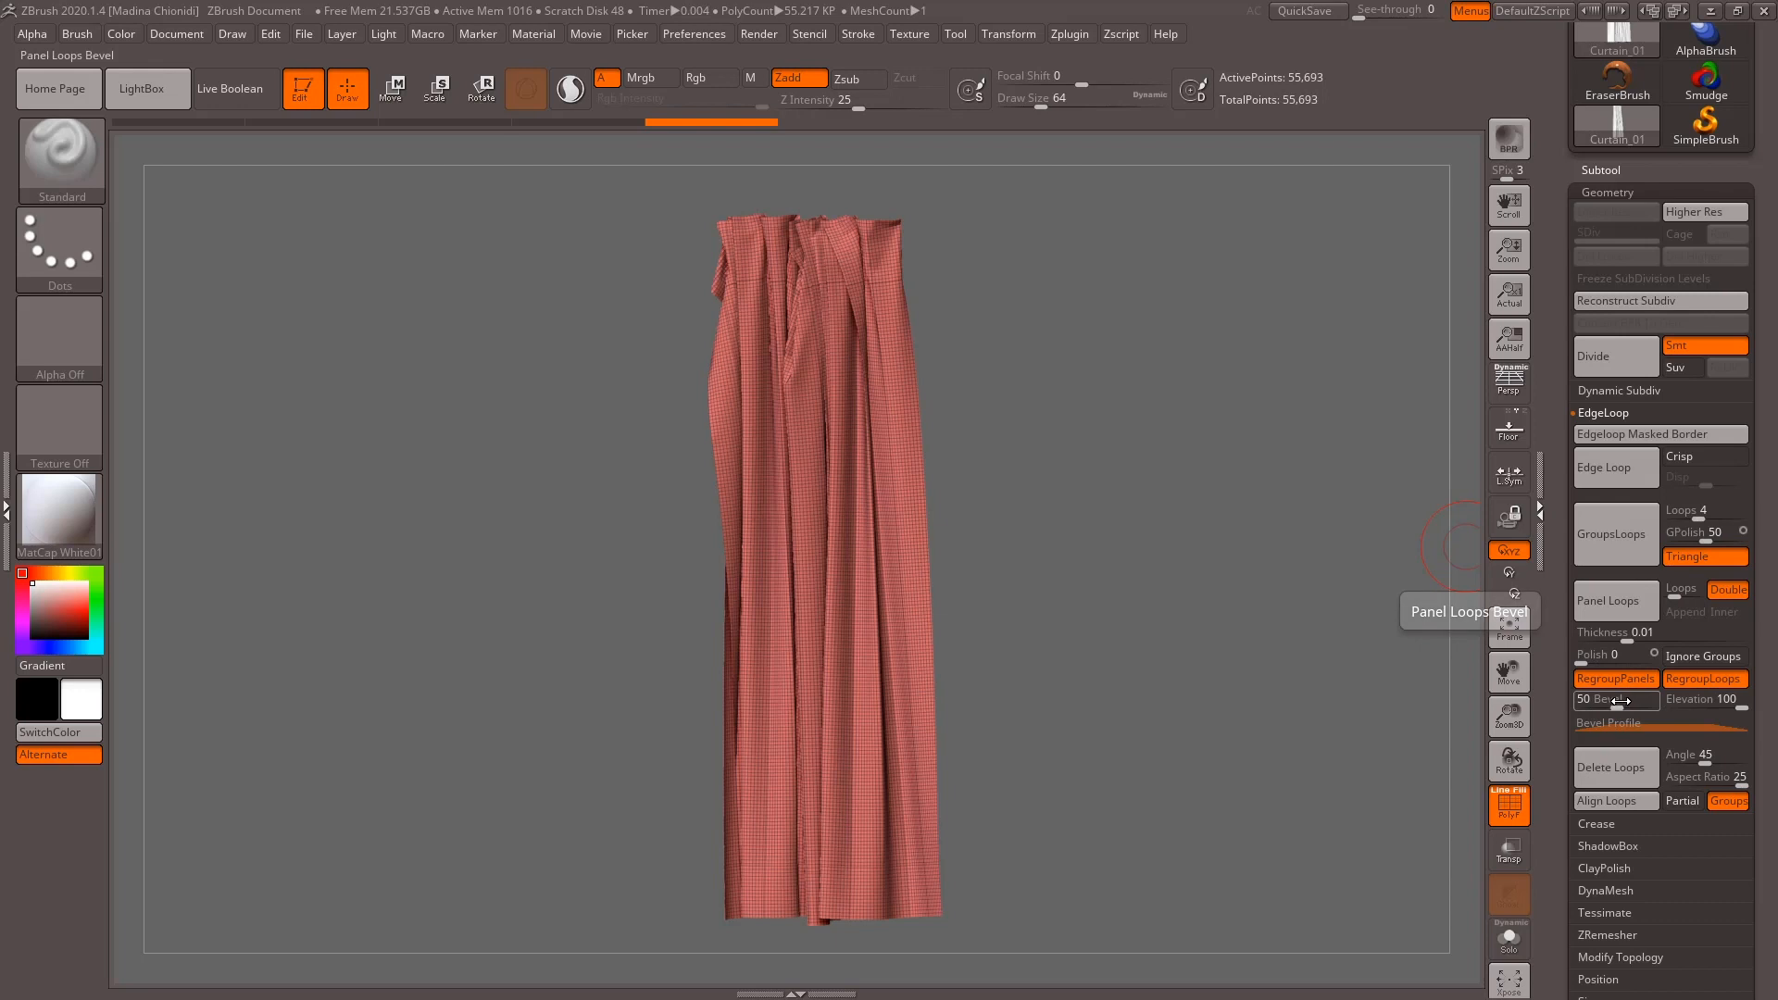
left_click_drag(1731, 704, 1704, 706)
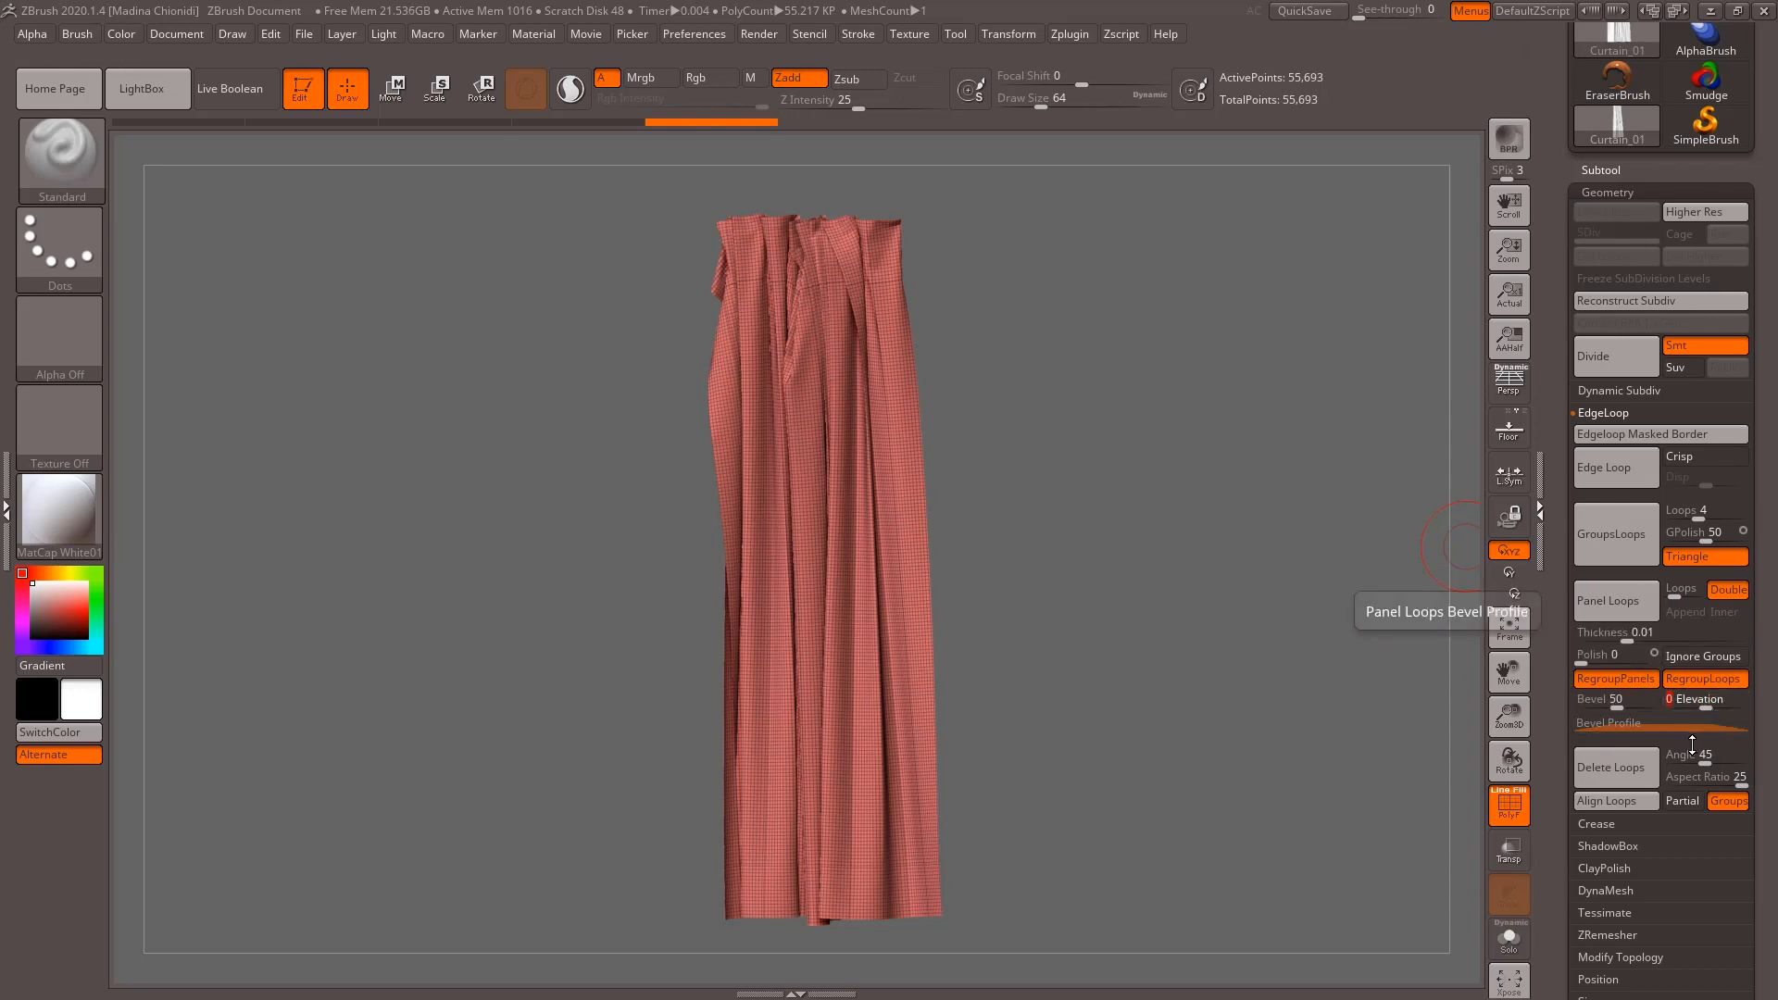
Set the Panel Loops Thickness to 0.002 and apply Panel Loops to the curtain mesh.
left_click_drag(1632, 638, 1635, 638)
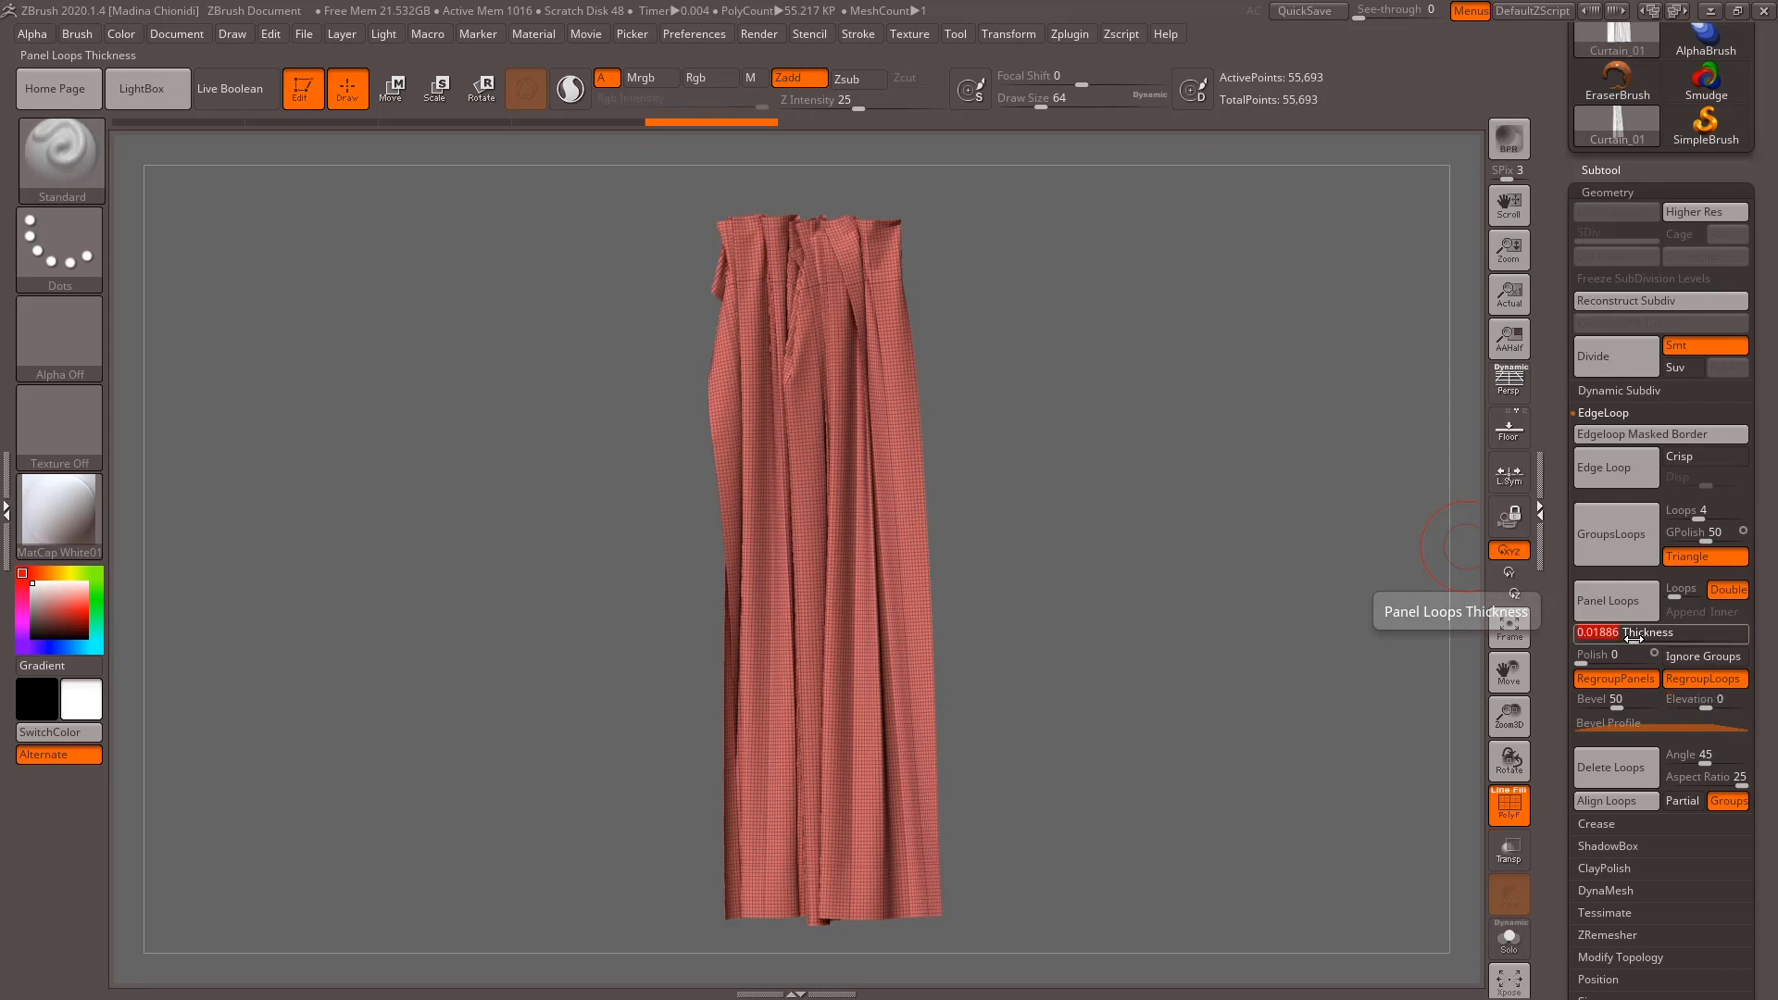
type("0.002")
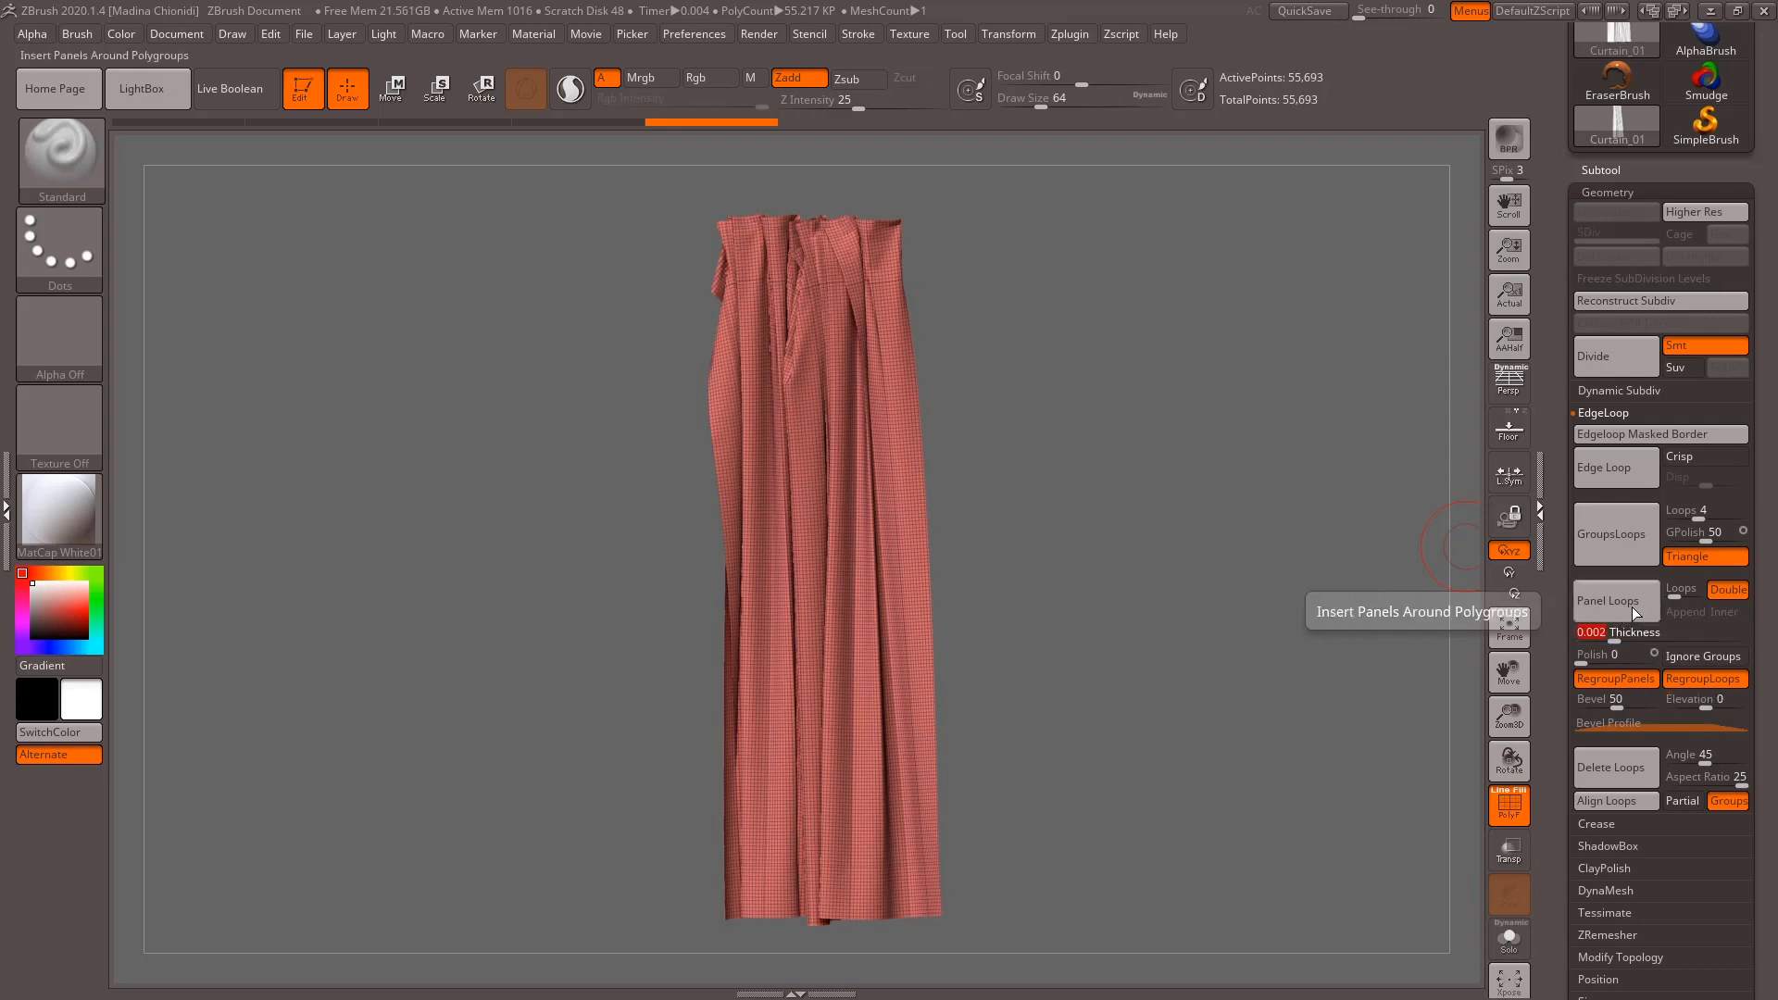
left_click(1632, 608)
Examine the panel thickness and polygroups along the curtain's upper edge, marking the upper corner with a temporary mask.
left_click_drag(1283, 655, 1348, 639)
left_click_drag(1294, 522, 1241, 519, "alt")
left_click_drag(1302, 286, 1267, 907, "alt")
left_click_drag(1260, 453, 1178, 615, "alt")
left_click_drag(1154, 482, 1175, 365, "alt")
left_click_drag(1213, 601, 1246, 833, "alt")
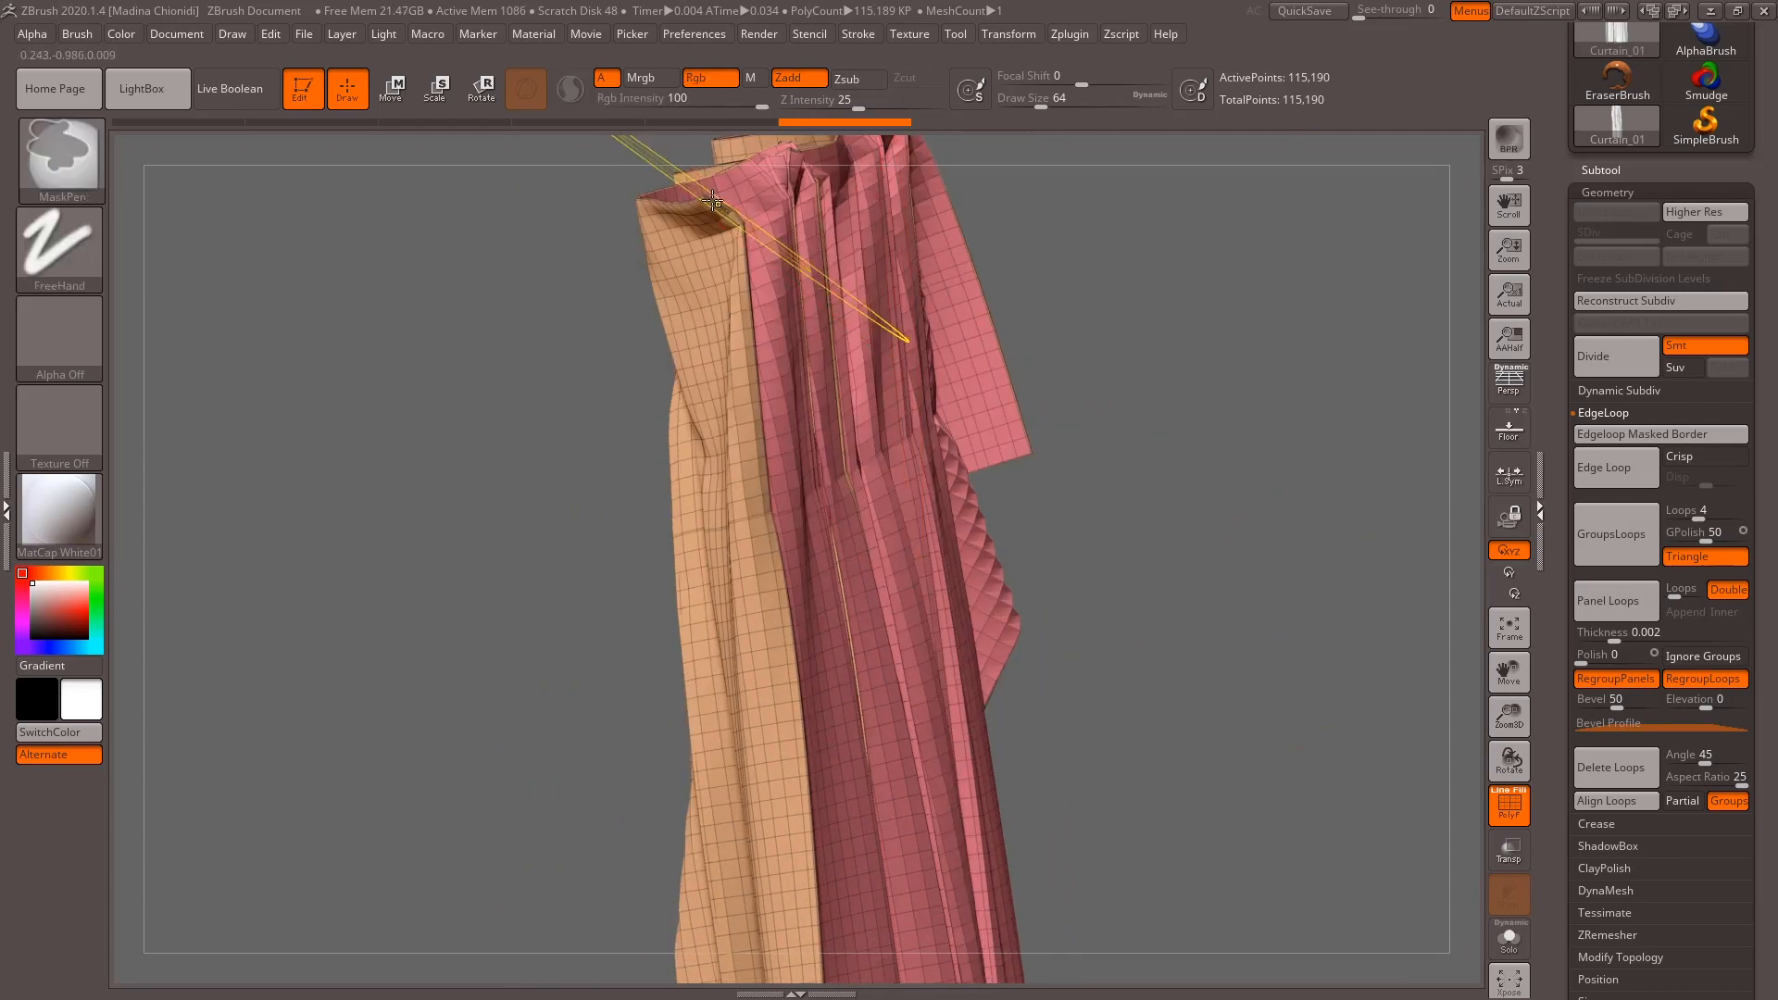
left_click_drag(734, 210, 741, 222, "ctrl")
left_click_drag(1115, 311, 1113, 785, "alt")
left_click_drag(1099, 484, 1119, 695, "alt")
left_click_drag(1223, 313, 1309, 330, "ctrl")
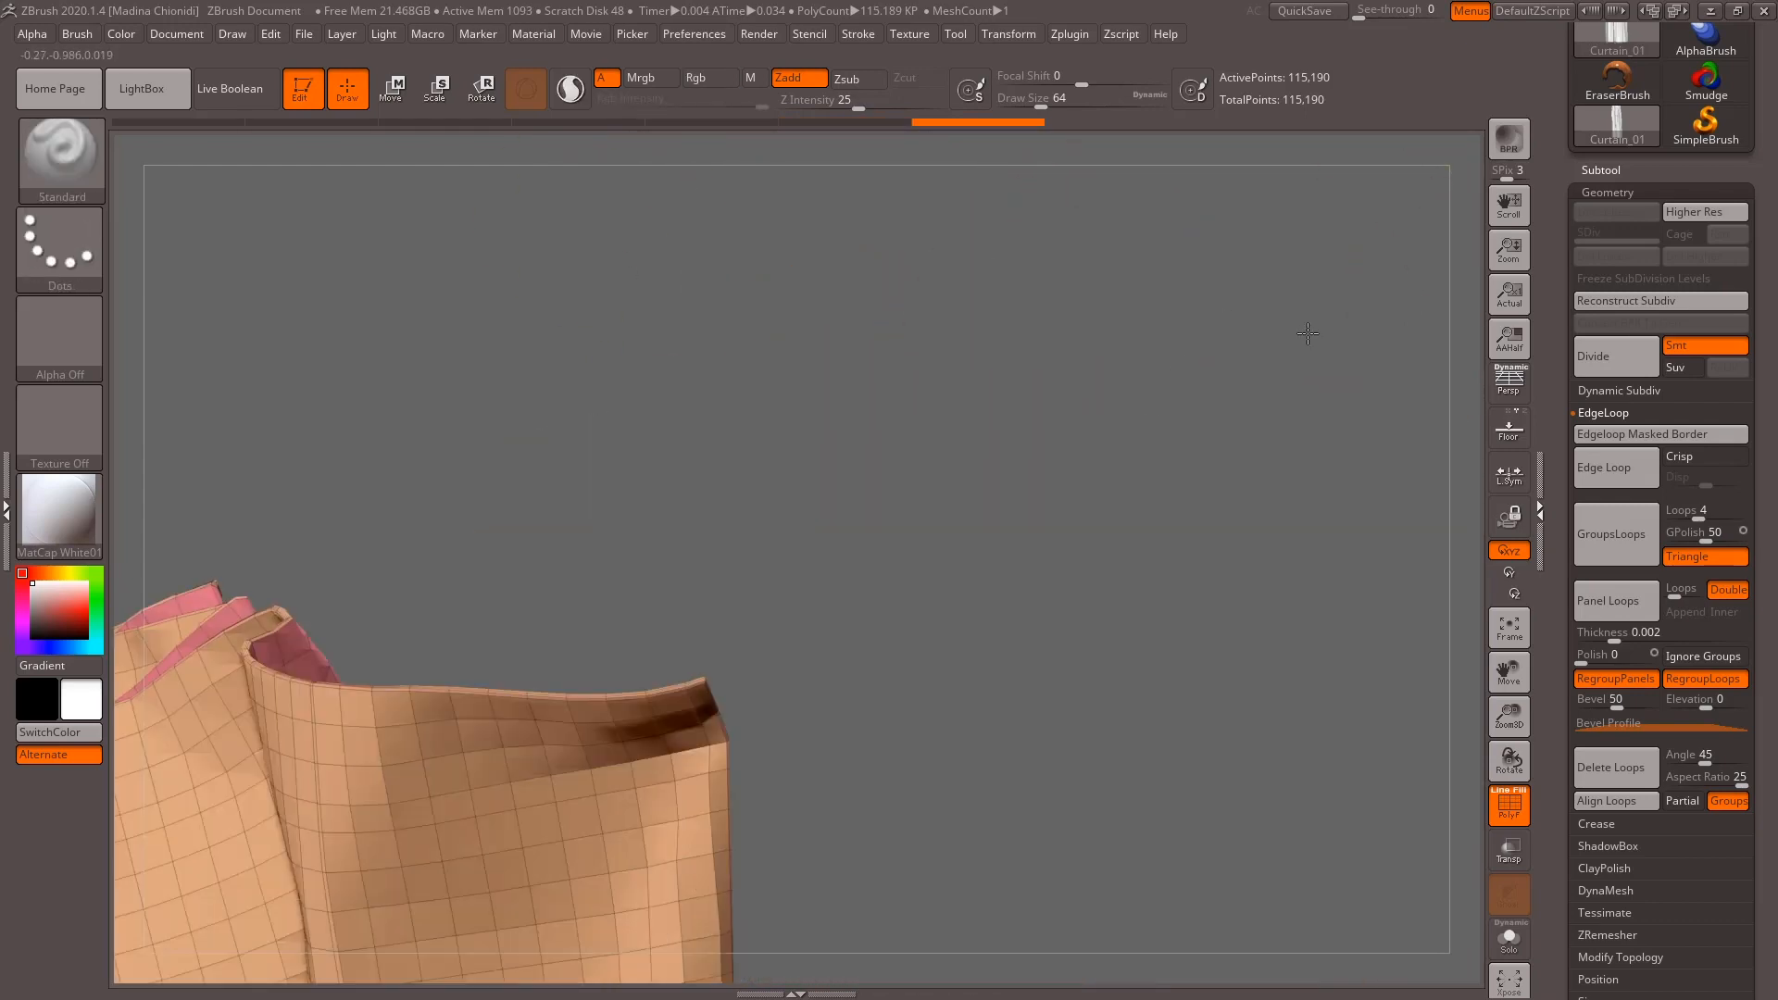
Undo the Panel Loops on the curtain, set the panel loop count to 2 and apply Panel Loops again.
left_click_drag(1191, 457, 1193, 578, "alt")
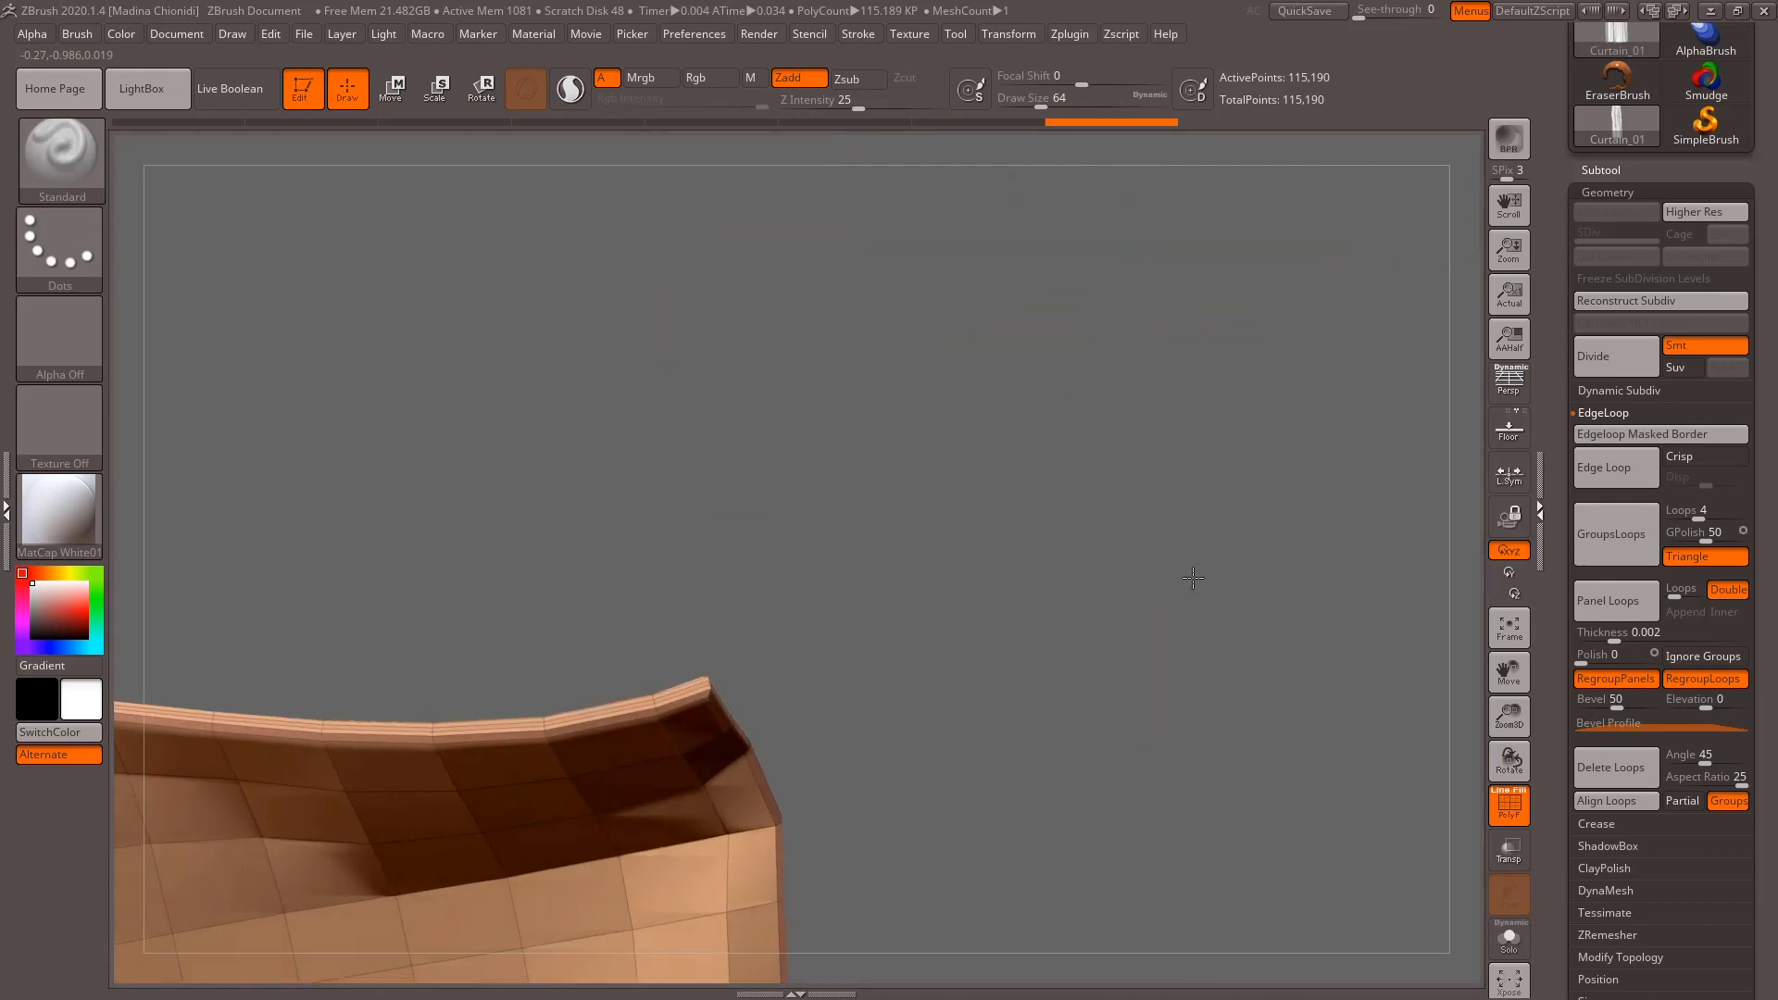
left_click(1315, 686, "ctrl")
left_click(1314, 686, "ctrl")
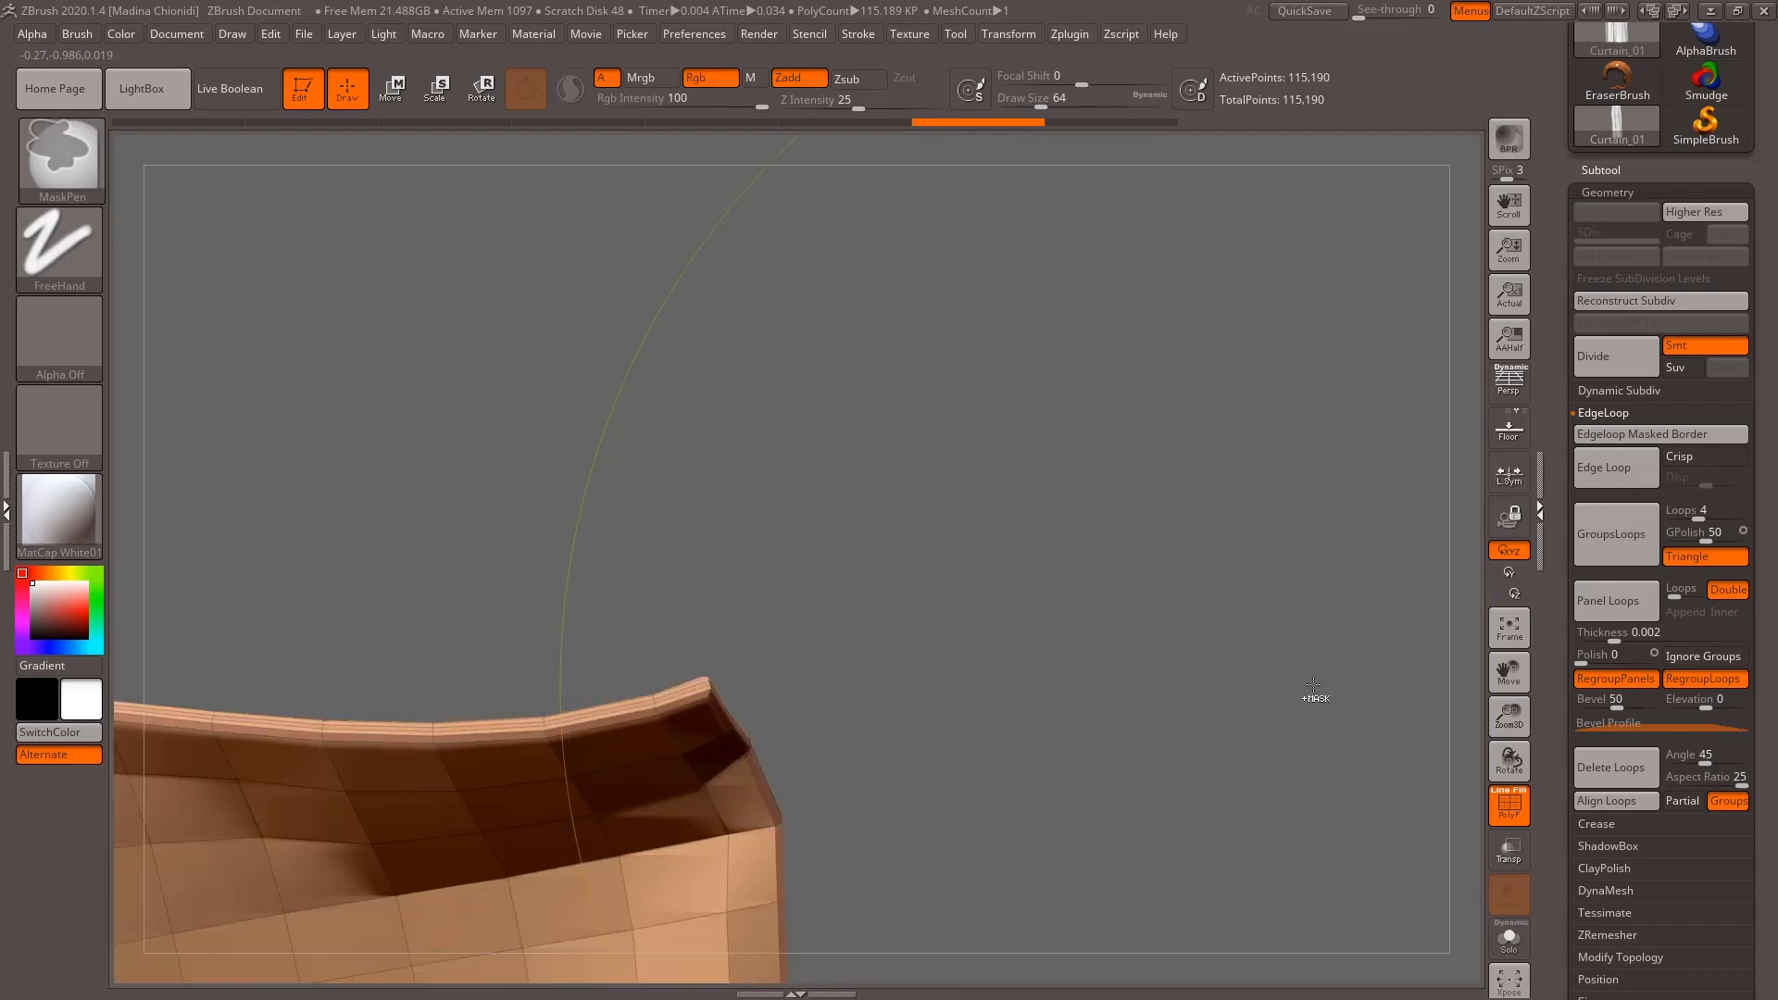
key("ctrl+z")
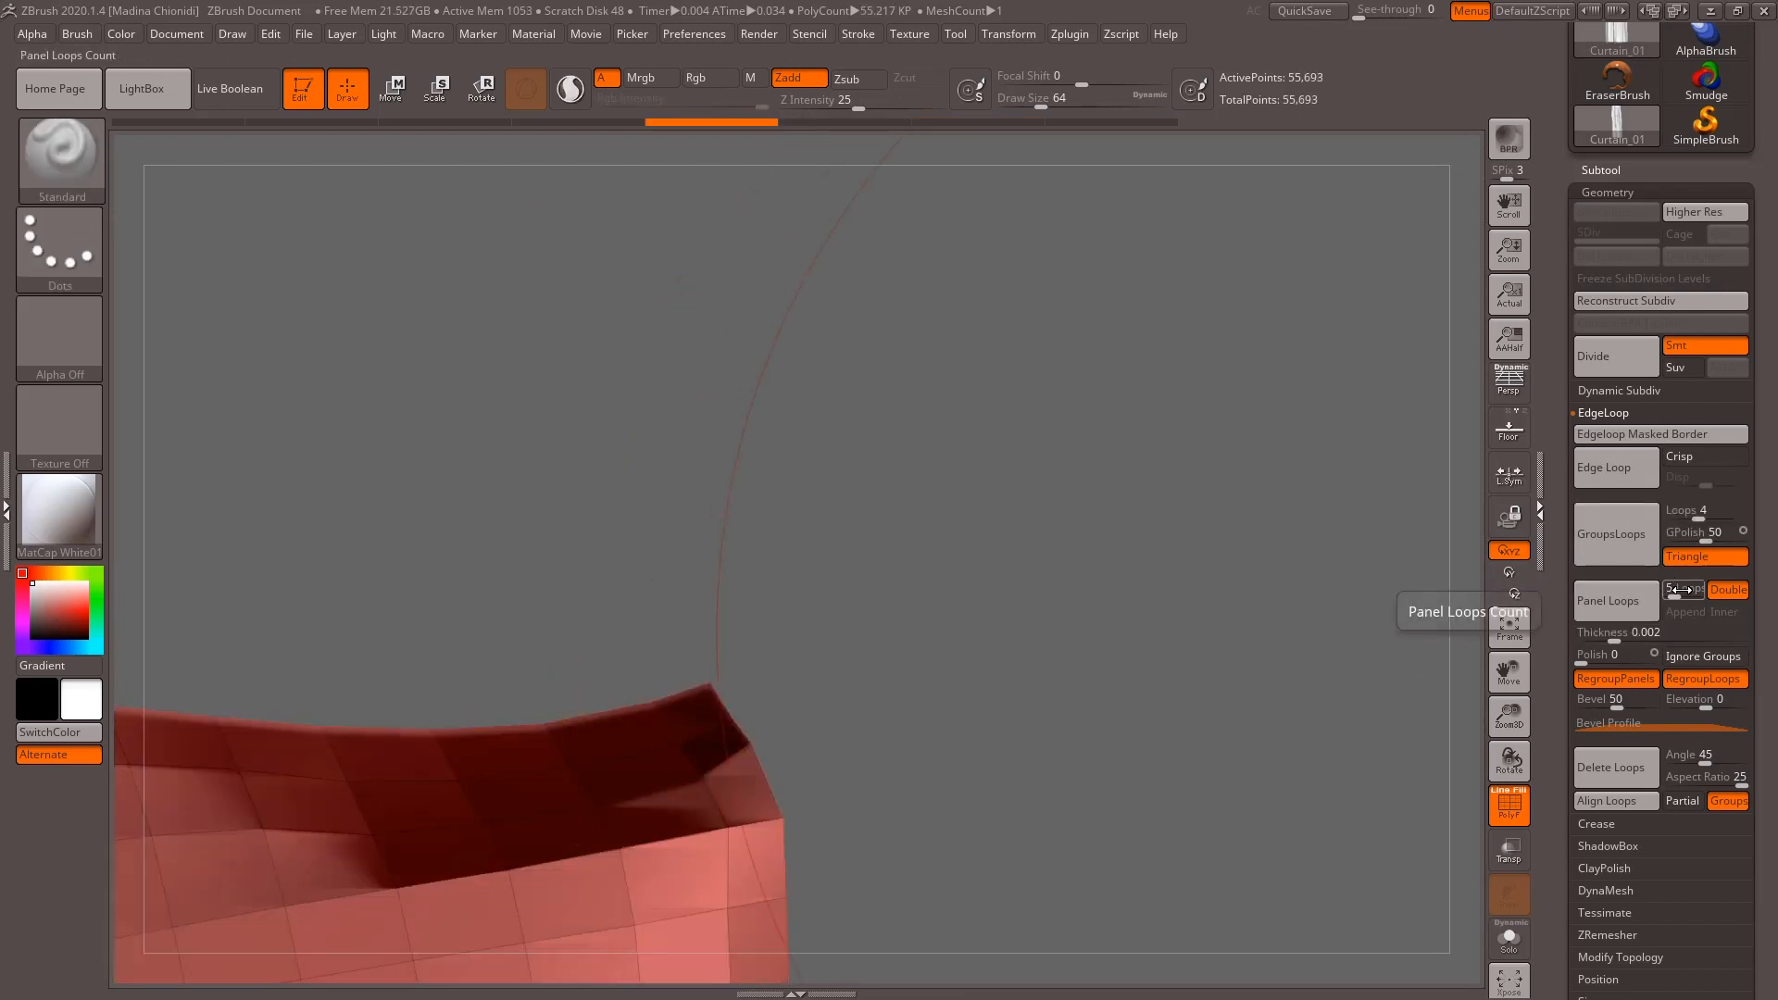
left_click_drag(1681, 590, 1665, 596)
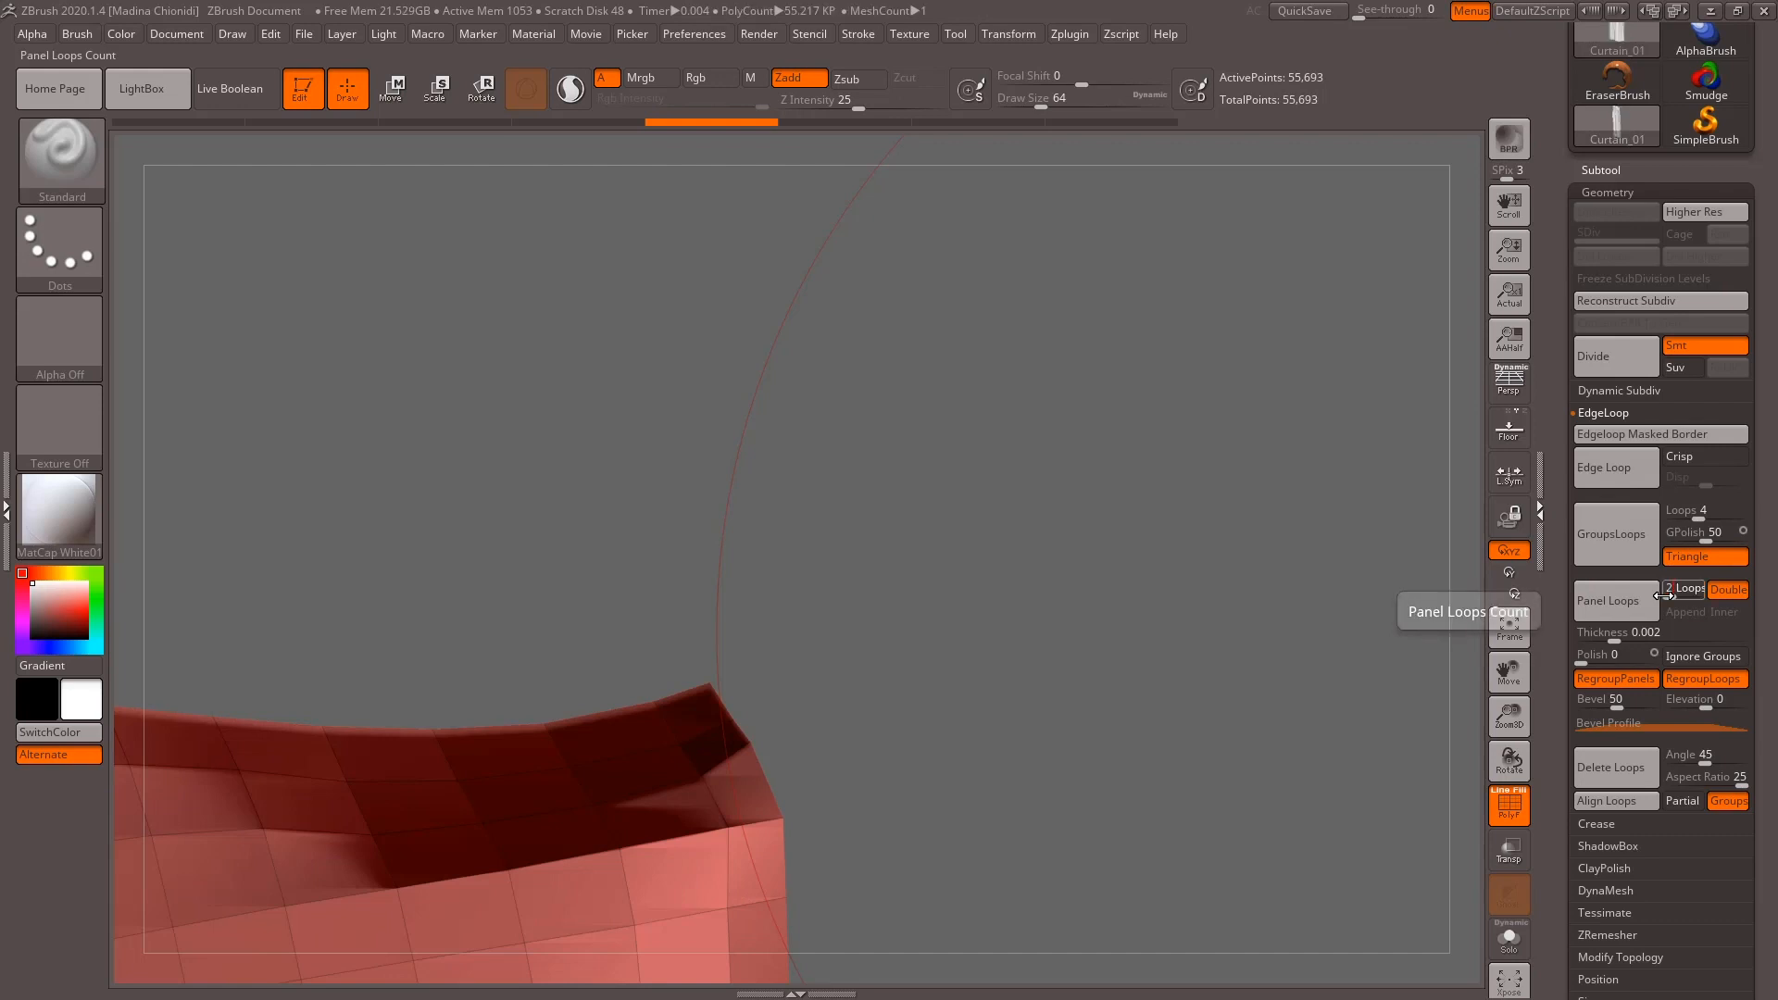
left_click(1627, 598)
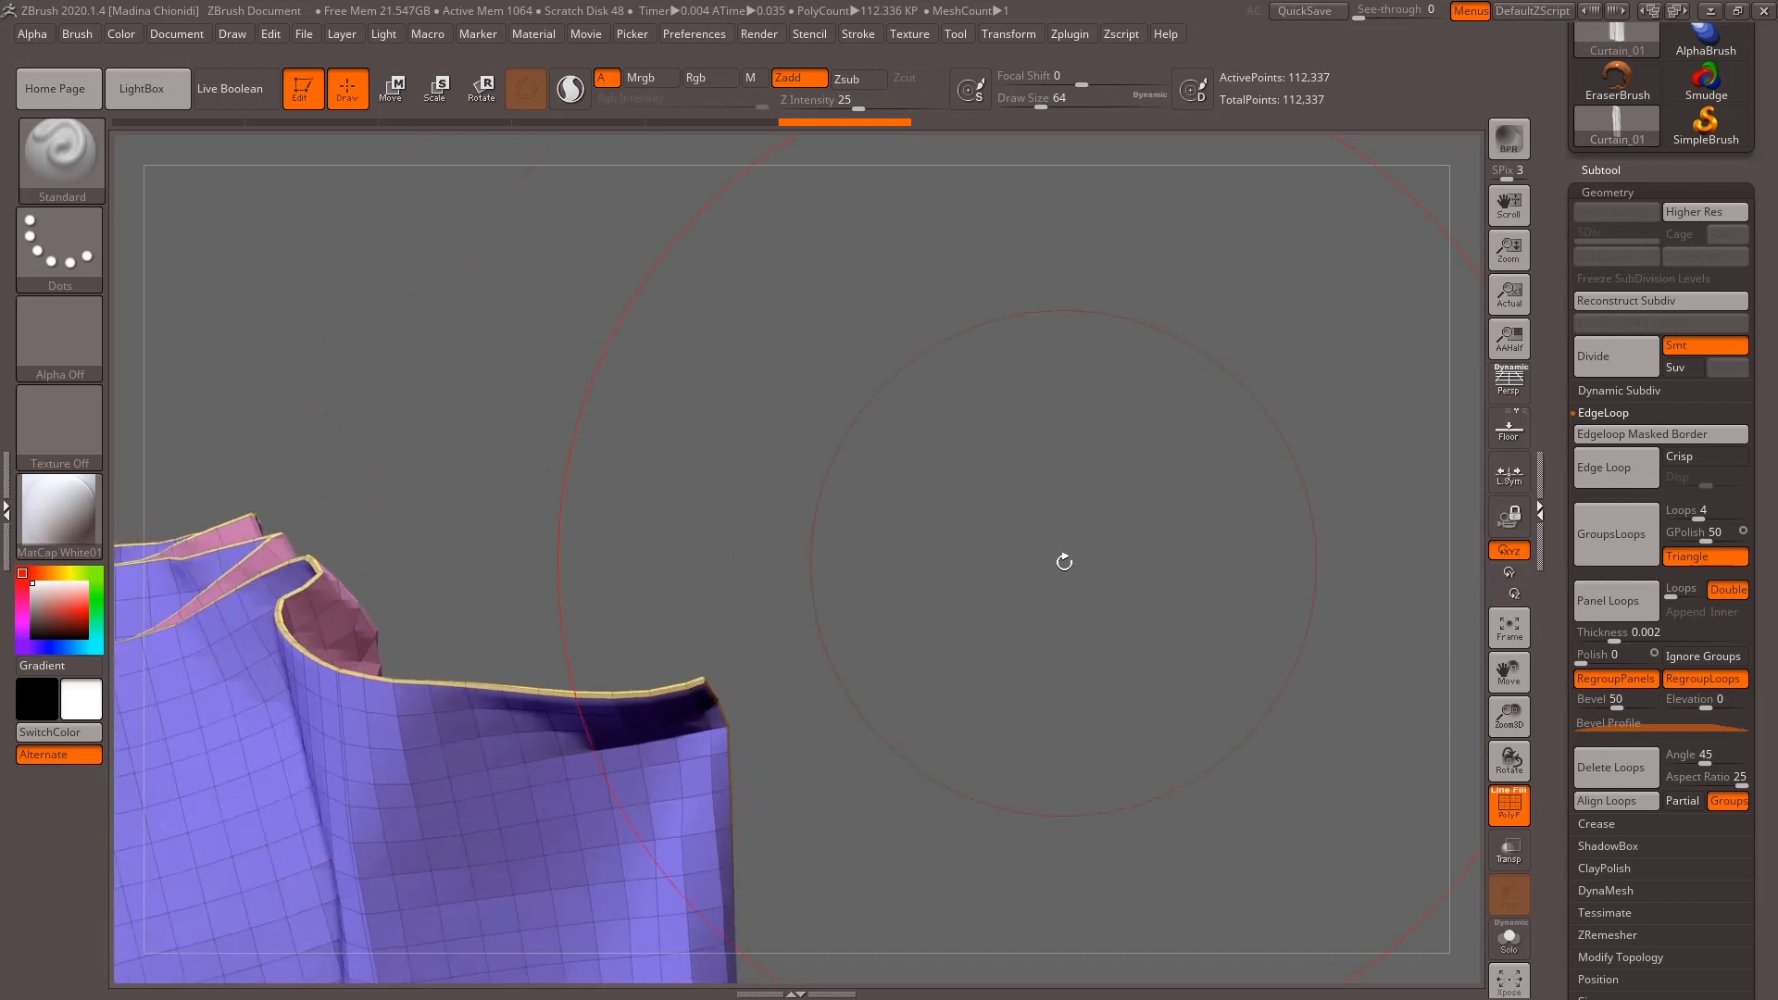
Reduce the brush Draw Size to 7 and check the panelled curtain from the upper edge to its full length.
key("s")
left_click(1035, 557)
left_click_drag(1107, 681, 1062, 560, "alt")
mouse_move(1095, 756)
left_mouse_down("alt")
mouse_move(1164, 539)
mouse_move(1151, 615)
mouse_move(1028, 526)
mouse_move(1093, 616)
mouse_move(1184, 595)
mouse_move(1175, 643)
mouse_move(1111, 464)
mouse_move(1198, 559)
mouse_move(1139, 710)
mouse_move(1302, 544)
left_mouse_up("alt")
mouse_move(1284, 639)
left_mouse_down("alt")
mouse_move(1286, 592)
mouse_move(1285, 629)
left_mouse_up("alt")
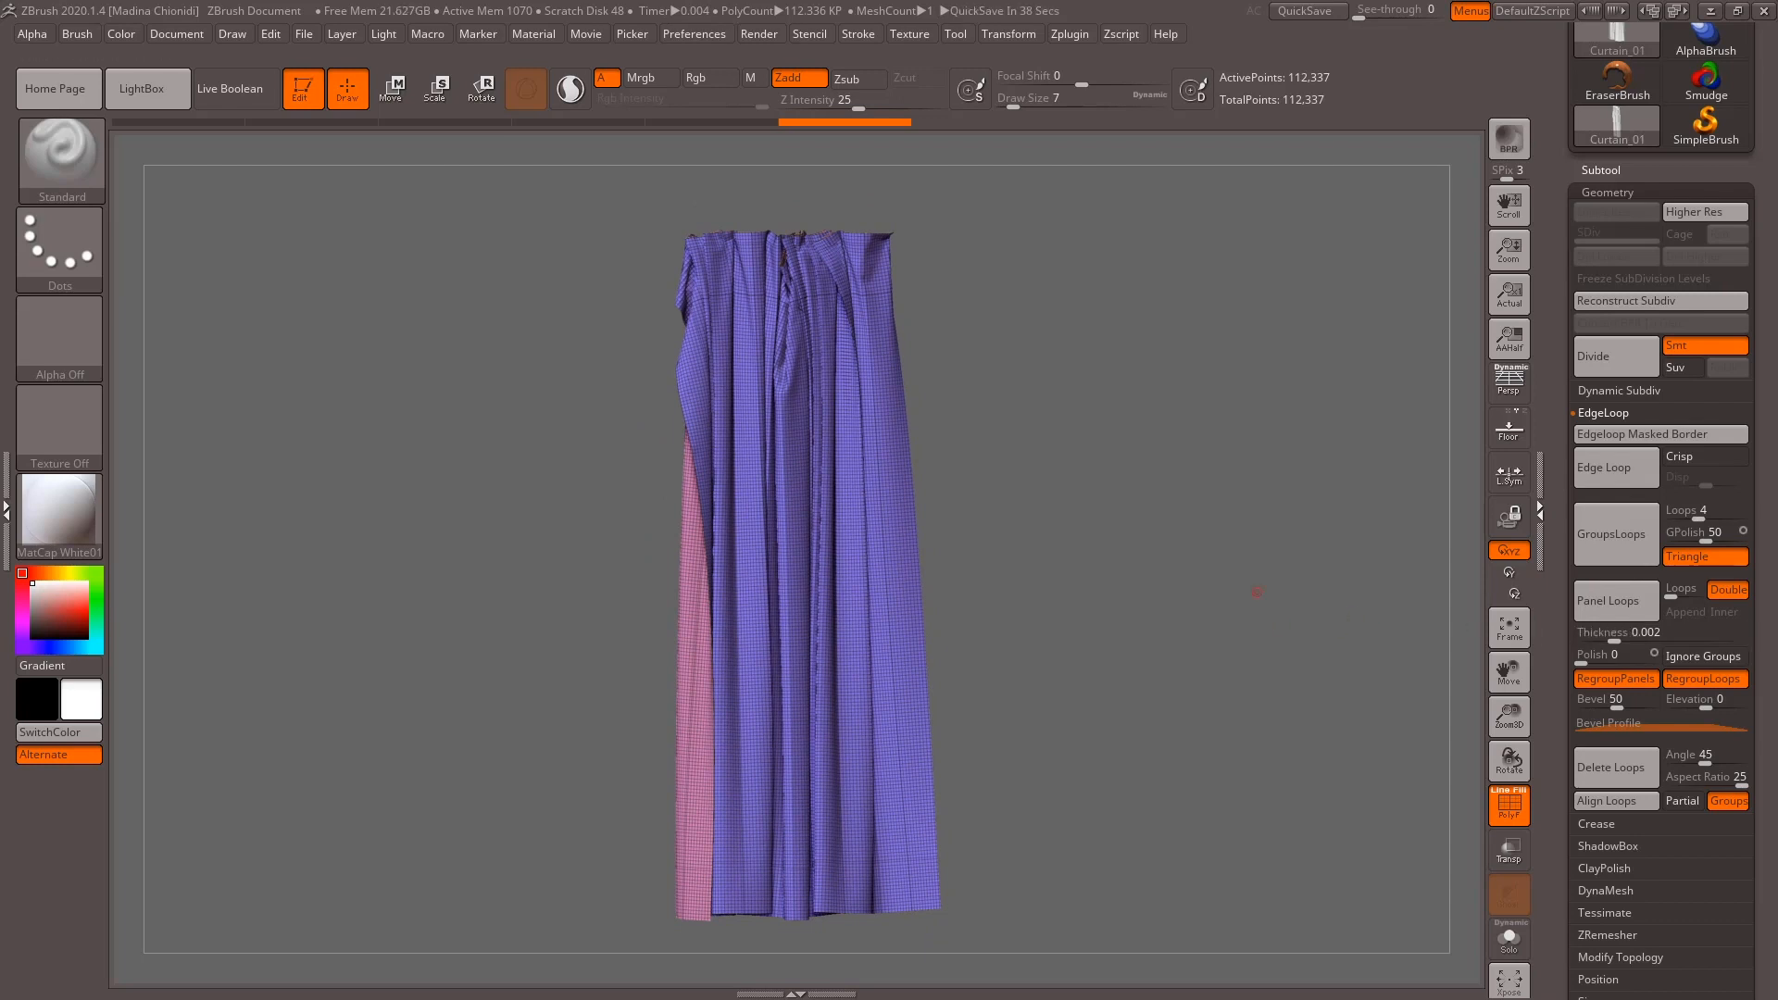
Append a PolyMesh3D star as a new subtool below Curtain_01 and make it the active subtool.
left_click(1645, 186)
left_click(1613, 171)
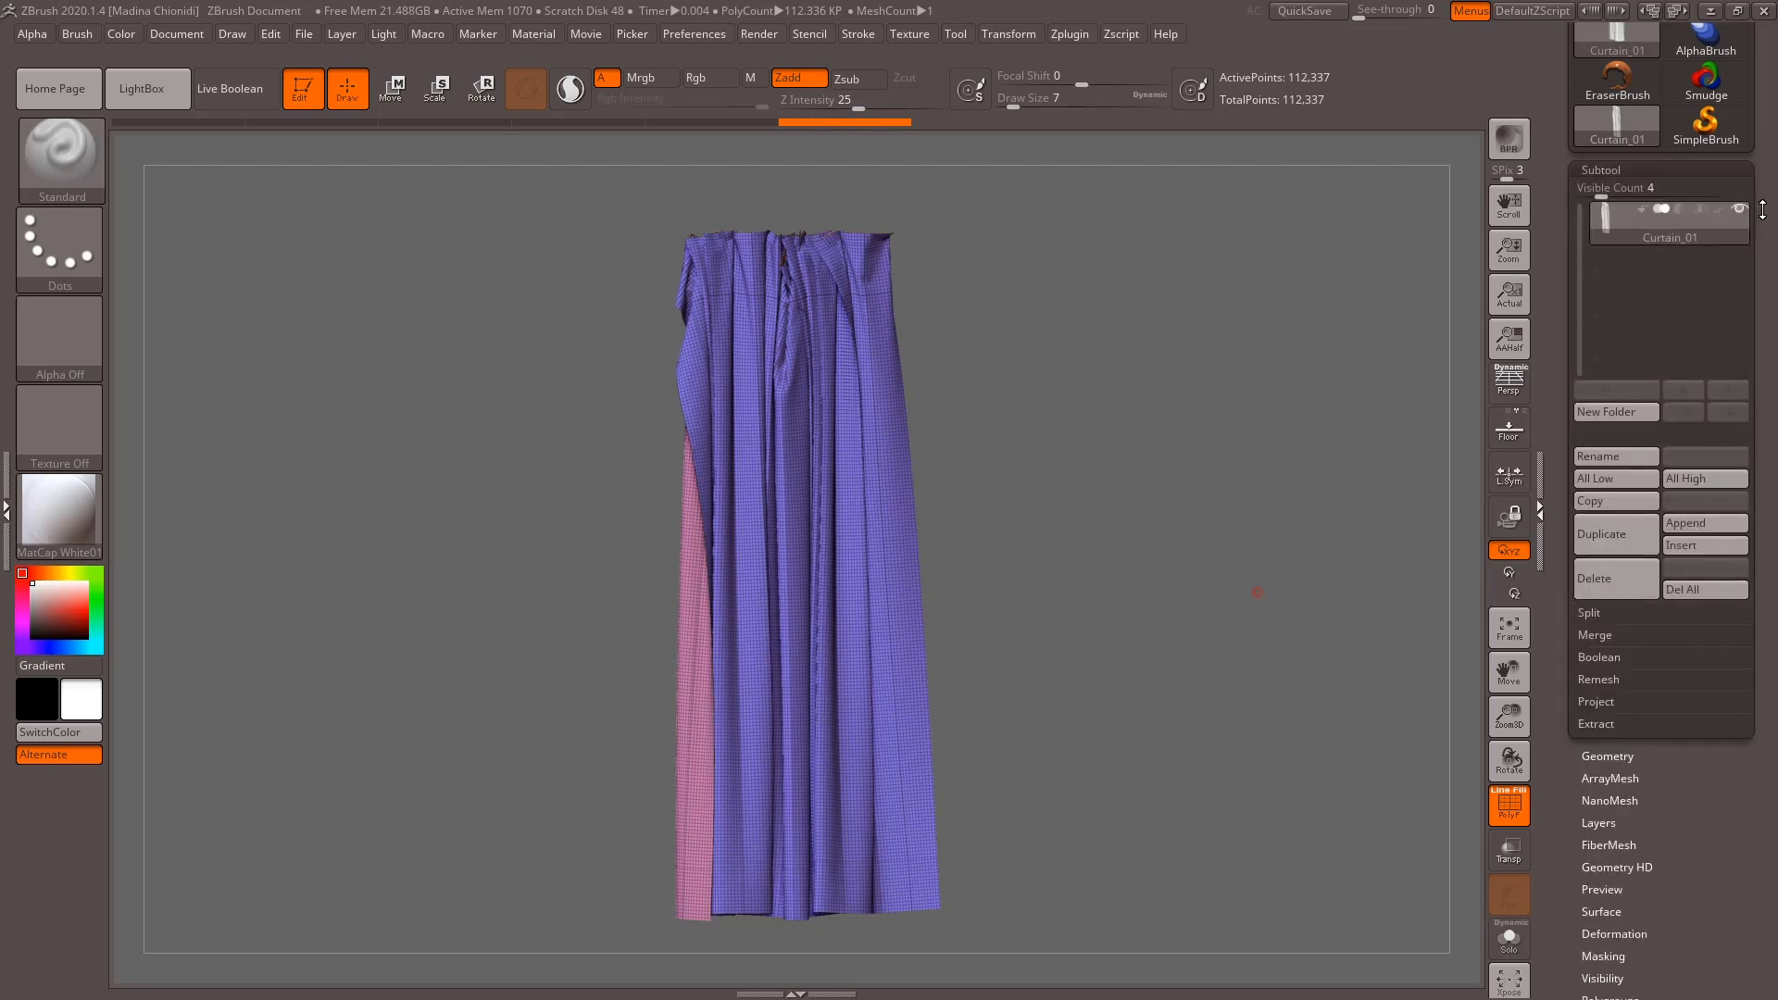
left_click_drag(1765, 209, 1757, 301)
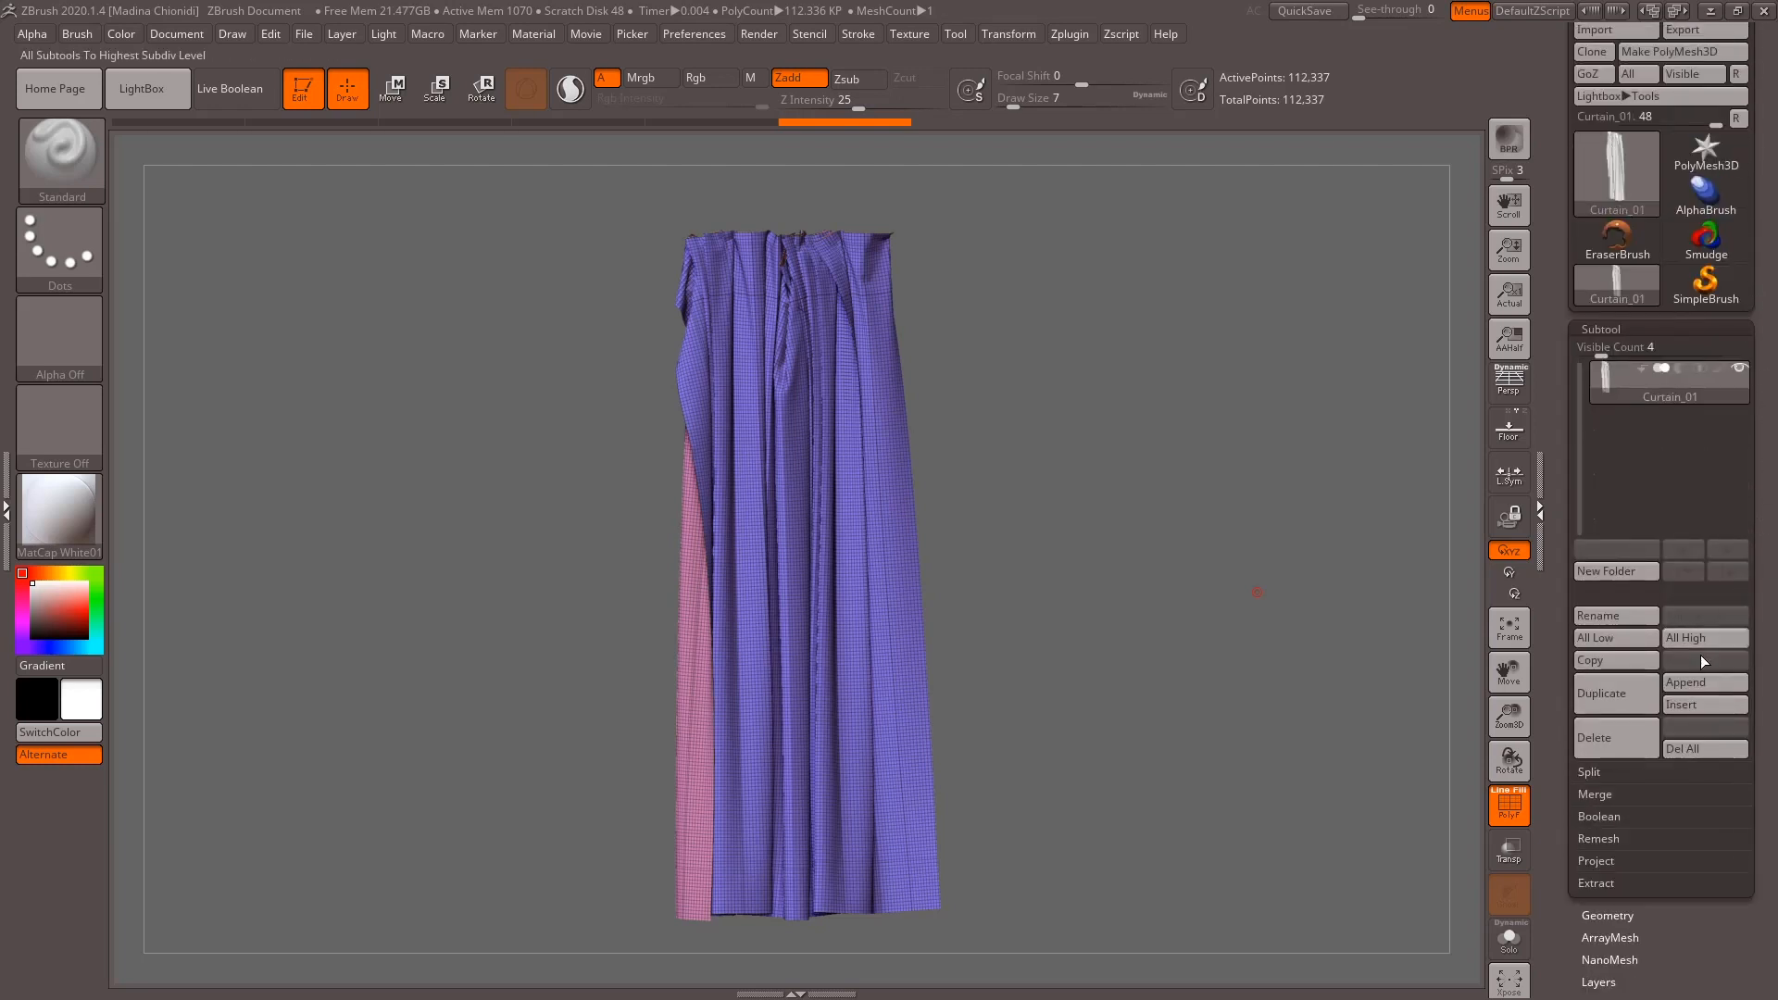
left_click(1693, 687)
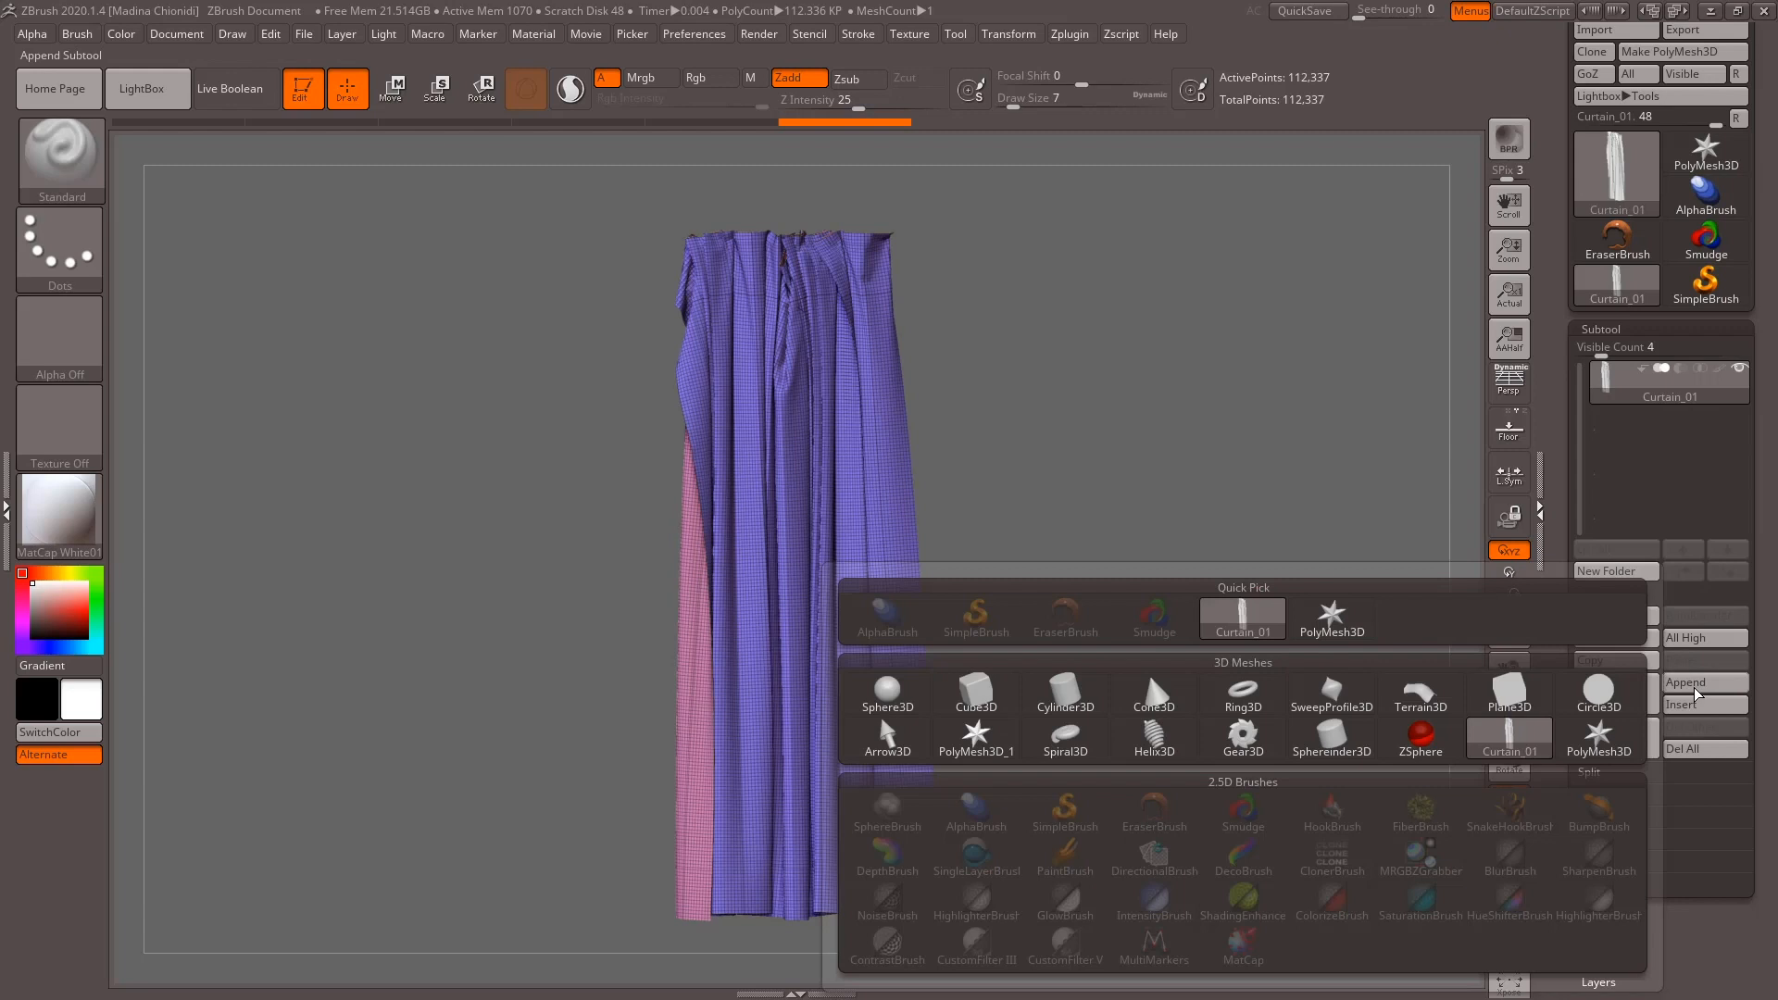
left_click(1602, 736)
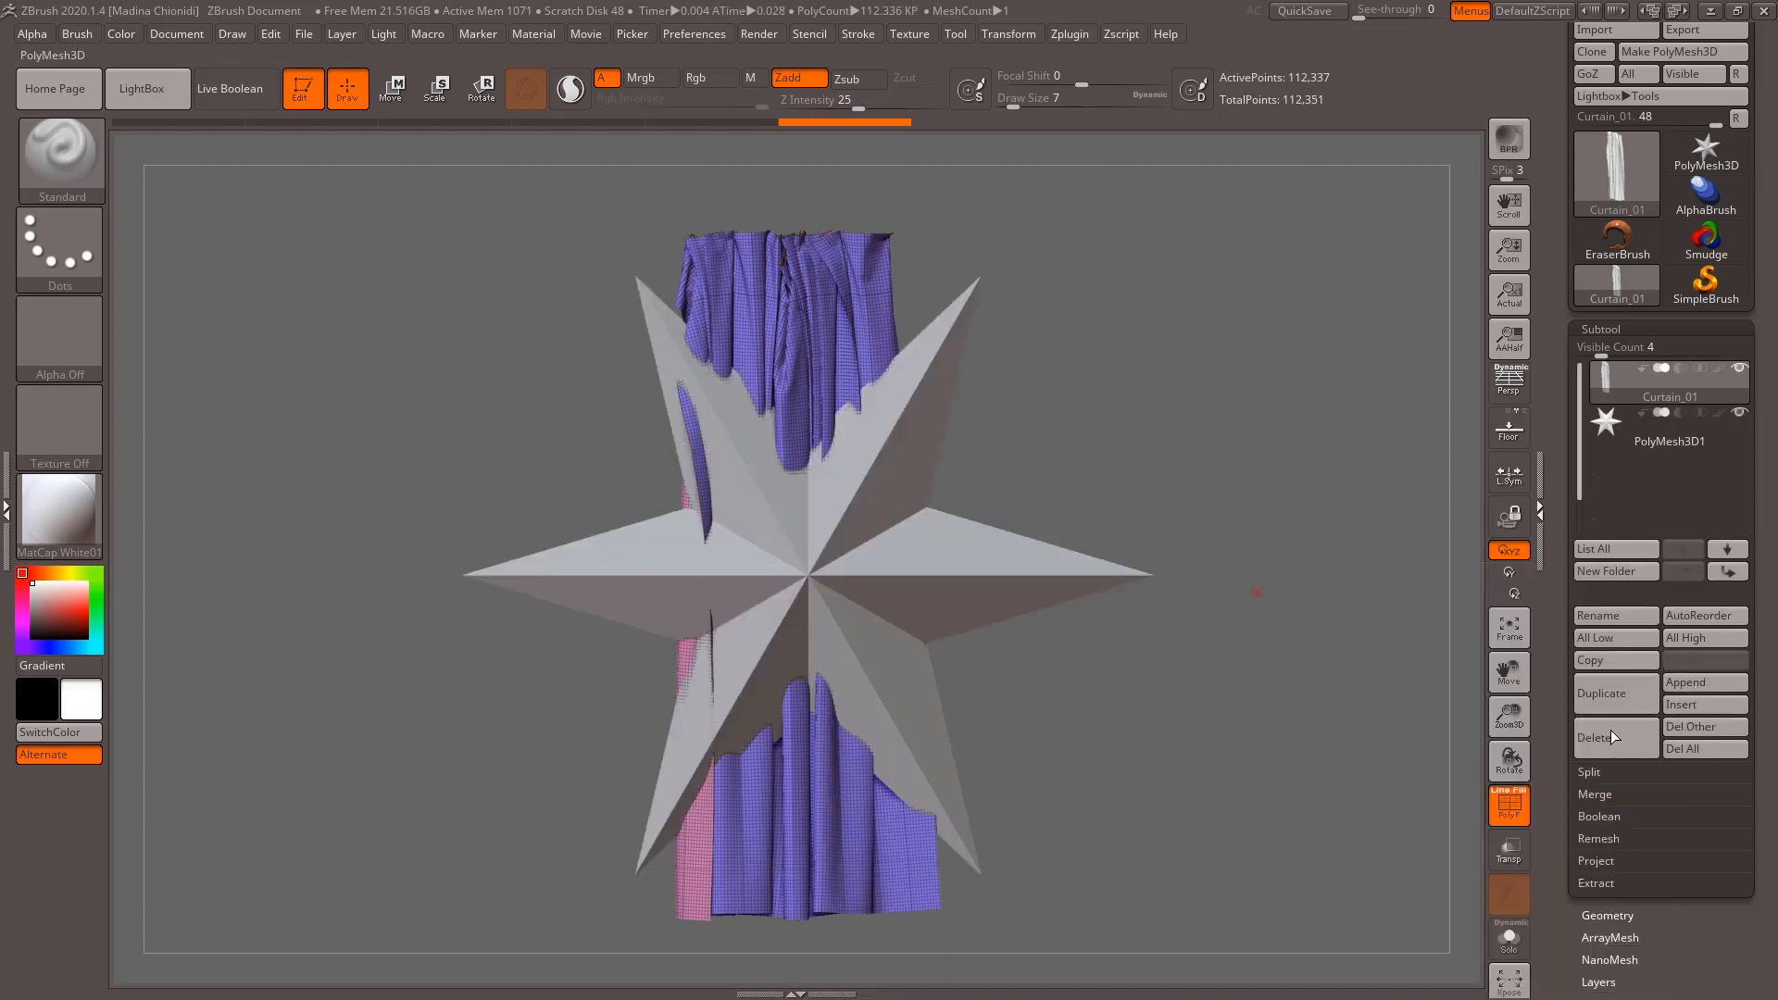
left_click(1604, 439)
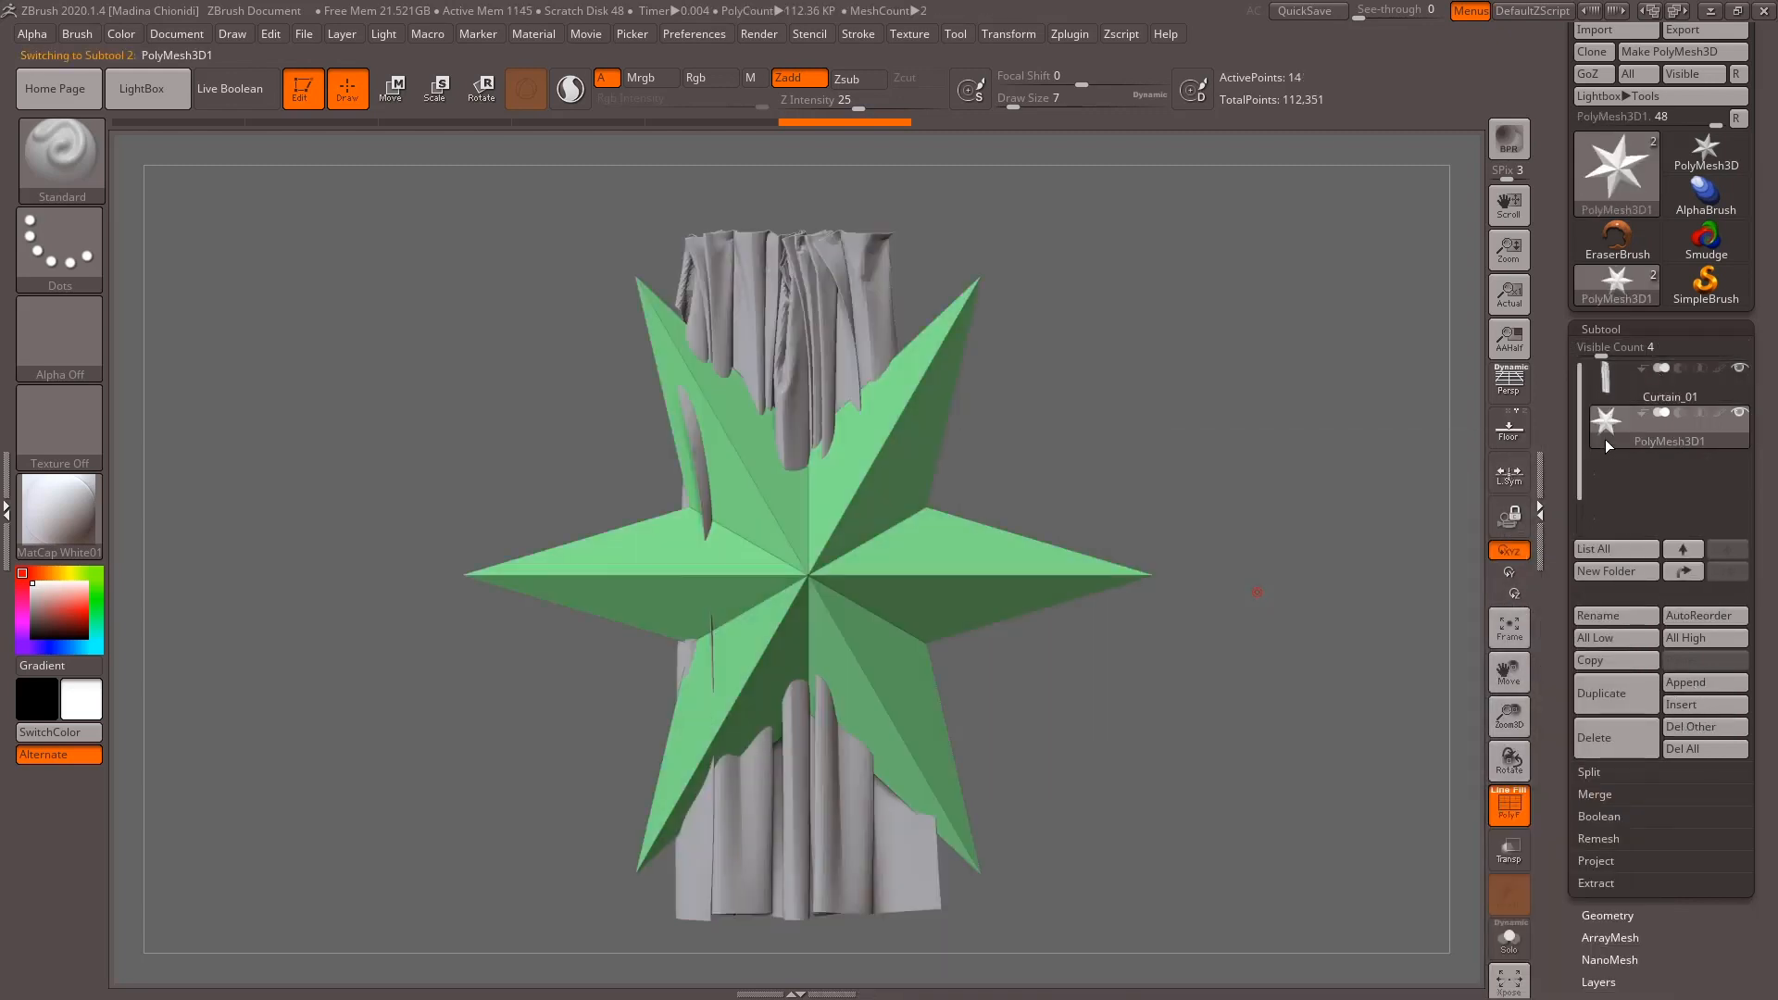
Replace the star subtool by importing Rods.obj from the Tutorial_Curtains folder.
left_click_drag(1622, 37, 1645, 124)
left_click(1641, 117)
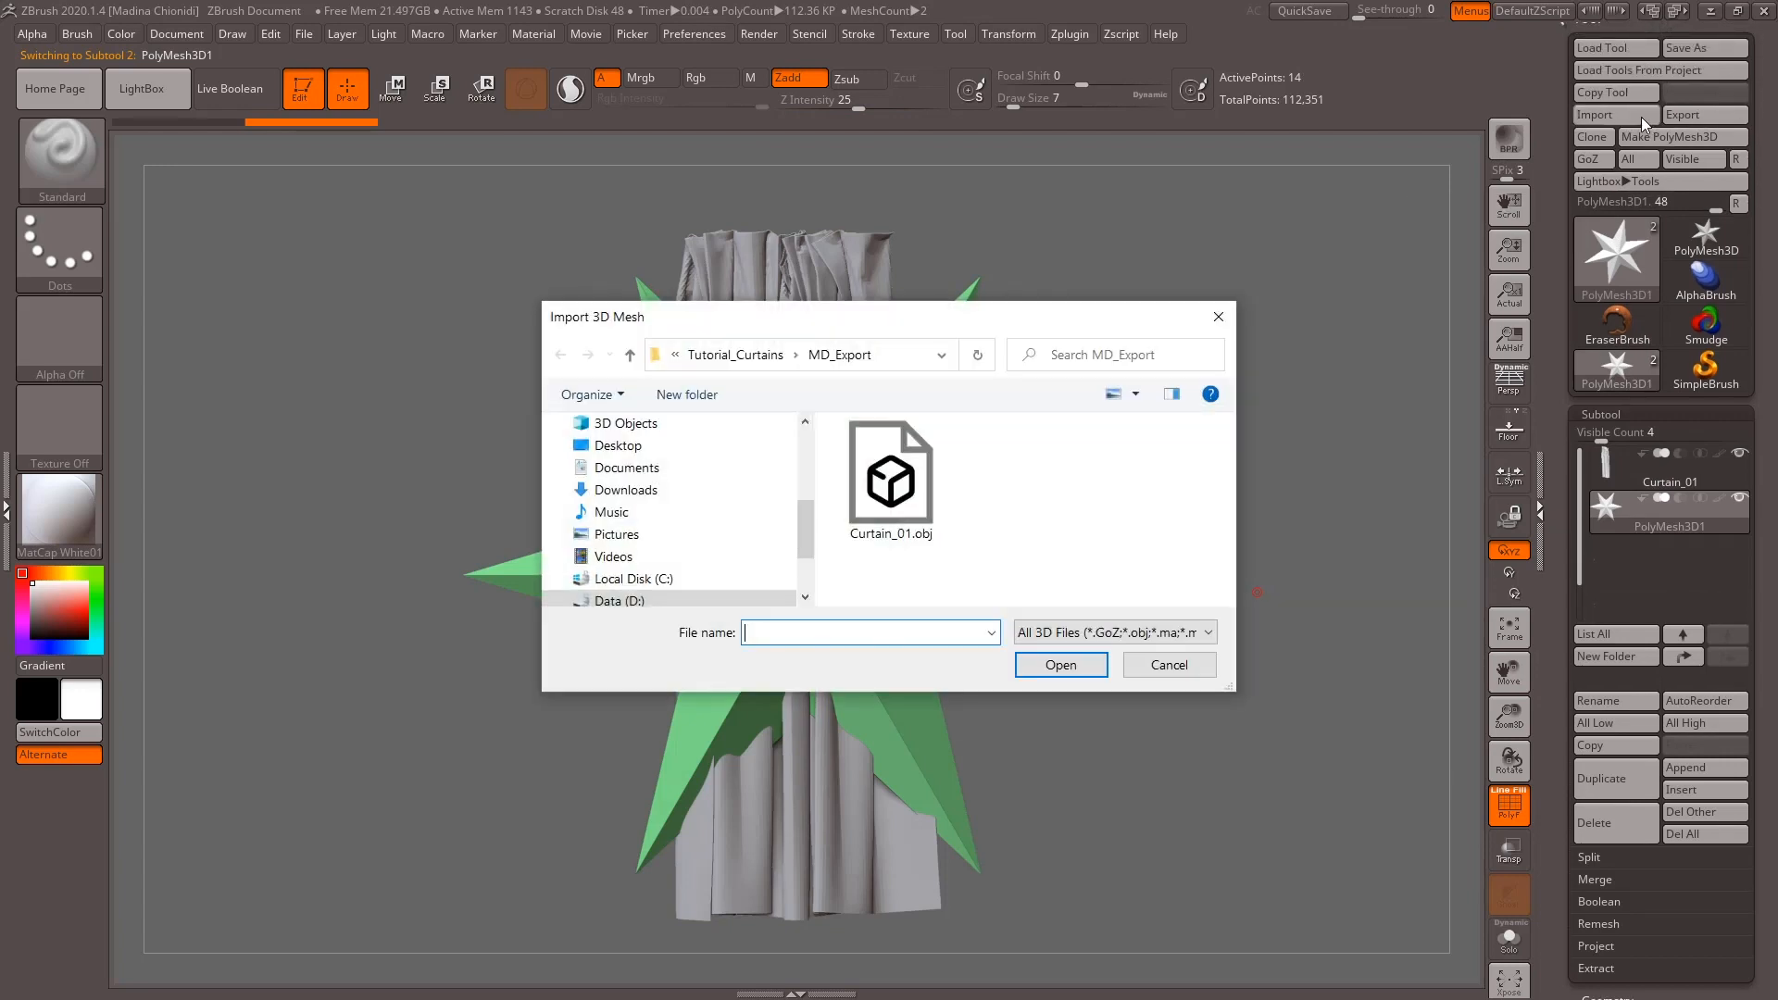
left_click(797, 356)
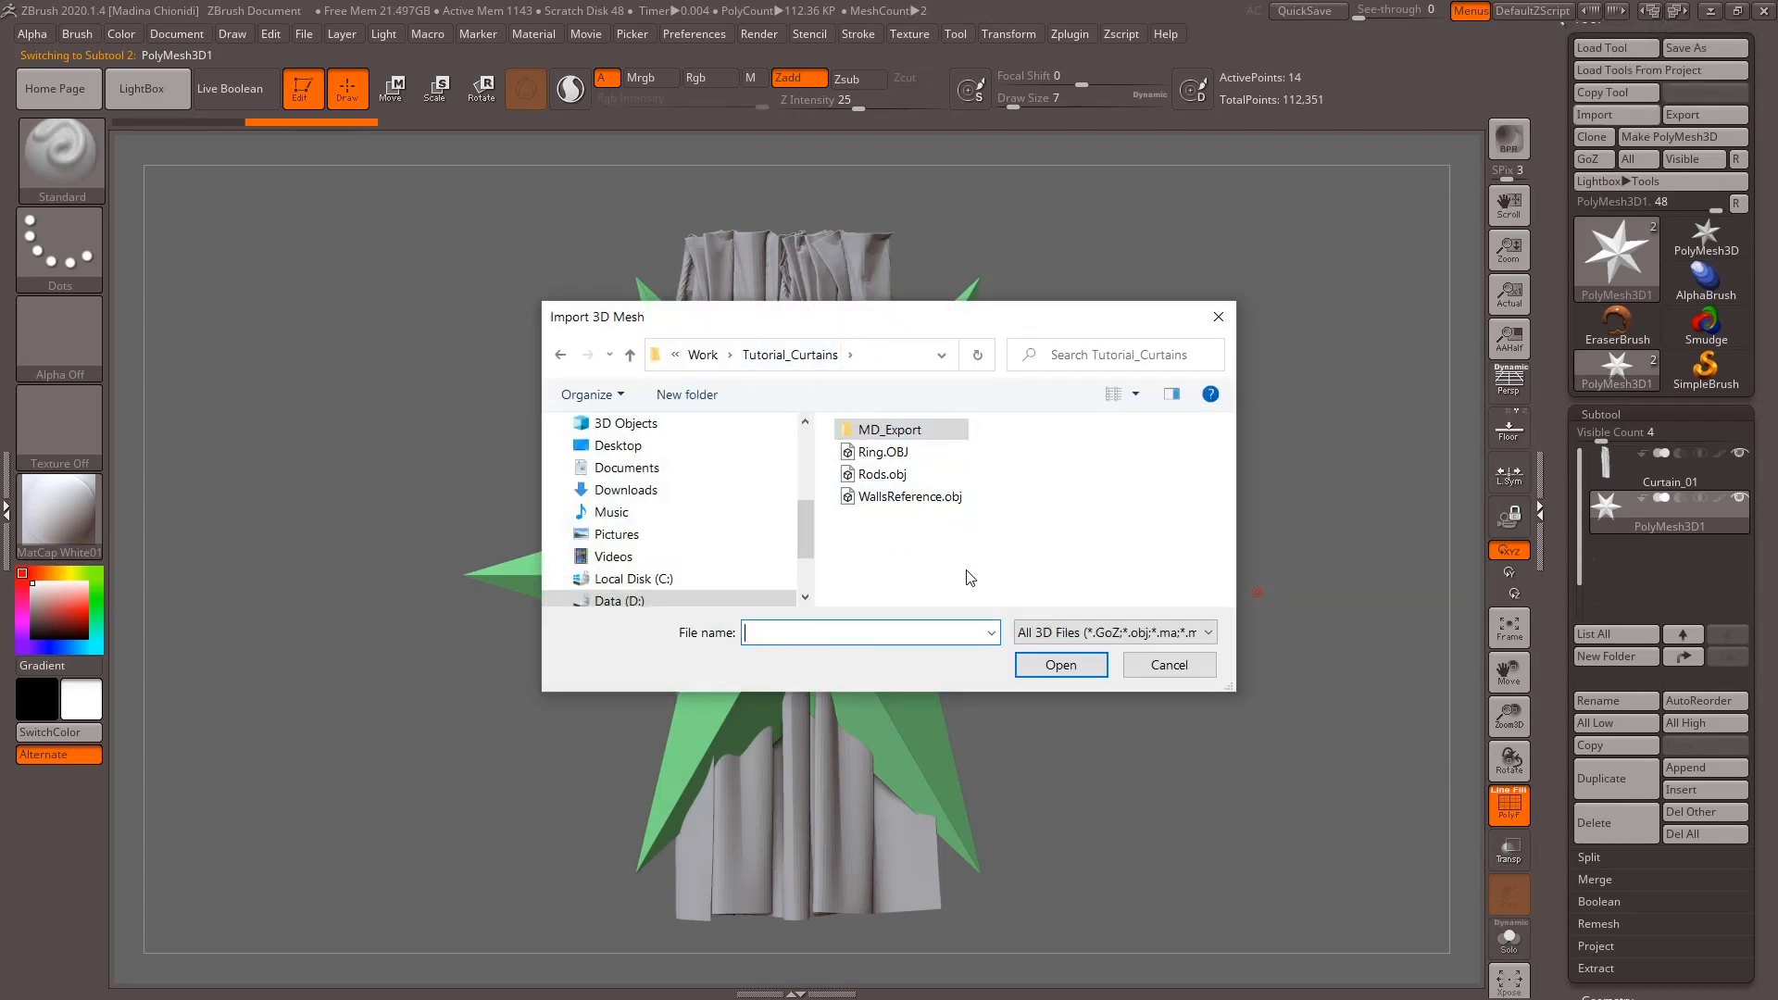
double_click(882, 474)
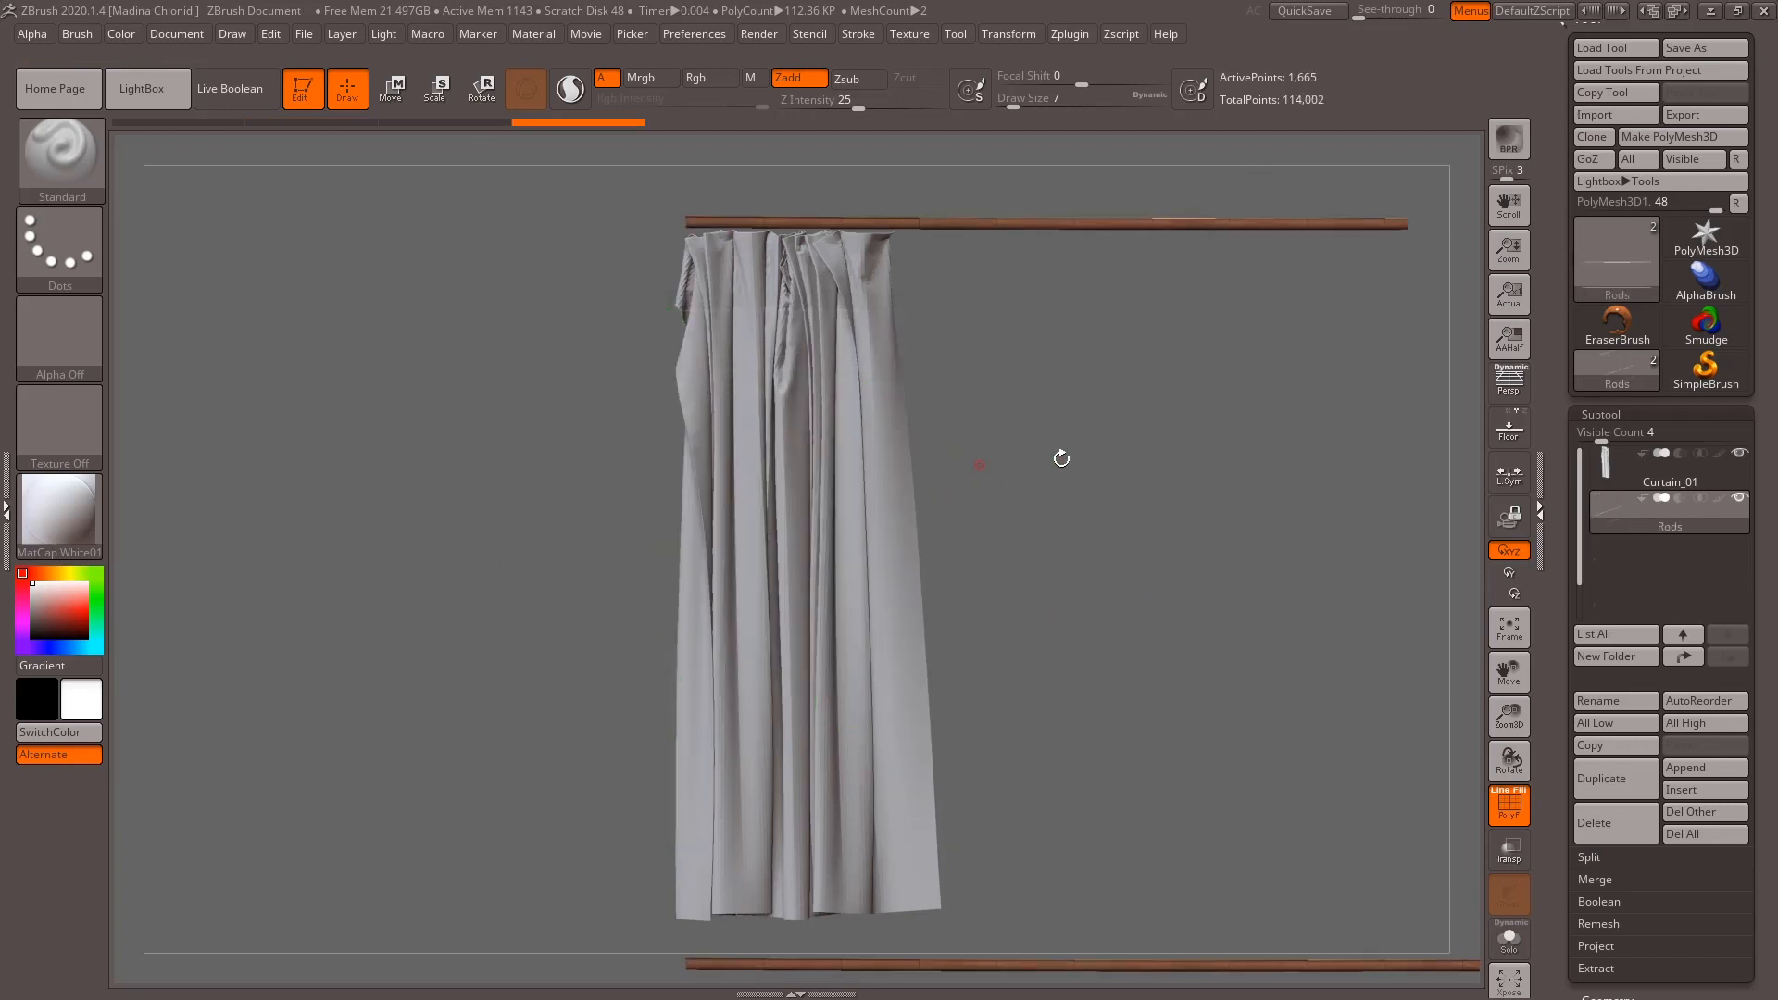
Append another PolyMesh3D subtool and replace it by importing WallsReference.obj.
left_click_drag(1230, 503, 988, 538, "alt")
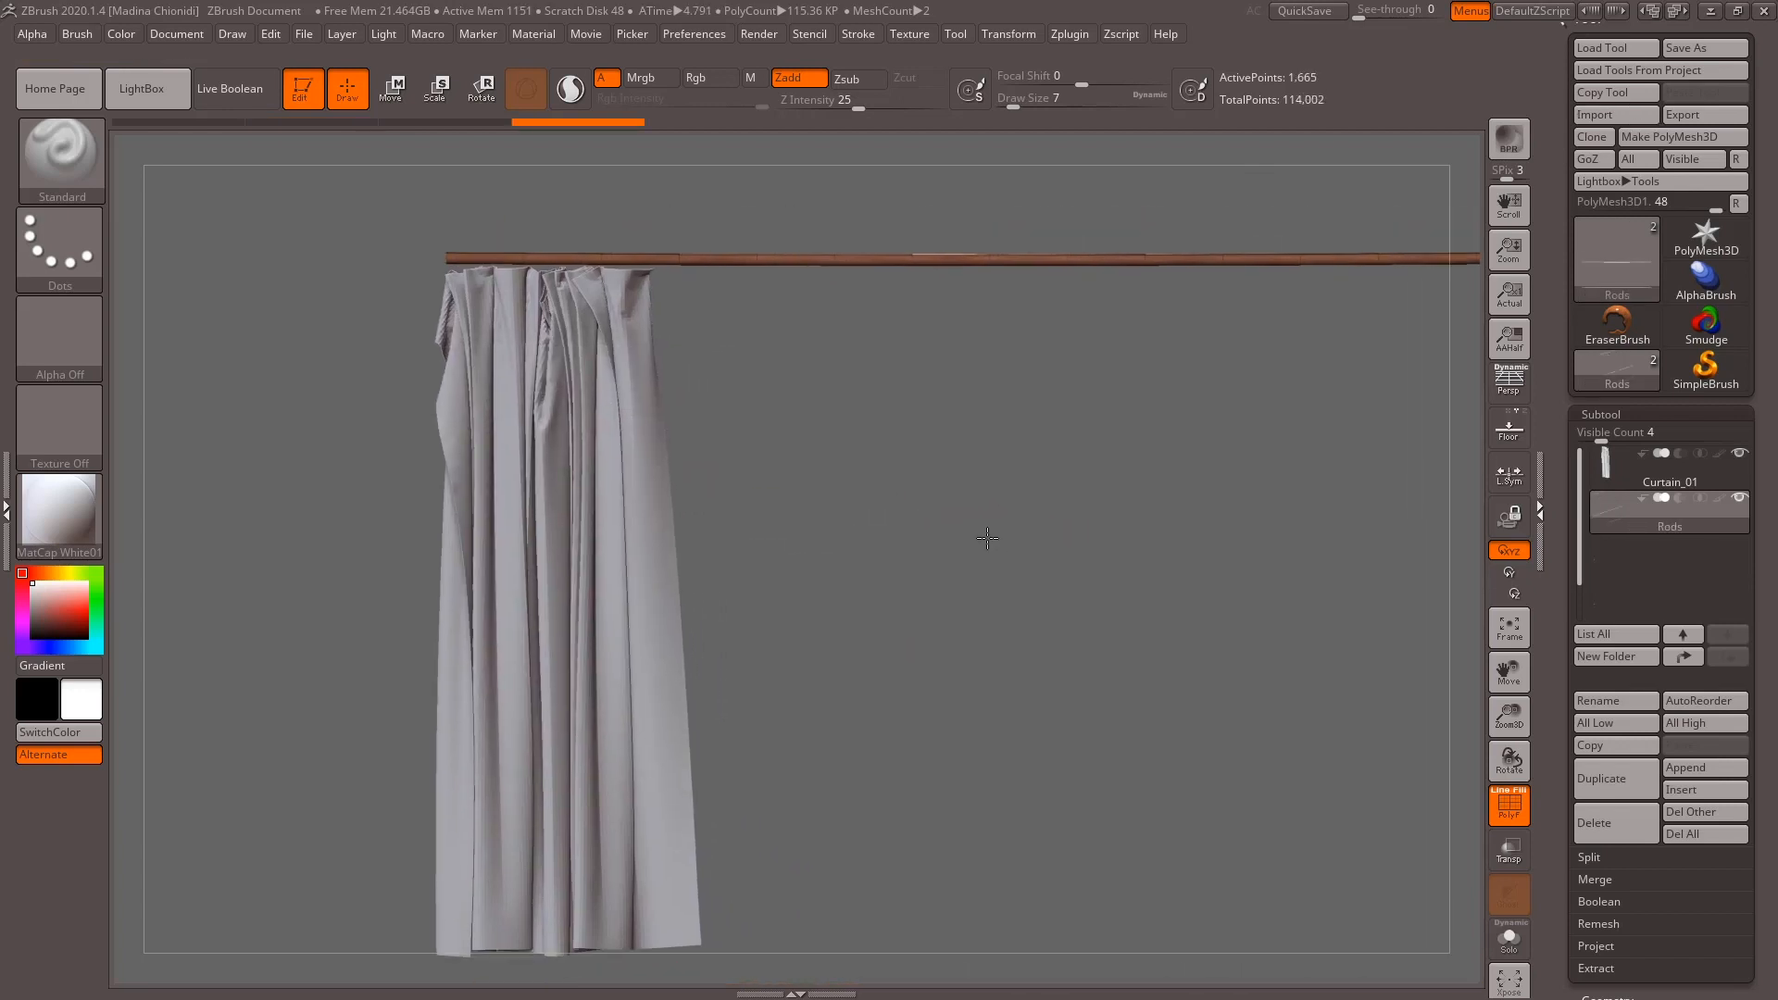
left_click(1704, 767)
left_click(1601, 746)
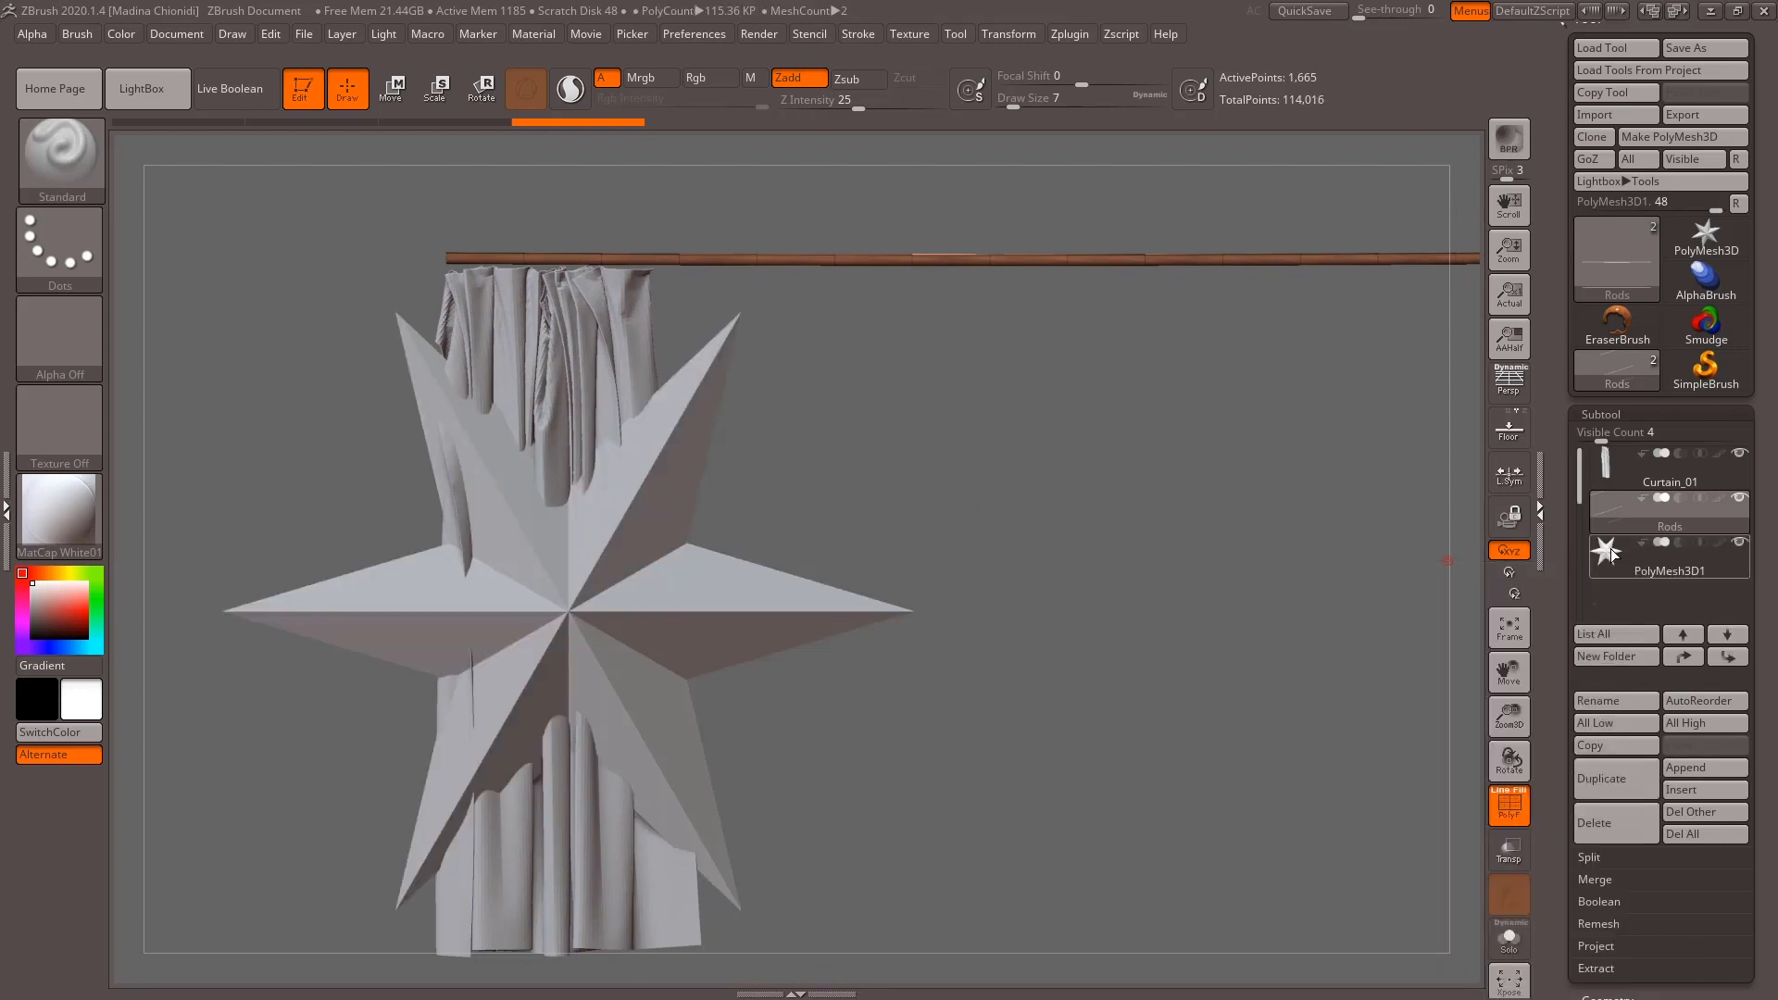
left_click(1608, 556)
left_click(1612, 115)
double_click(954, 499)
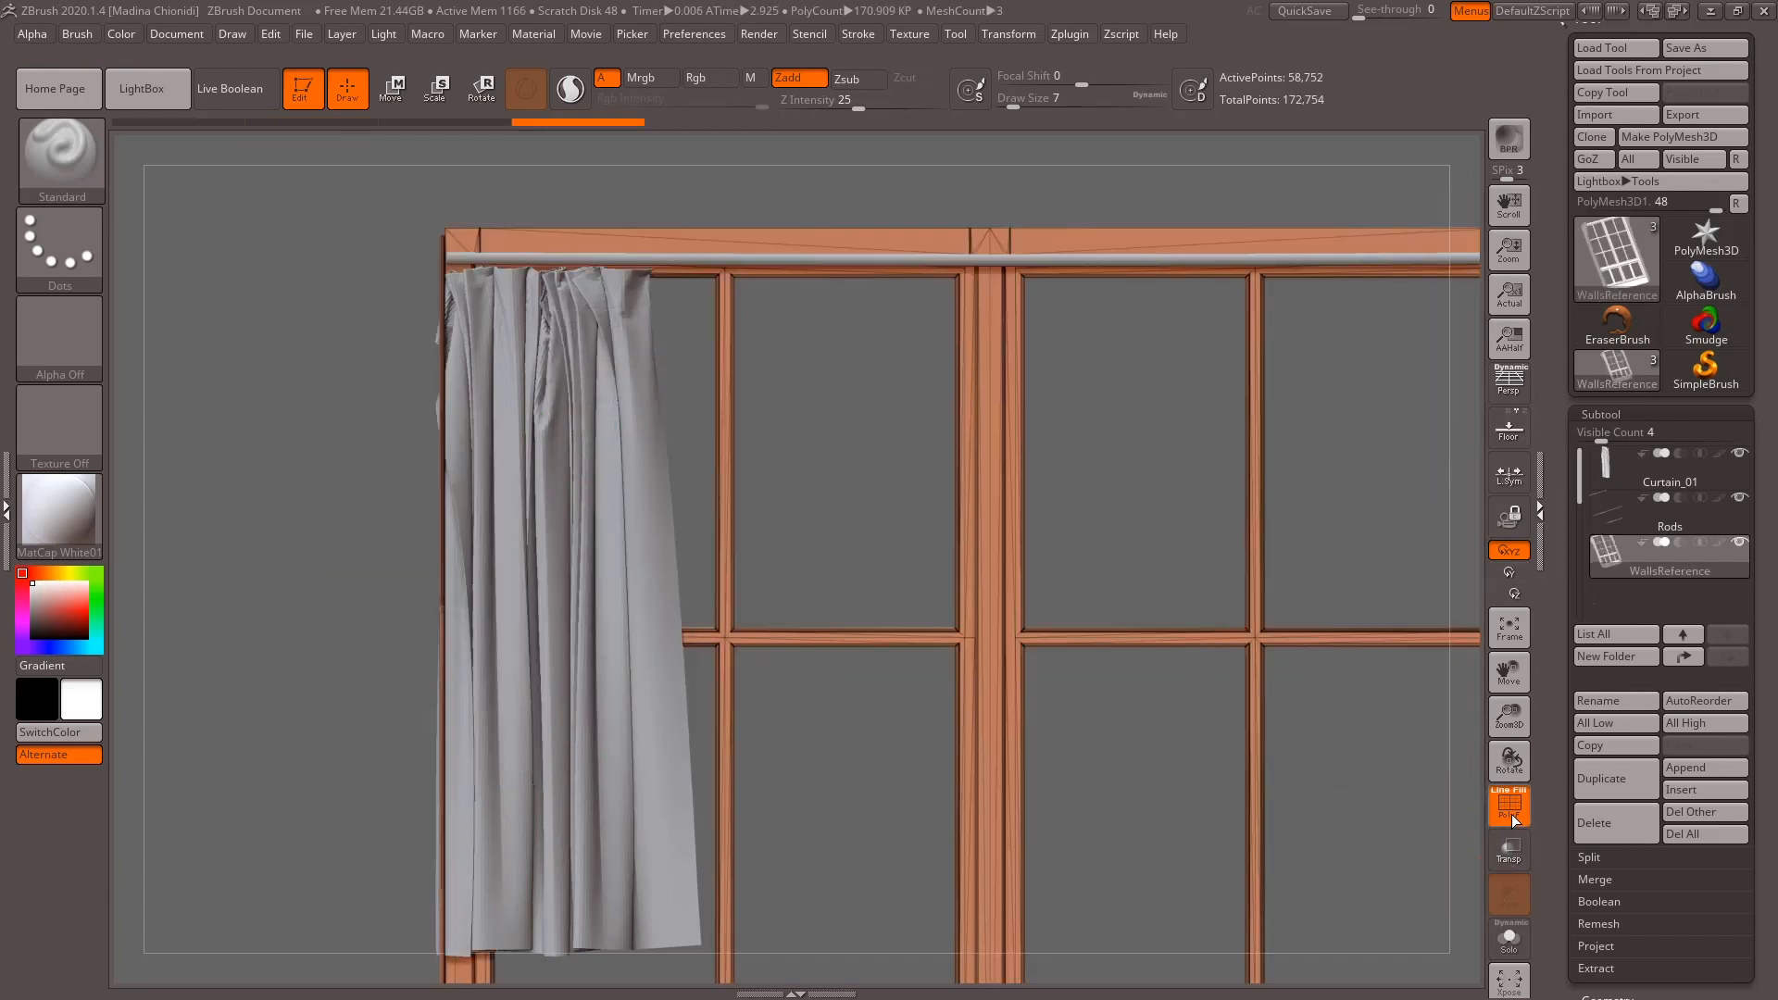
Turn off the polyframe display, turn on perspective and view the curtain against the rods and window frame.
left_click(1510, 806)
left_click(1509, 380)
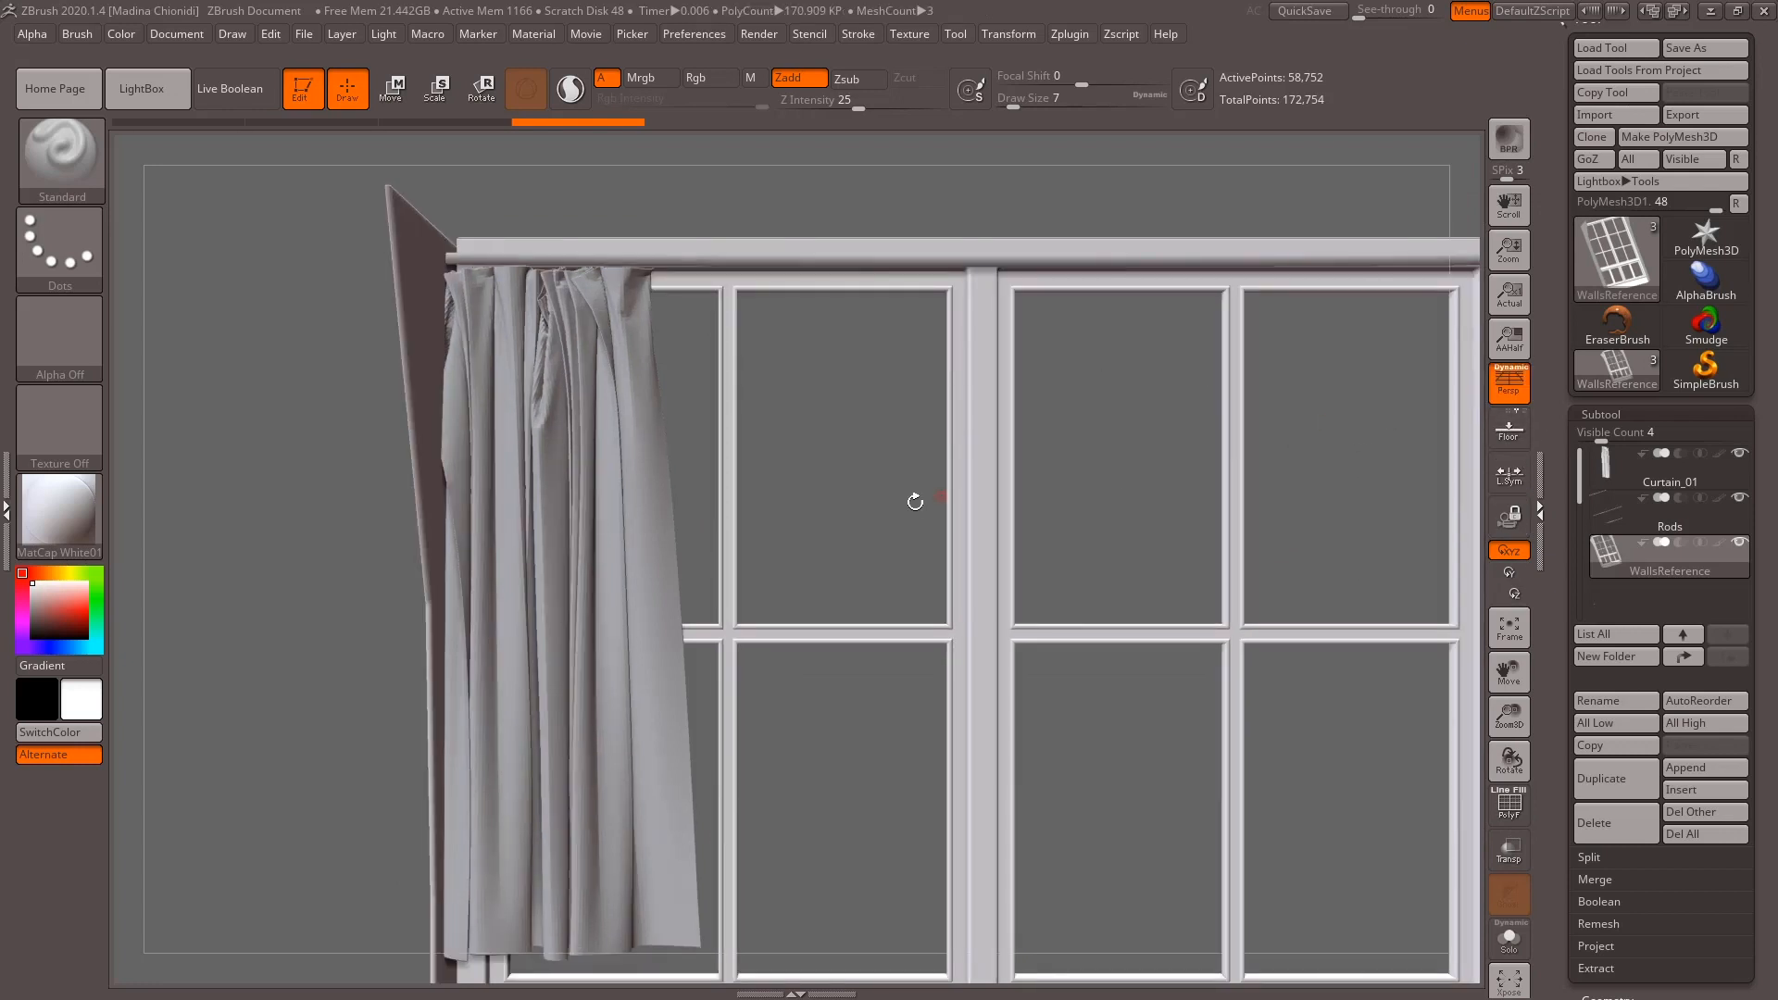
left_click_drag(880, 496, 851, 391, "alt")
left_click_drag(1175, 469, 1168, 531, "alt")
left_click_drag(1188, 408, 977, 370, "alt")
left_click_drag(830, 238, 889, 206, "alt")
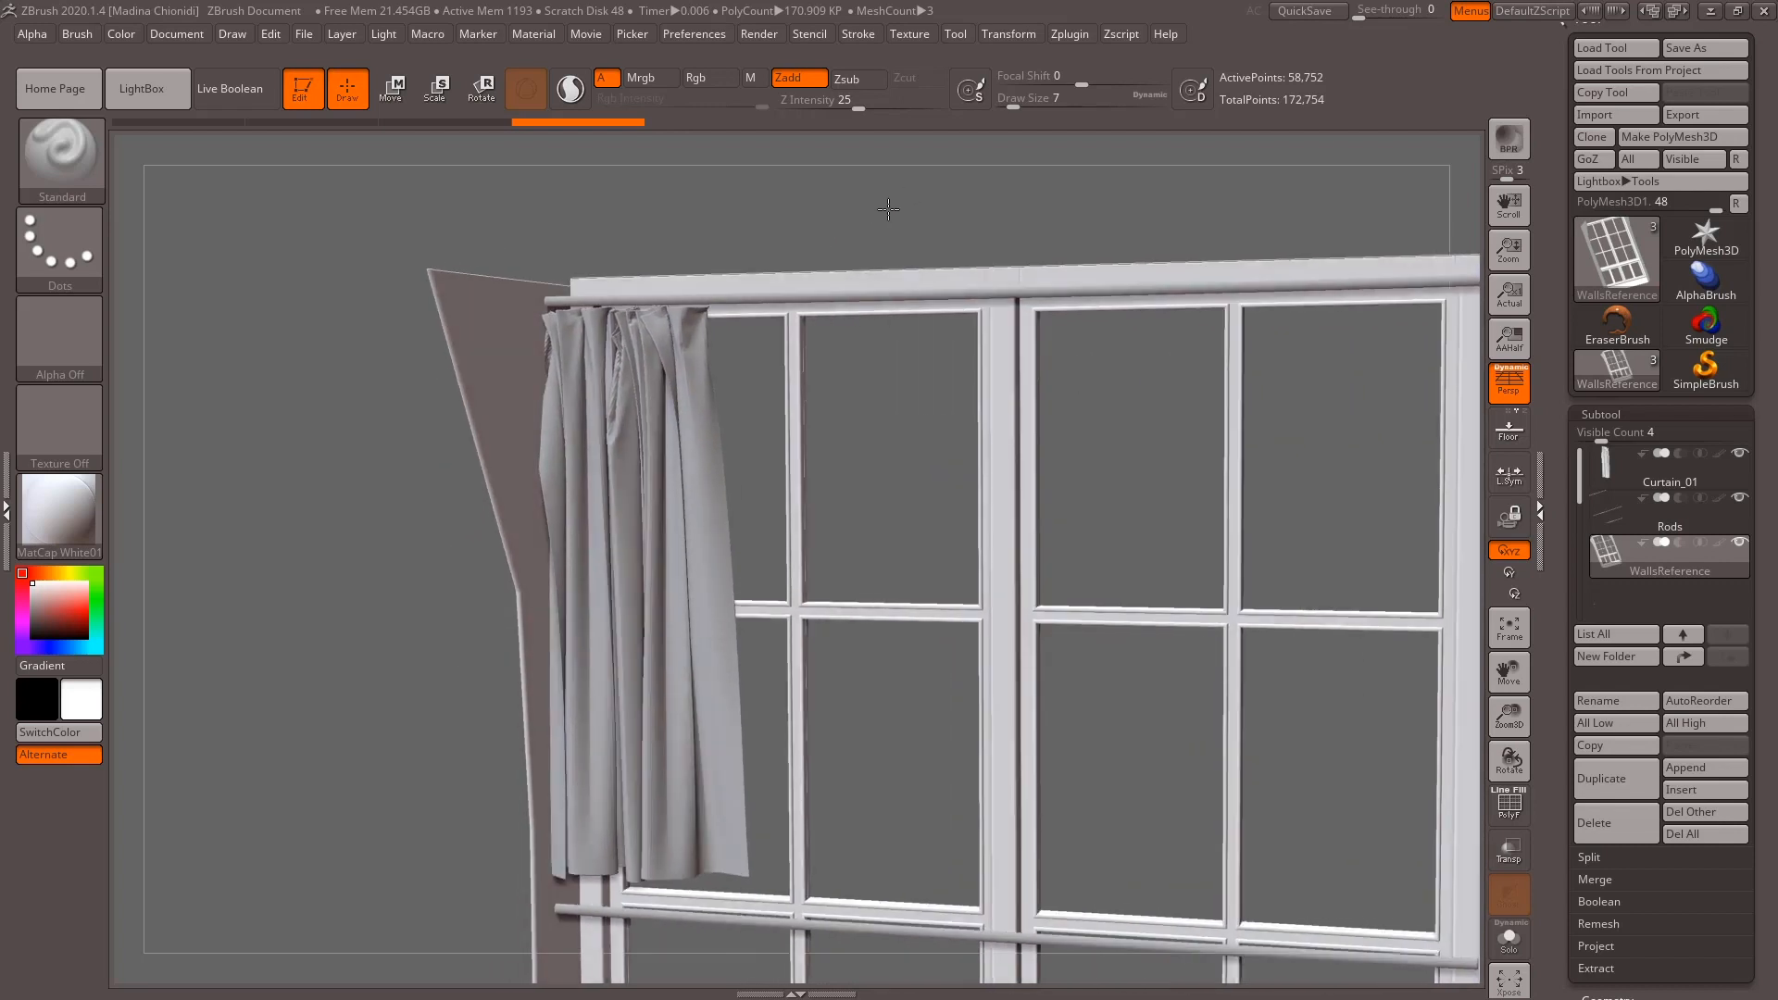
Make Curtain_01 the active subtool and move it down slightly so its upper edge sits below the upper rod.
left_click(685, 379, "alt")
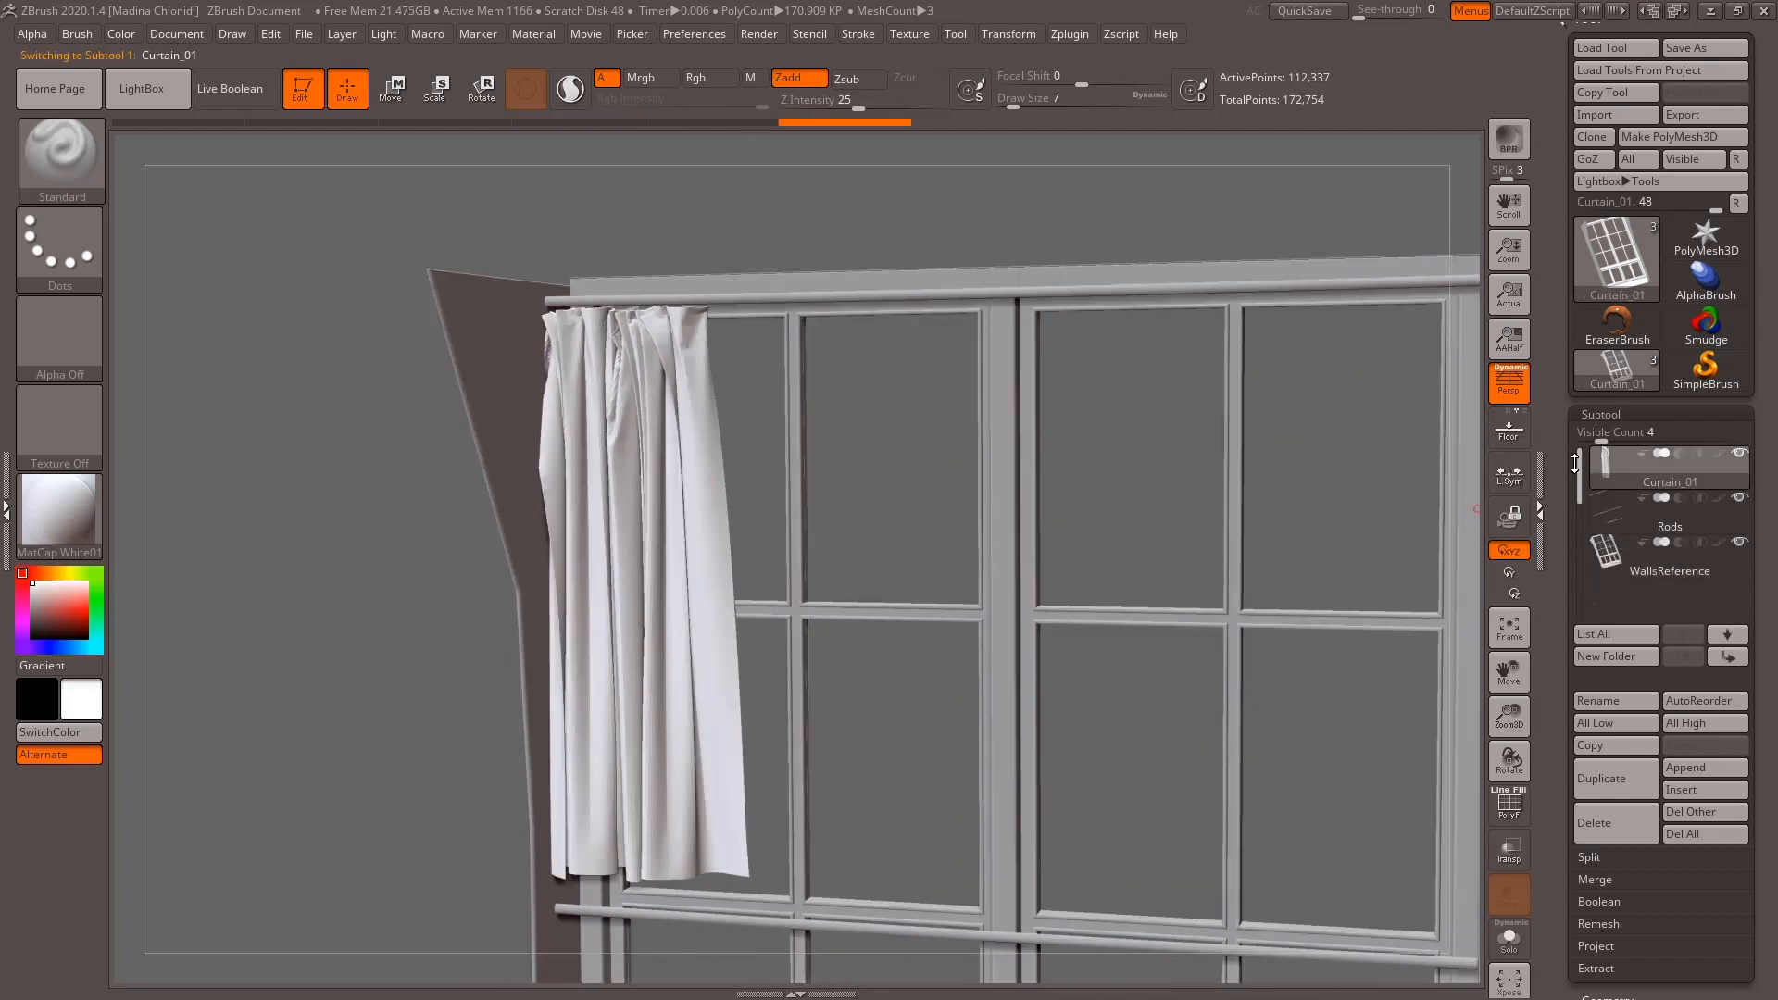
left_click_drag(1111, 220, 889, 292)
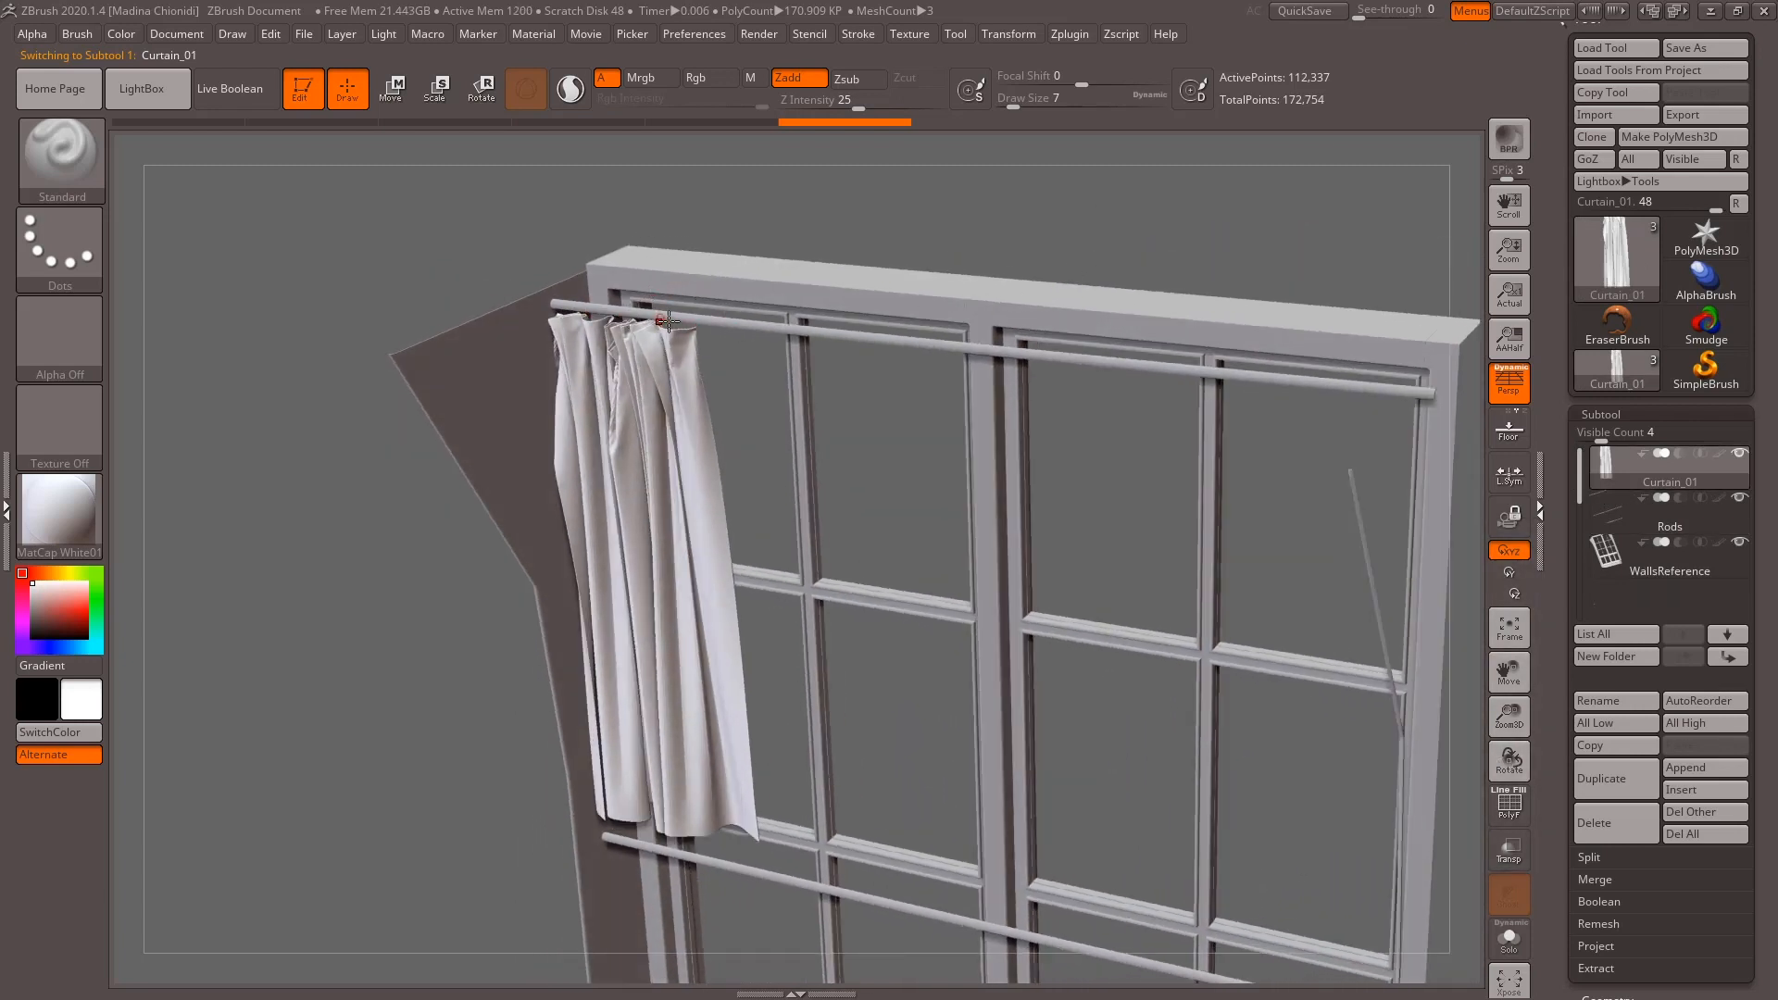
left_click_drag(1119, 197, 1143, 186)
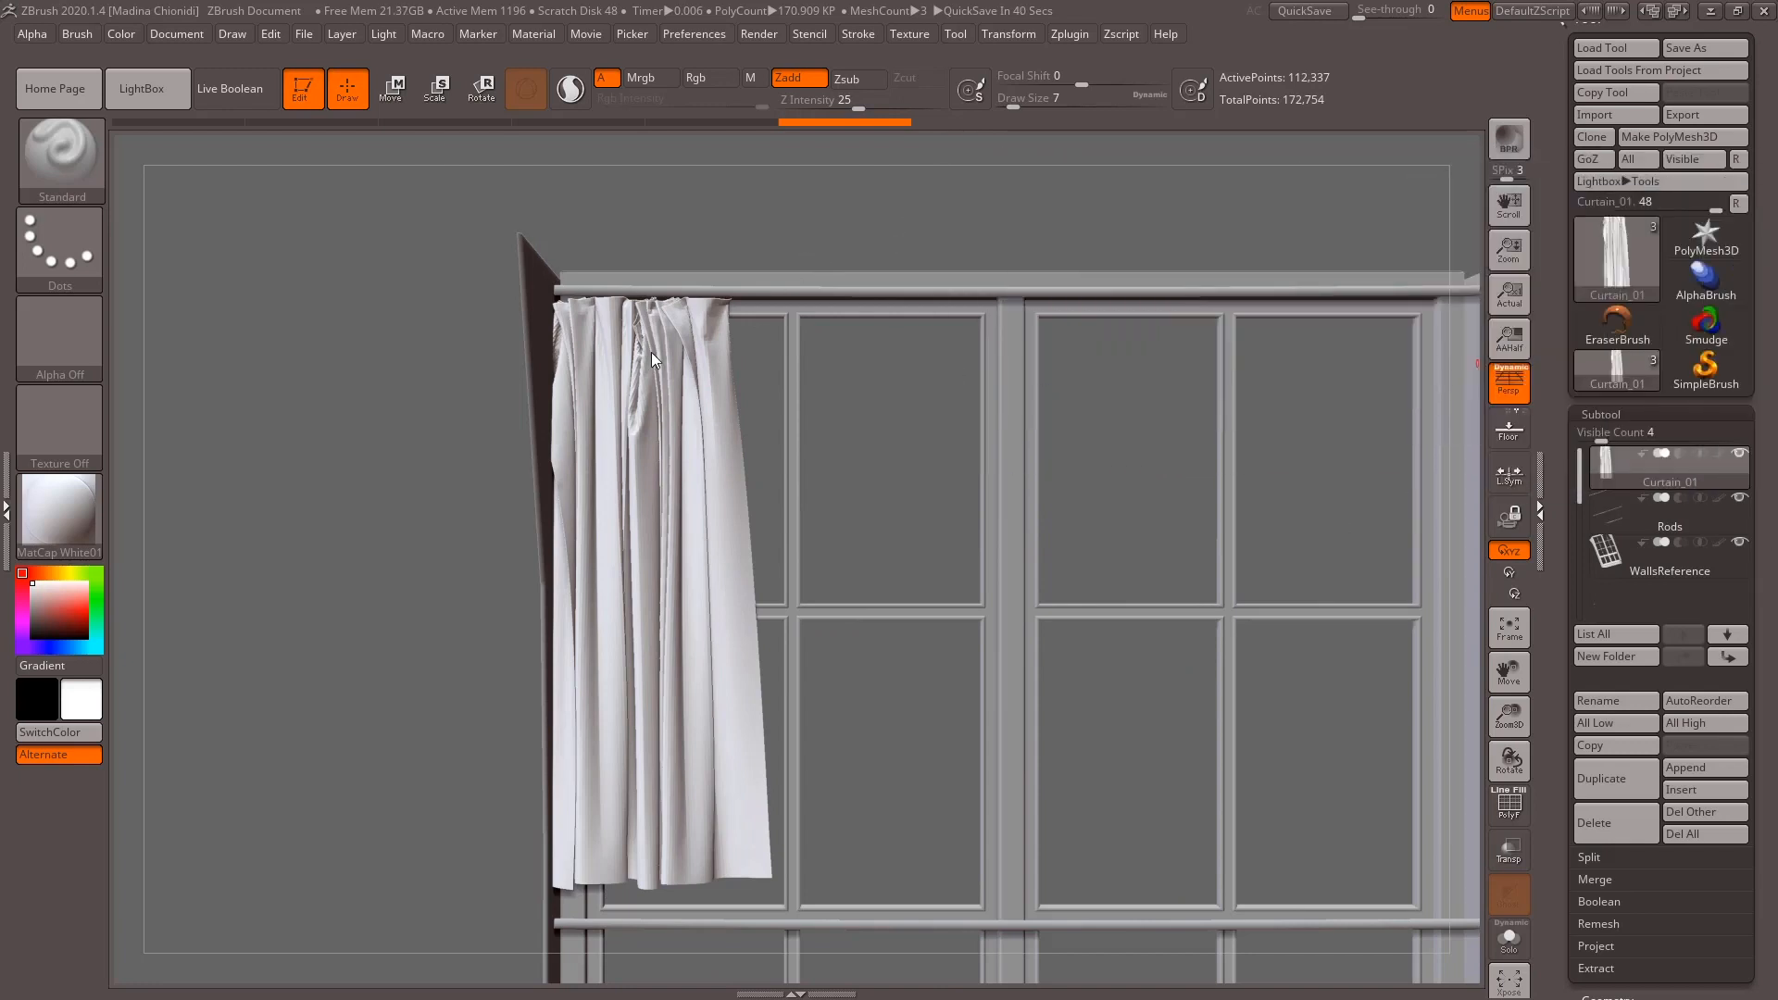
left_click(392, 89)
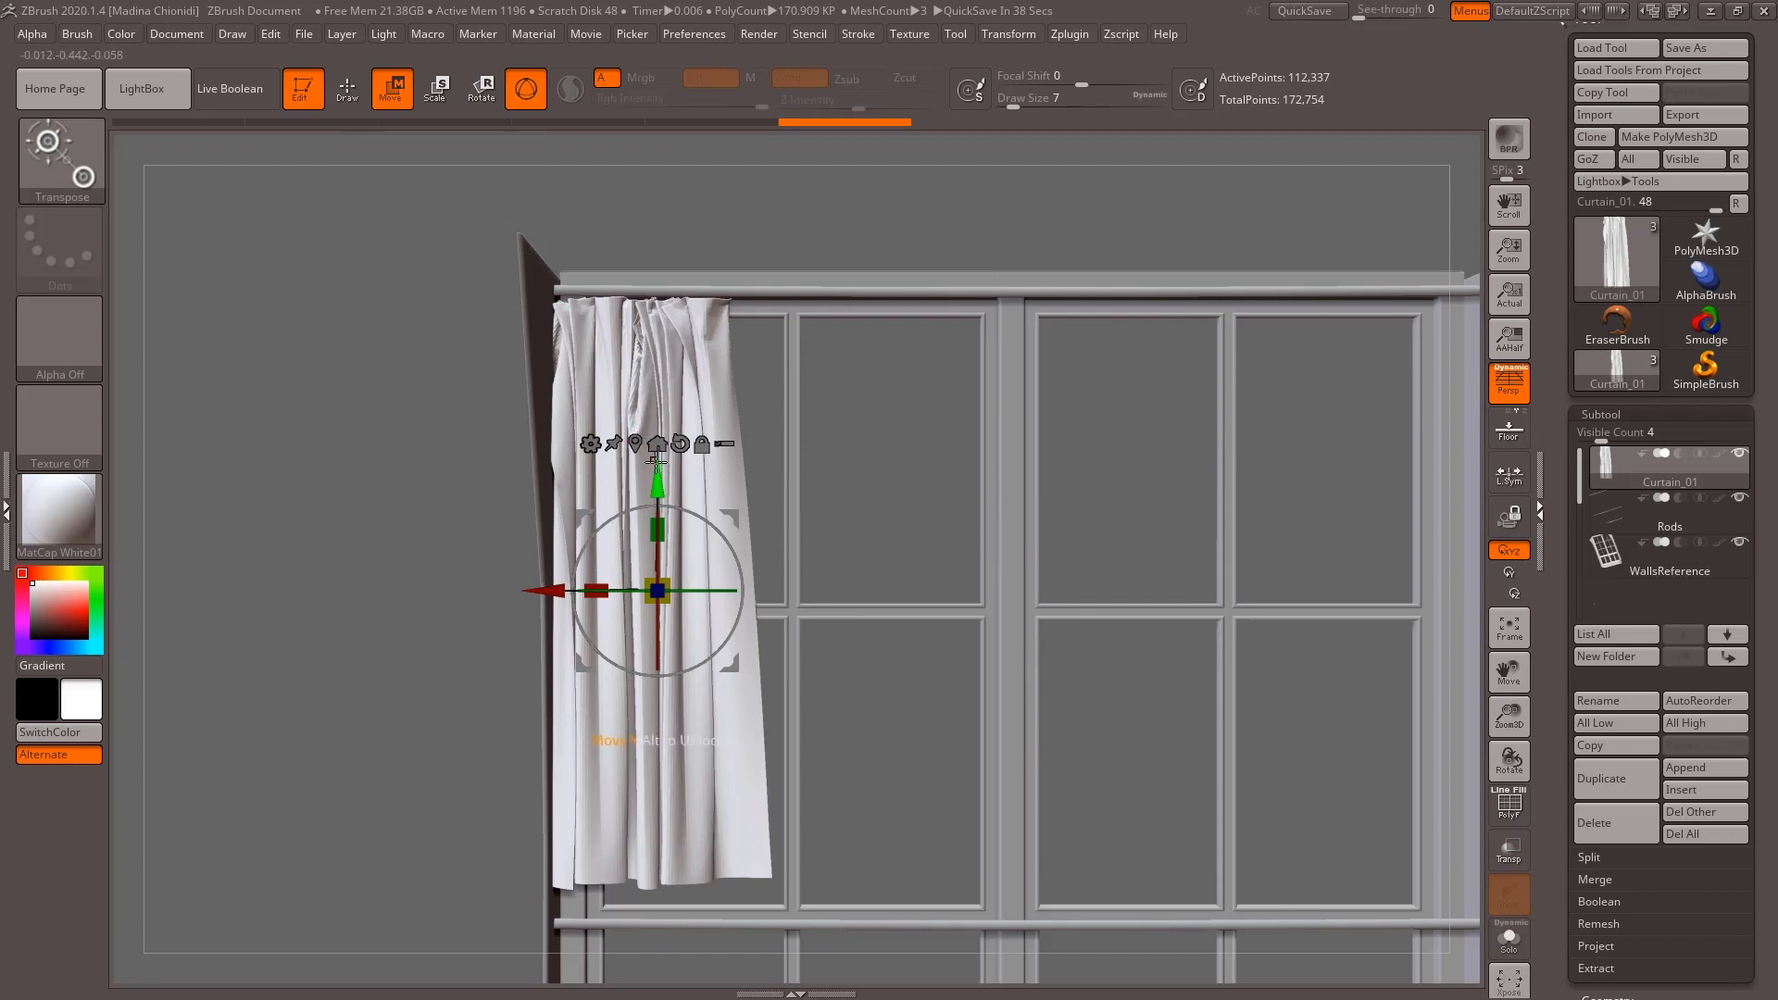
left_click_drag(659, 480, 661, 477)
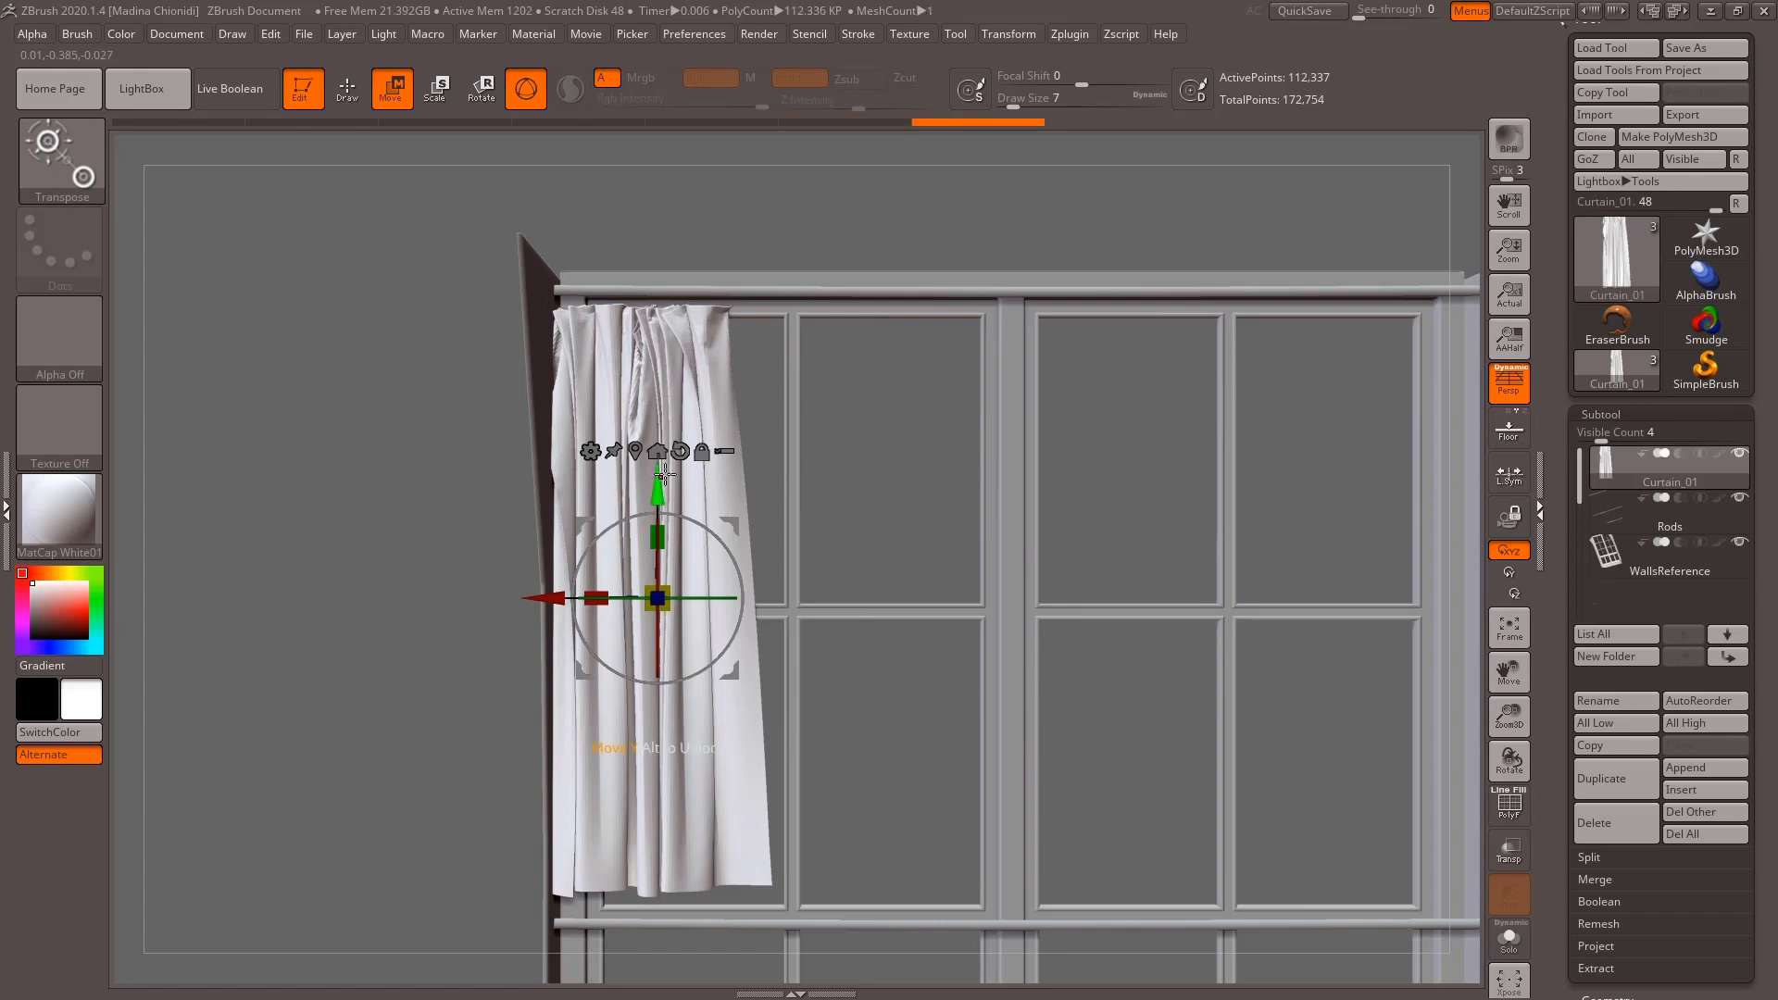
Hide the WallsReference subtool and shift the curtain about 0.018 in depth to centre it under the rod.
left_click(1739, 542)
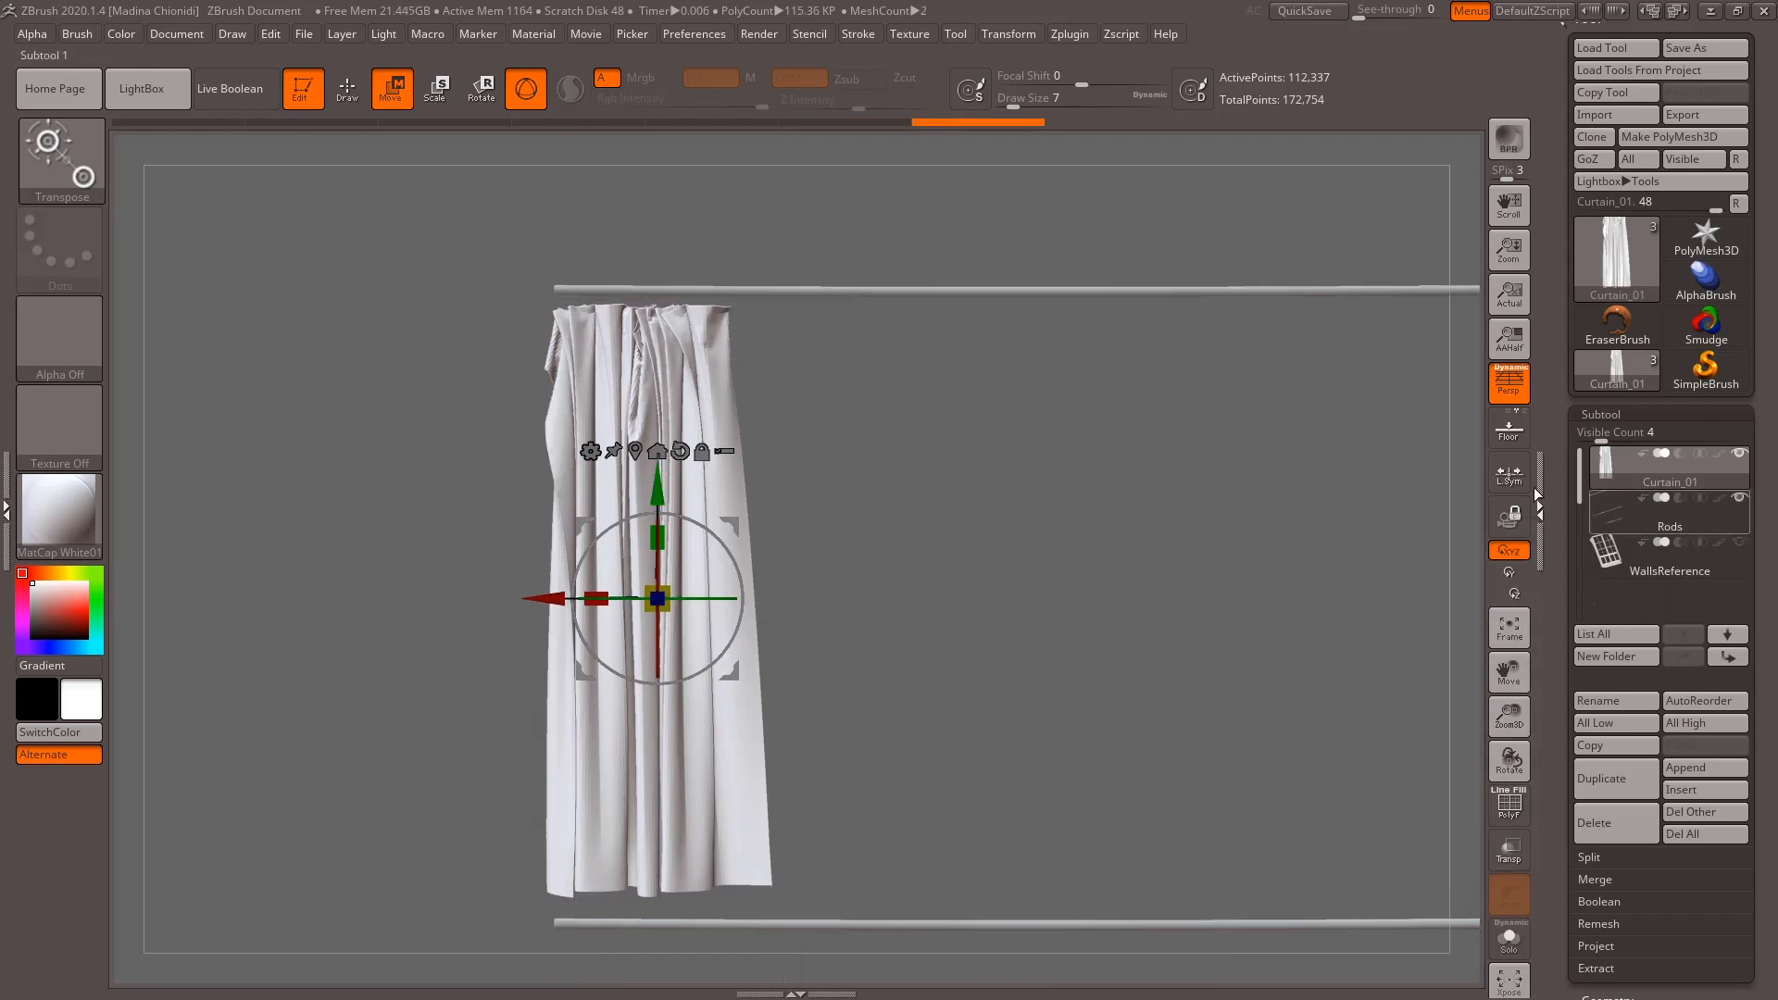
left_click_drag(1142, 435, 1139, 550)
left_click_drag(1136, 613, 1062, 490, "shift")
left_click_drag(1063, 389, 968, 641, "alt")
left_click_drag(655, 712, 657, 733)
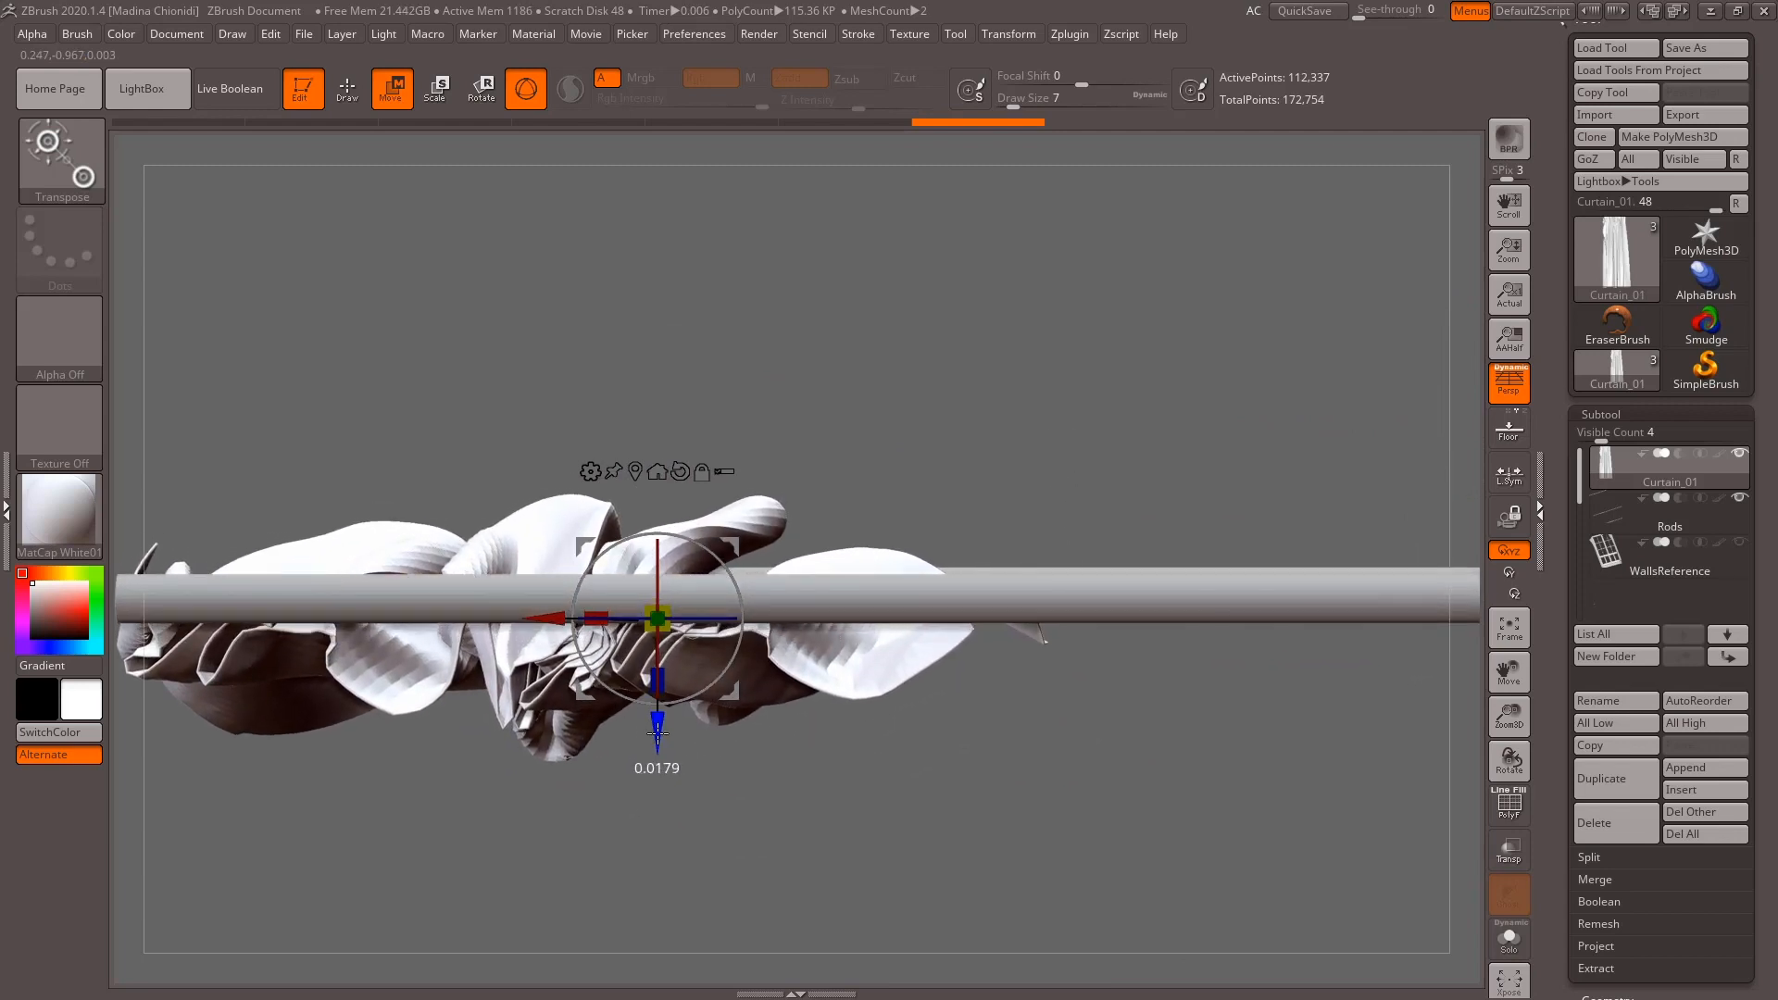
left_click_drag(1154, 929, 952, 545, "shift")
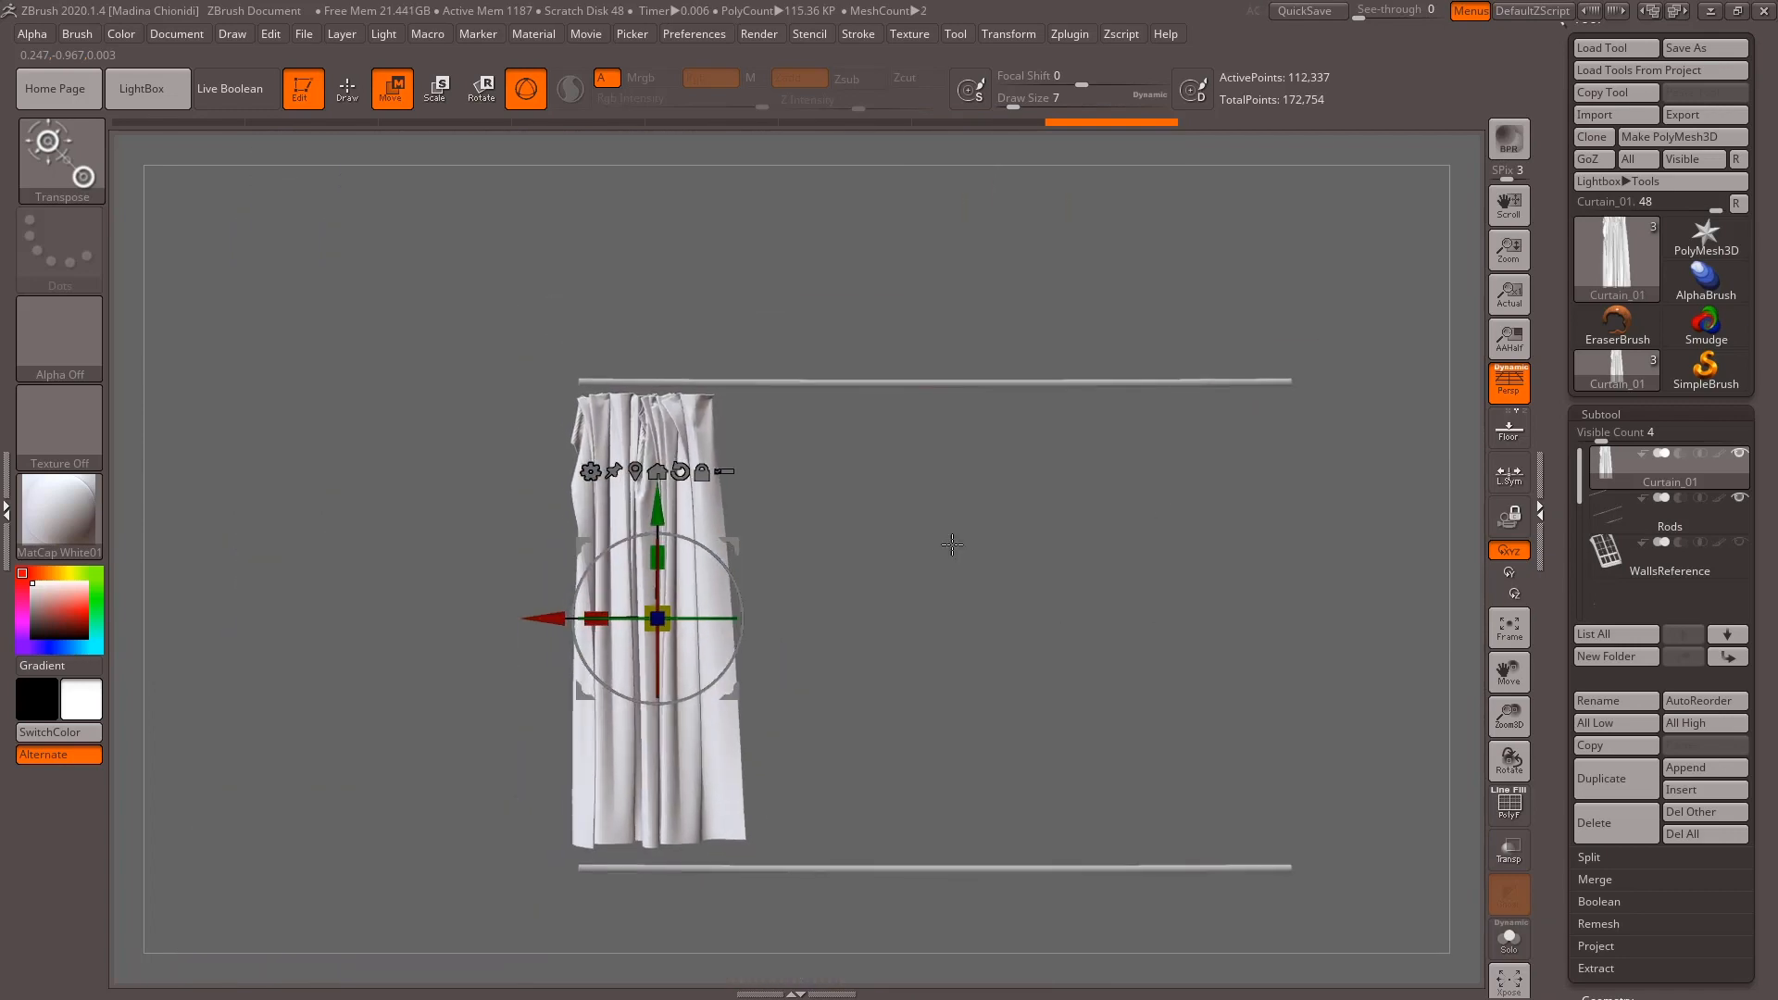
Return to Draw mode and show the WallsReference subtool again to check the curtain's placement in the window.
left_click(346, 96)
left_click_drag(986, 559, 1010, 555, "alt")
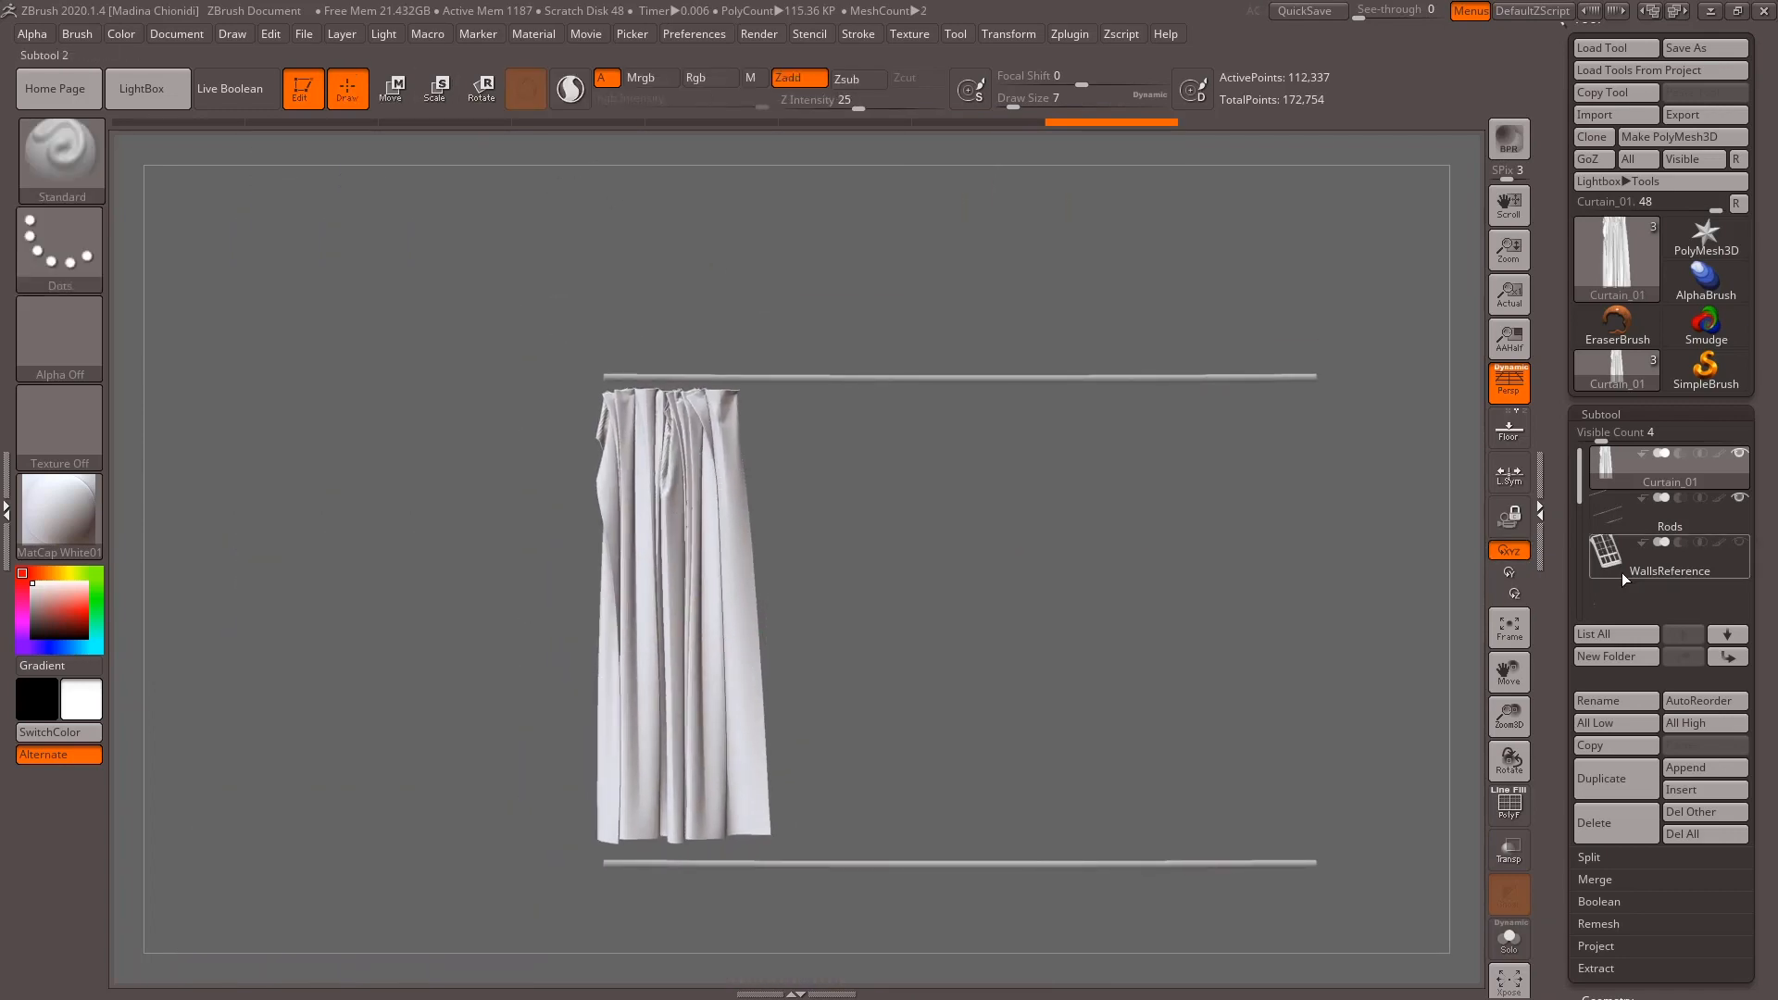
left_click(1741, 544)
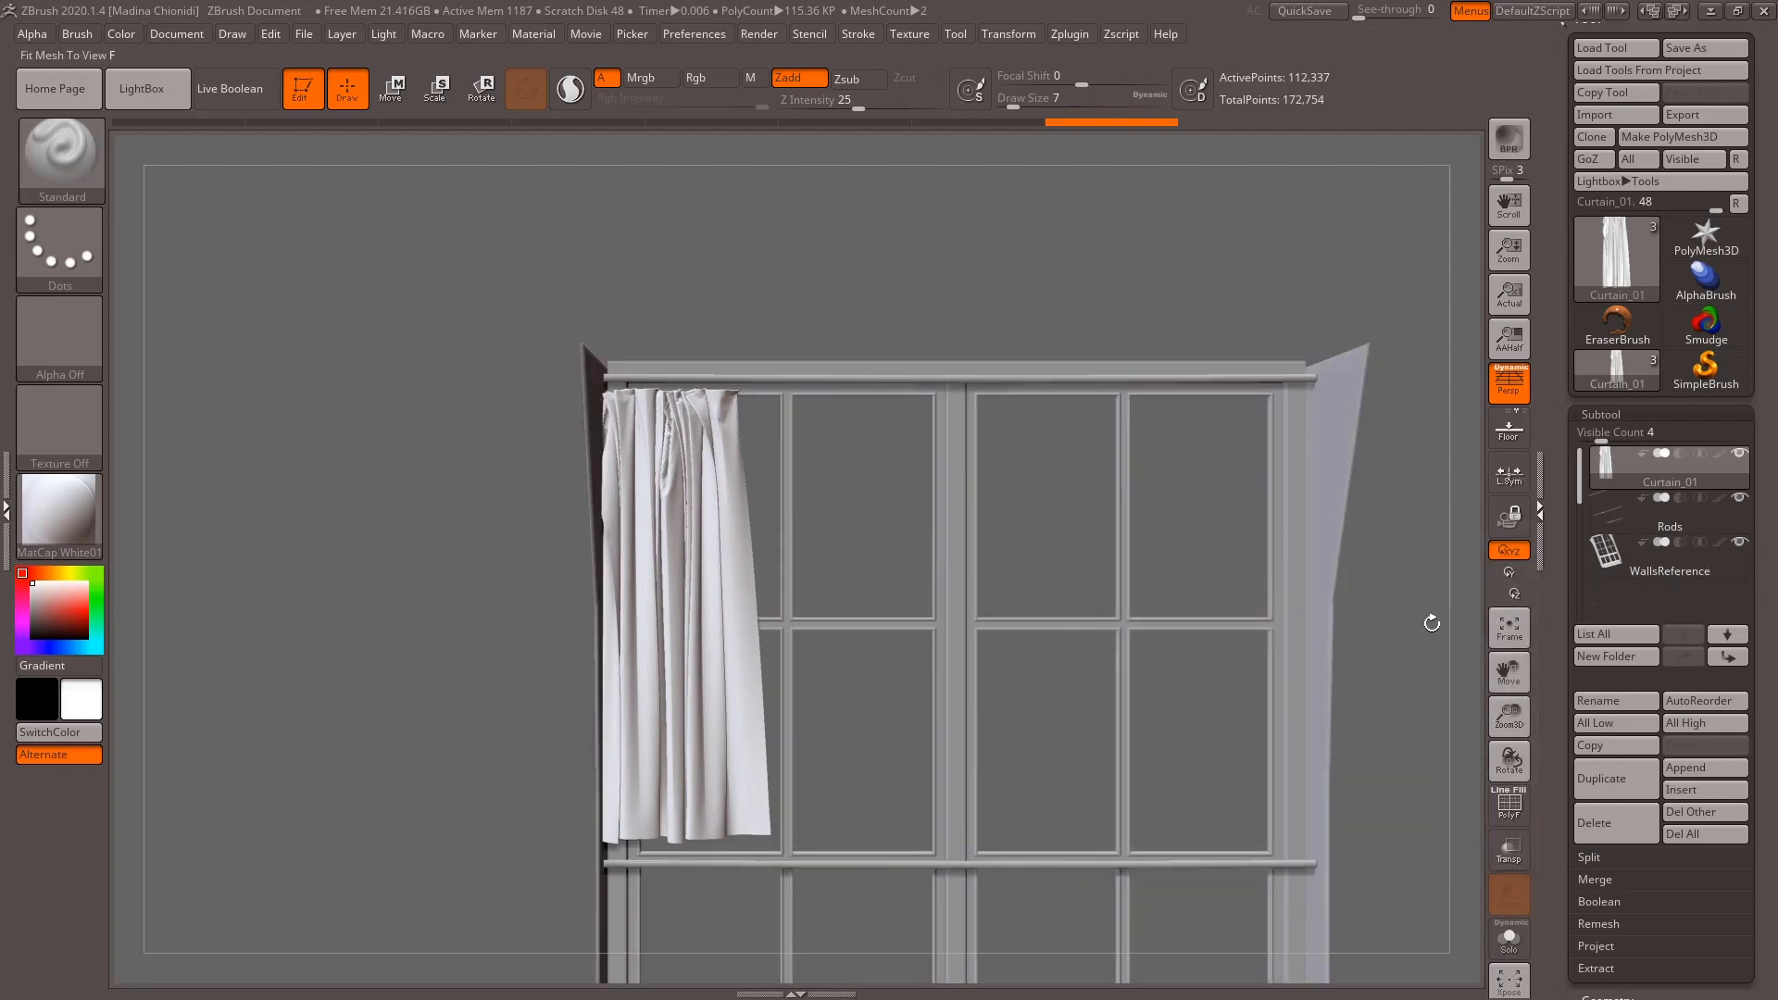
left_click_drag(936, 229, 937, 233)
left_click_drag(1132, 266, 1112, 239, "alt")
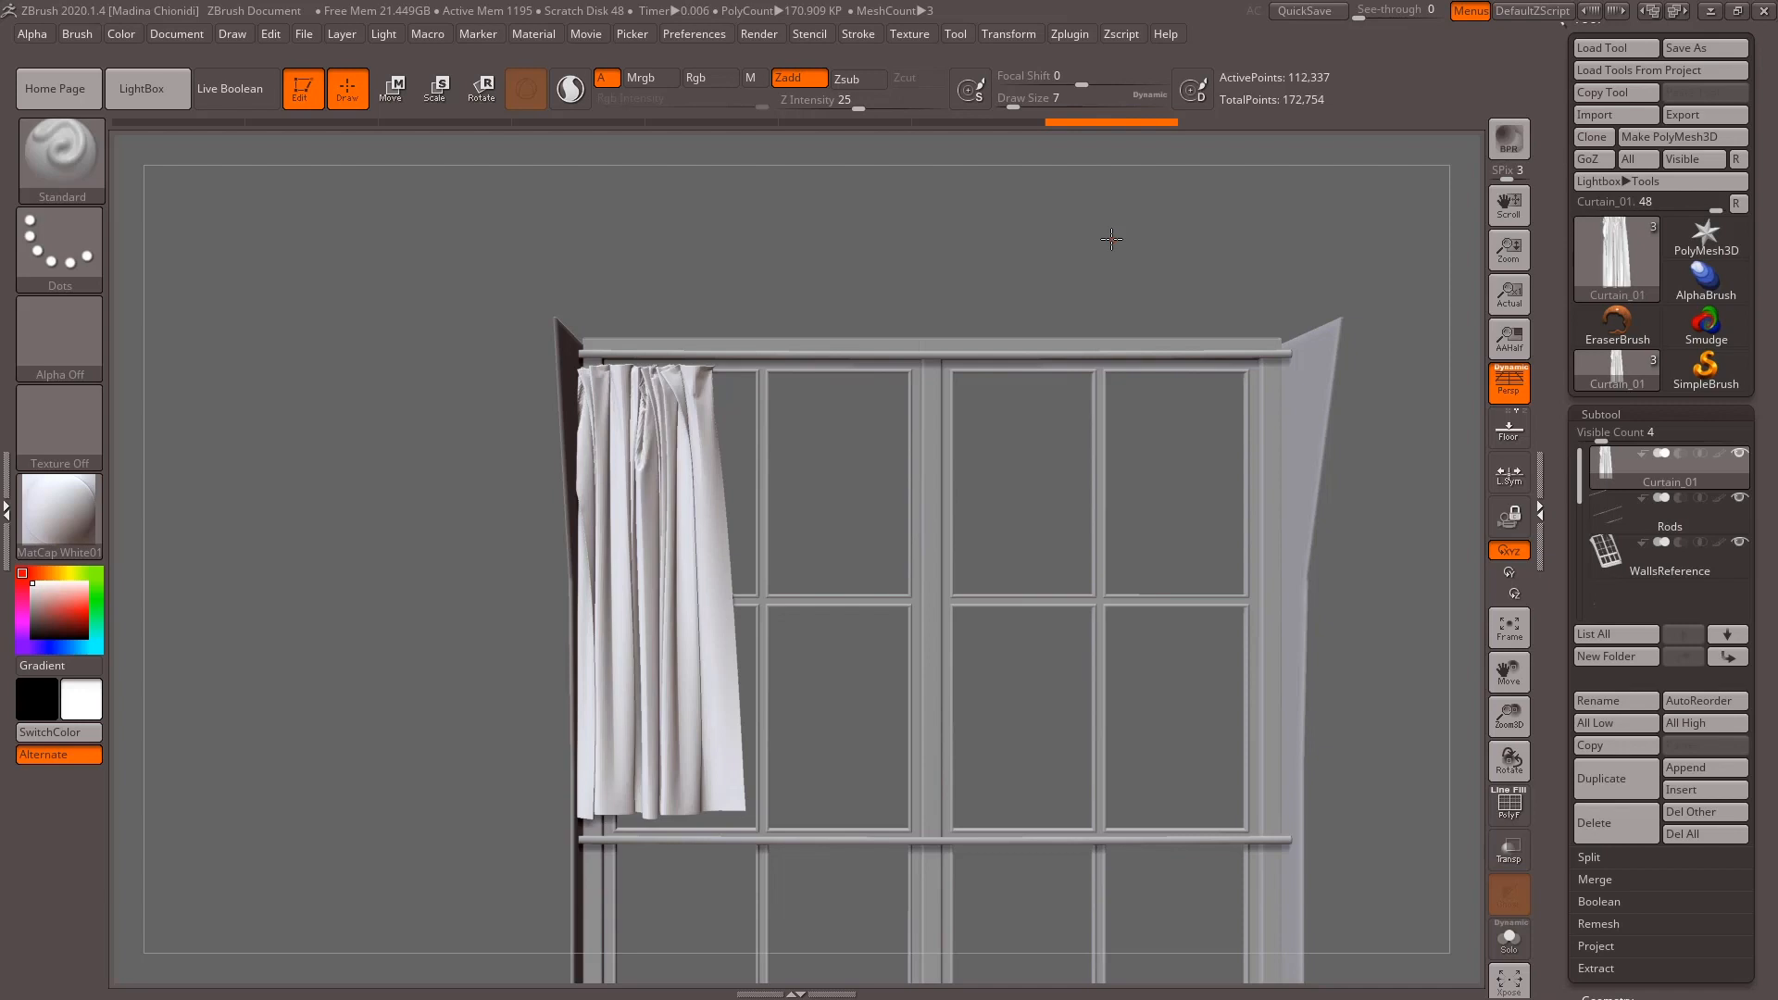
Switch to the PolyMesh3D tool, import Ring.obj into it as a separate tool and turn off perspective.
left_click(1707, 241)
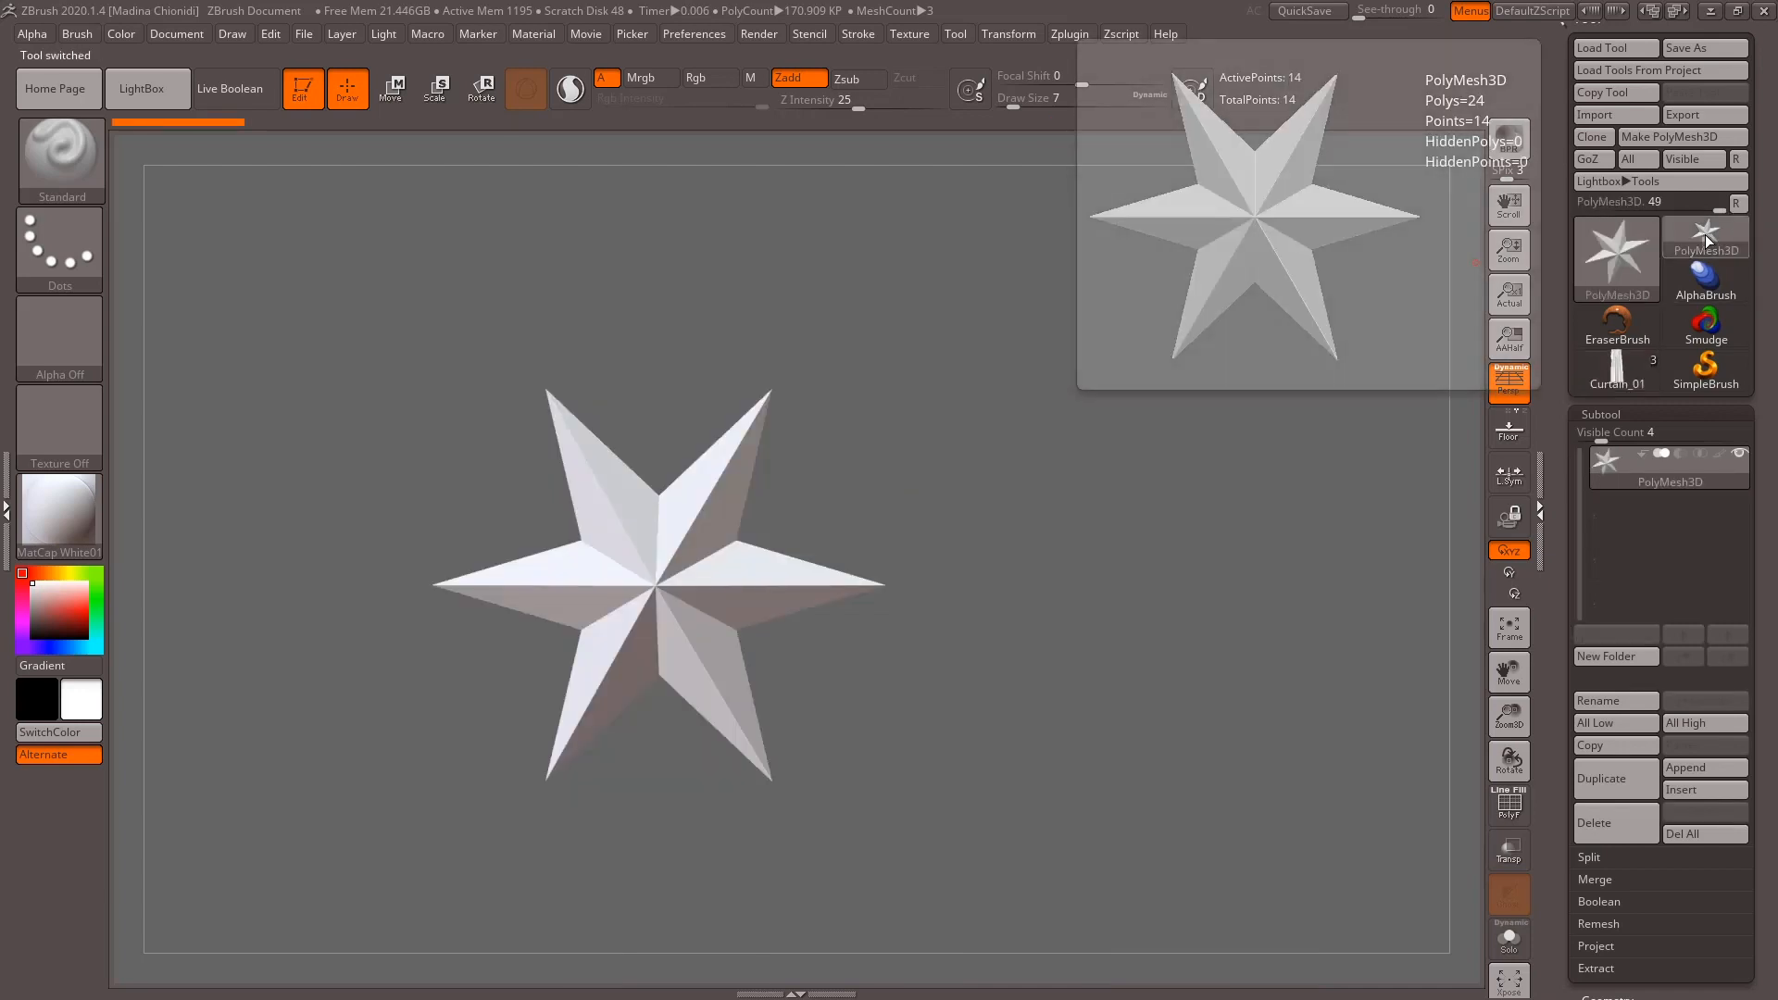
left_click(1598, 116)
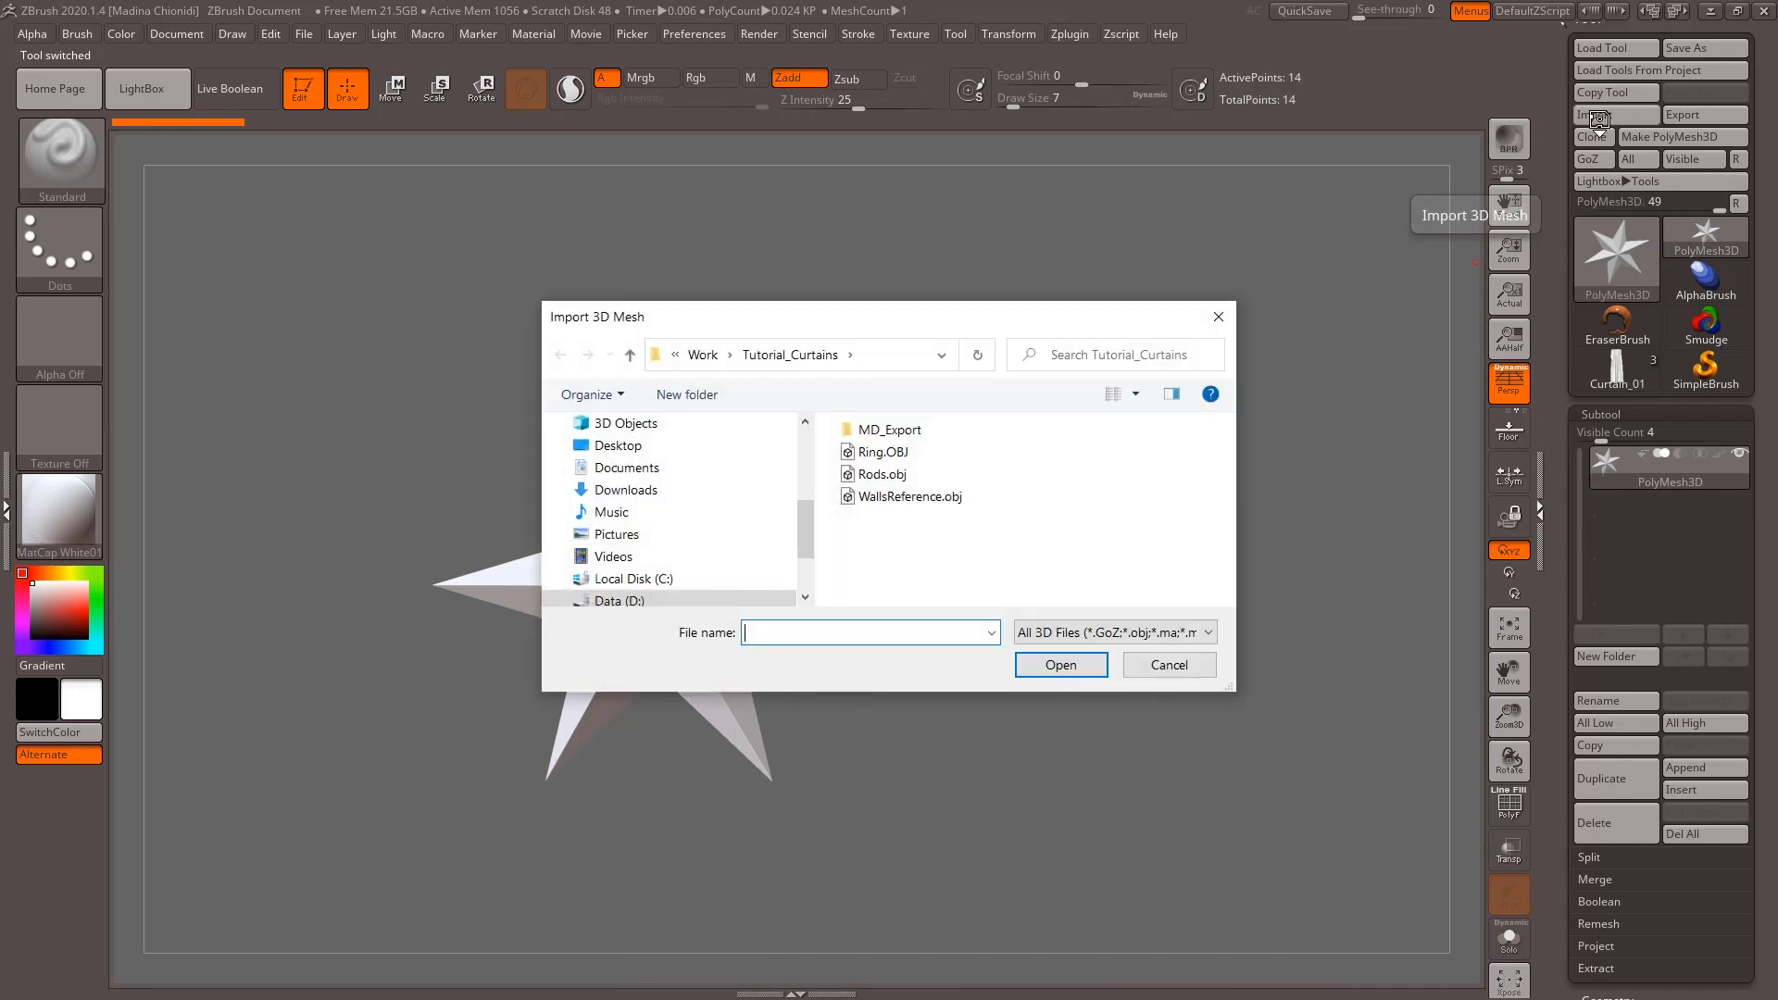
double_click(884, 454)
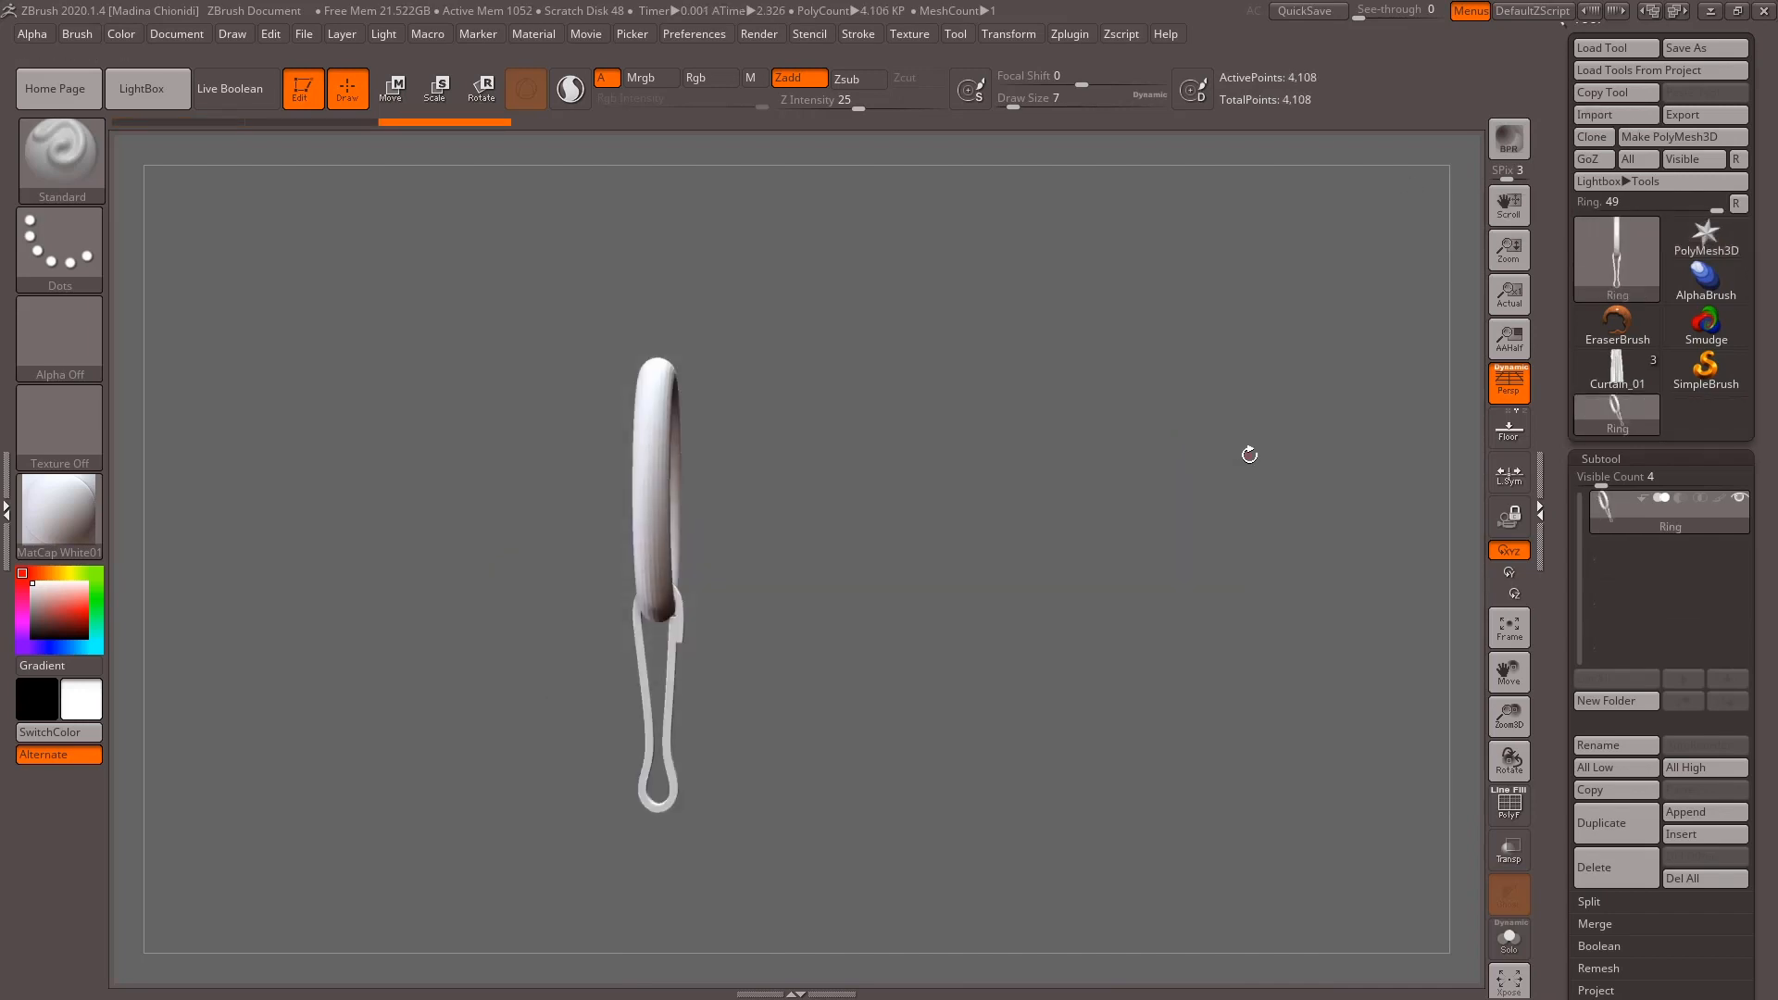
mouse_move(1222, 492)
left_mouse_down()
mouse_move(1056, 509)
mouse_move(1092, 497)
mouse_move(1199, 528)
mouse_move(1242, 505)
mouse_move(1229, 514)
left_mouse_up()
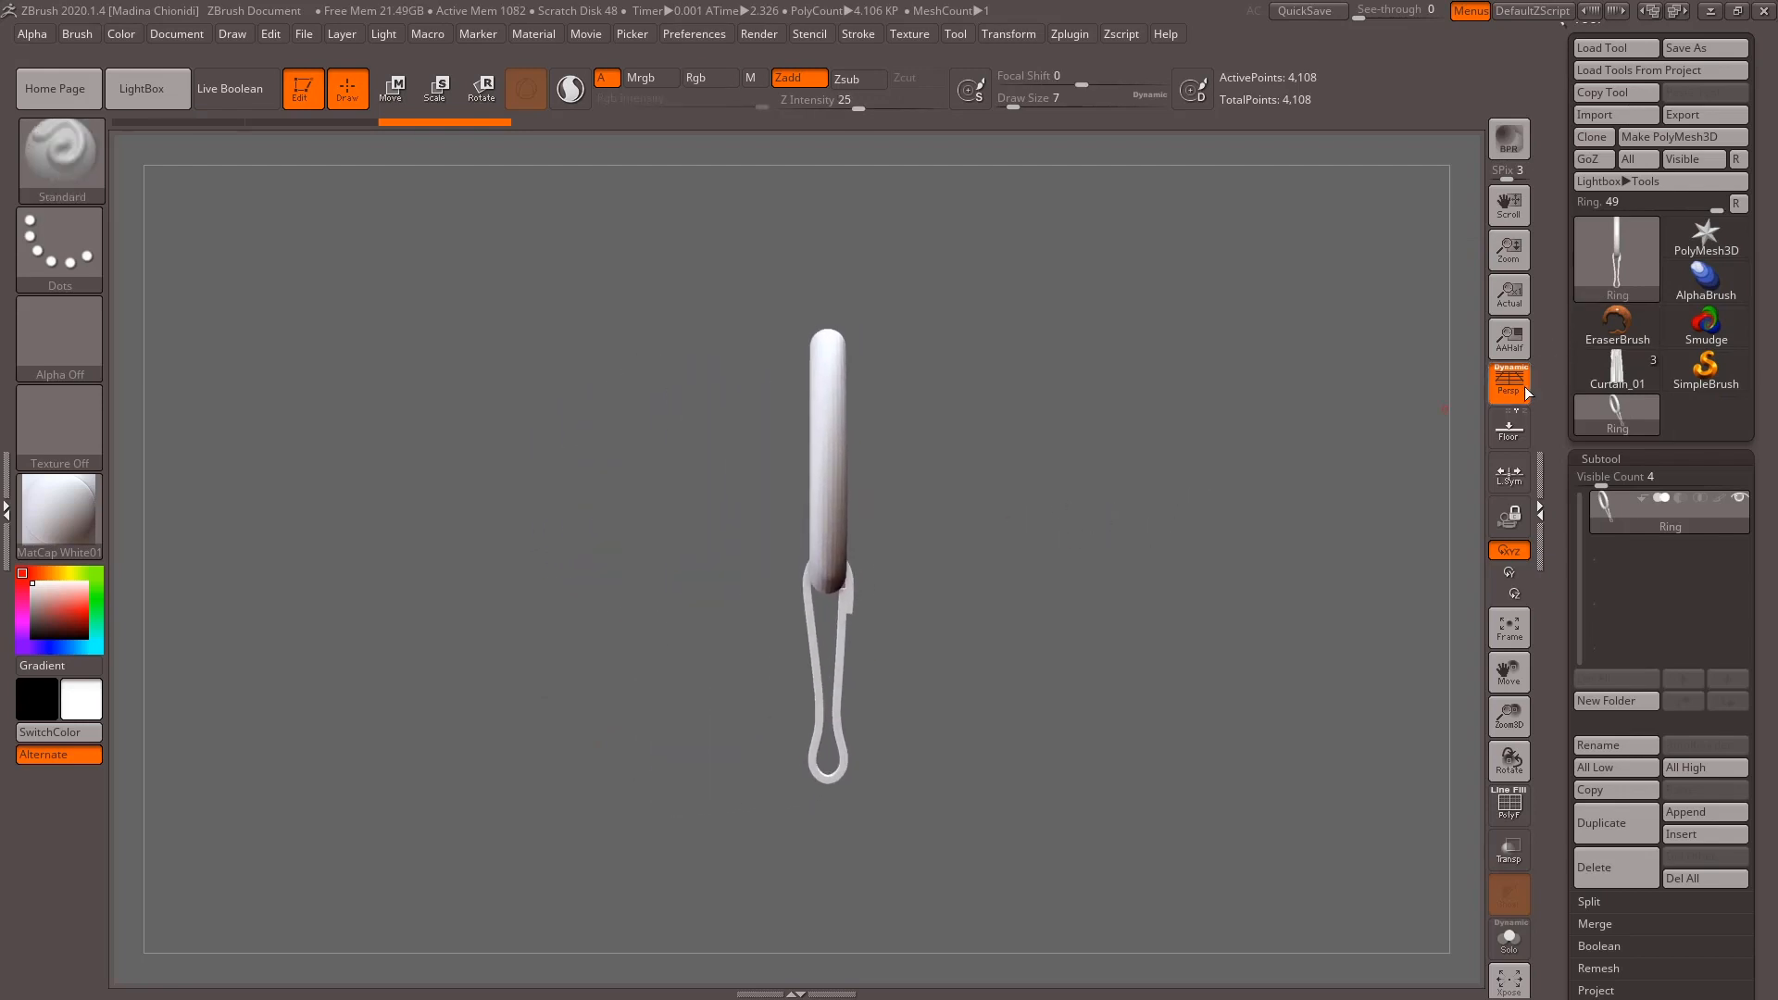
left_click(1519, 393)
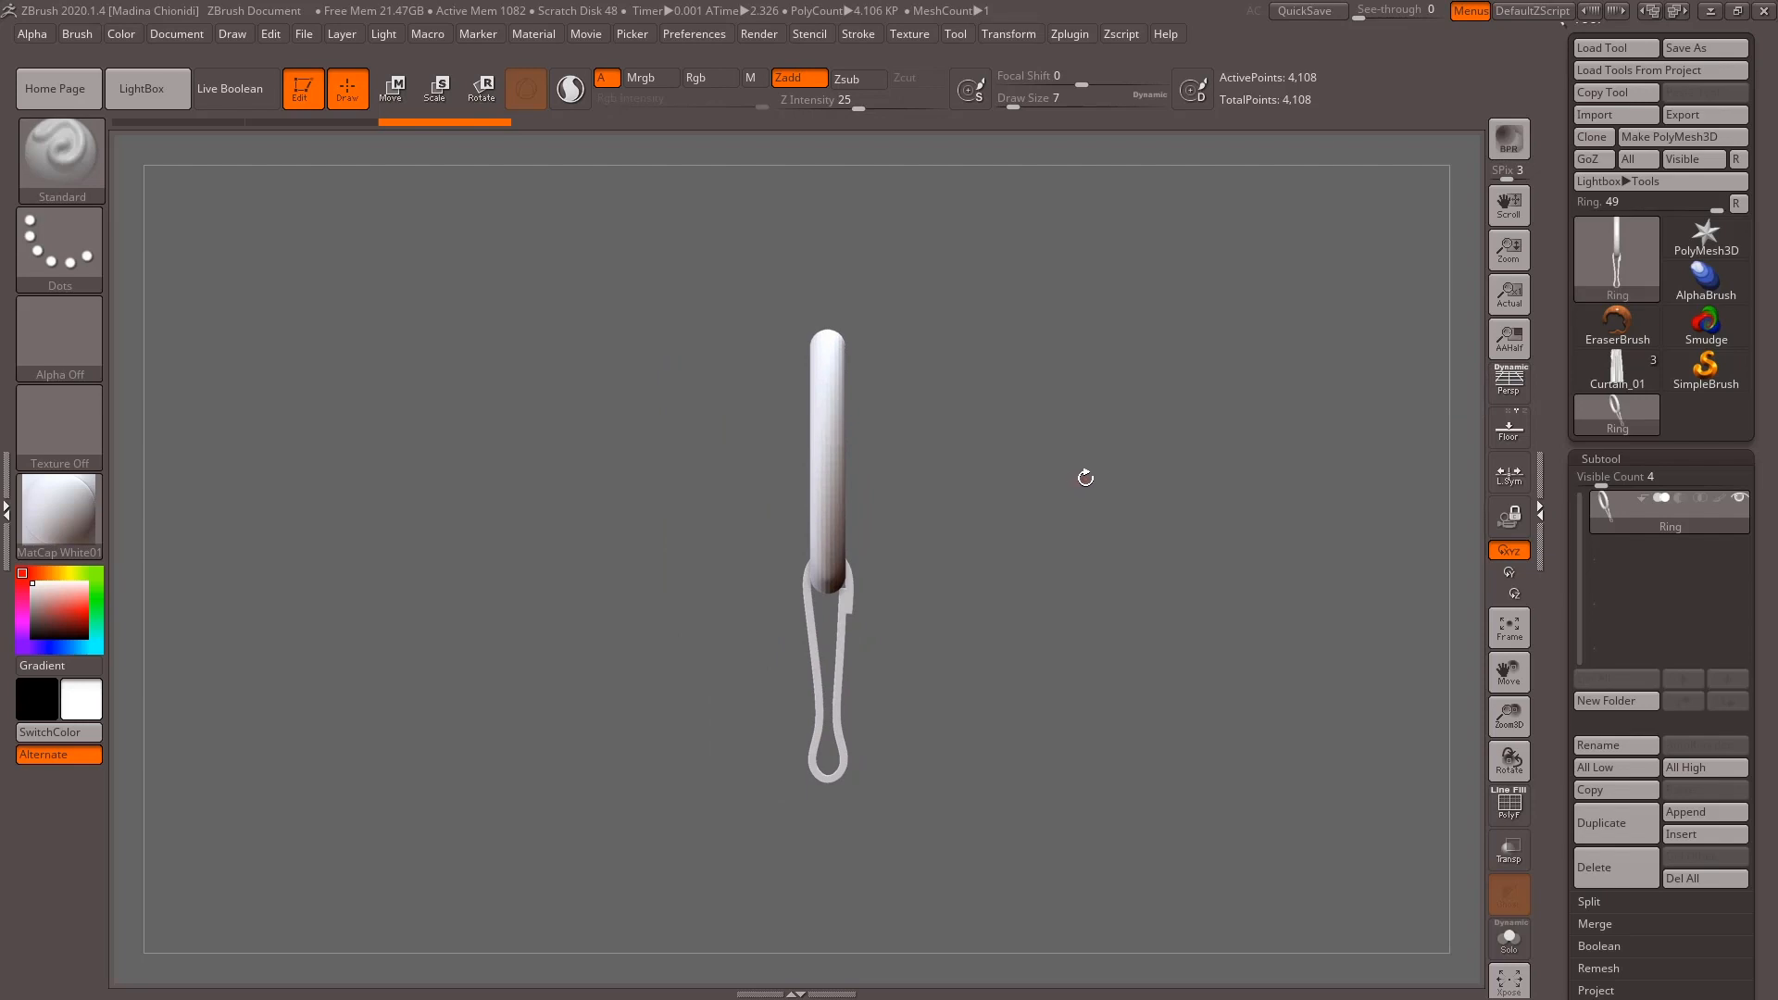
Create a new InsertMesh brush from the Ring model.
key("f")
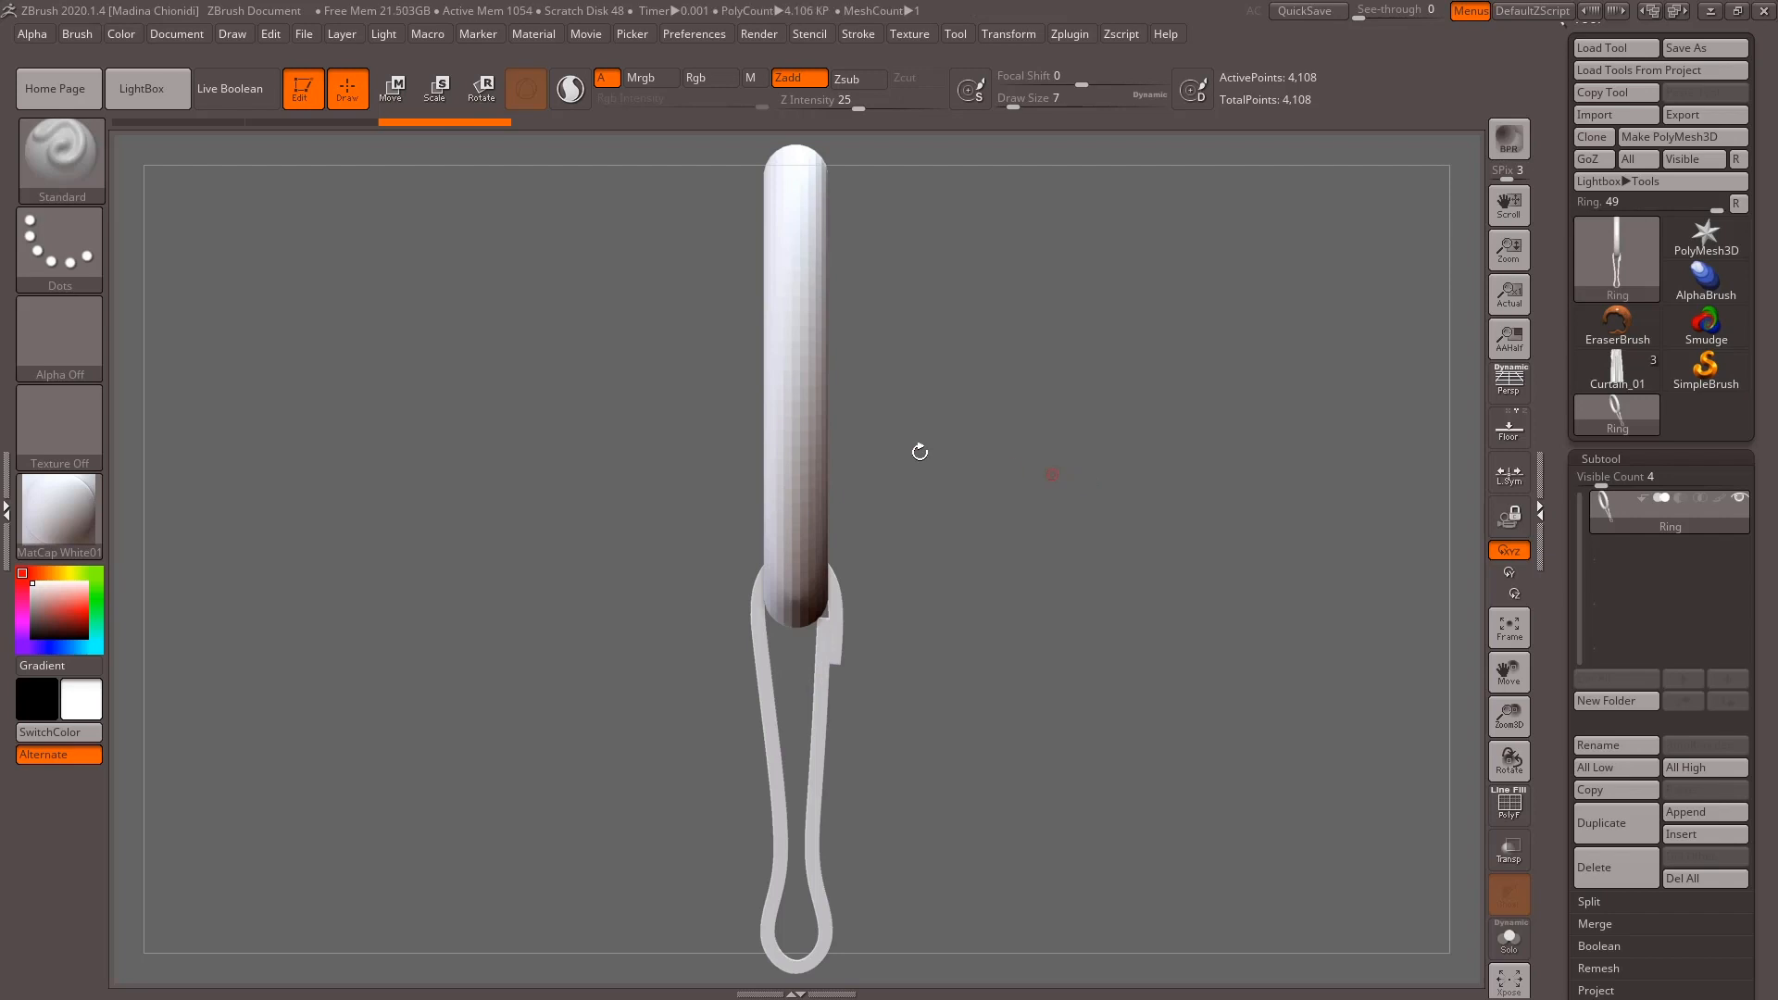
left_click(93, 162)
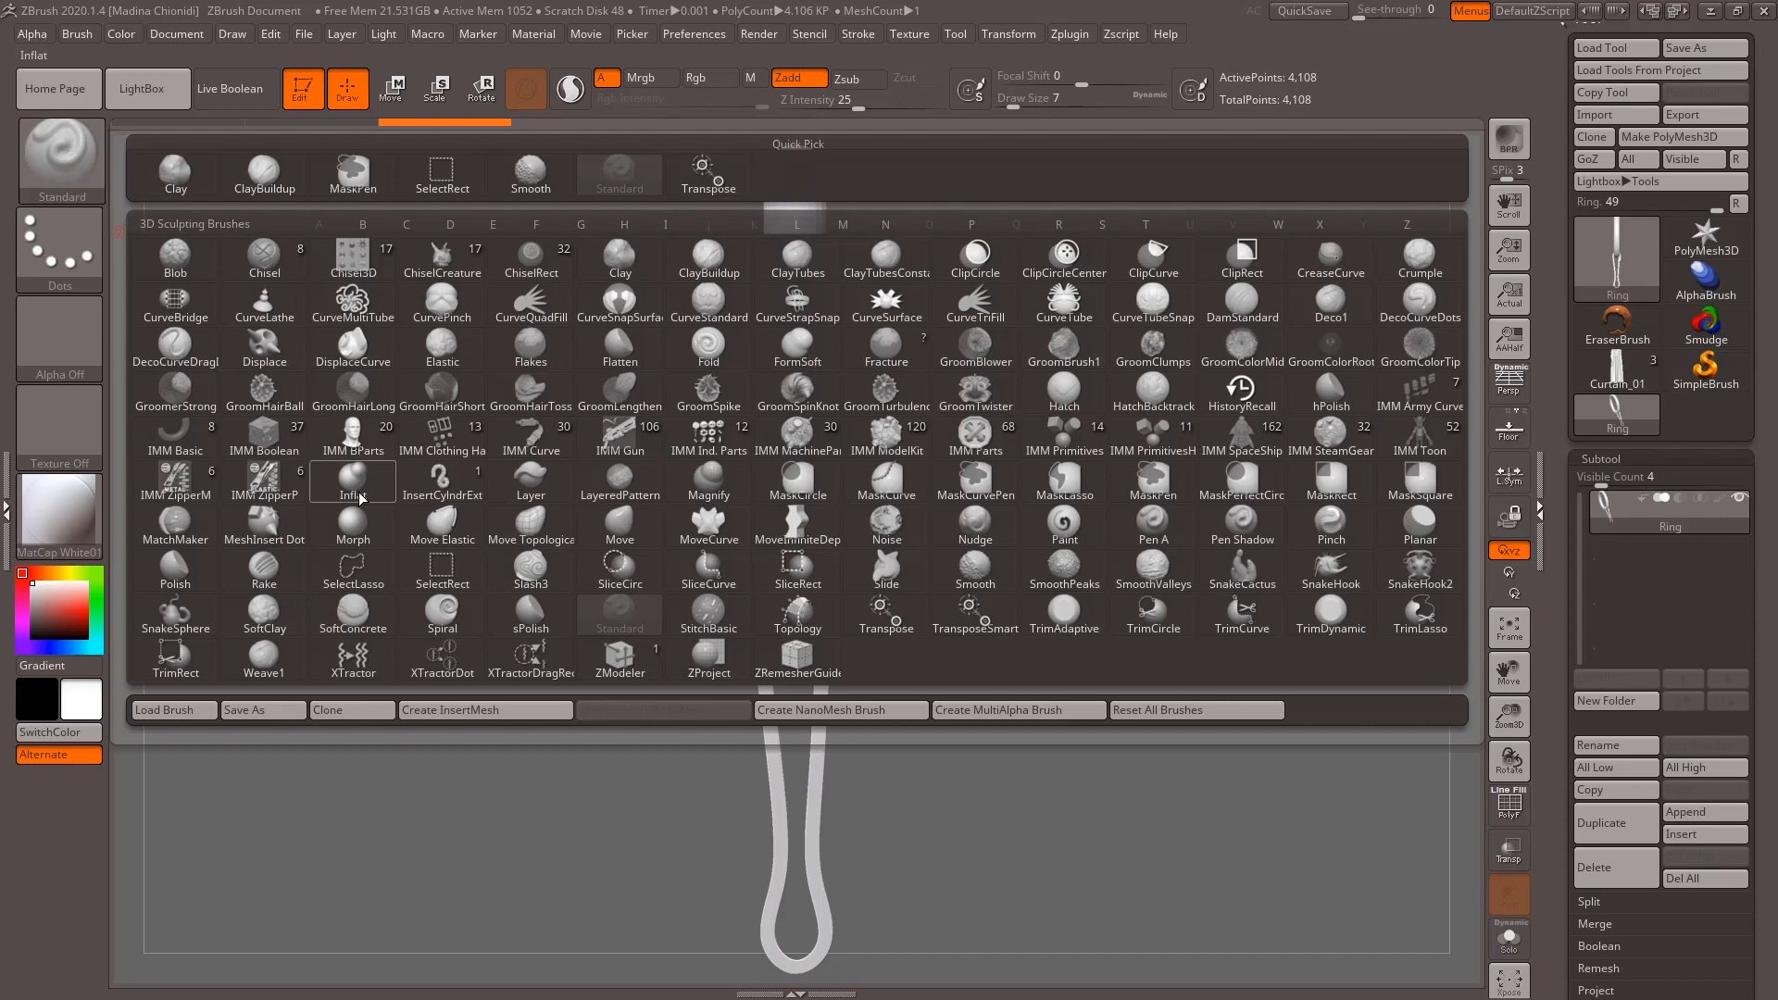
left_click(465, 711)
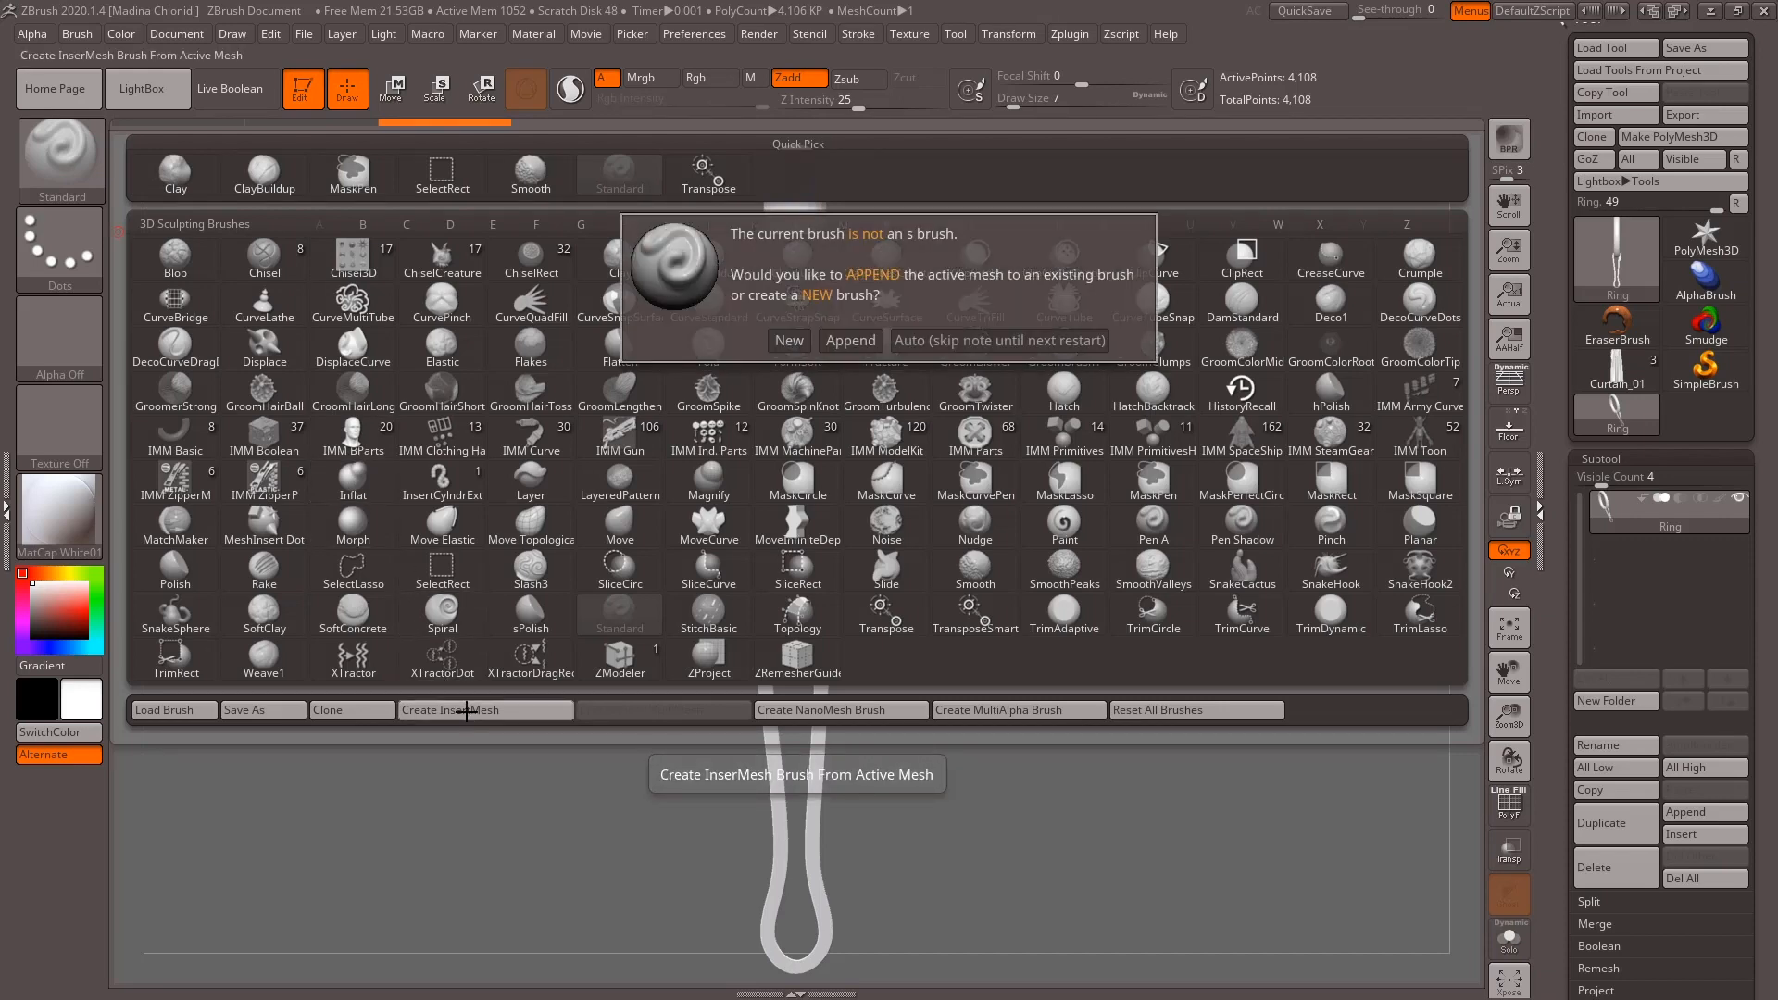
left_click(786, 340)
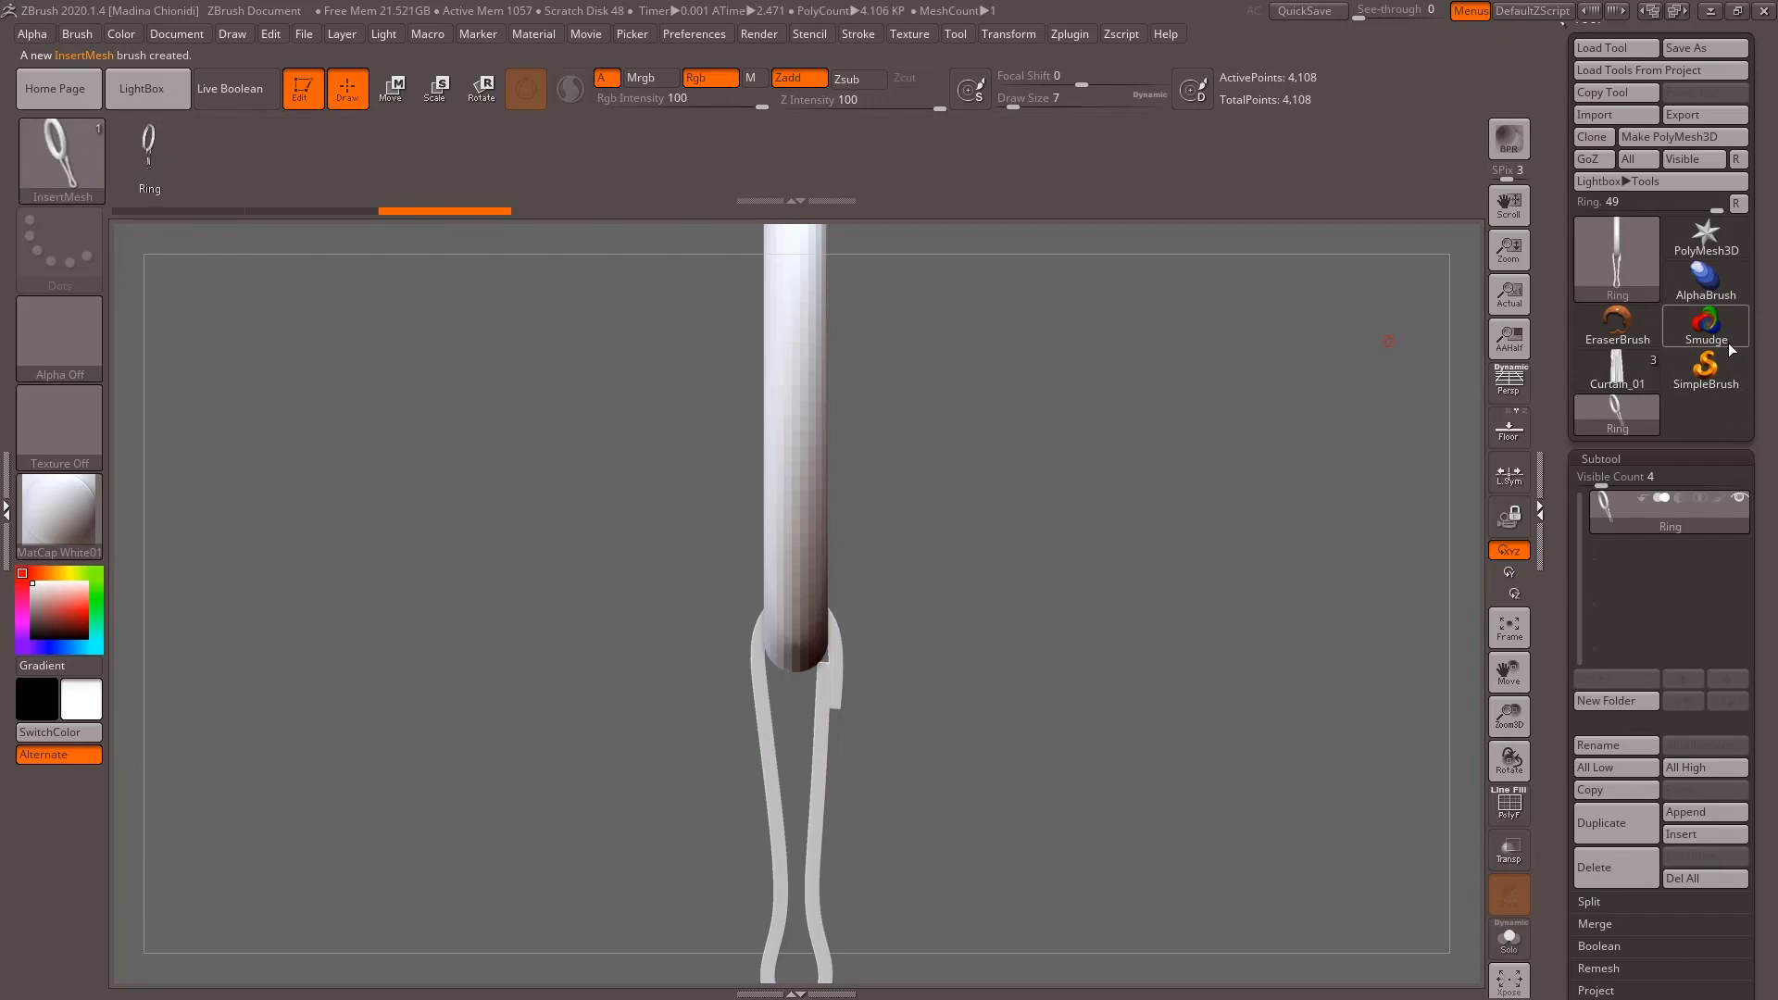
Switch back to the Curtain_01 tool and hide the WallsReference subtool, leaving the curtain and rods in view.
left_click(1616, 380)
left_click_drag(512, 624, 353, 643, "alt")
left_click_drag(382, 579, 334, 611)
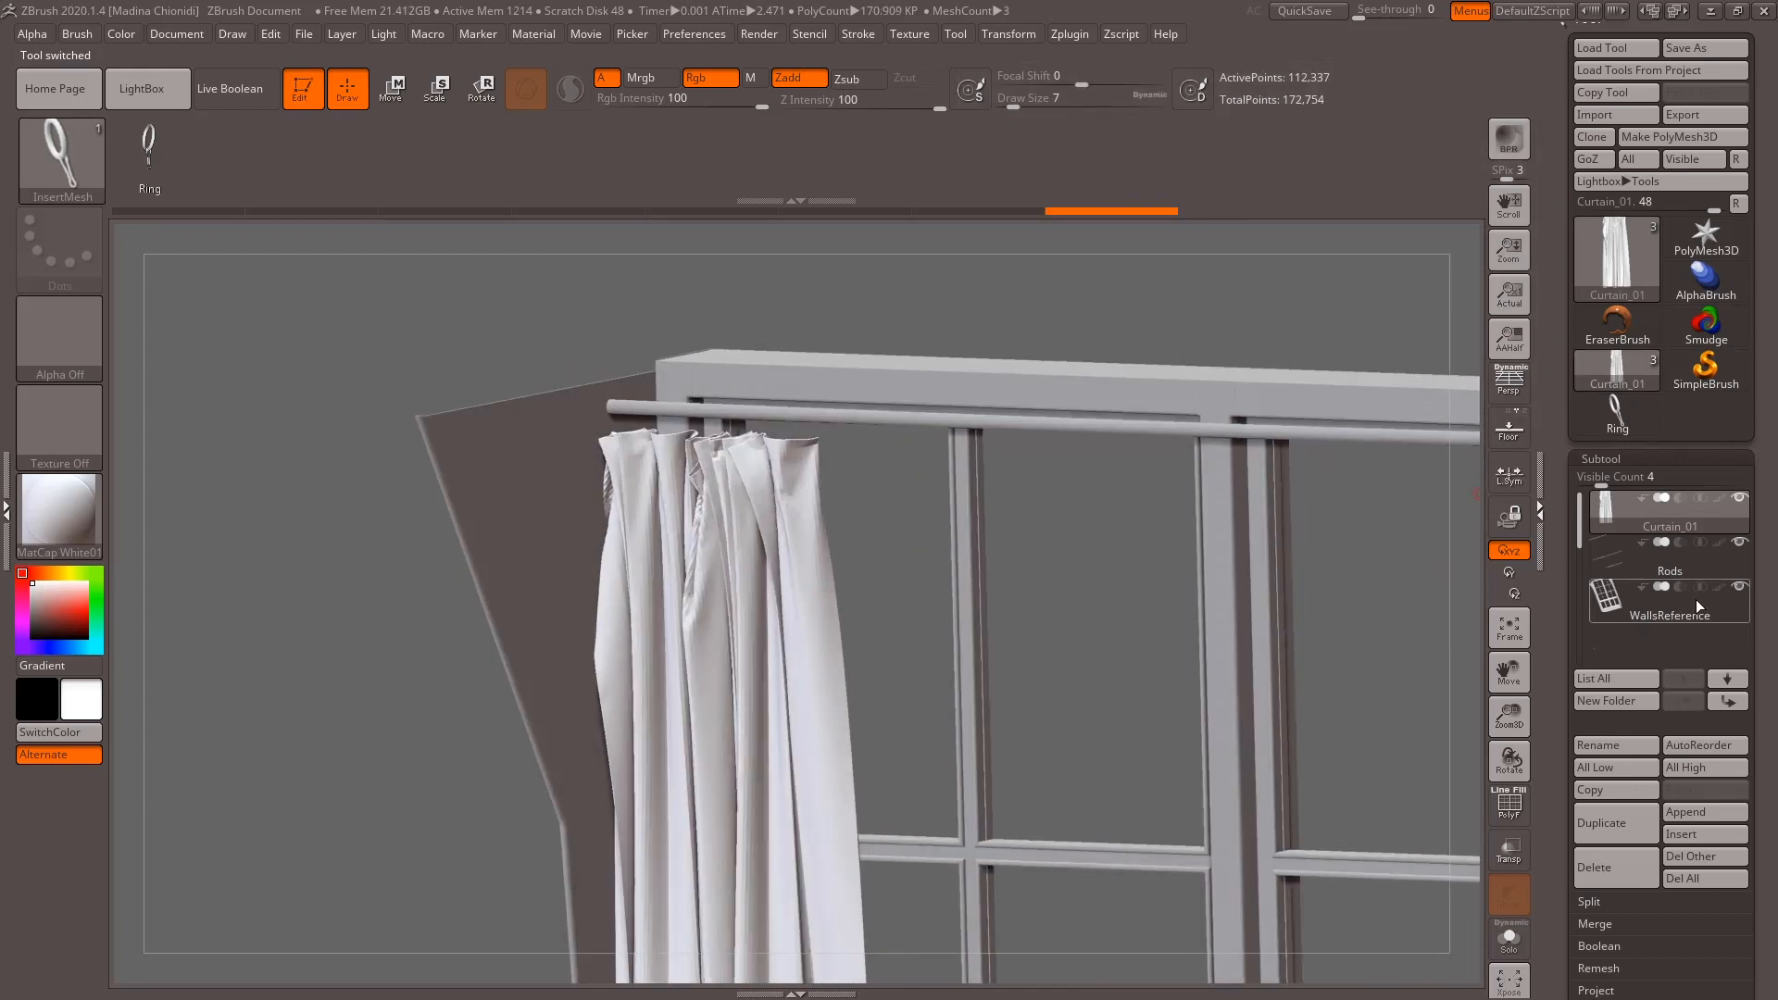
left_click(1740, 588)
left_click_drag(1076, 628, 1211, 869)
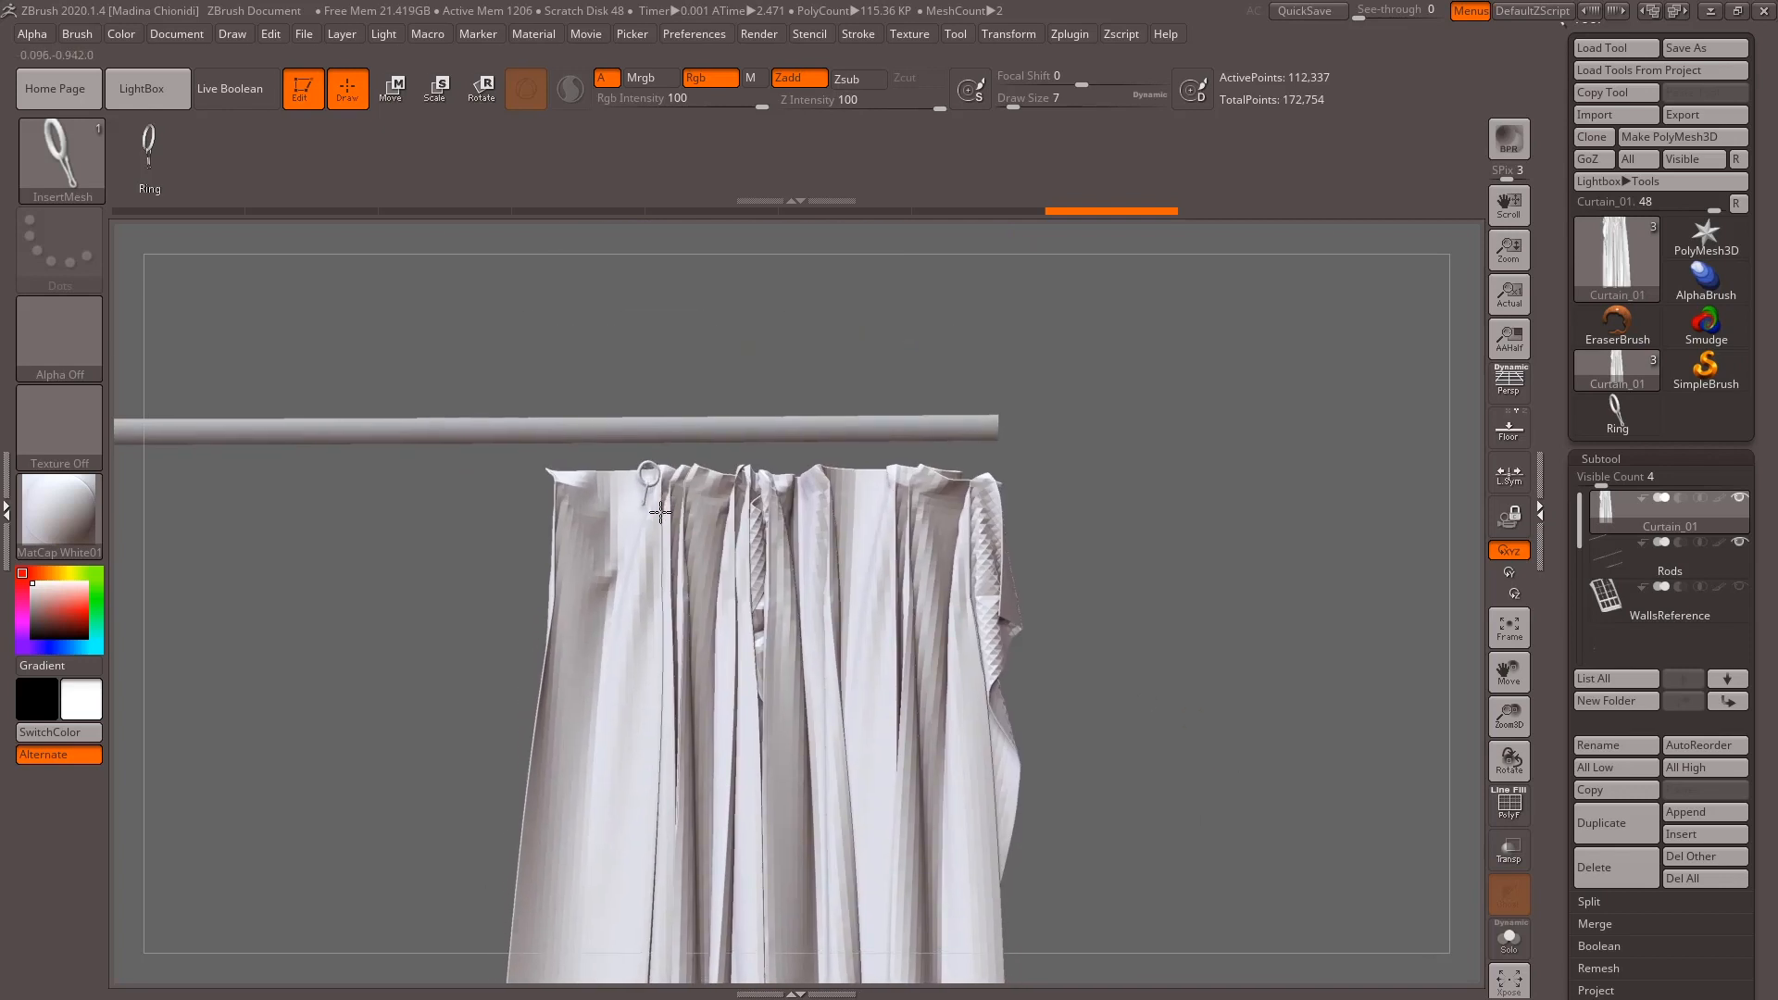
left_click_drag(670, 531, 733, 537)
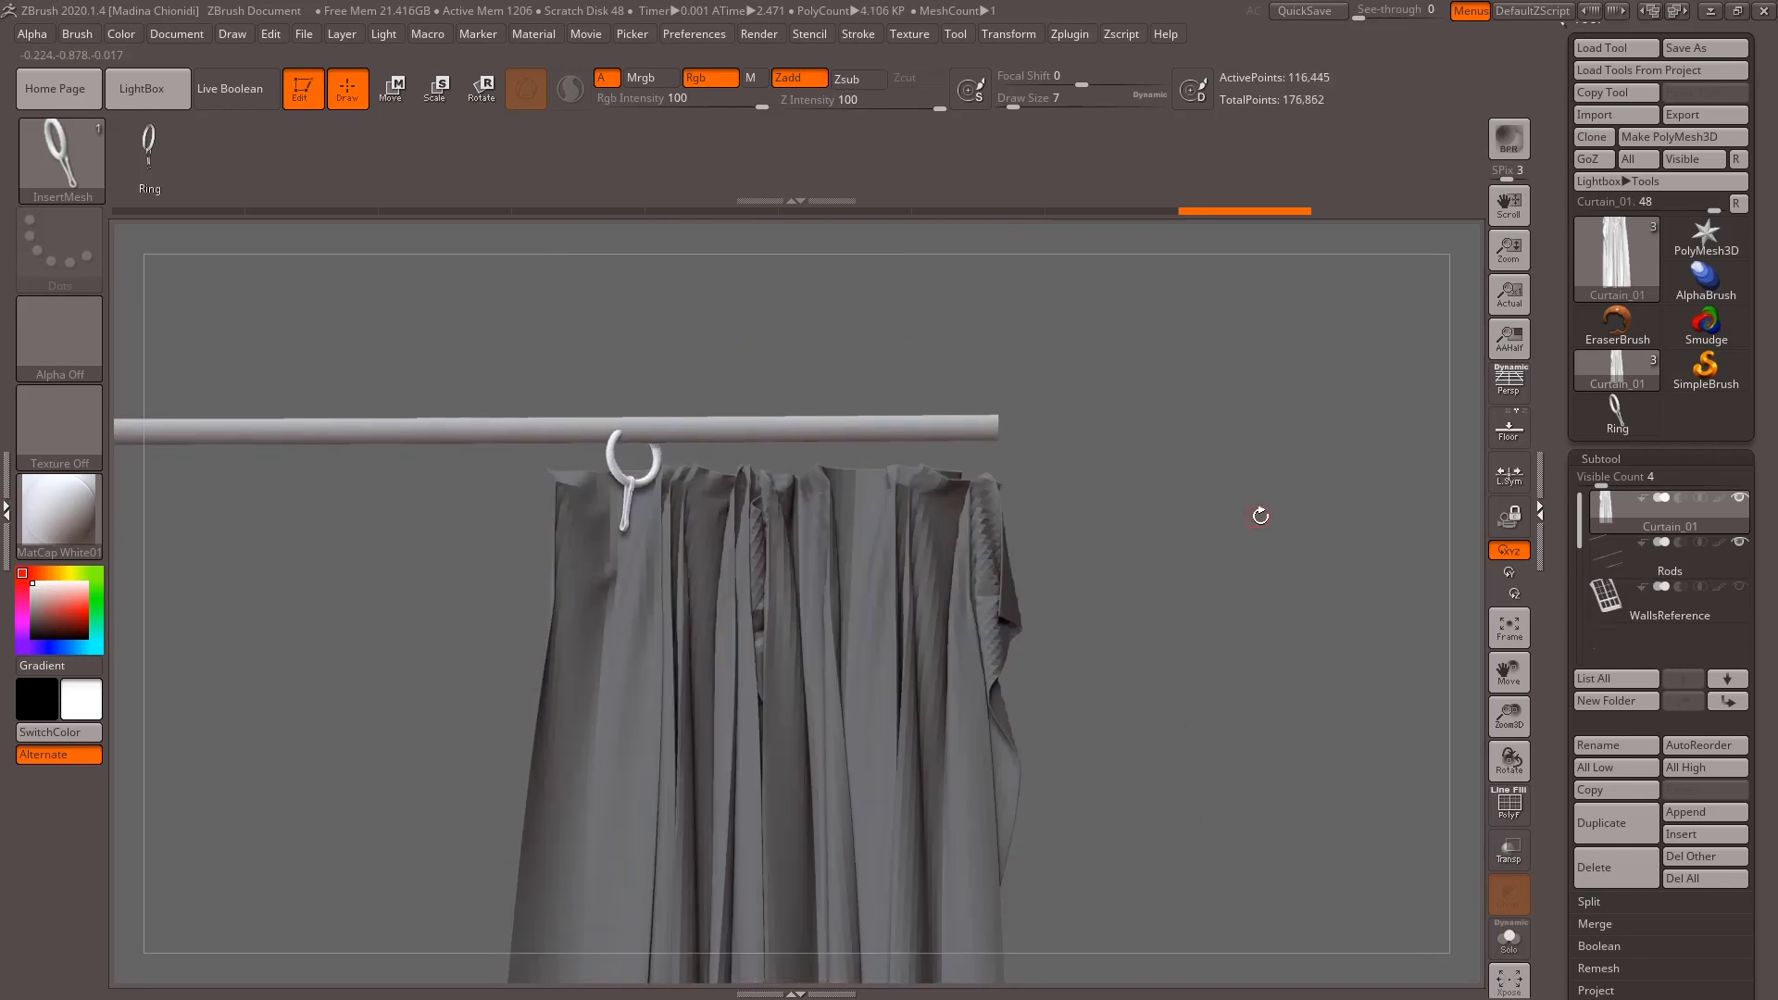
left_click_drag(1240, 511, 1294, 426)
key("ctrl+z")
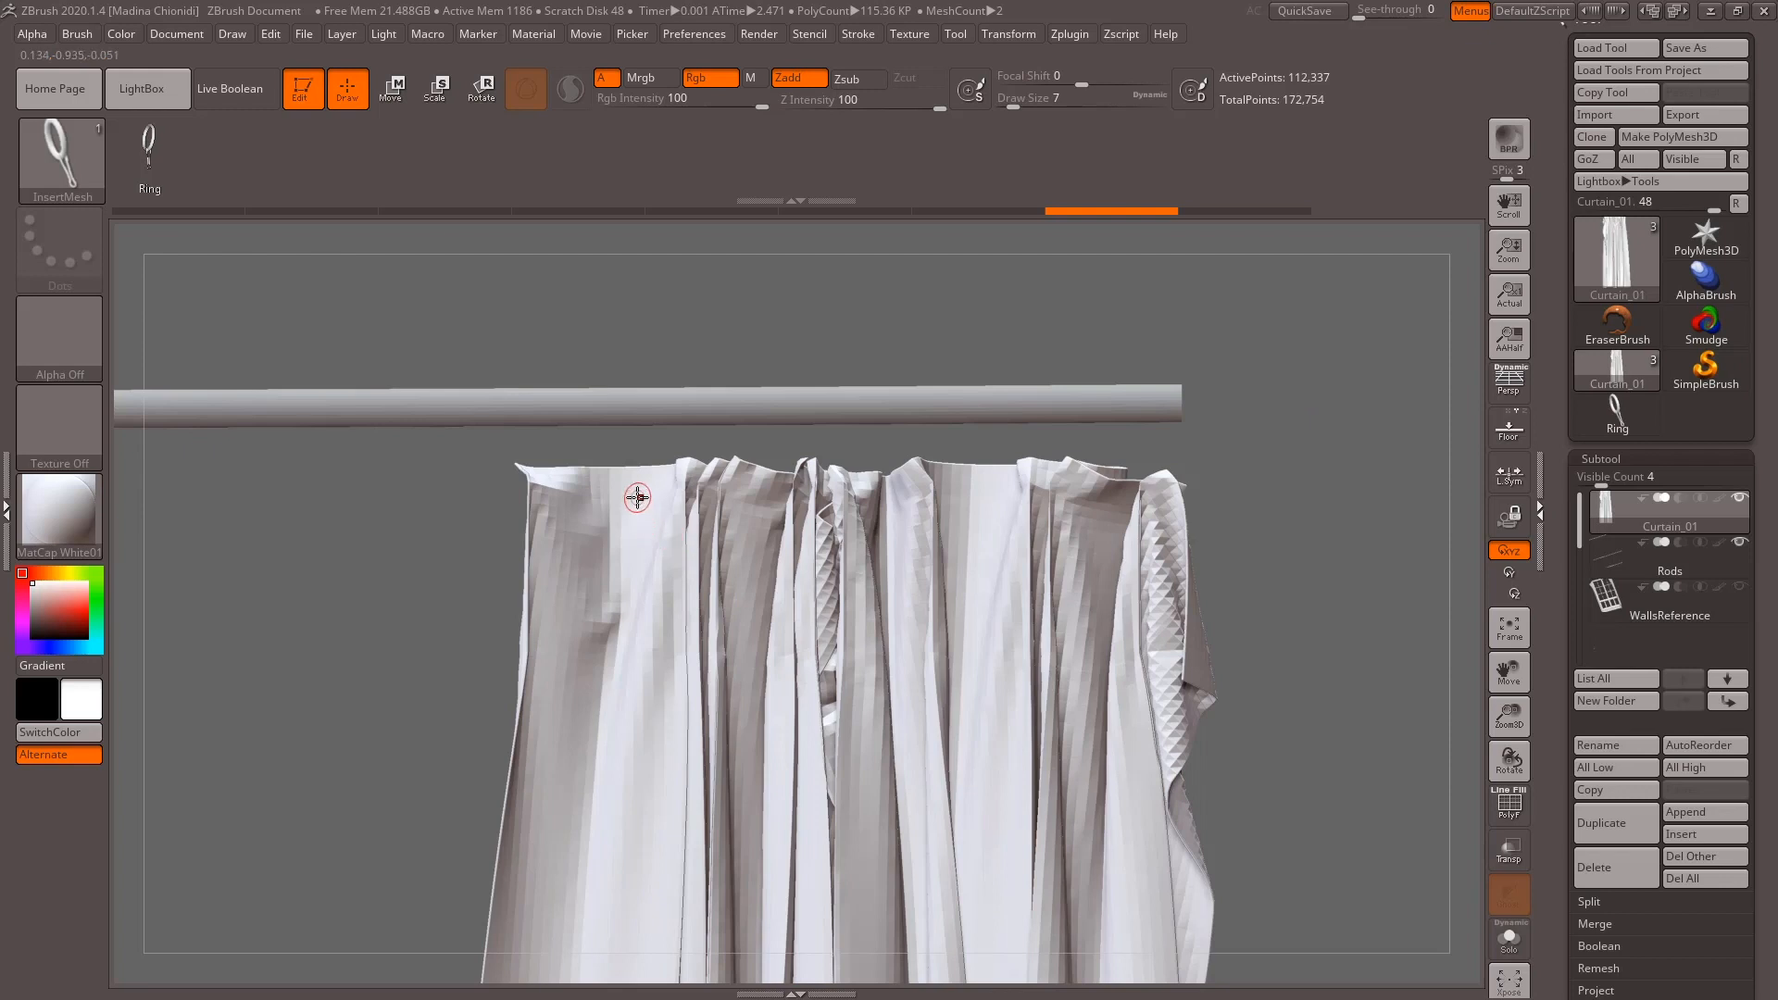
left_click_drag(595, 536, 596, 589)
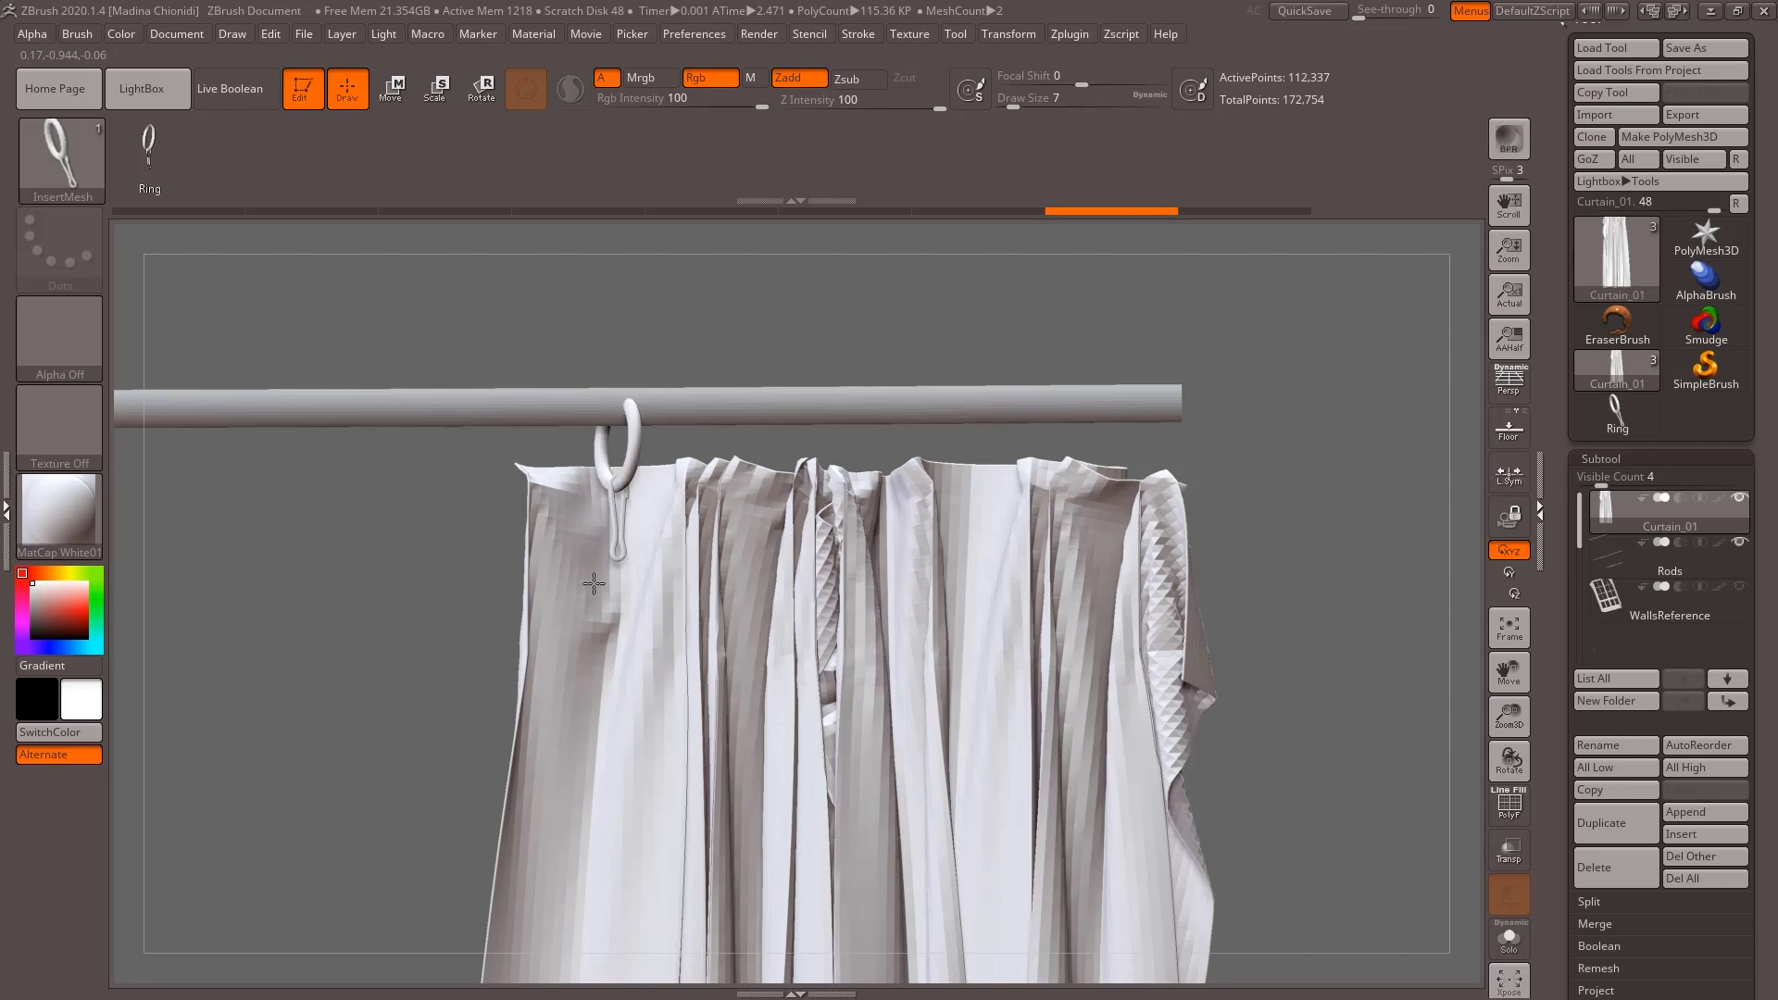
key("ctrl+z")
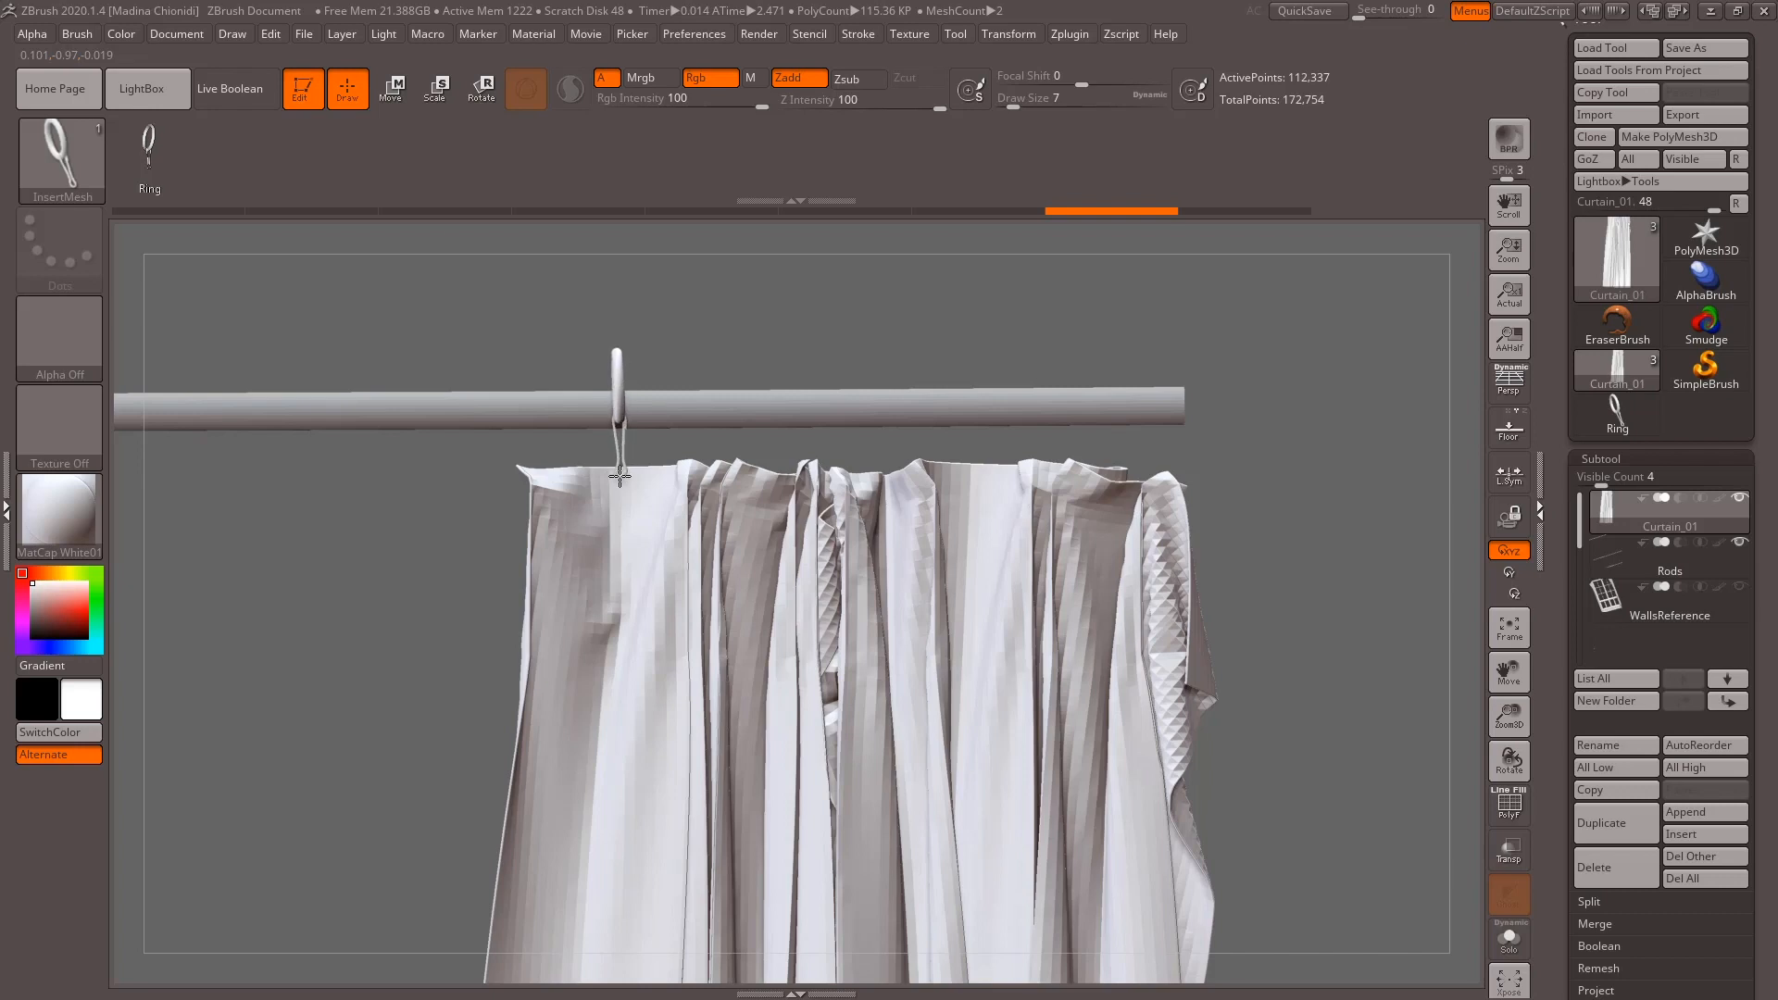
Insert a ring at the curtain's upper edge and move it in depth so it loops around the upper rod.
left_click_drag(626, 483, 683, 515)
left_click_drag(1285, 446, 1250, 466)
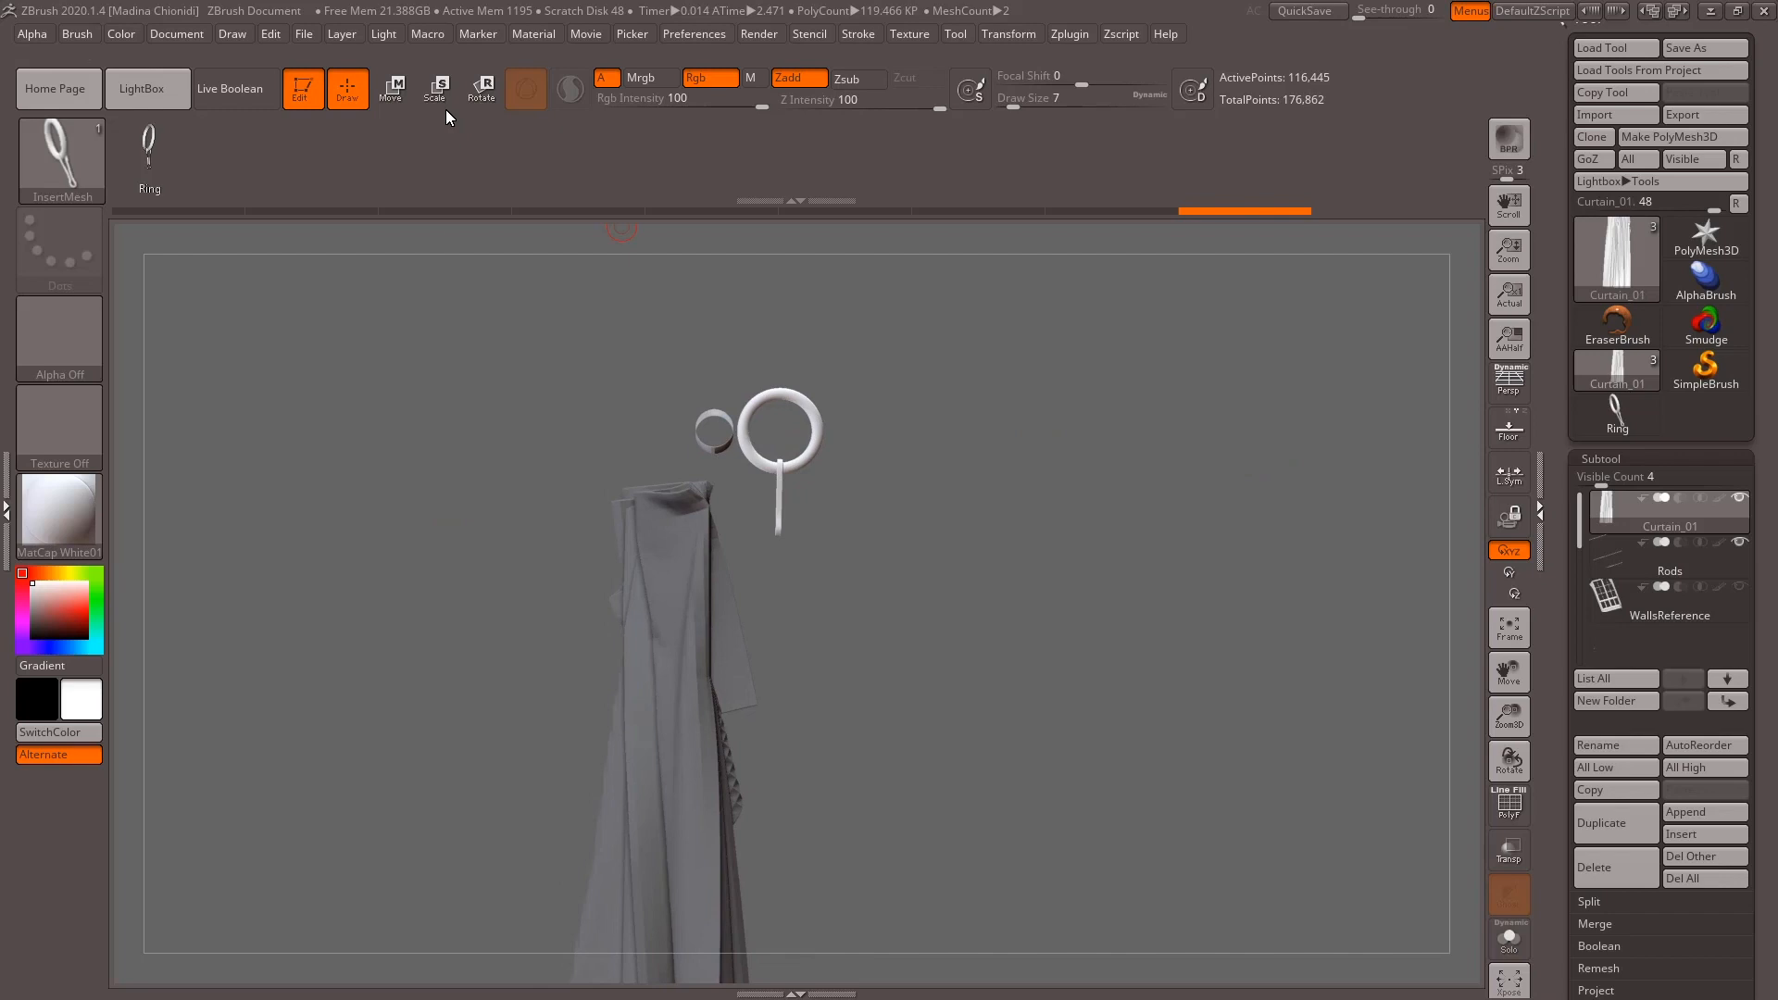
left_click(390, 89)
left_click_drag(848, 461, 786, 463)
left_click_drag(679, 339, 681, 355)
left_click_drag(794, 470, 787, 470)
left_click_drag(891, 428, 833, 385)
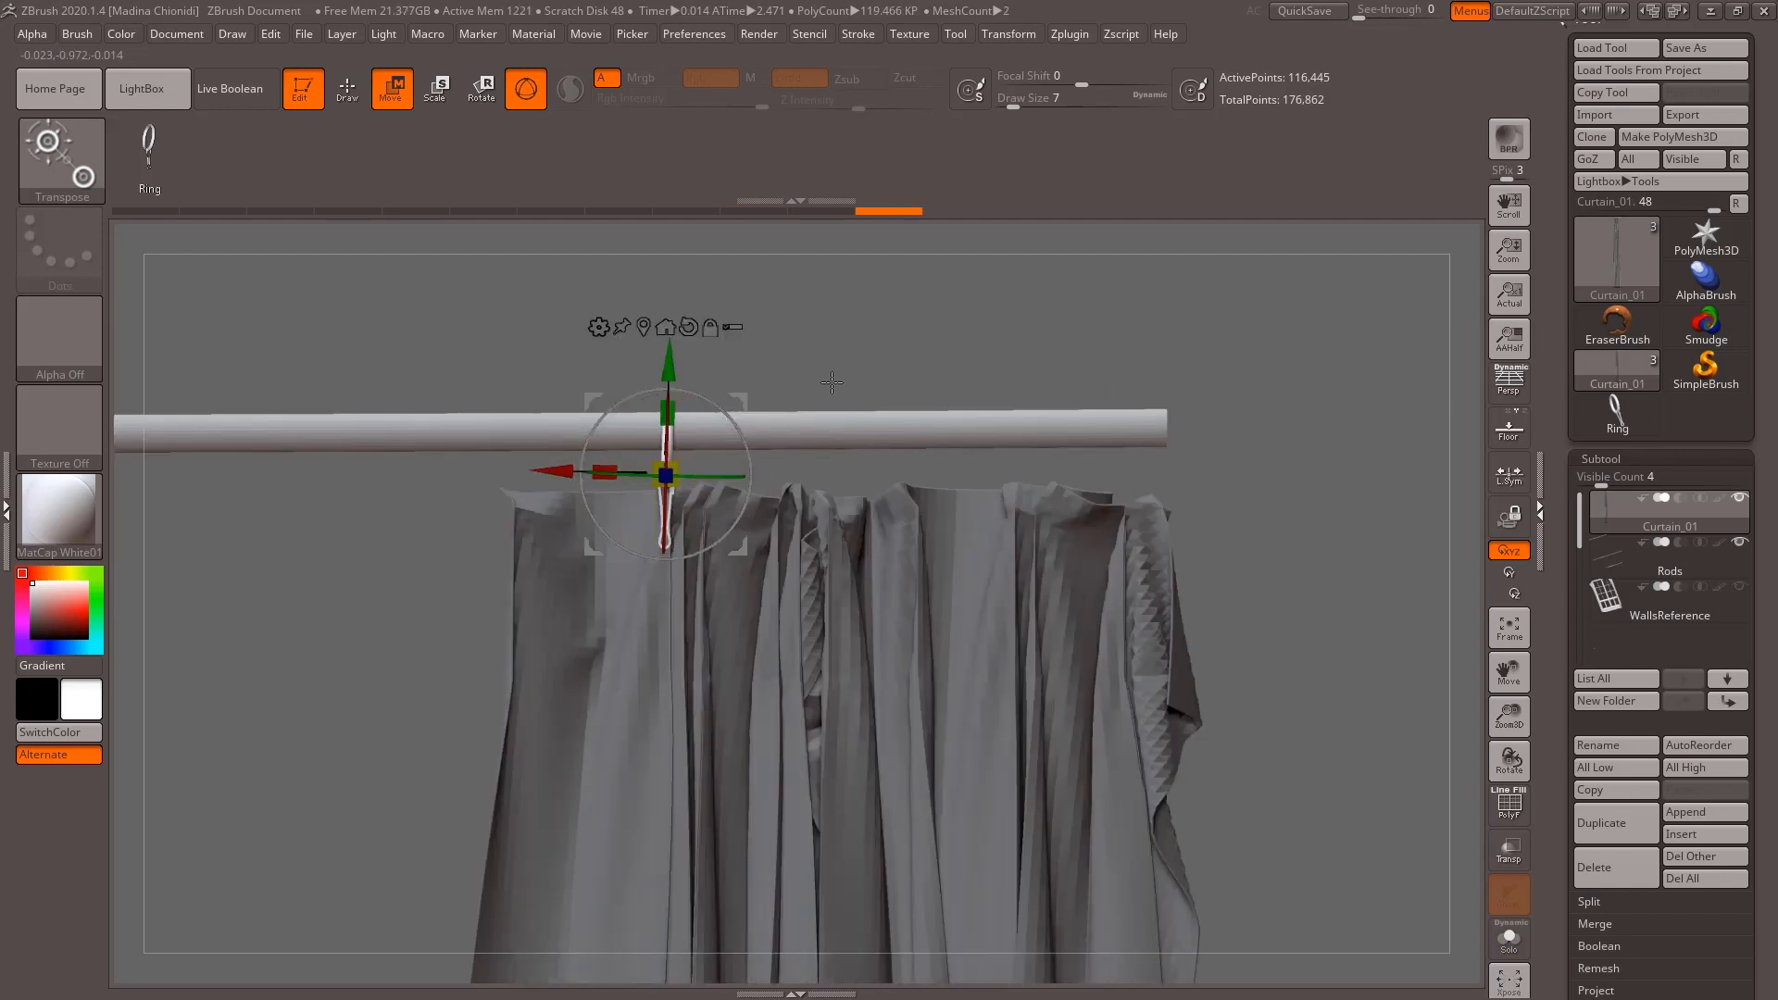
Duplicate the ring about 0.016 along the rod, right beside the first one.
key("q")
left_click_drag(943, 317, 1198, 457, "alt")
left_click_drag(1141, 598, 989, 695, "alt")
left_click_drag(1219, 432, 1239, 526, "alt")
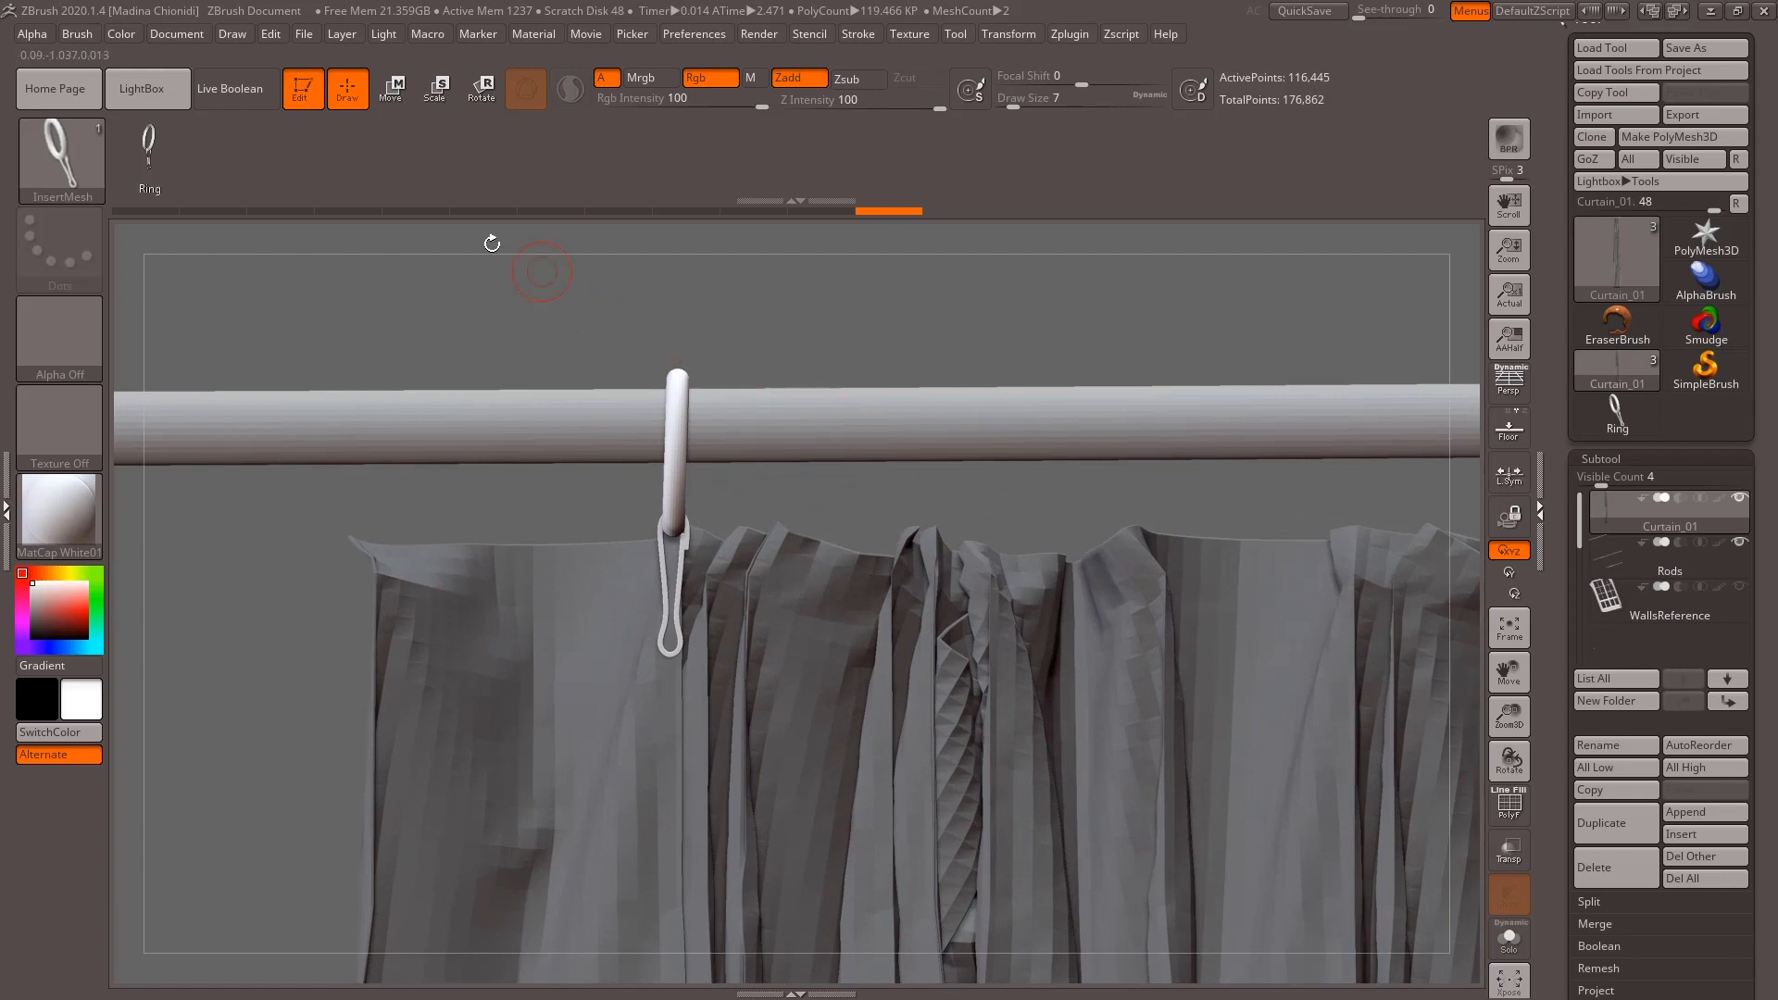
left_click(390, 88)
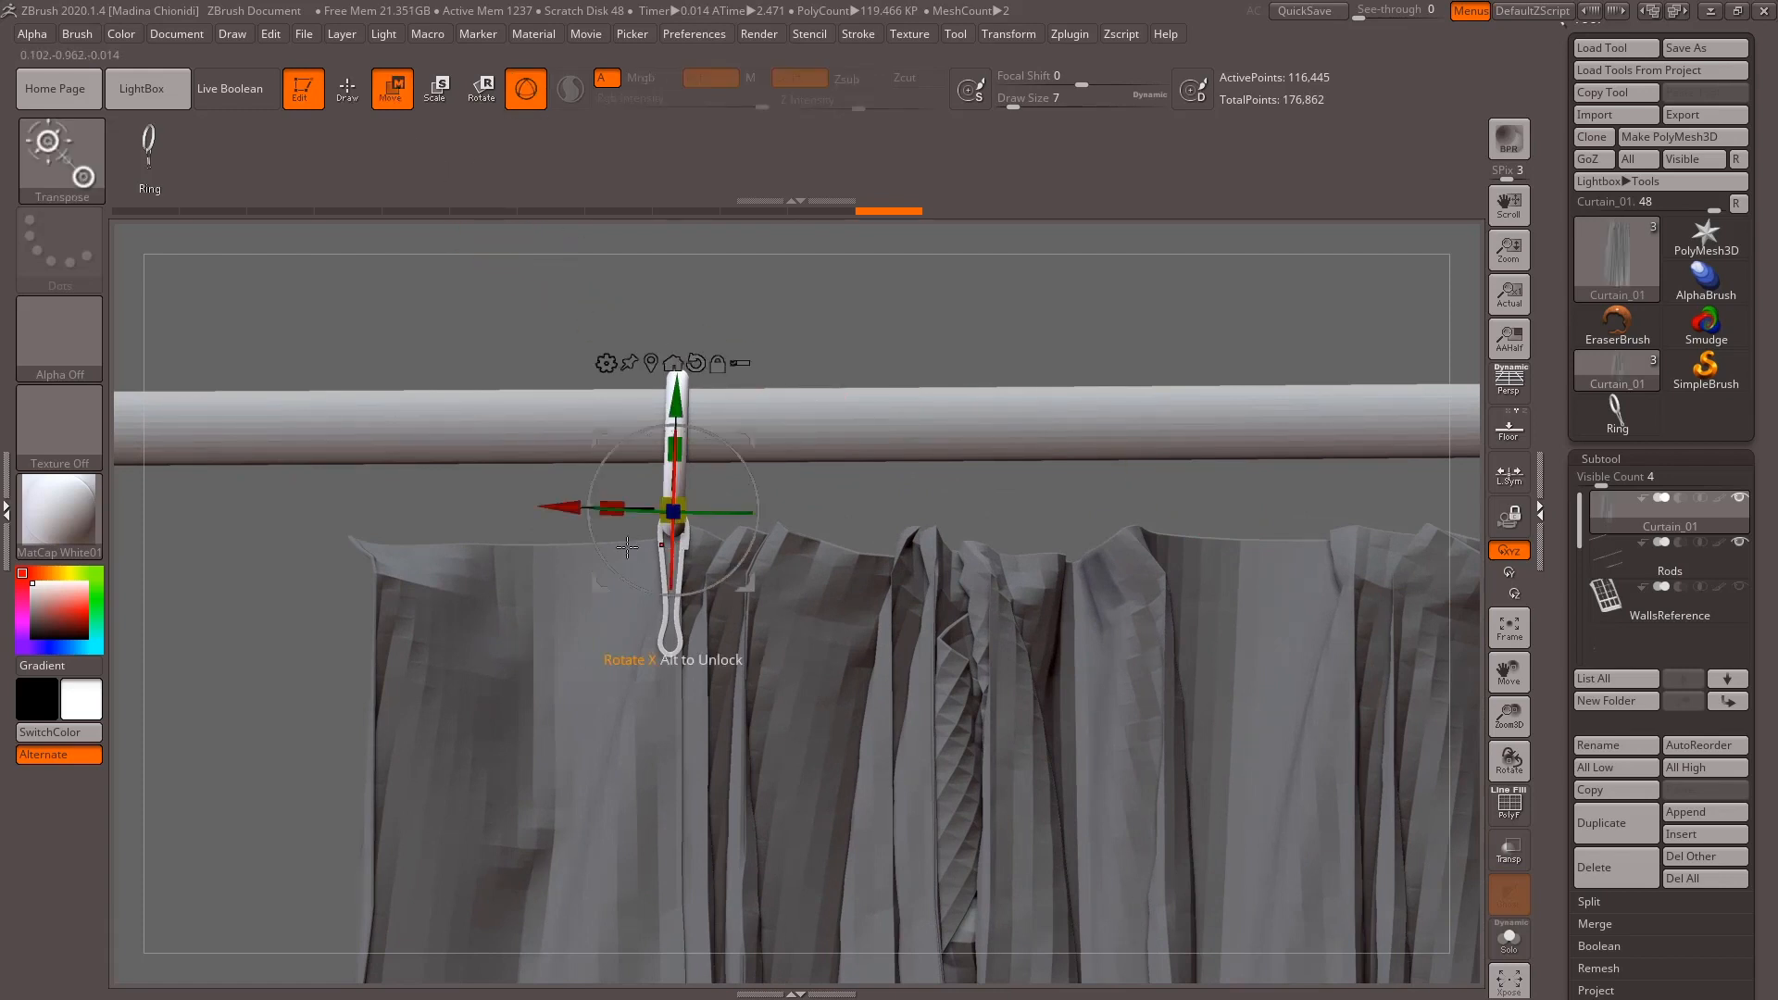
mouse_move(570, 506)
left_mouse_down("ctrl")
mouse_move(630, 509)
mouse_move(603, 508)
left_mouse_up("ctrl")
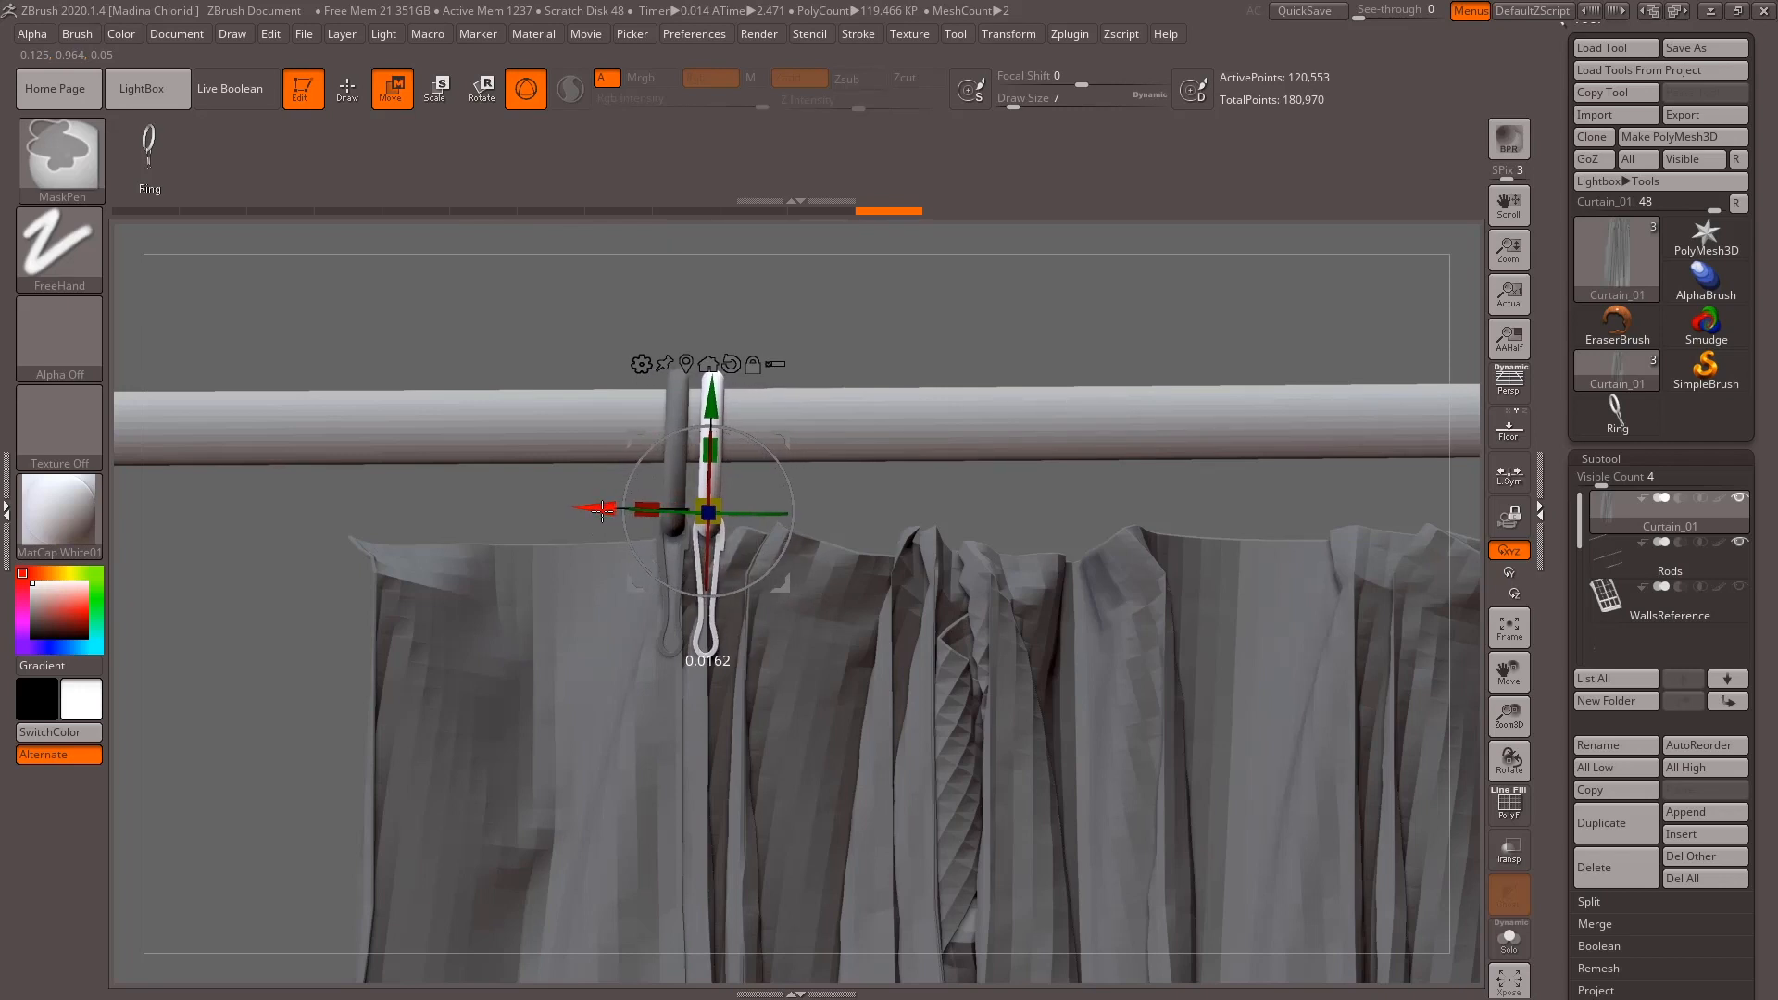
Centre the gizmo pivot on the rod, rotate the second ring slightly and nudge it along the rod.
left_click_drag(965, 352, 965, 538)
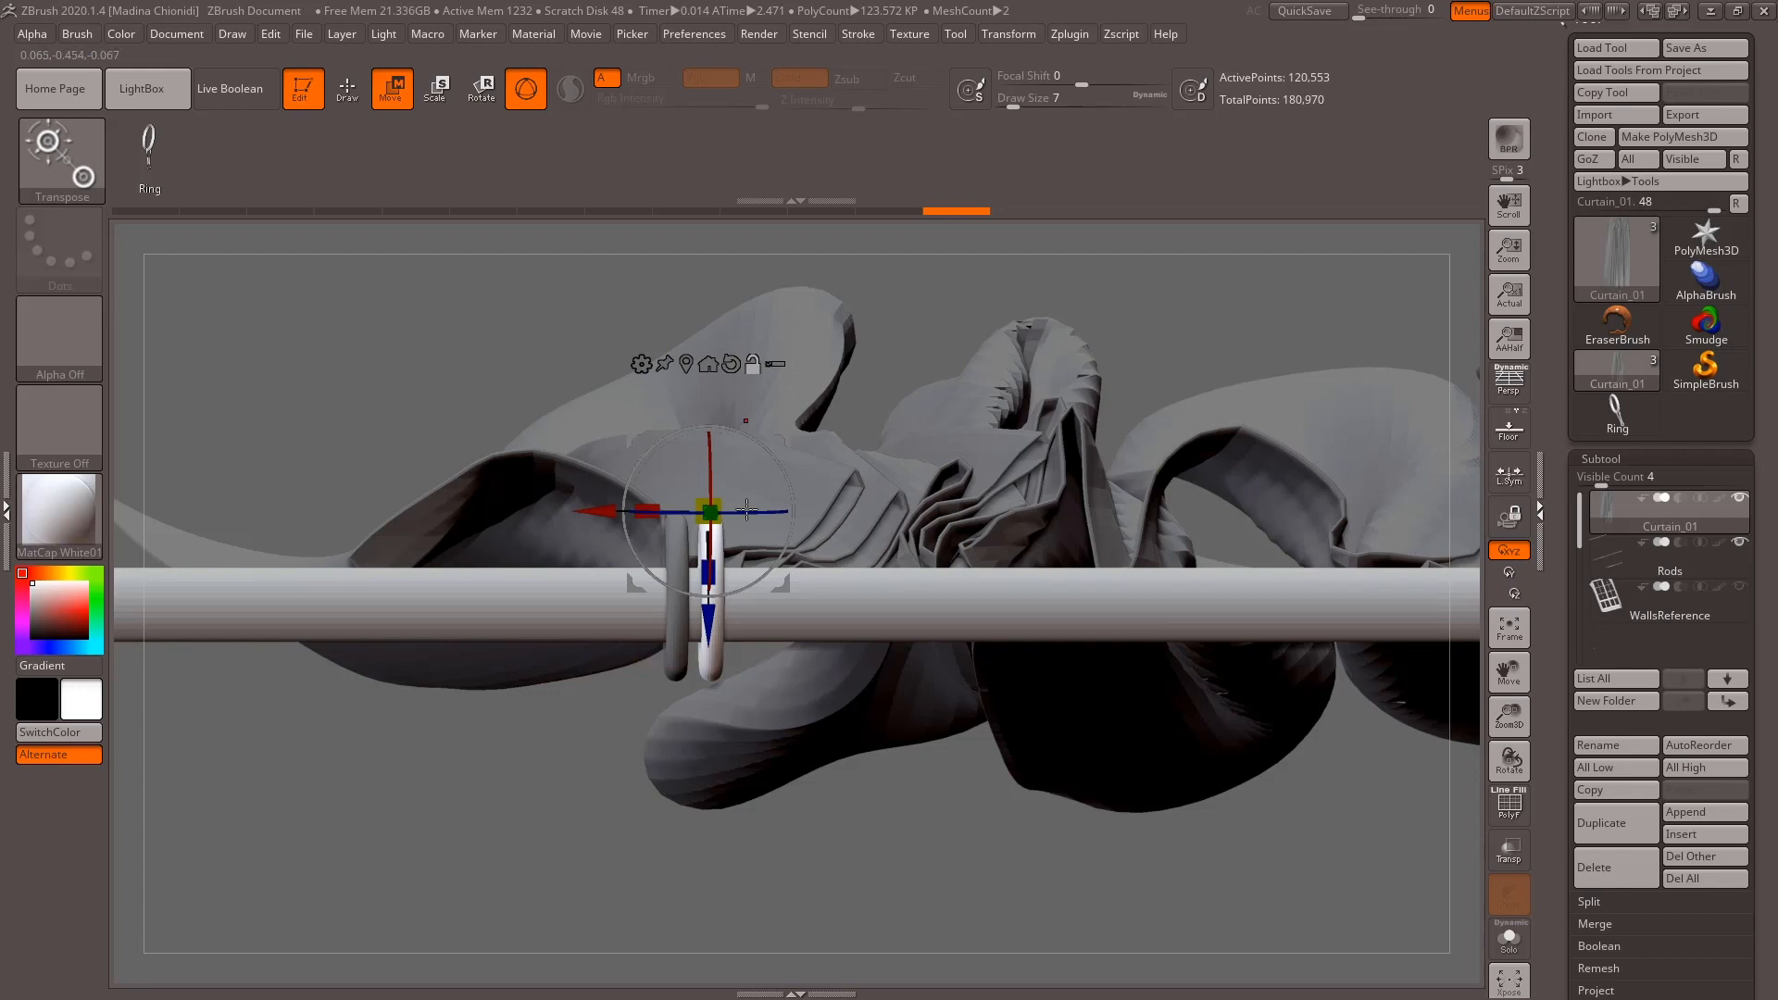
left_click_drag(708, 620, 707, 712)
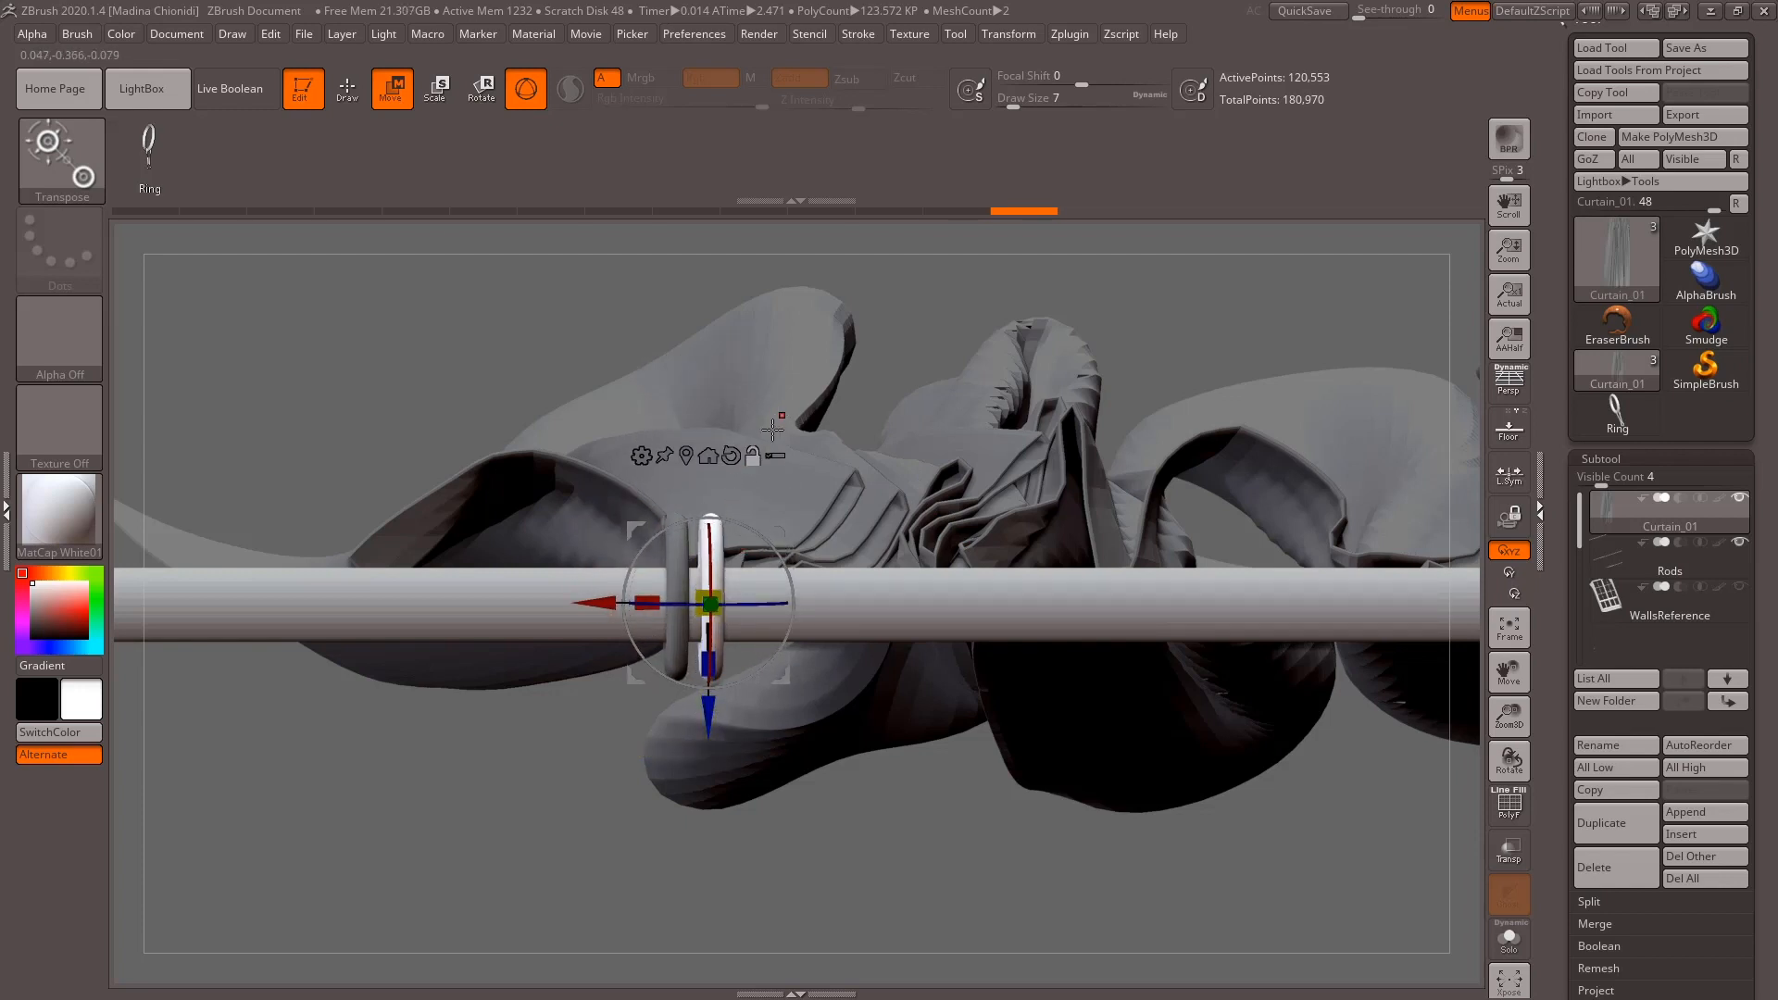
left_click_drag(761, 532, 752, 530)
left_click_drag(906, 747, 904, 654)
left_click_drag(969, 364, 1102, 373)
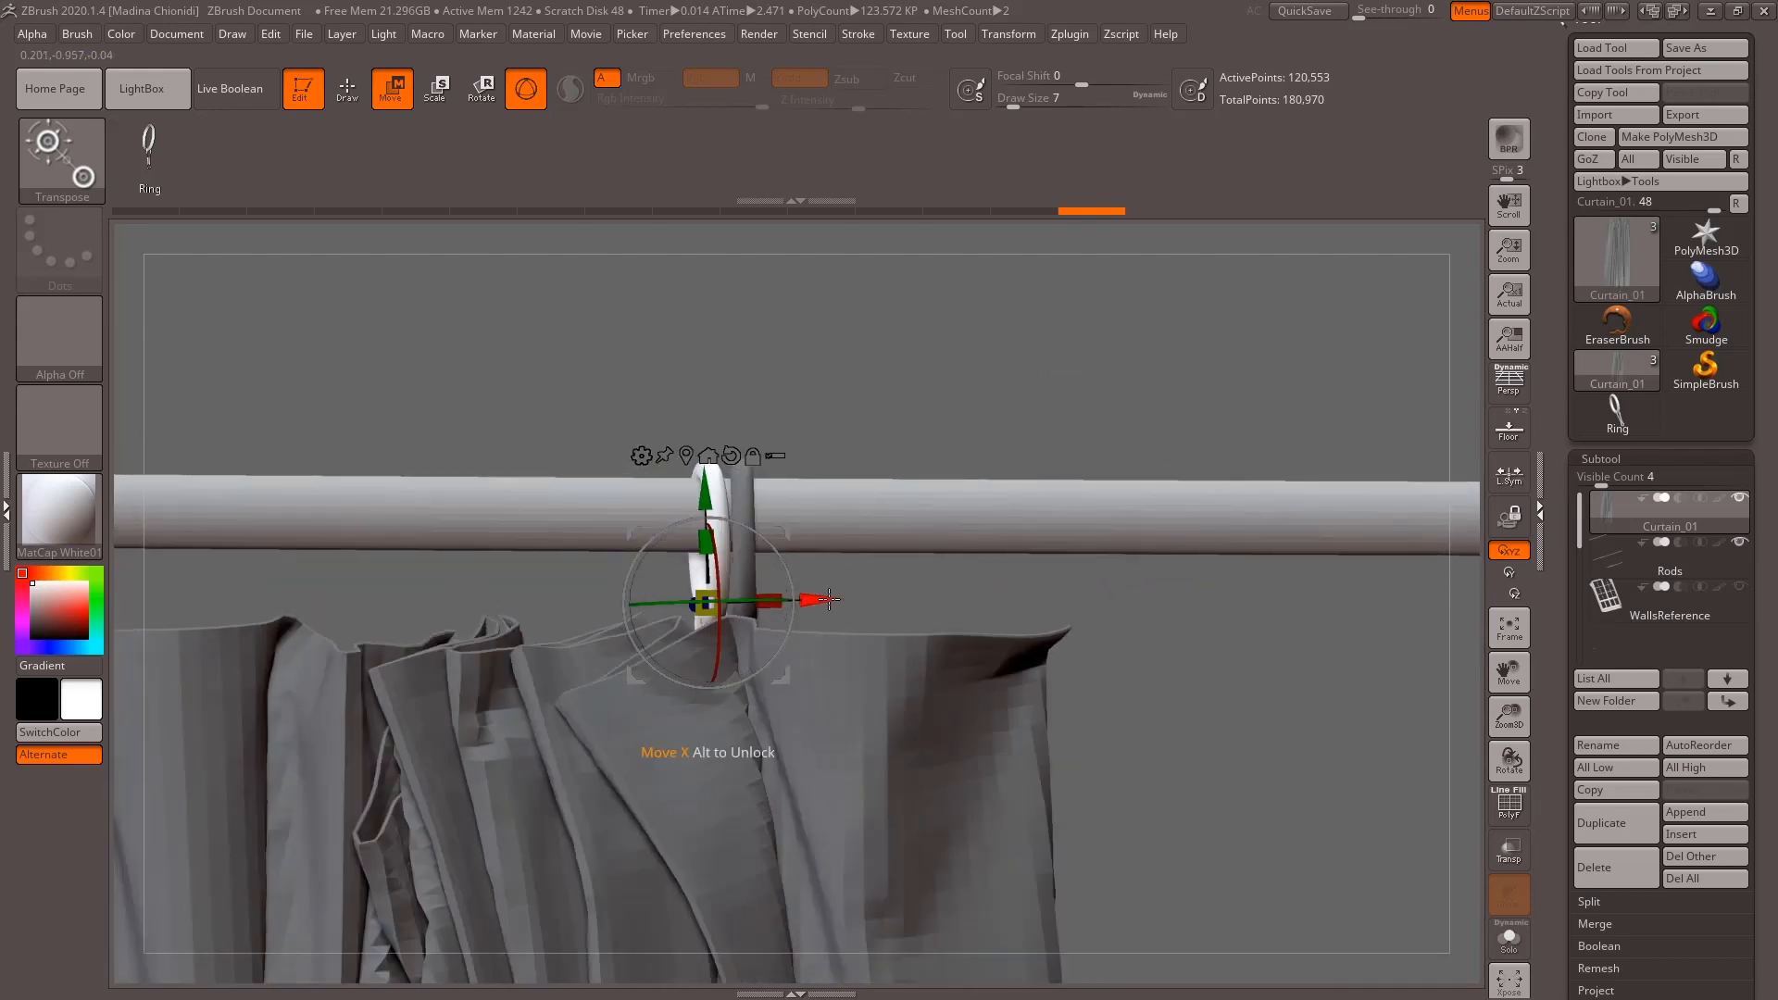
left_click_drag(828, 599, 825, 600)
left_click_drag(1072, 605, 915, 602)
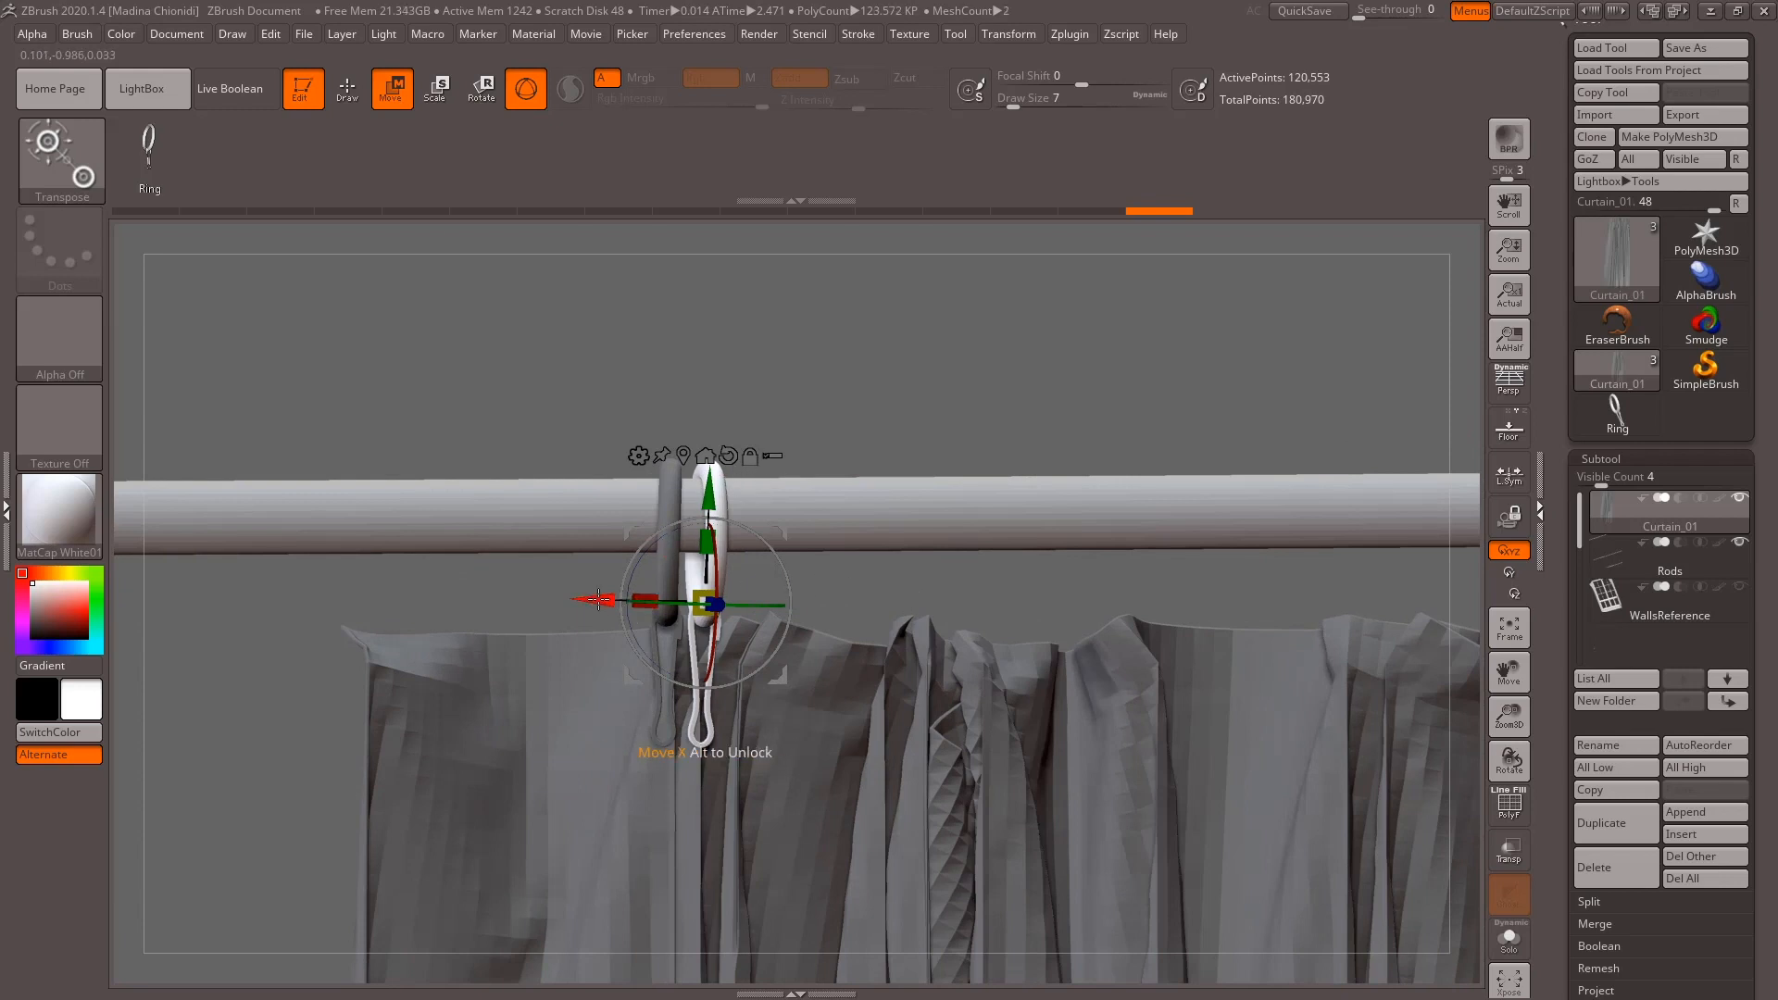
Duplicate a third ring beside the second and fine-tune its rotation and position along the rod.
left_click_drag(597, 599, 633, 600, "ctrl")
left_click_drag(893, 347, 908, 380)
left_click_drag(746, 496, 747, 492)
left_click_drag(884, 463, 957, 482)
left_click_drag(785, 599, 776, 599)
left_click_drag(912, 586, 906, 585)
left_click_drag(786, 598, 776, 599)
left_click_drag(924, 385, 722, 398)
Add a fourth ring farther along the rod above the next curtain fold and adjust its placement.
left_click_drag(622, 593, 764, 591, "ctrl")
left_click_drag(935, 428, 1121, 426)
left_click_drag(884, 487, 883, 481)
left_click_drag(767, 598, 762, 597)
left_click_drag(1380, 427, 1207, 429)
Duplicate a fifth ring close to the fourth and turn it to a different angle on the rod.
left_click_drag(776, 599, 819, 599, "ctrl")
left_click_drag(973, 418, 1135, 417)
left_click_drag(1003, 574, 1005, 582)
left_click_drag(1036, 594, 958, 600)
left_click_drag(929, 492, 929, 489)
left_click_drag(1088, 375, 1298, 373)
left_click_drag(972, 601, 954, 602)
Duplicate a sixth ring beside the angled one, then continue placing and rotating rings over the neighbouring folds.
left_click_drag(822, 595, 878, 591, "ctrl")
left_click_drag(999, 602, 1039, 598)
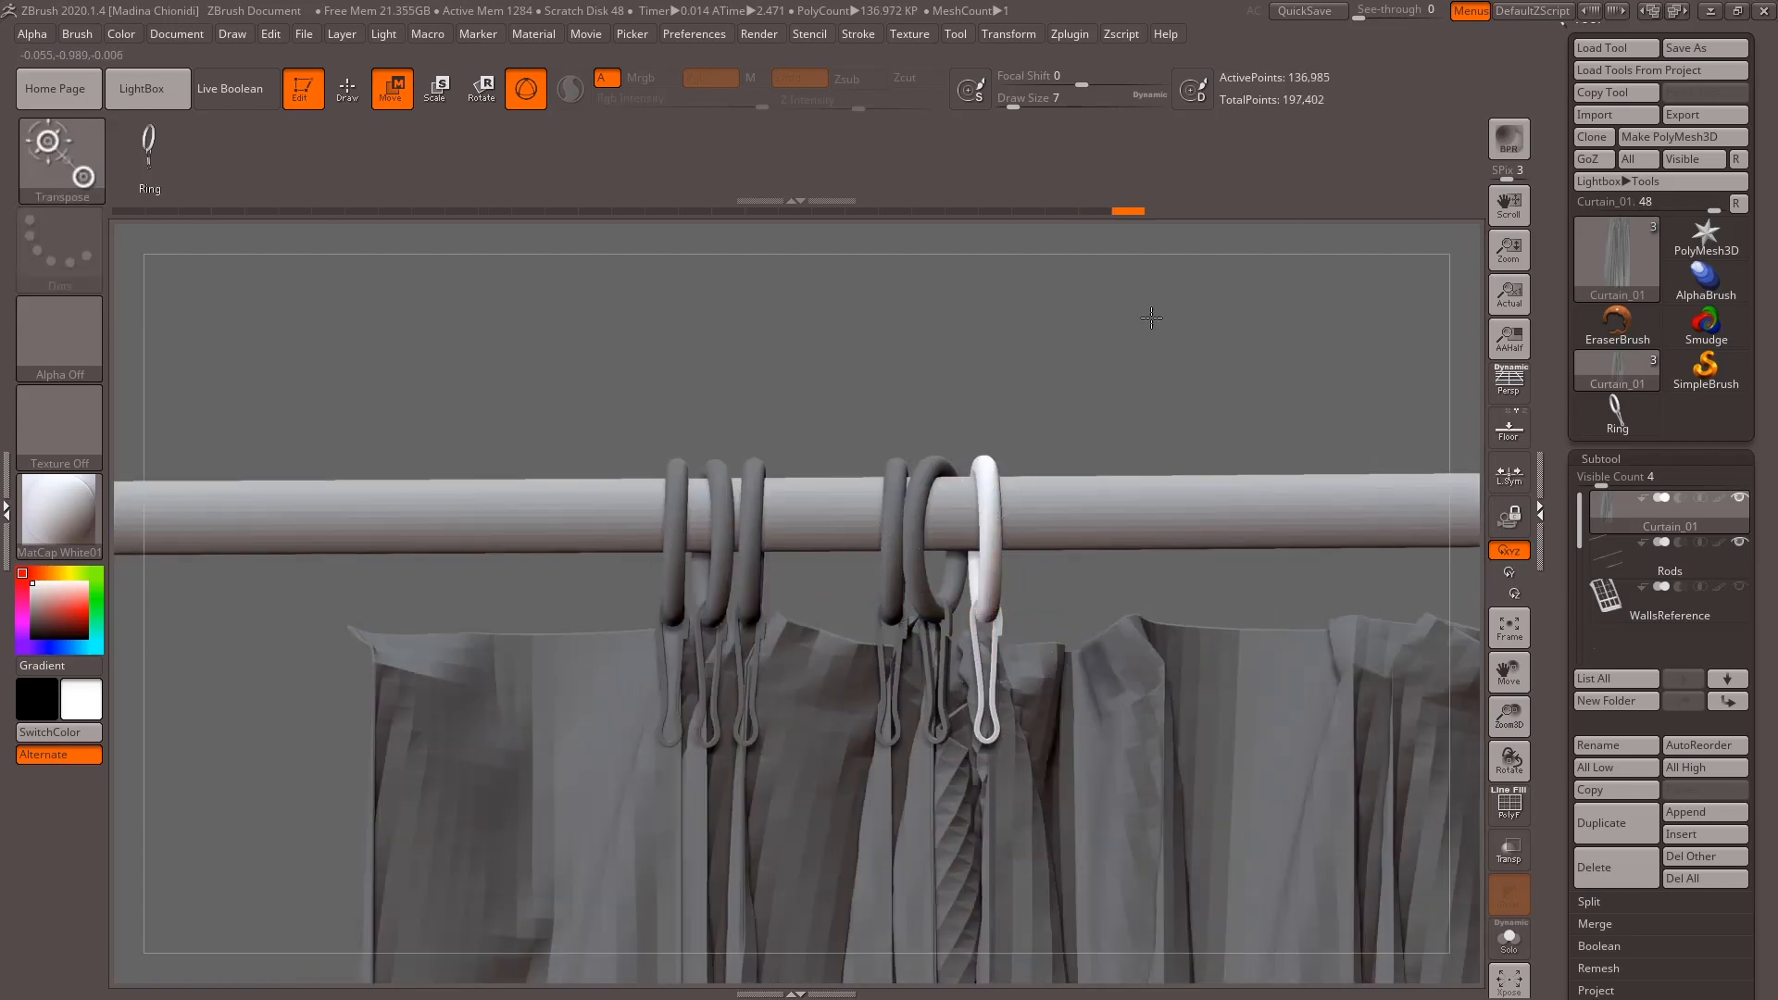
left_click_drag(1179, 308, 1352, 310)
left_click_drag(1093, 600, 733, 584)
left_click_drag(927, 280, 1093, 301)
left_click_drag(706, 586, 706, 604)
left_click_drag(960, 602, 874, 603)
left_click_drag(698, 521, 713, 528)
mouse_move(891, 422)
left_mouse_down()
mouse_move(874, 427)
mouse_move(889, 422)
left_mouse_up()
left_click_drag(712, 529, 713, 526)
left_click_drag(931, 519, 847, 520)
left_click_drag(834, 311, 977, 301)
Duplicate more rings along the rod to hold the curtain's remaining folds and vary their placement.
left_click_drag(534, 600, 739, 602, "ctrl")
left_click_drag(889, 592, 1102, 578)
left_click_drag(736, 600, 725, 599)
mouse_move(648, 655)
left_mouse_down()
mouse_move(552, 659)
mouse_move(676, 641)
left_mouse_up()
left_click_drag(1254, 800, 1103, 500)
left_click_drag(951, 531, 829, 529, "ctrl")
Place another ring copy on the rod just past the curtain's inner edge.
key("q")
left_click_drag(1052, 310, 1133, 291, "alt")
left_click_drag(1308, 362, 1251, 368, "alt")
key("r")
left_click(900, 493, "ctrl")
left_click_drag(1033, 534, 1292, 536, "ctrl")
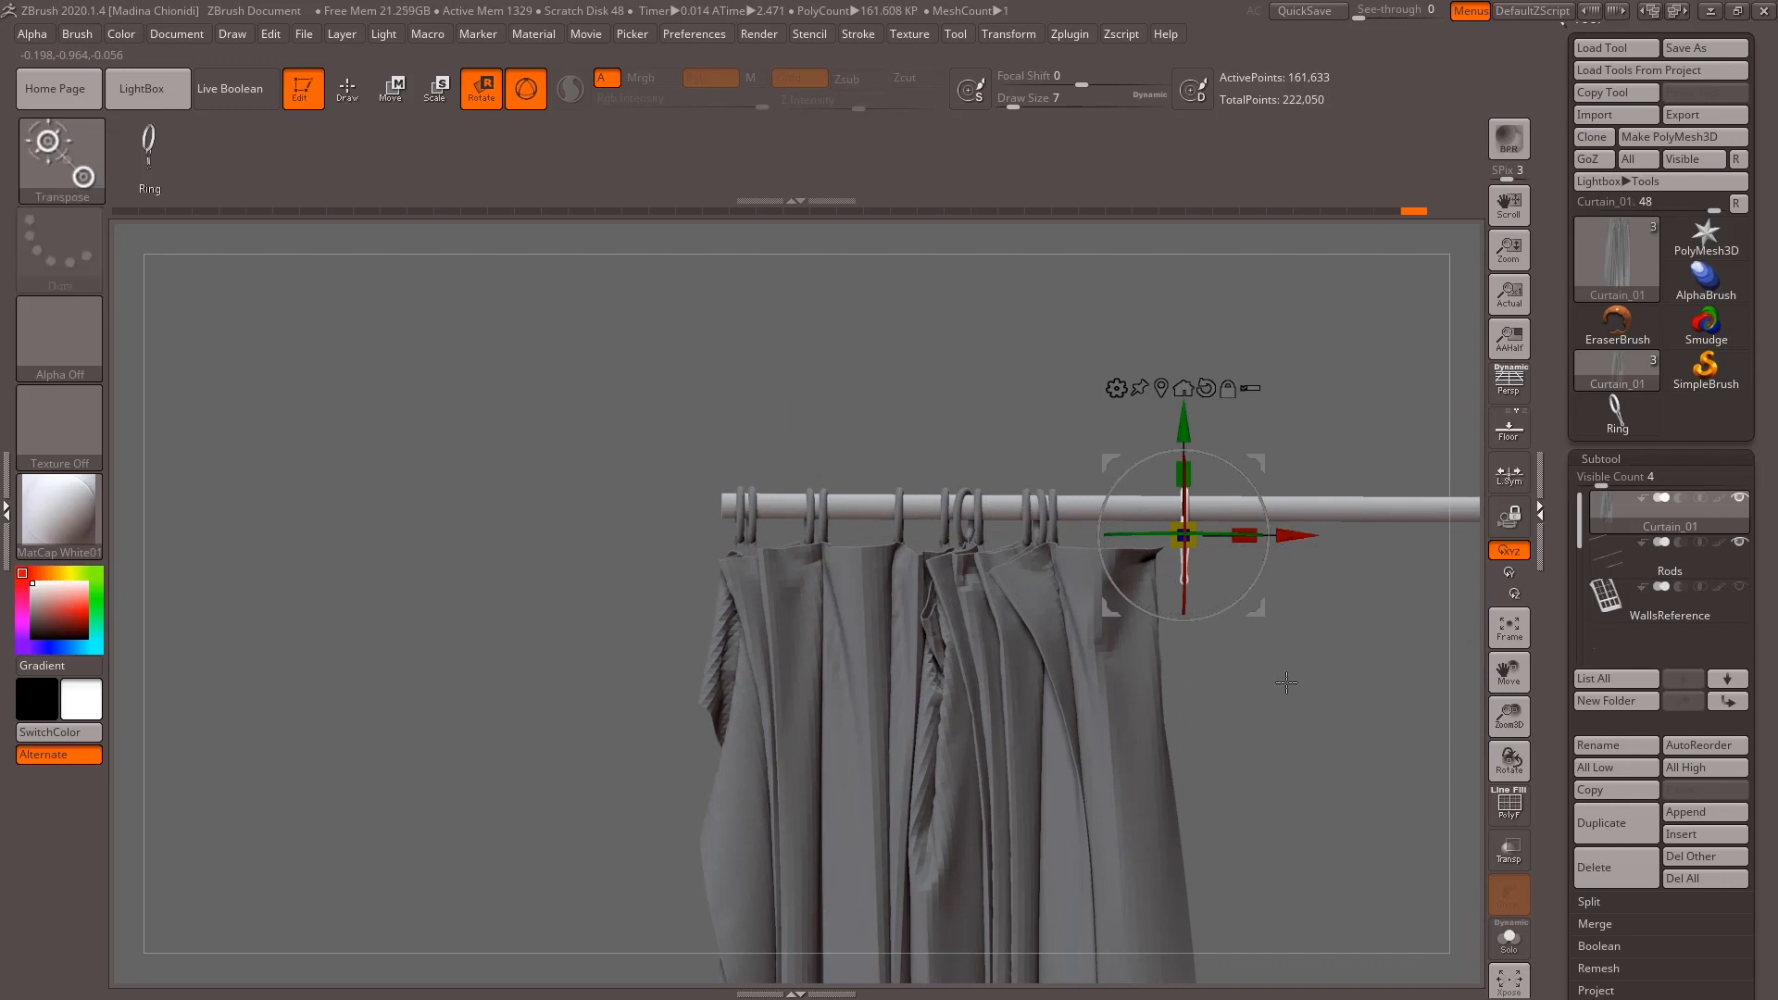
Return to Draw mode and clear the mask from the curtain and rings.
key("q")
mouse_move(1354, 732)
left_mouse_down()
mouse_move(1297, 723)
mouse_move(1198, 647)
mouse_move(1278, 746)
mouse_move(1250, 723)
mouse_move(1315, 738)
mouse_move(1219, 706)
mouse_move(1234, 596)
left_mouse_up()
key("ctrl")
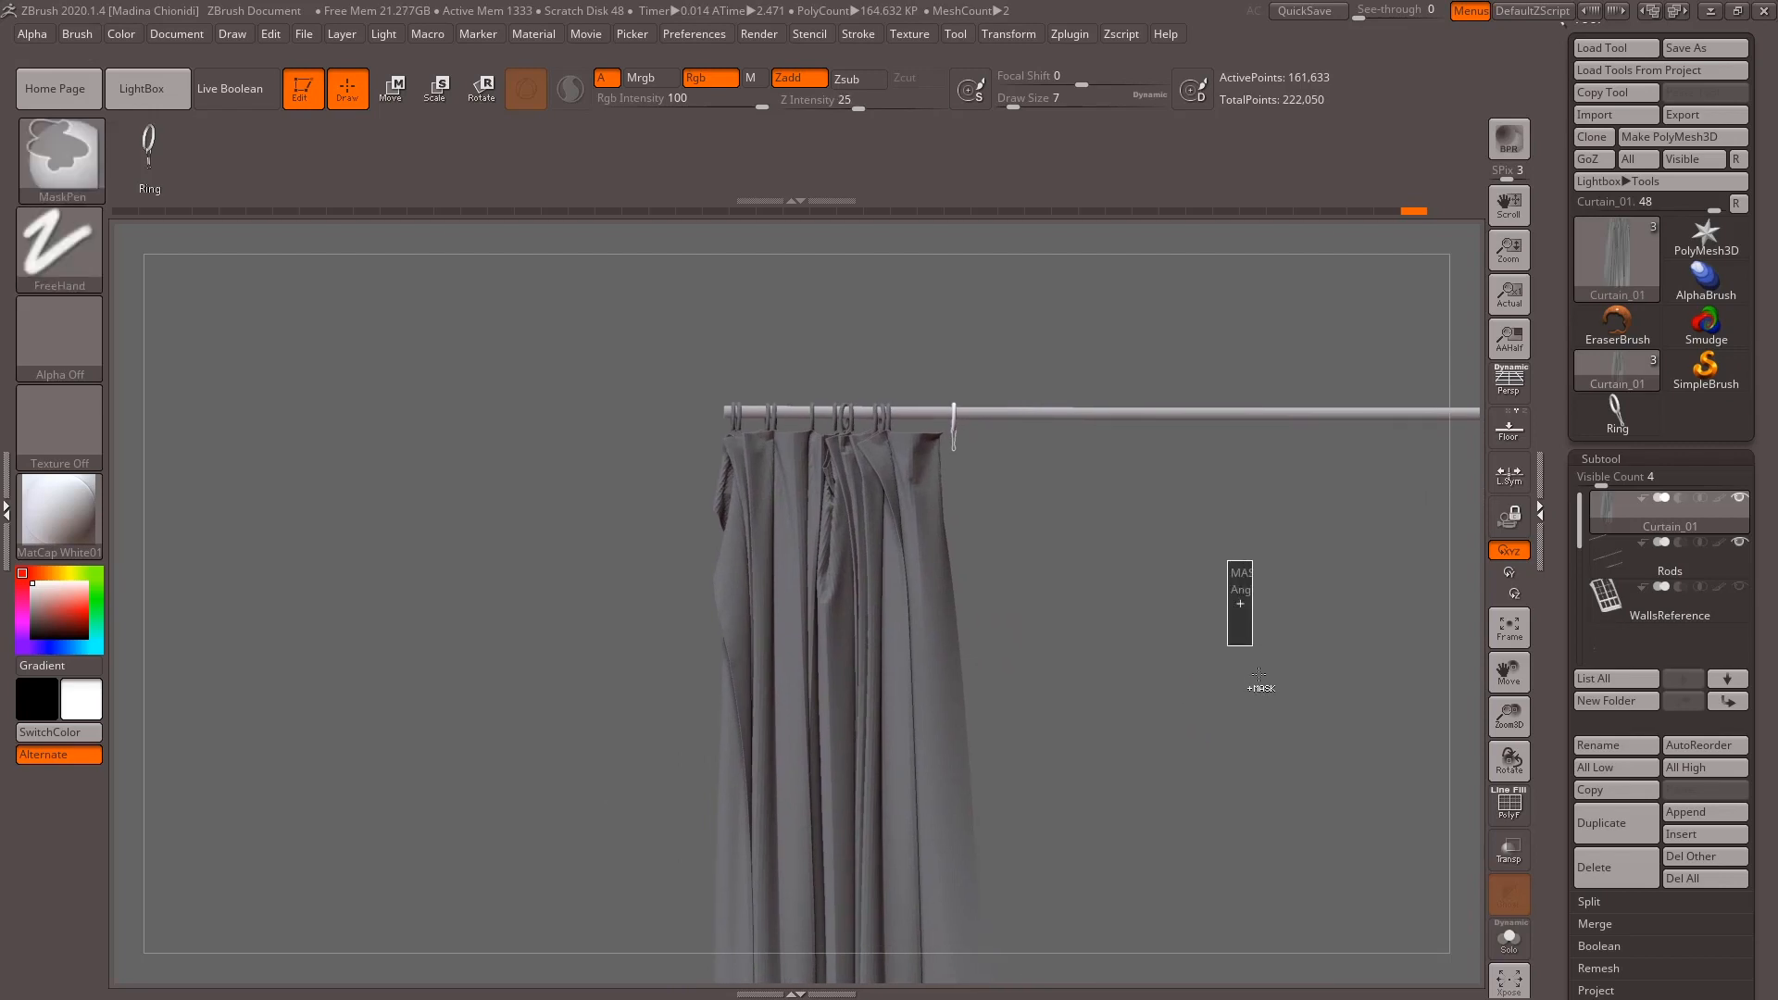
left_click_drag(1258, 671, 1260, 687, "ctrl")
left_click_drag(1251, 600, 1277, 702, "alt")
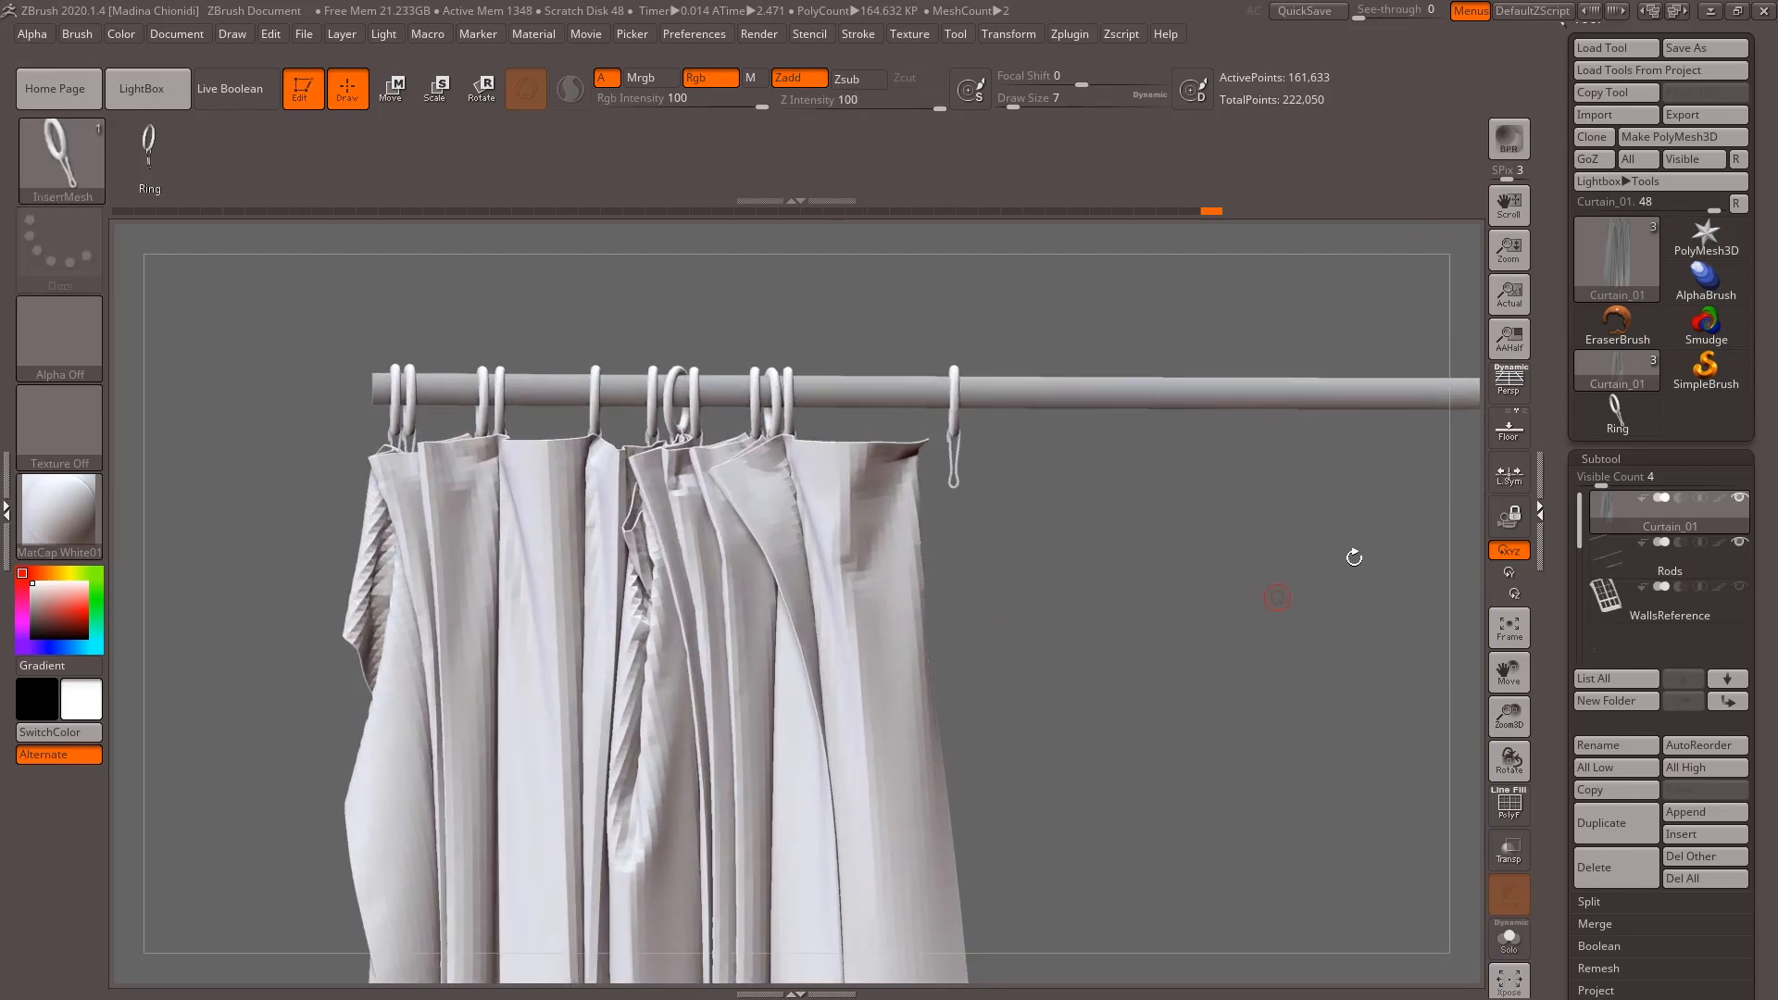
Turn on PolyFrame and isolate the rings' polygroup so the curtain mesh is hidden.
left_click(1509, 804)
left_click_drag(1257, 629, 1228, 619)
key("ctrl+shift")
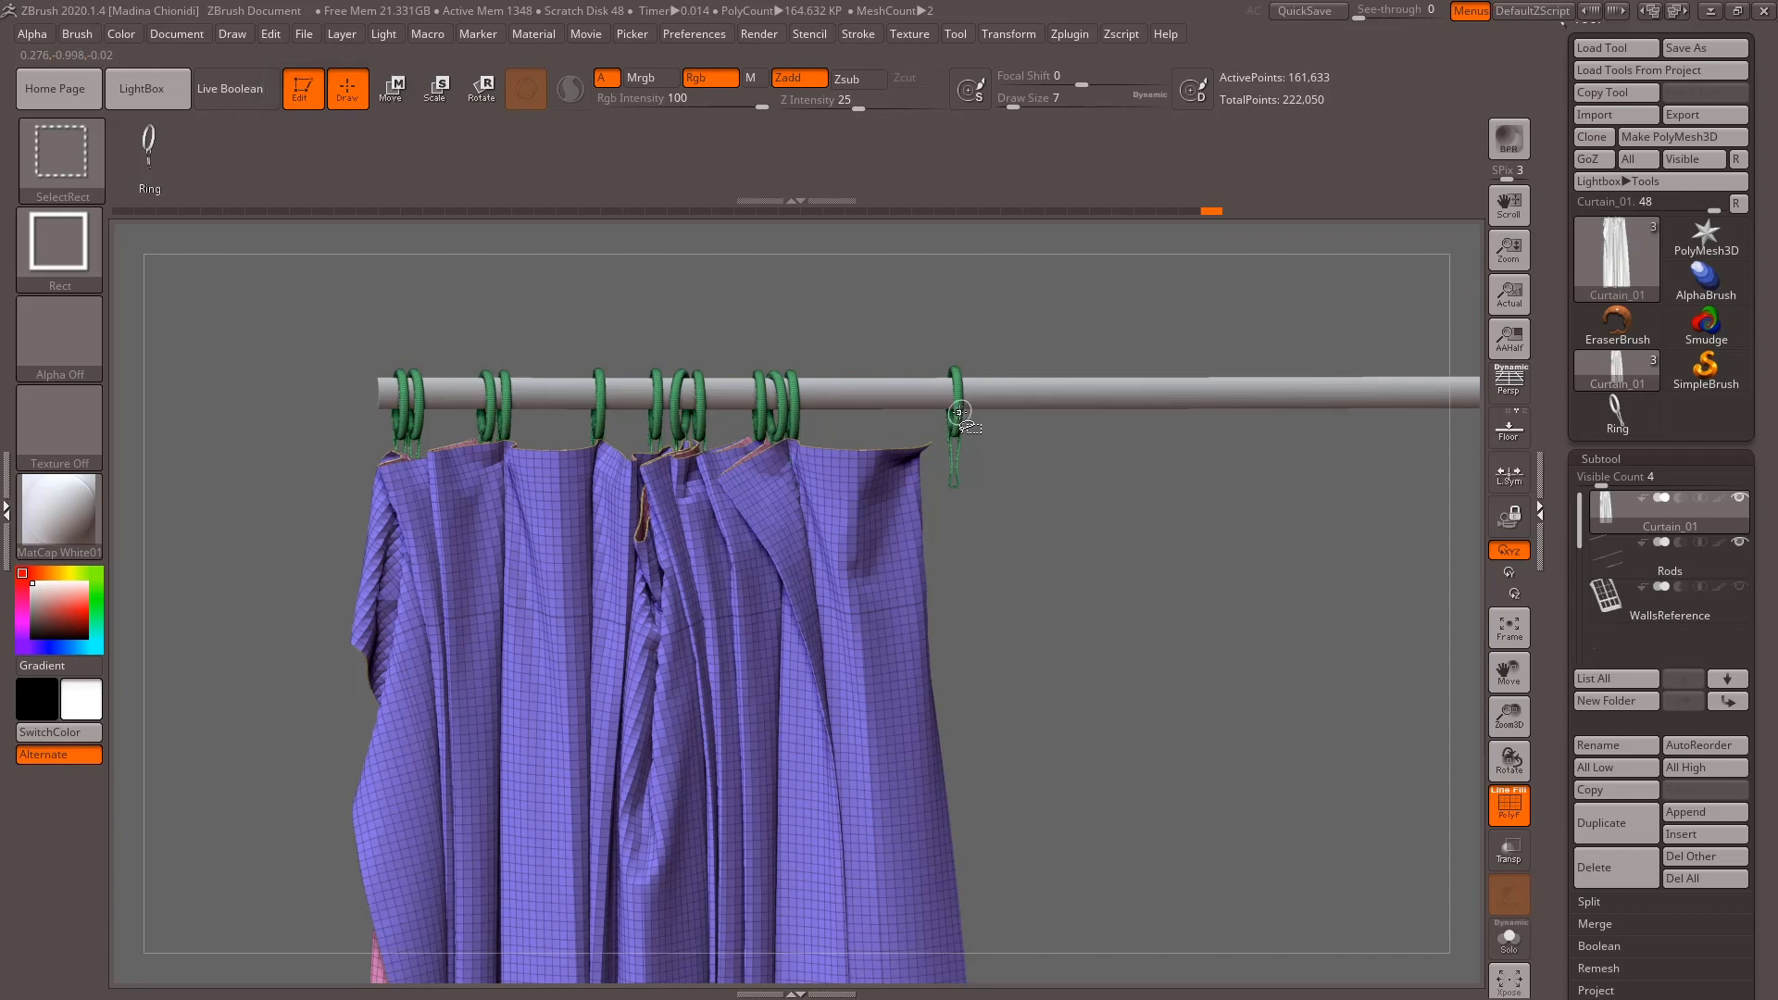
left_click(959, 413, "ctrl+shift")
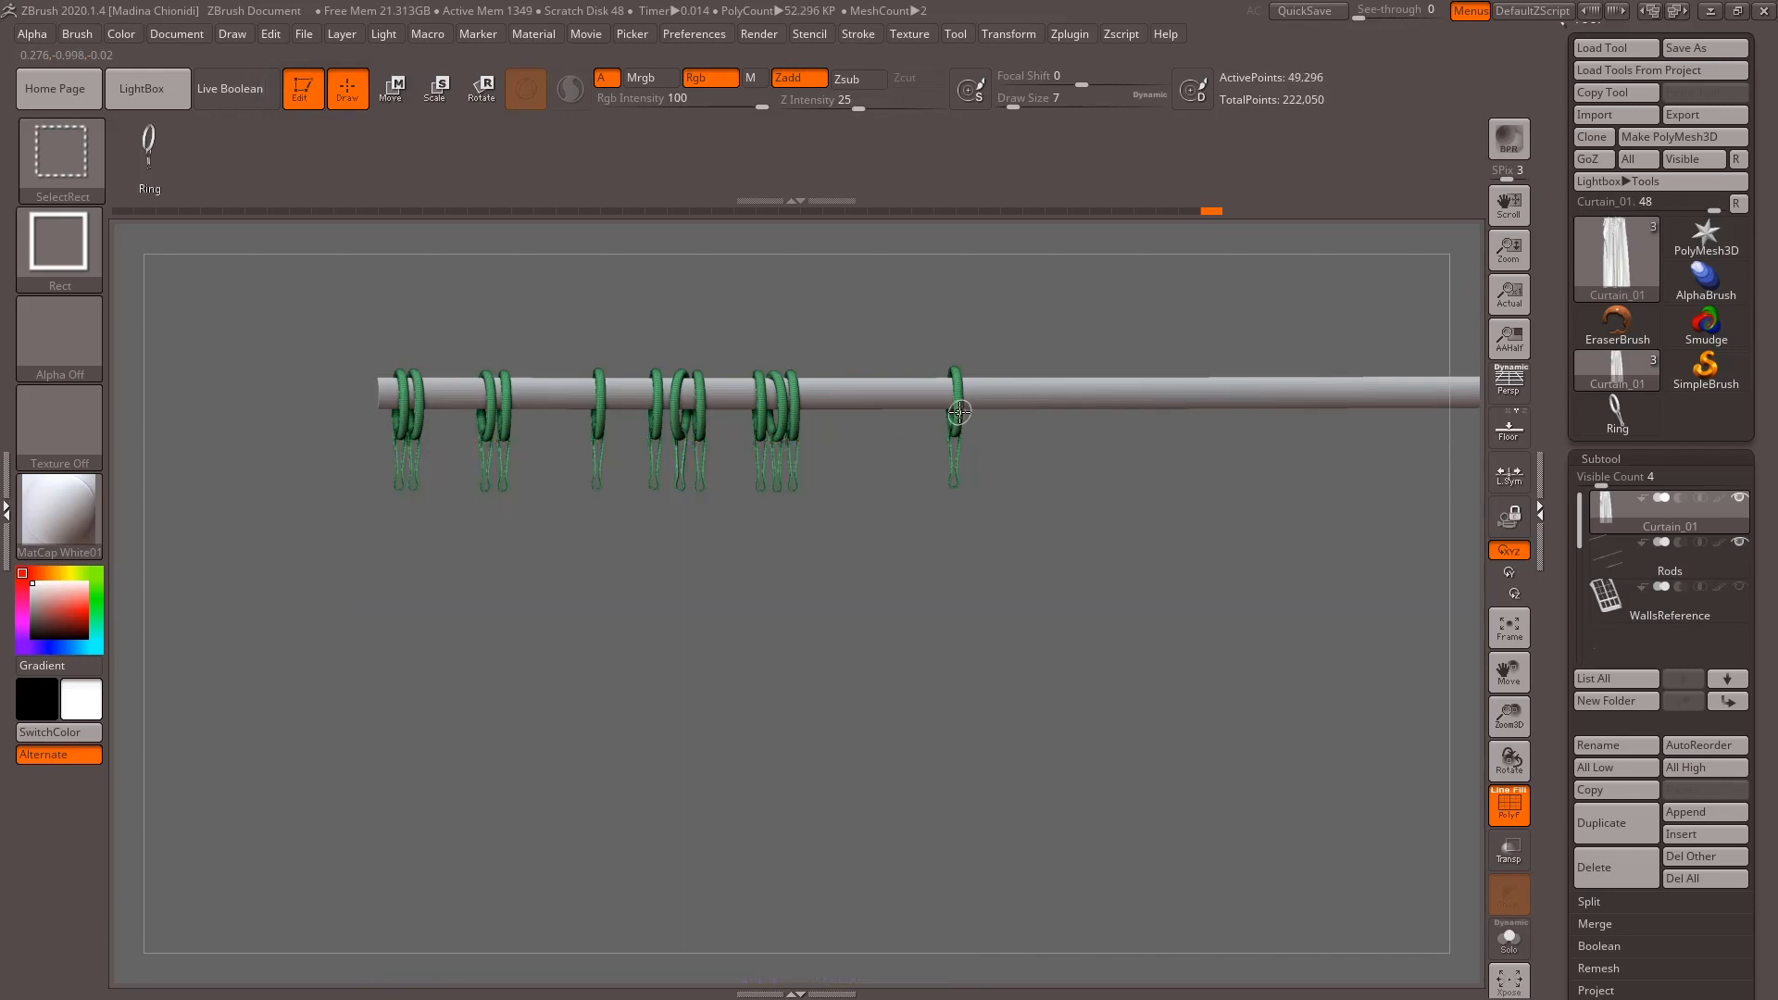
mouse_move(1115, 702)
left_mouse_down()
mouse_move(1064, 695)
mouse_move(1108, 703)
mouse_move(1119, 657)
mouse_move(1120, 676)
left_mouse_up()
Use Split Hidden to separate the curtain mesh and the rings into their own subtools.
left_click_drag(1657, 451, 1629, 340)
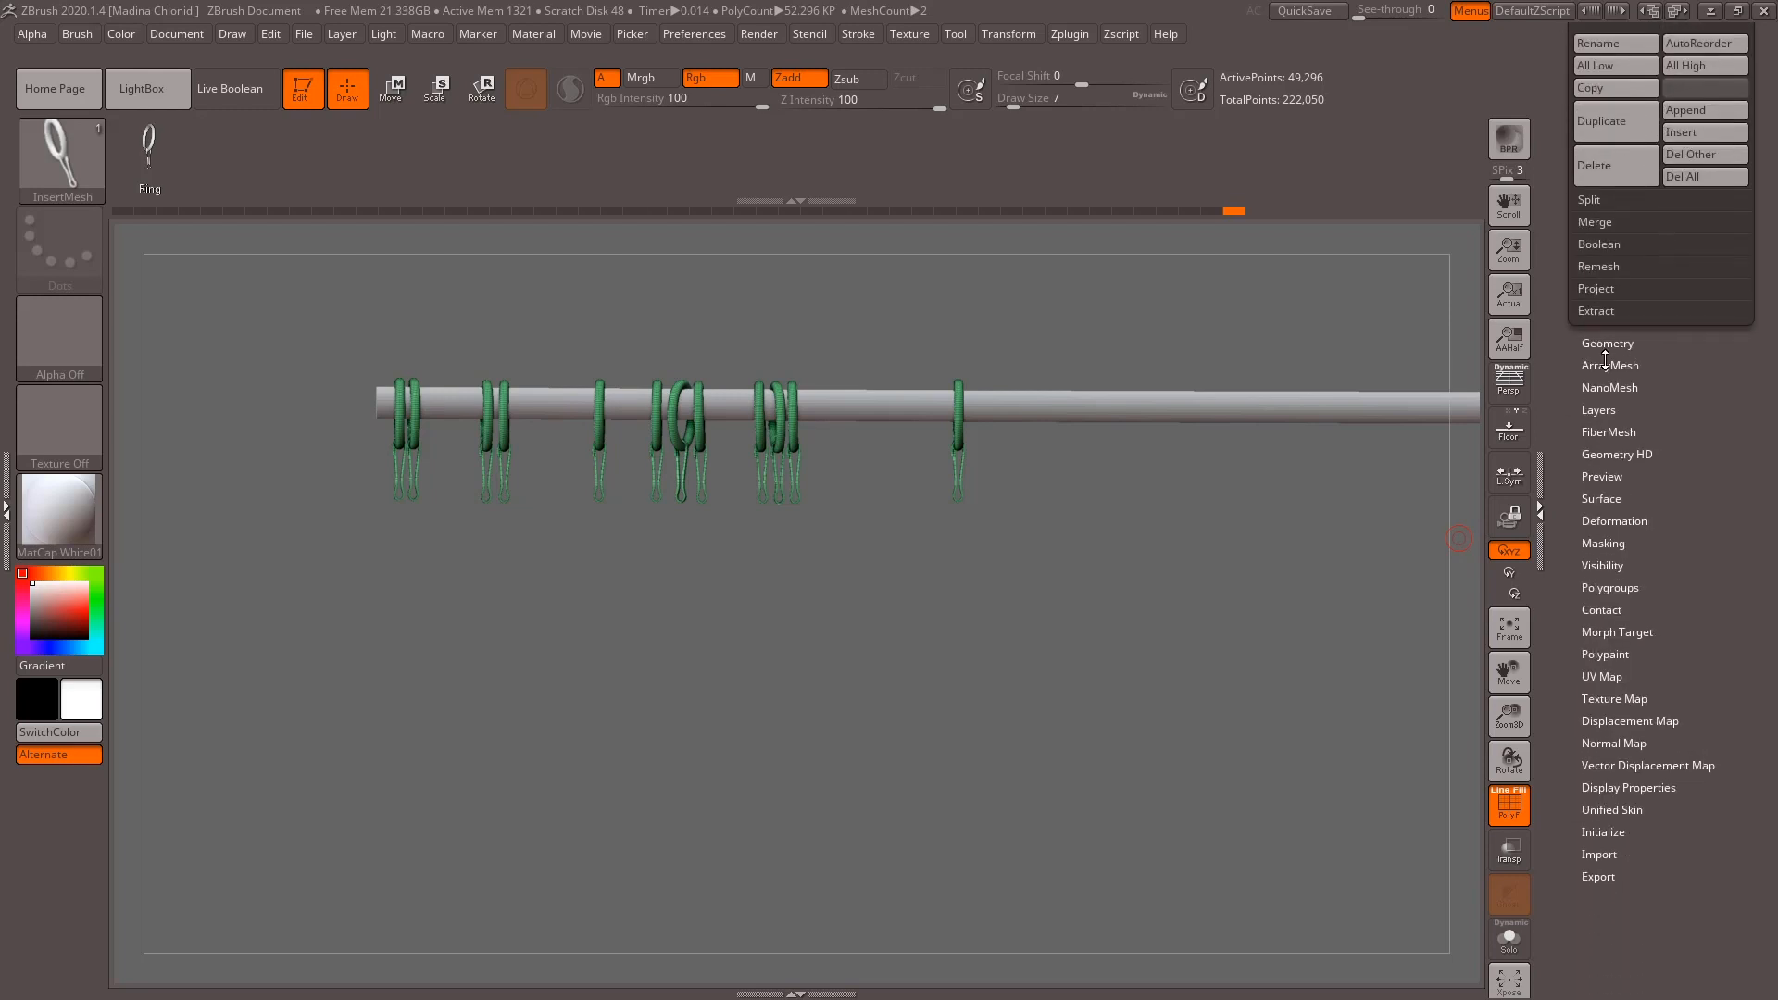
left_click(1613, 202)
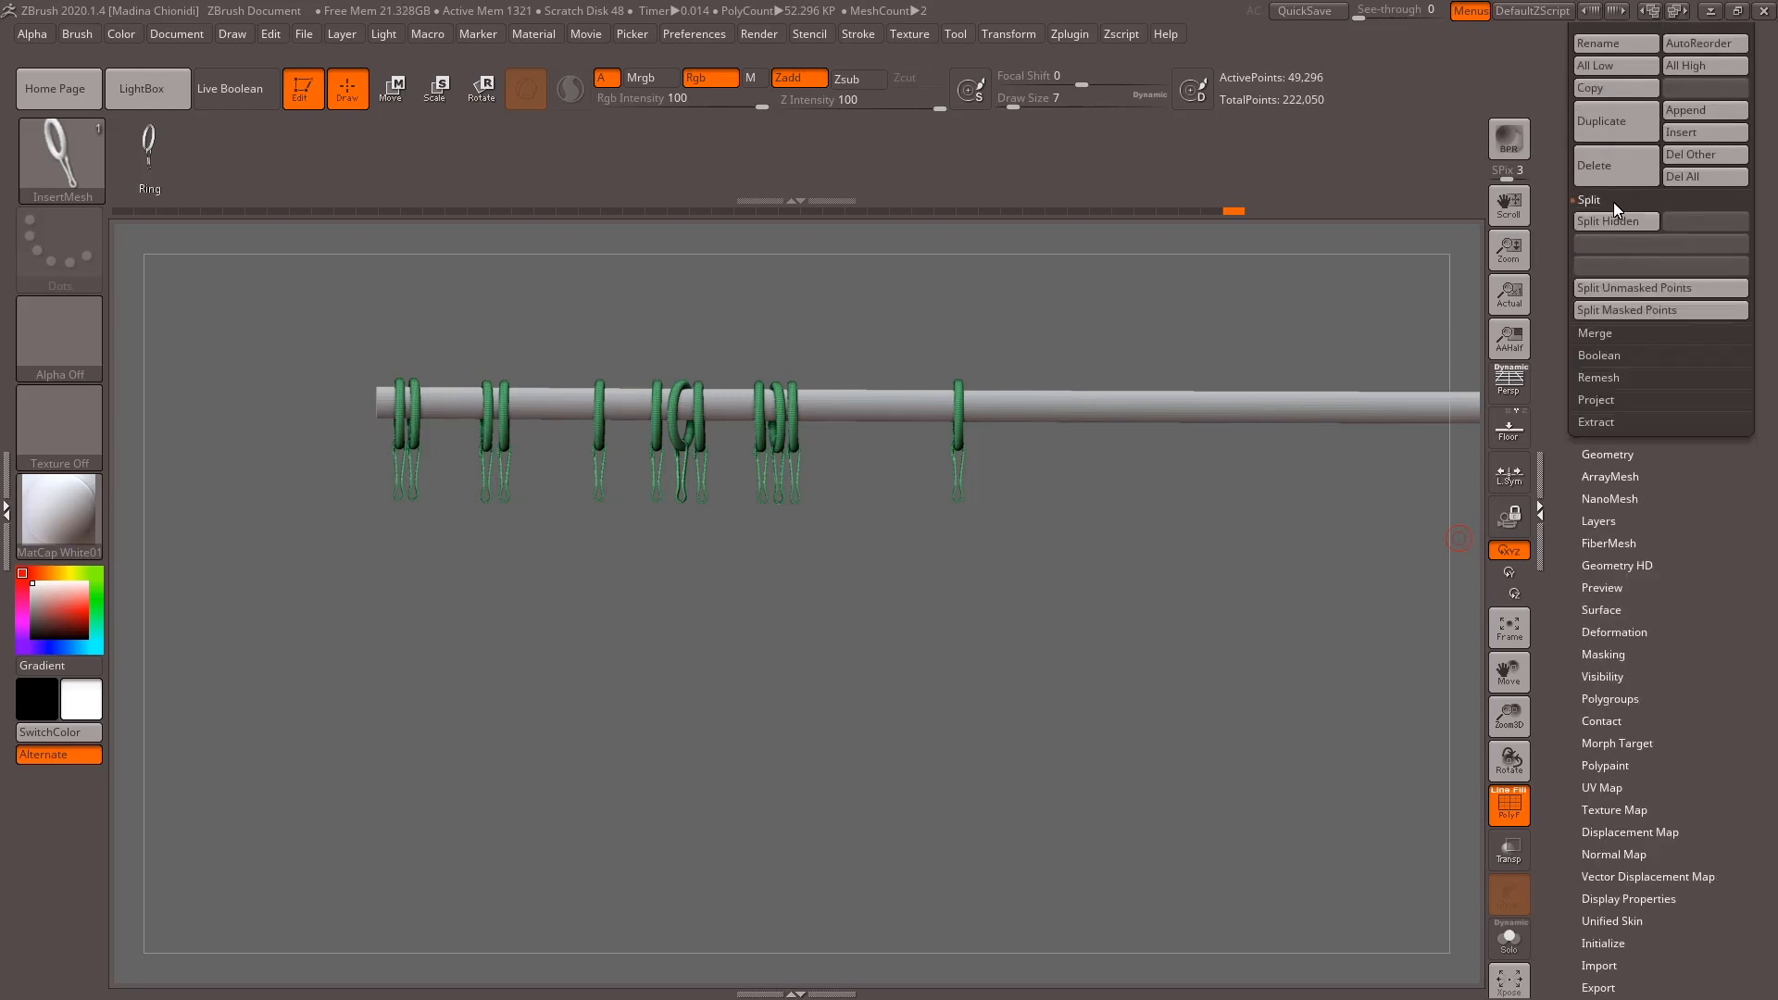
left_click(1623, 220)
left_click_drag(1767, 212, 1716, 499)
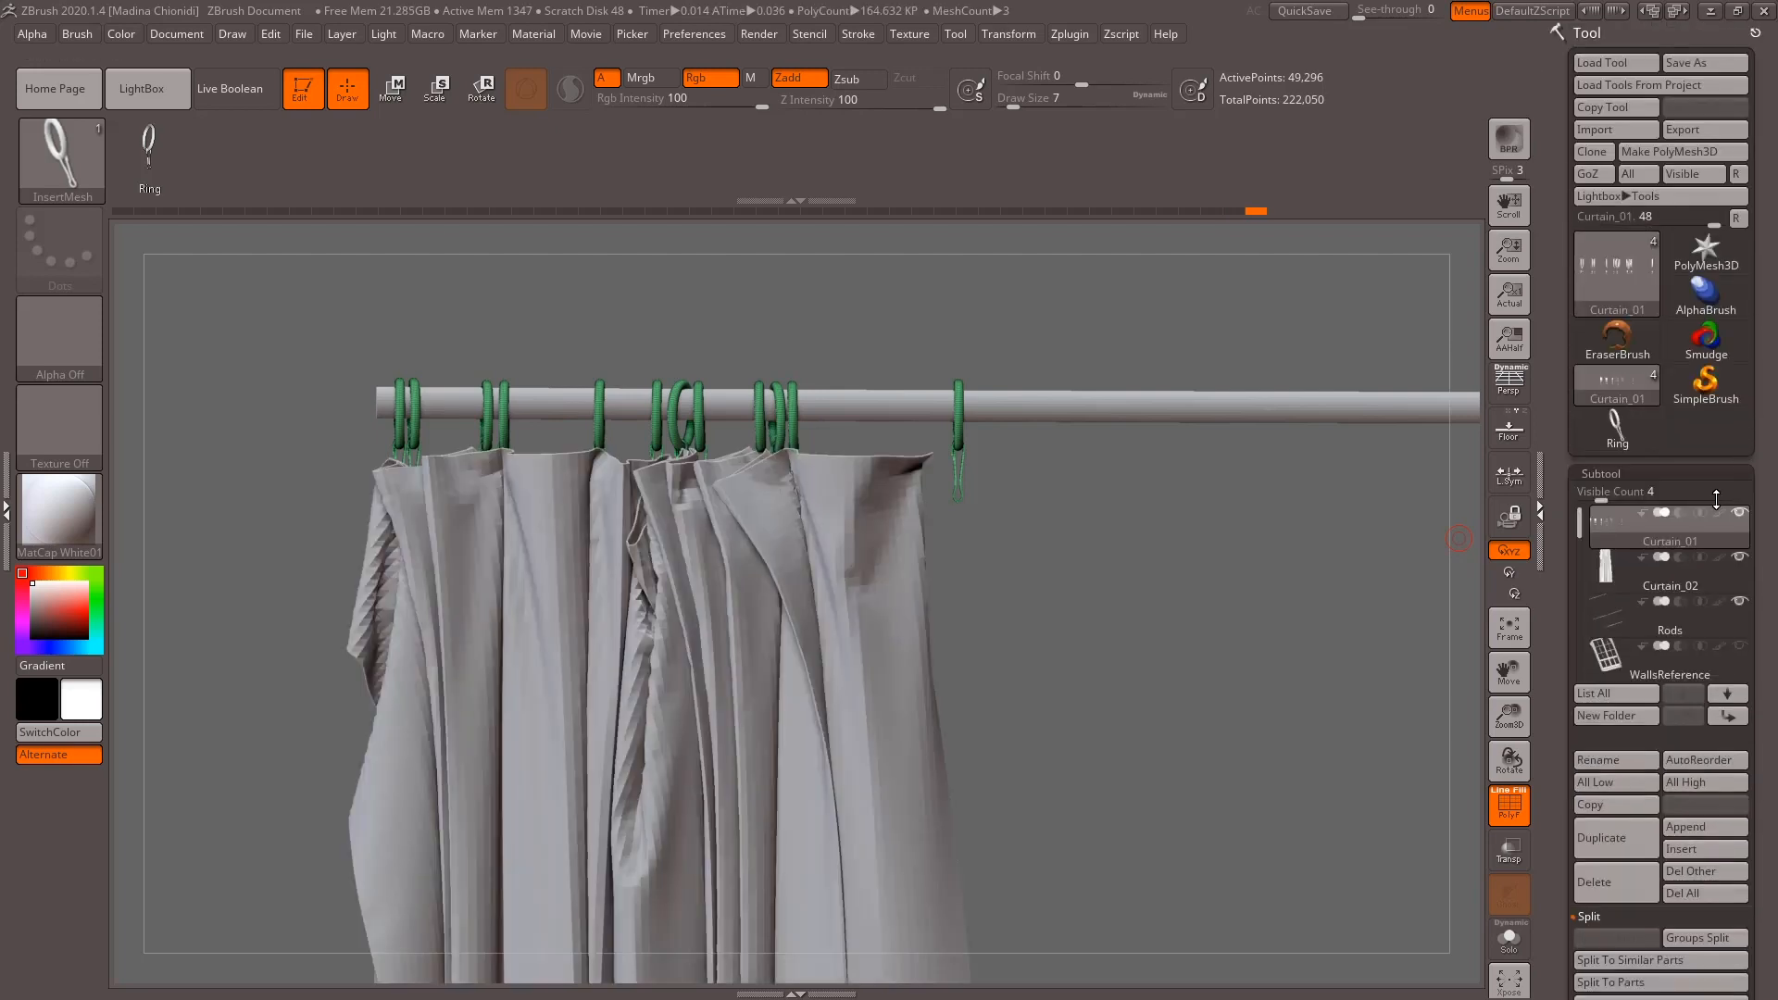
Select the Curtain_02 subtool, divide it once to subdivision level 2 and turn off PolyFrame.
left_click(1612, 586)
left_click_drag(1293, 767, 1278, 722)
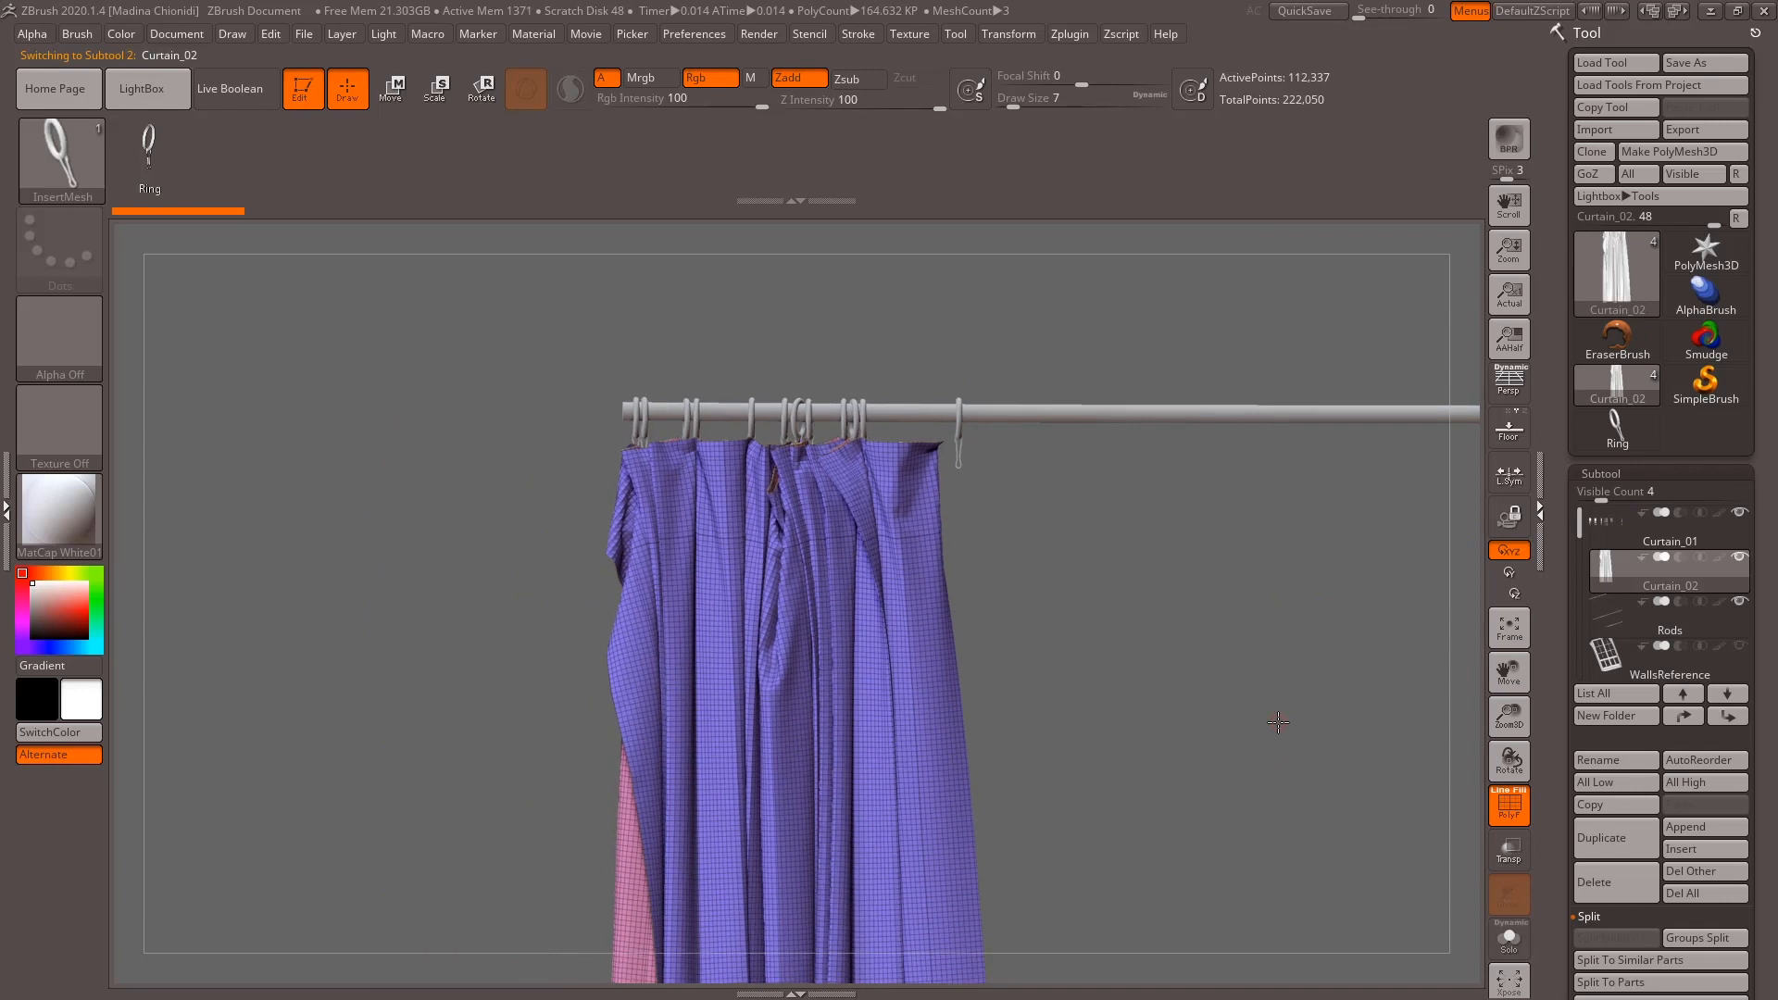
left_click(1623, 474)
left_click(1614, 496)
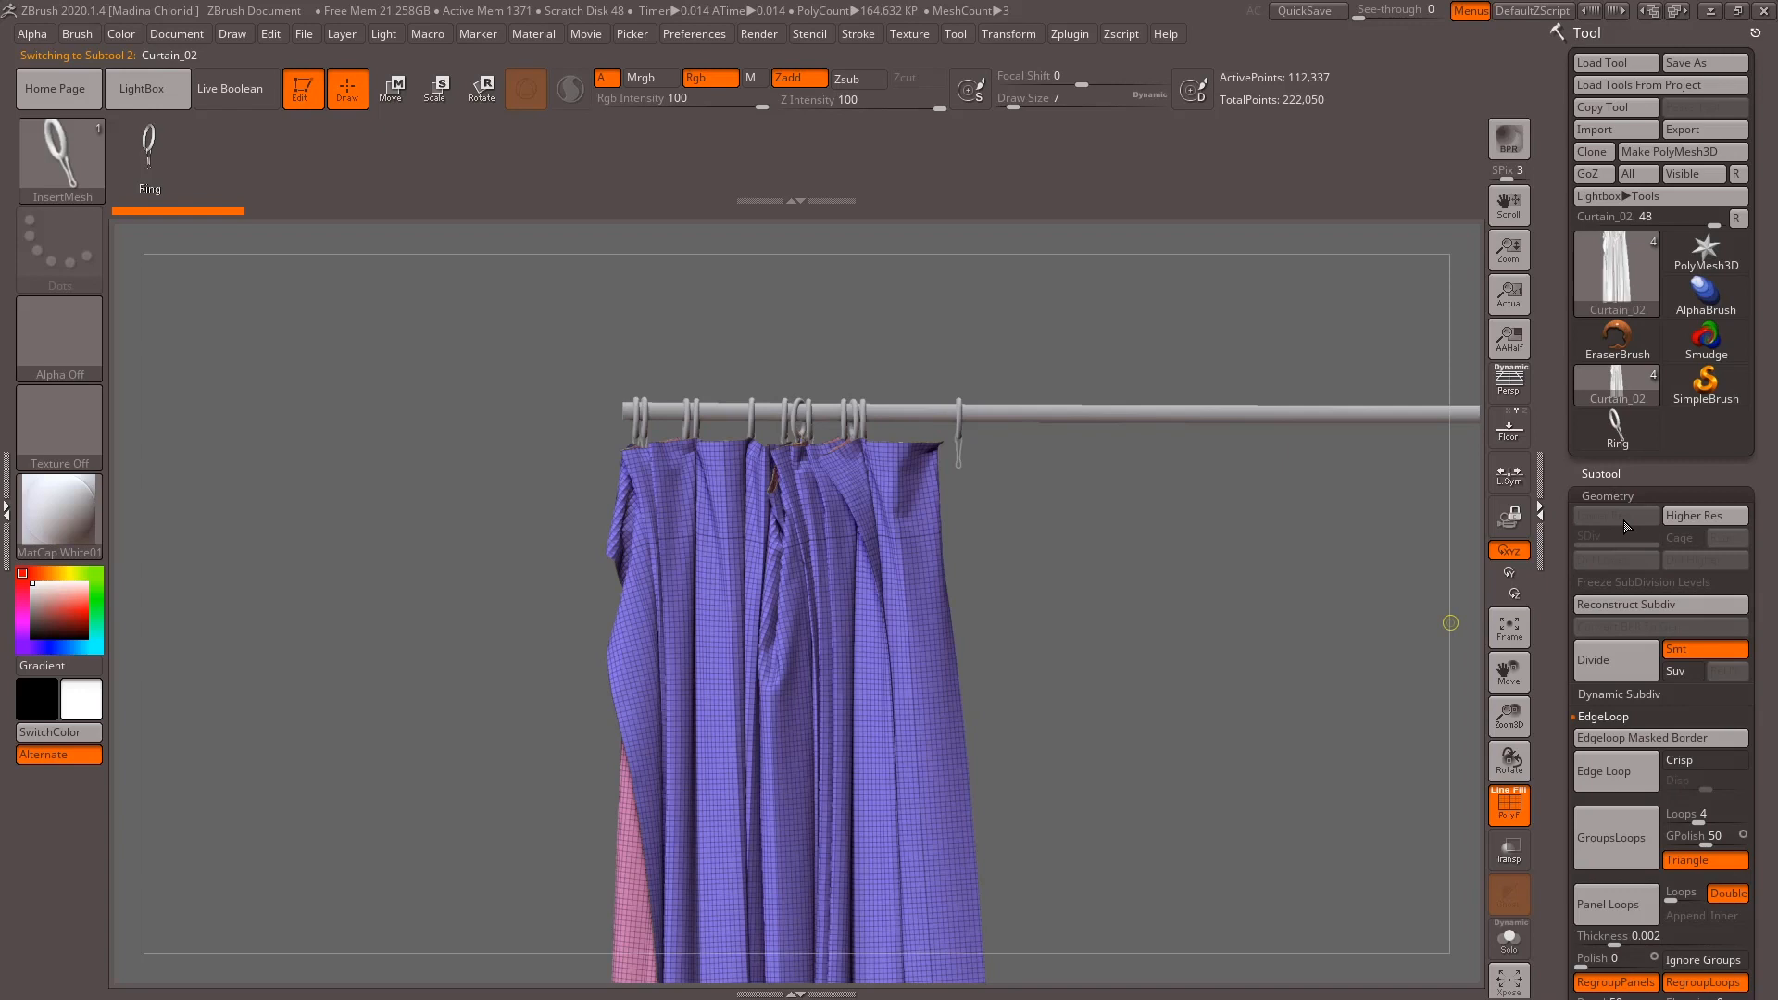
left_click(1615, 669)
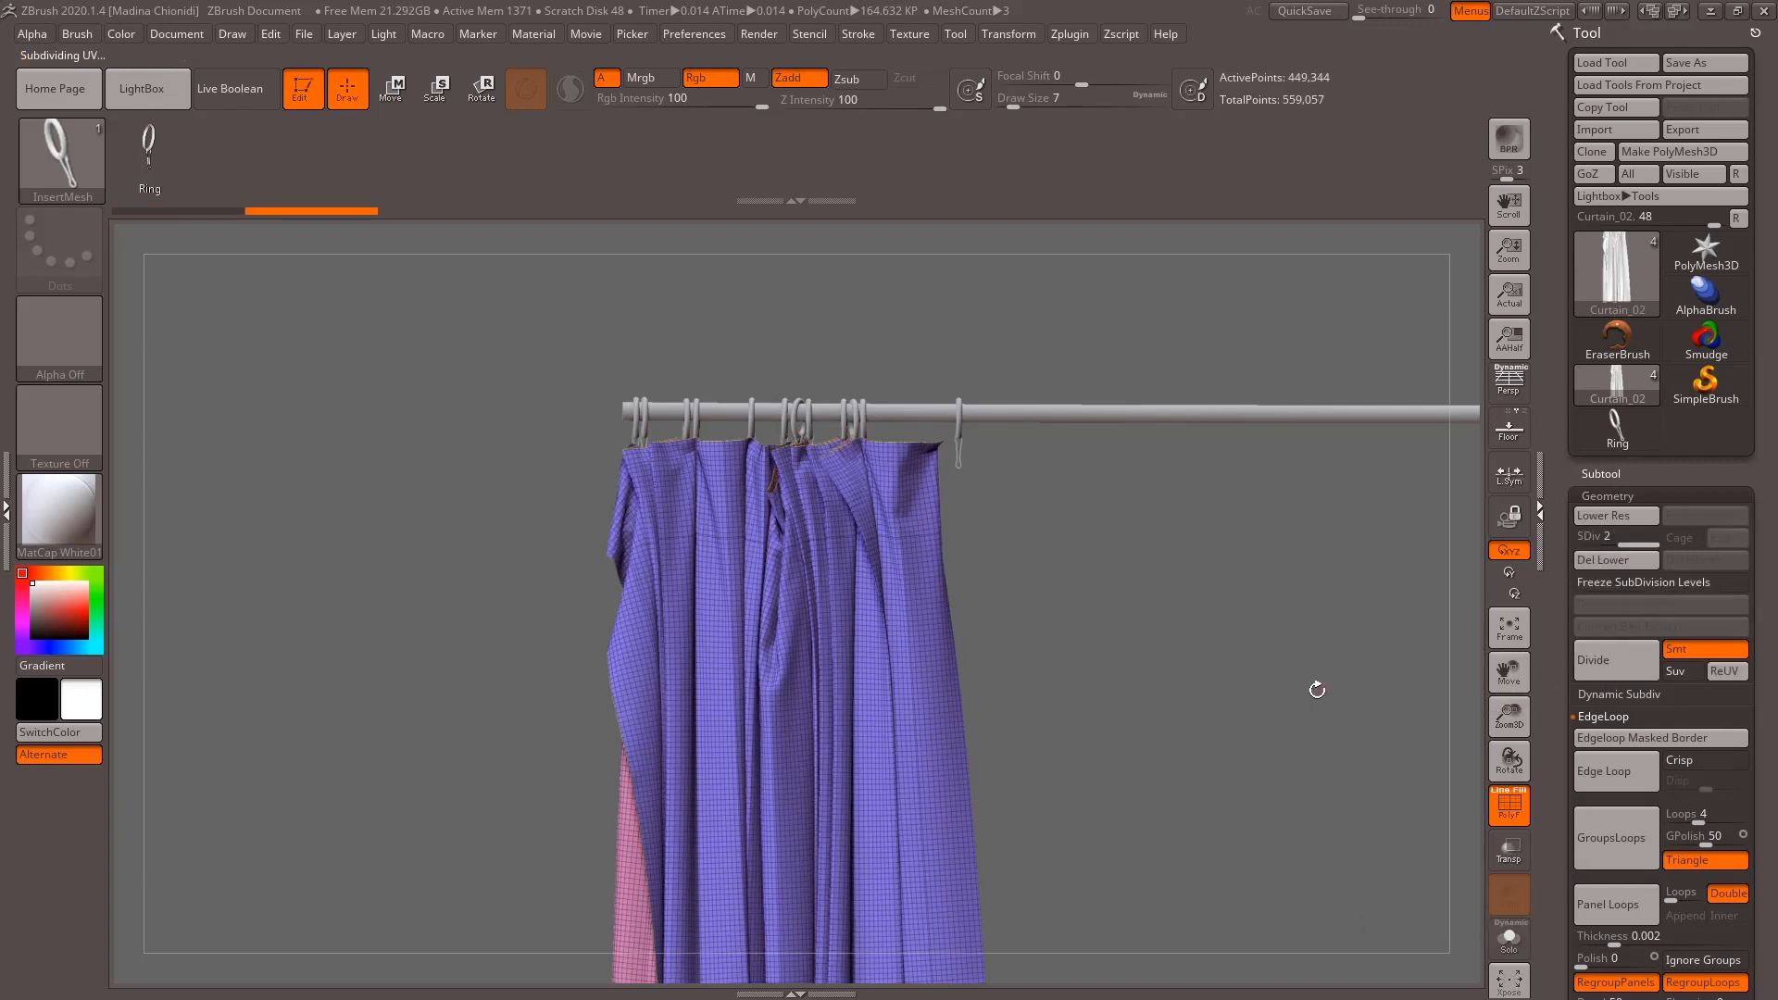
left_click(1508, 810)
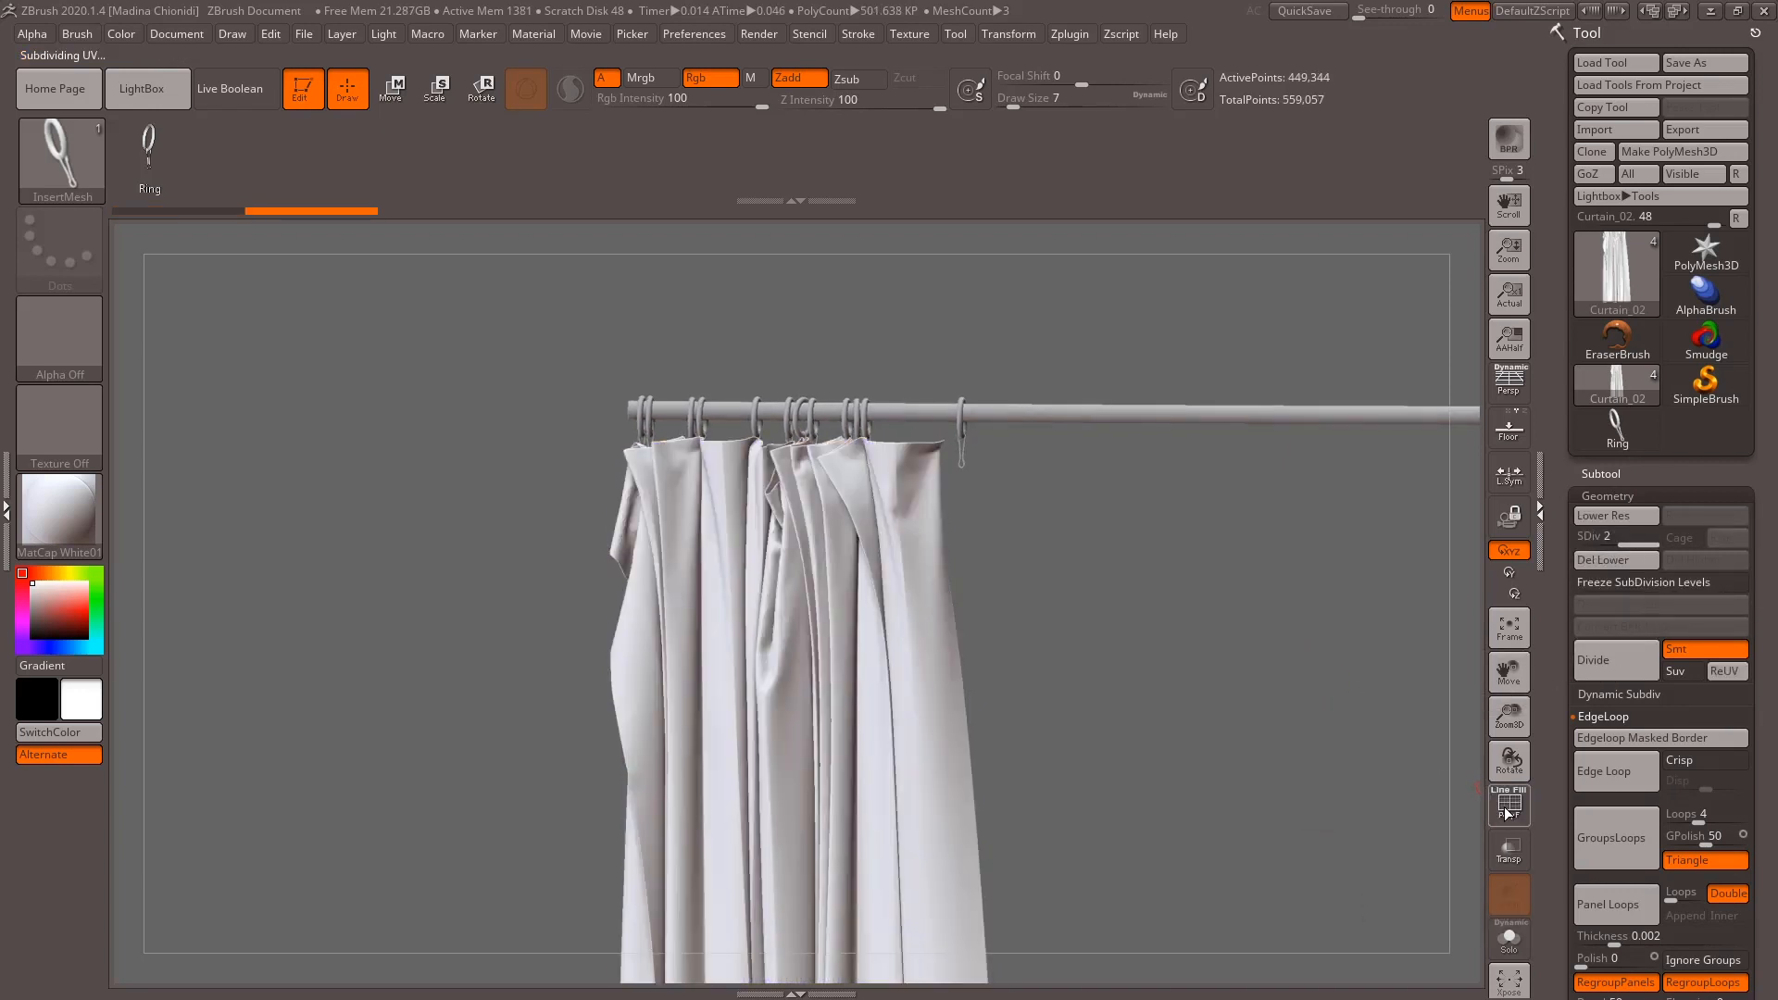
Show the WallsReference subtool again and check a rendered view of the curtain against the window.
left_click(1604, 474)
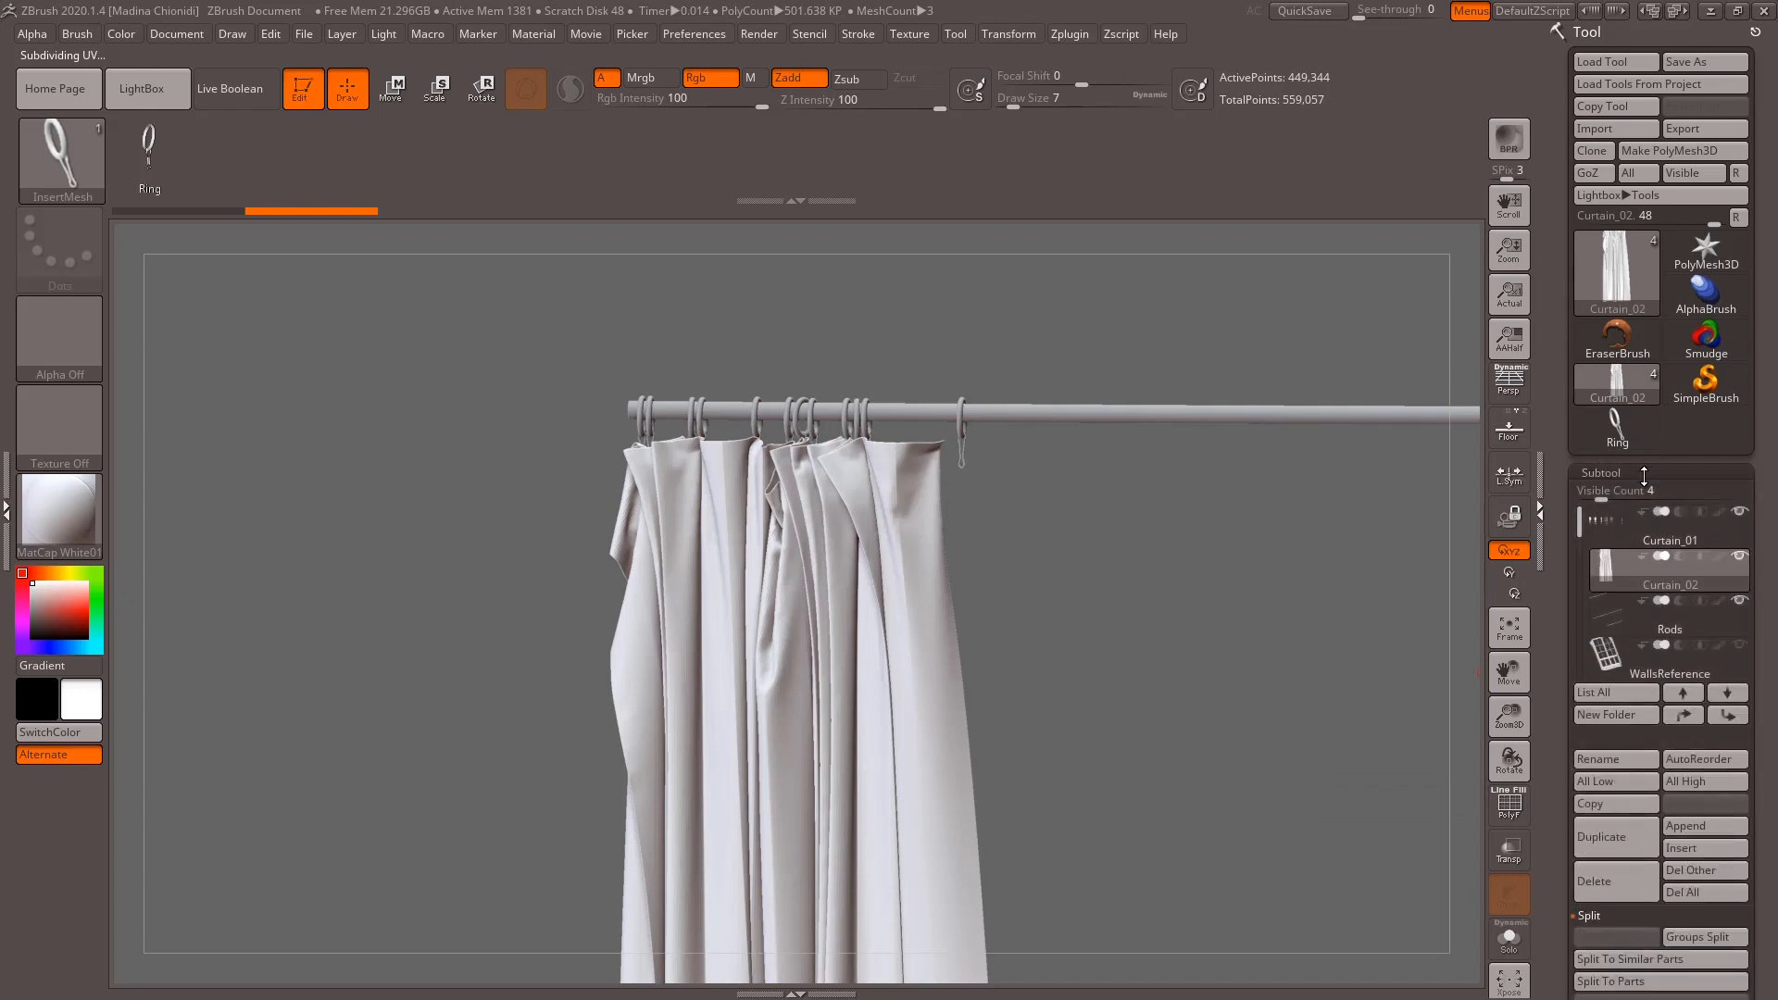
left_click(1742, 645)
mouse_move(1204, 276)
left_mouse_down()
mouse_move(1126, 706)
mouse_move(1032, 564)
mouse_move(873, 491)
mouse_move(821, 508)
mouse_move(853, 505)
left_mouse_up()
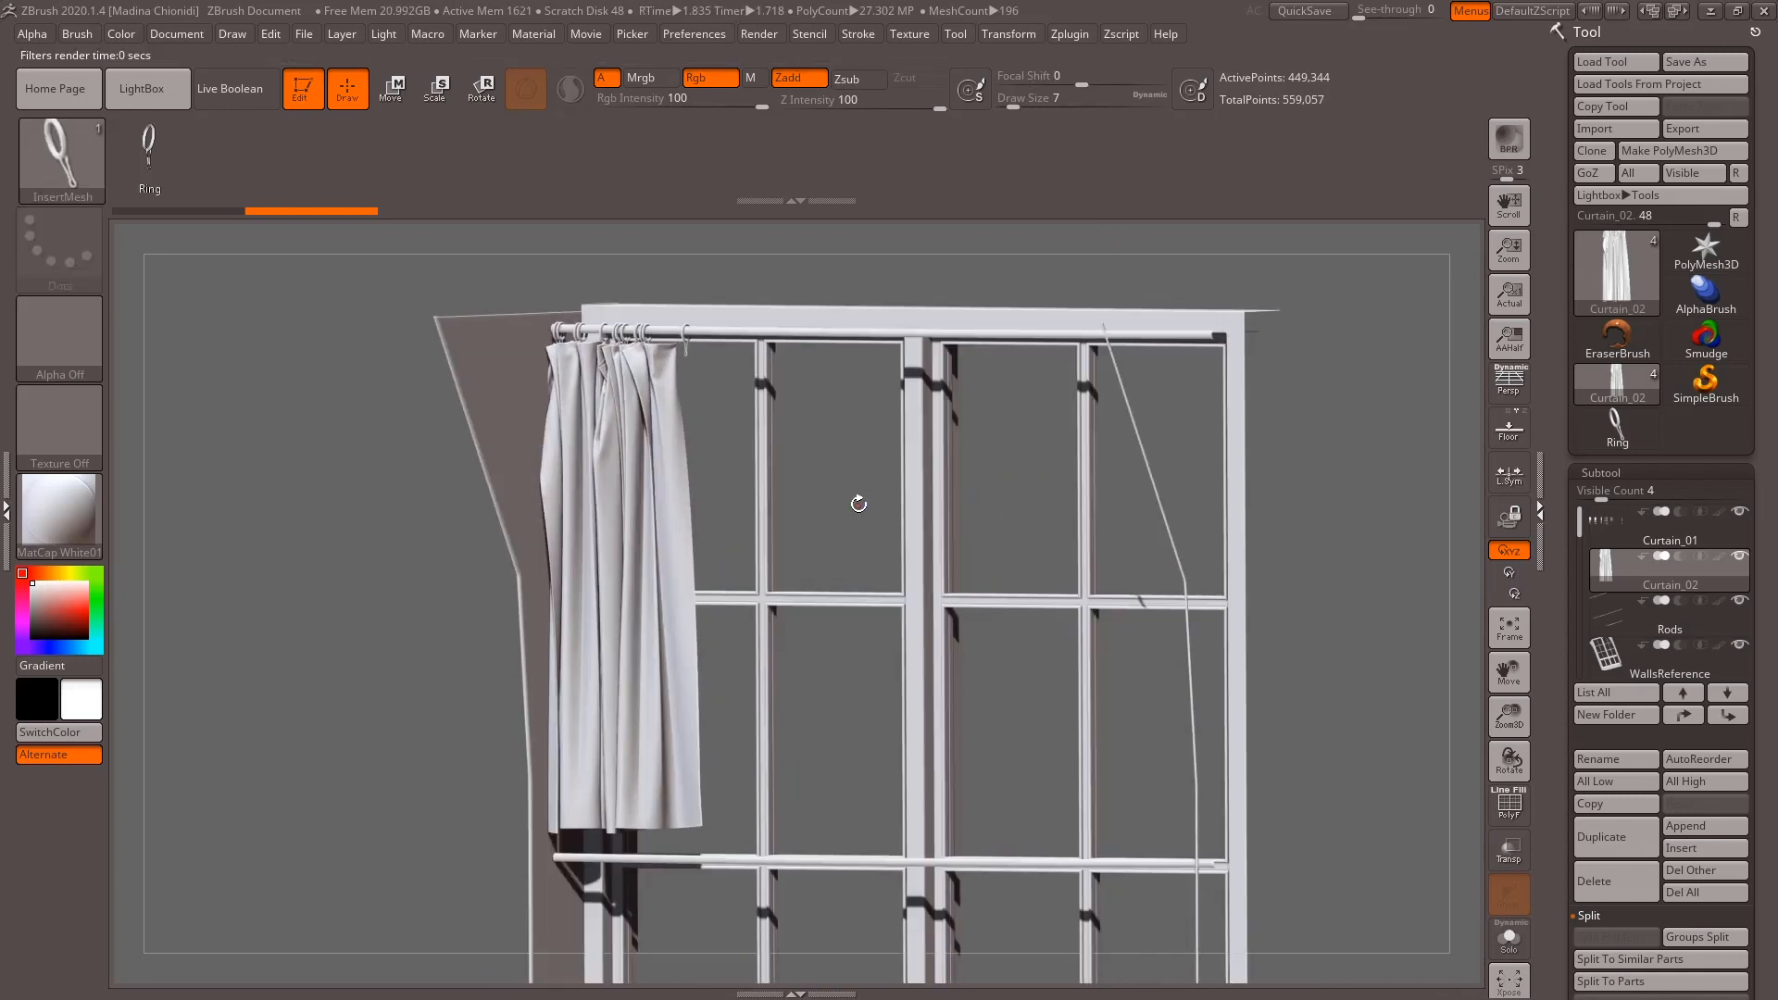
left_click_drag(874, 492, 900, 486)
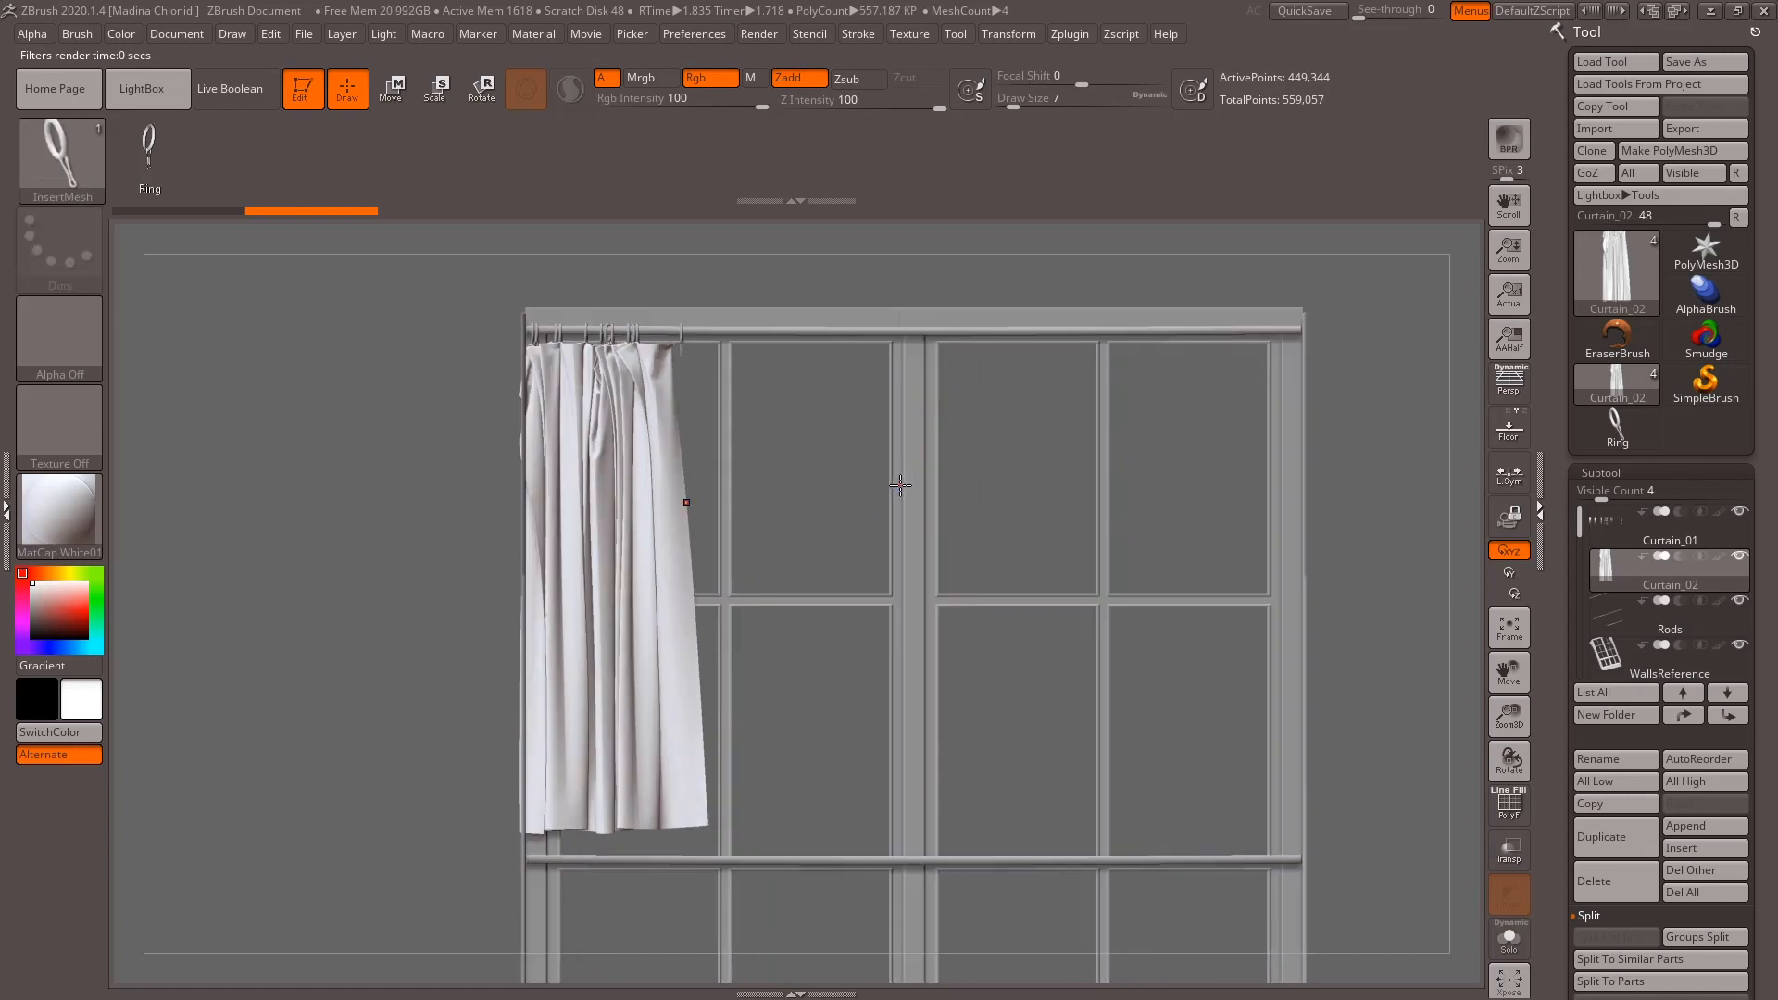
Turn on perspective and make a BPR render of the hung curtain from an angled view.
key("p")
left_click_drag(1399, 756, 1256, 742)
left_click_drag(1132, 611, 1024, 473)
key("shift+r")
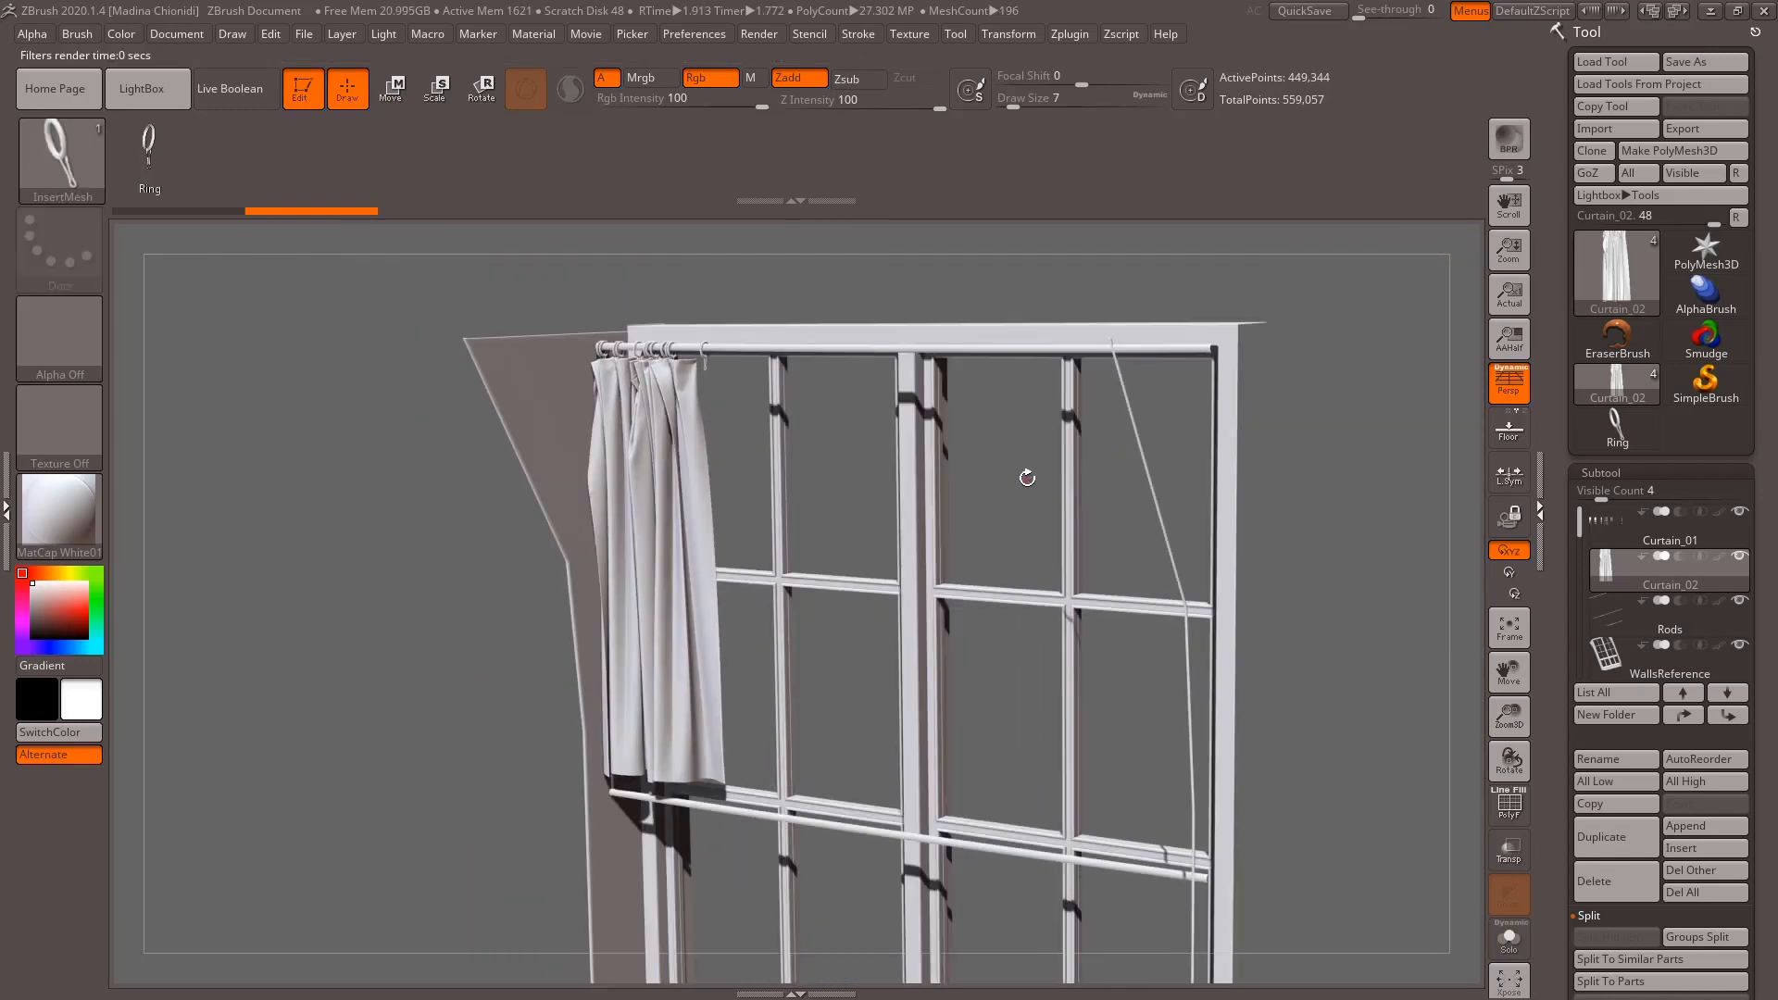